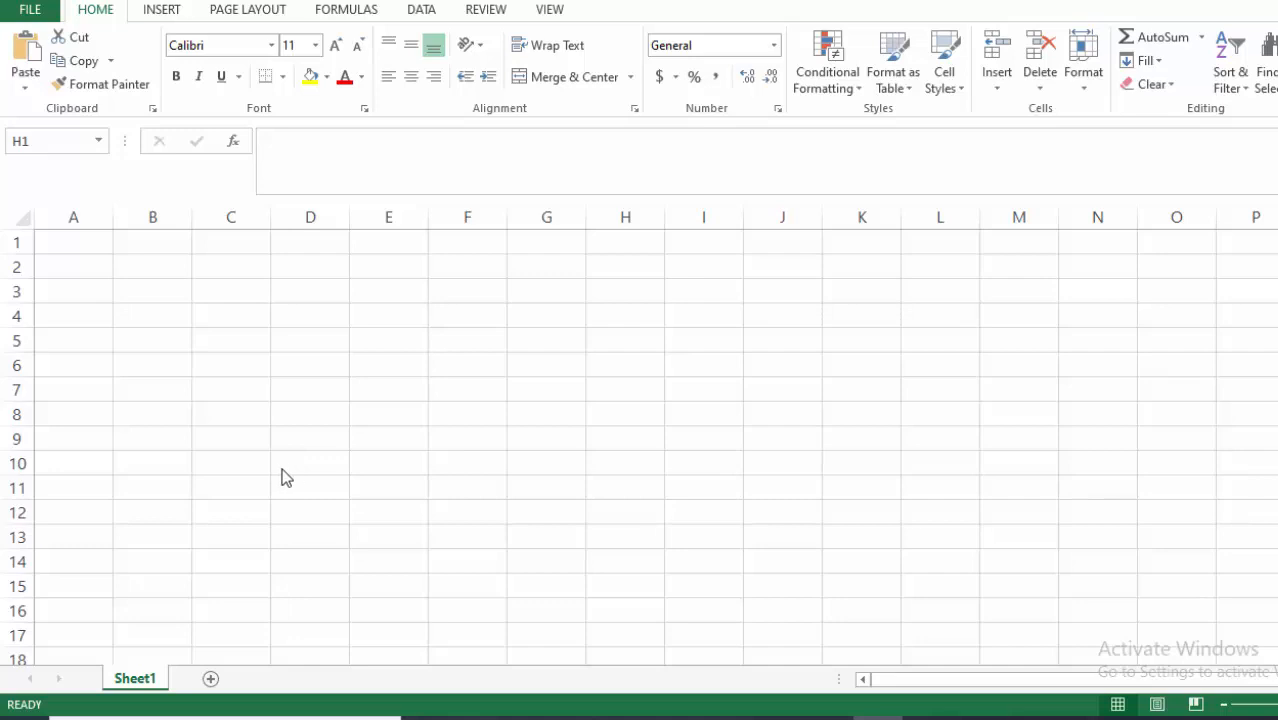
# Step: Highlight columns A through E one after another, and the row headings from row 1 to row 4
pyautogui.click(74, 216)
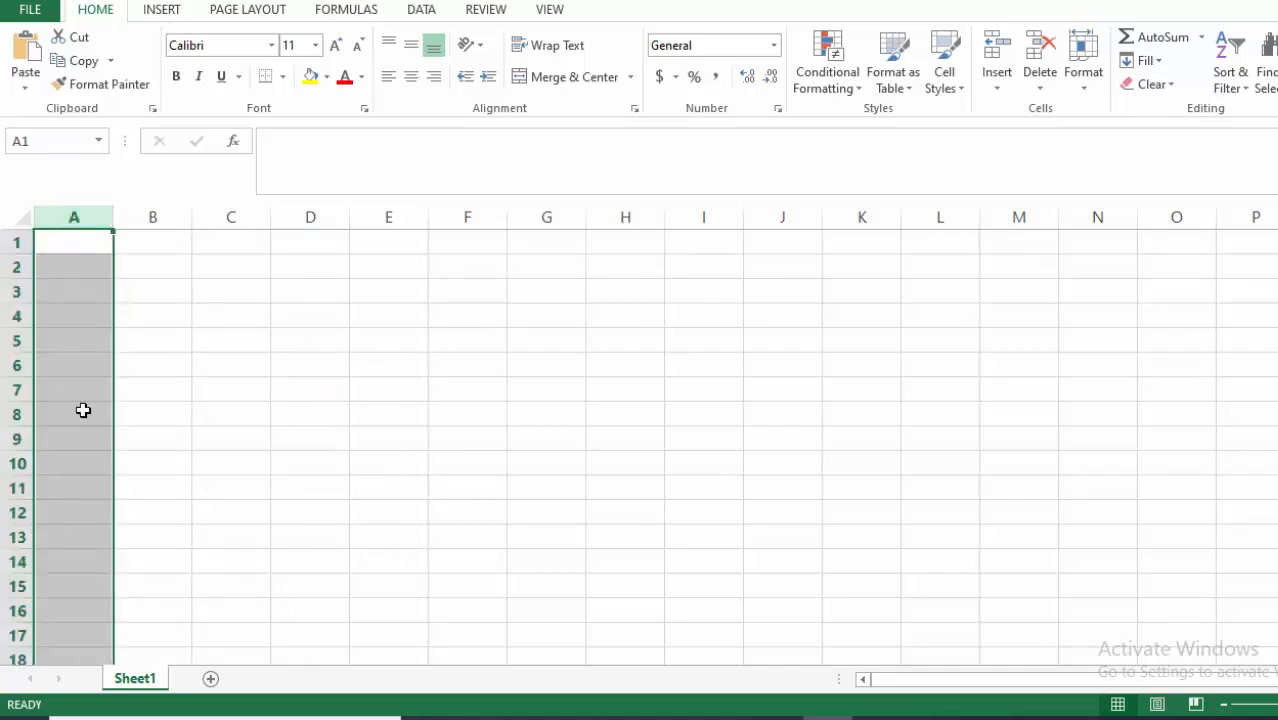
pyautogui.click(171, 214)
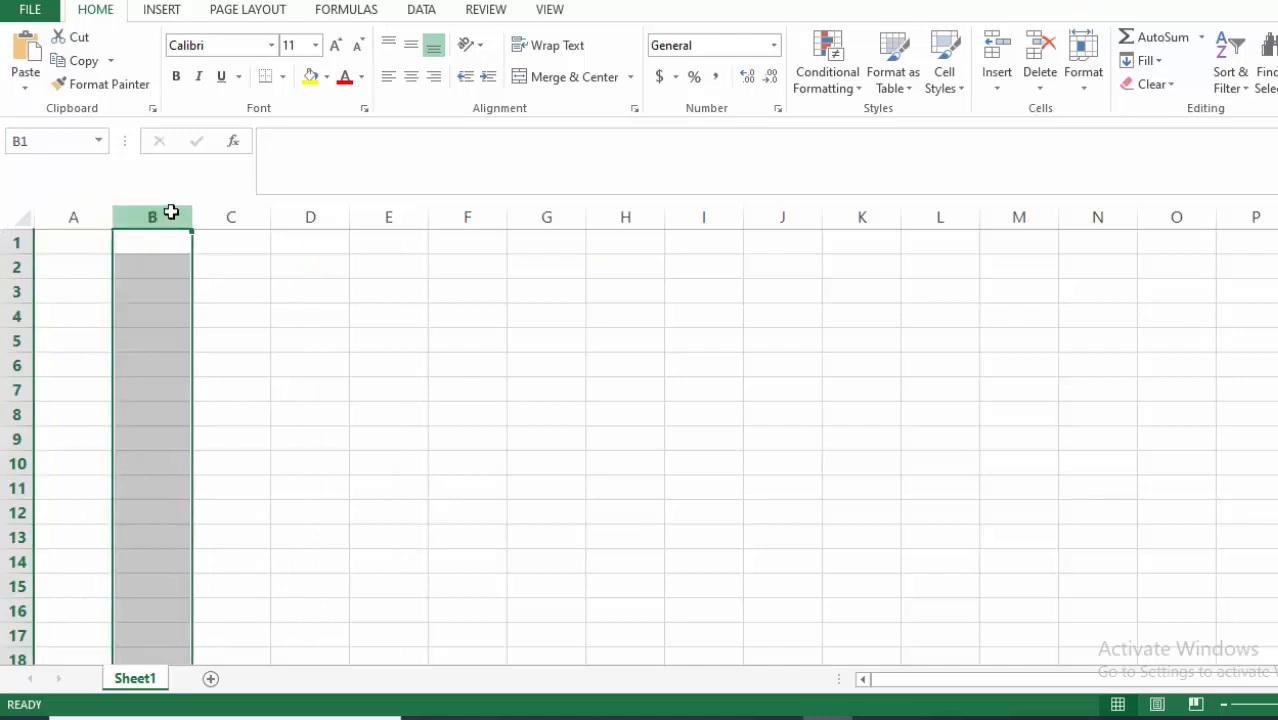
pyautogui.click(229, 214)
pyautogui.click(312, 214)
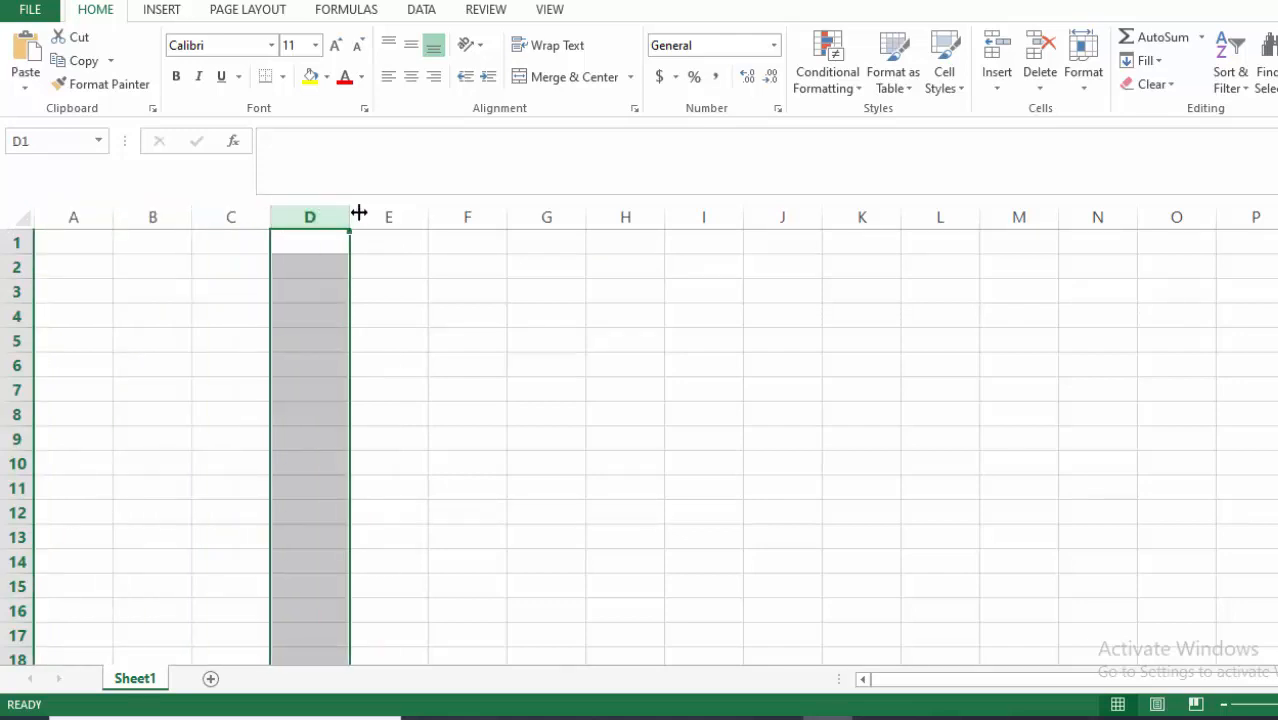
pyautogui.click(385, 212)
pyautogui.click(163, 319)
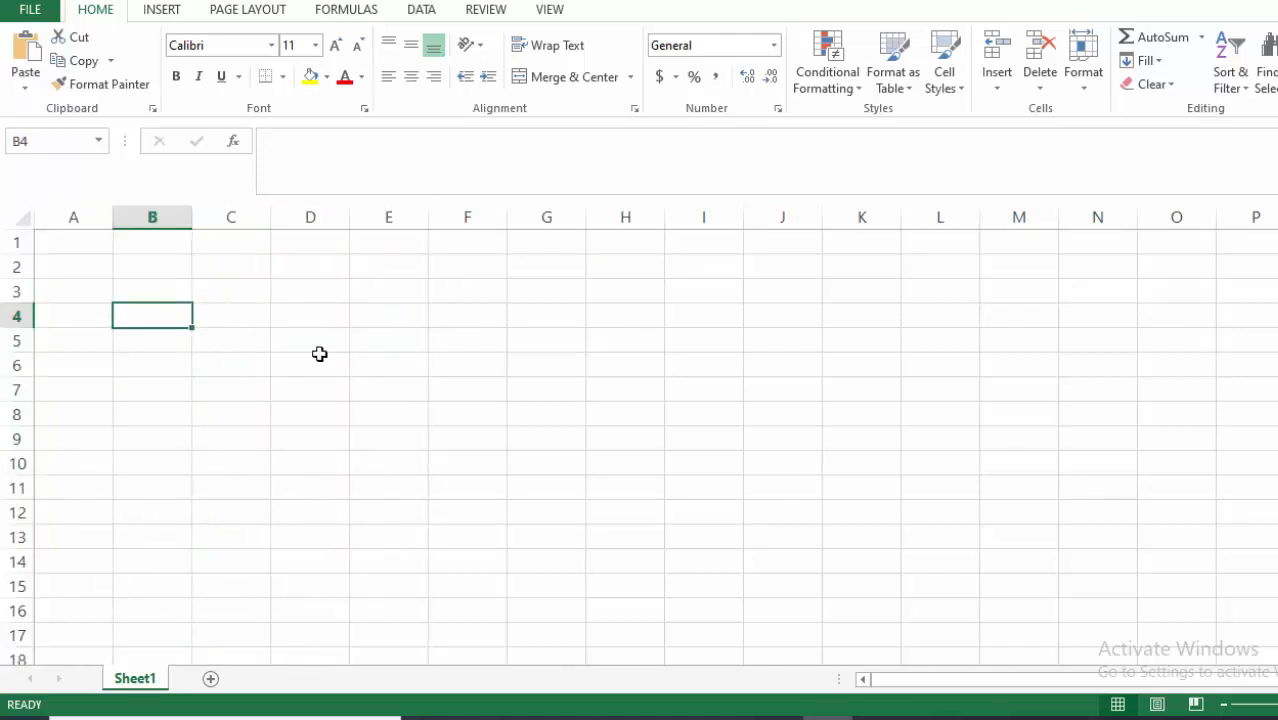
pyautogui.click(5, 243)
pyautogui.moveTo(8, 243); pyautogui.dragTo(14, 316)
pyautogui.click(371, 464)
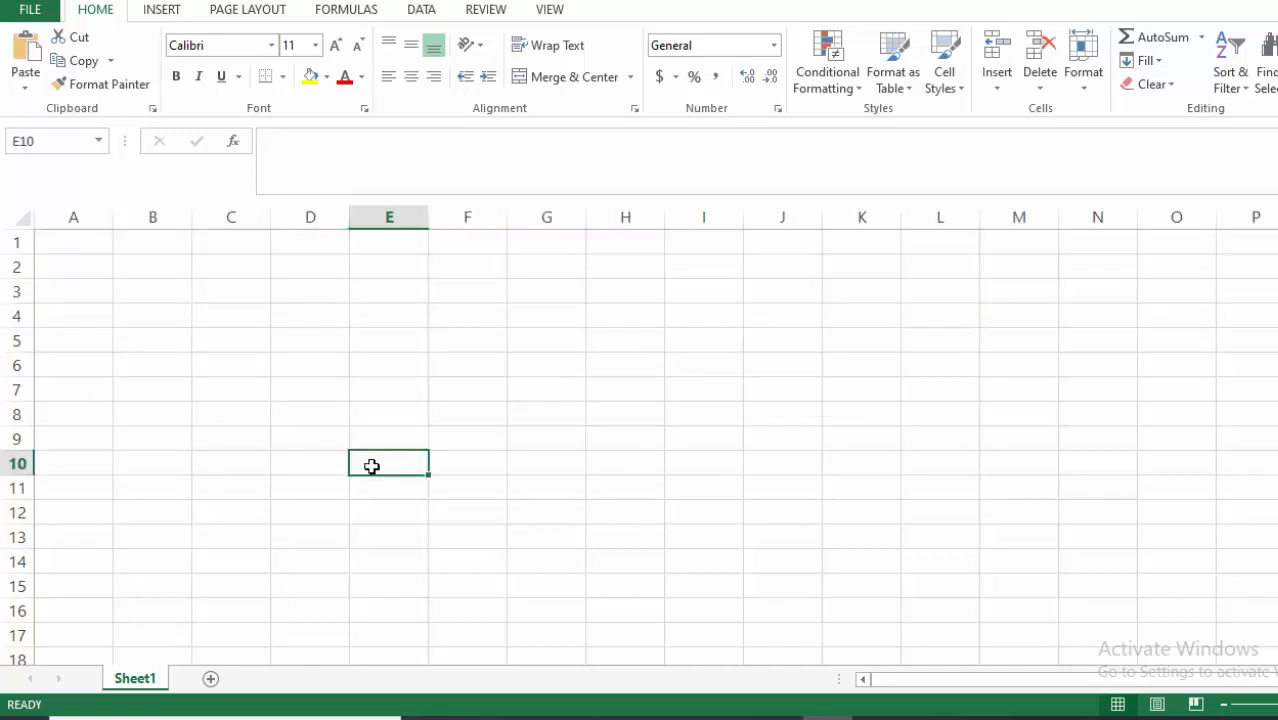
# Step: Enter the label "Cell" in cell E4
pyautogui.click(390, 315)
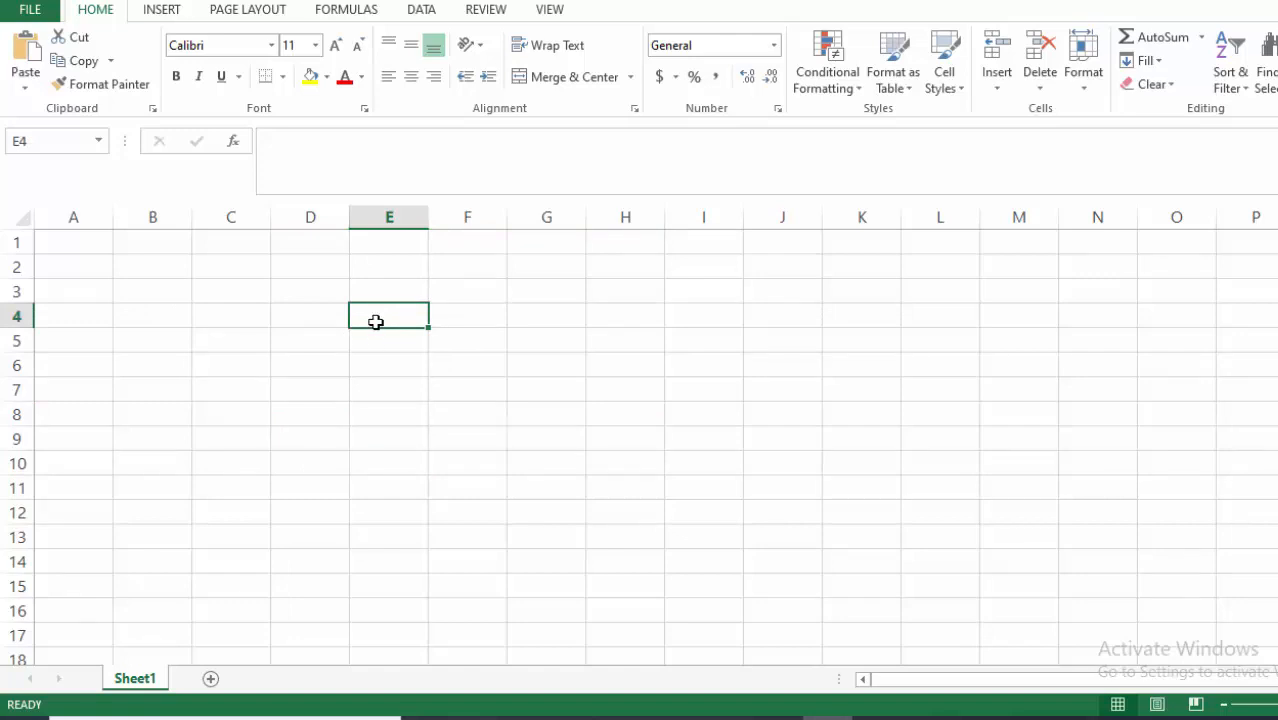
pyautogui.write('Ce')
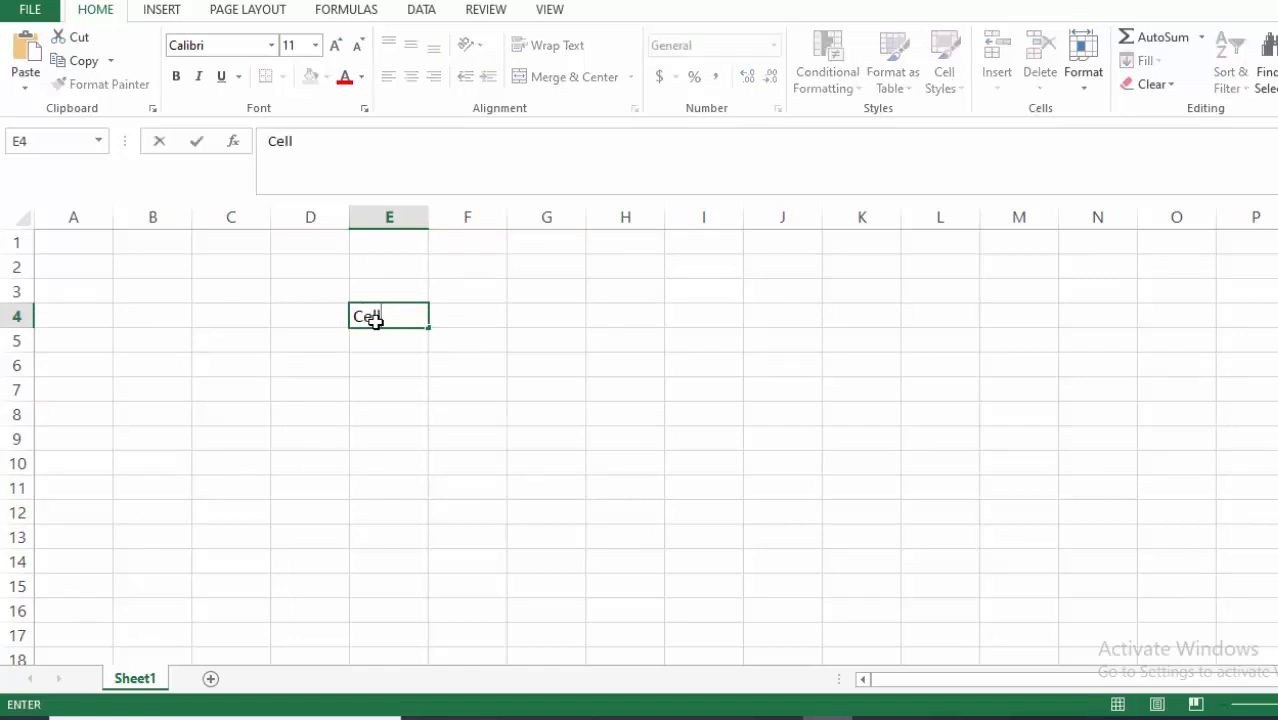
pyautogui.write('ll')
pyautogui.click(625, 414)
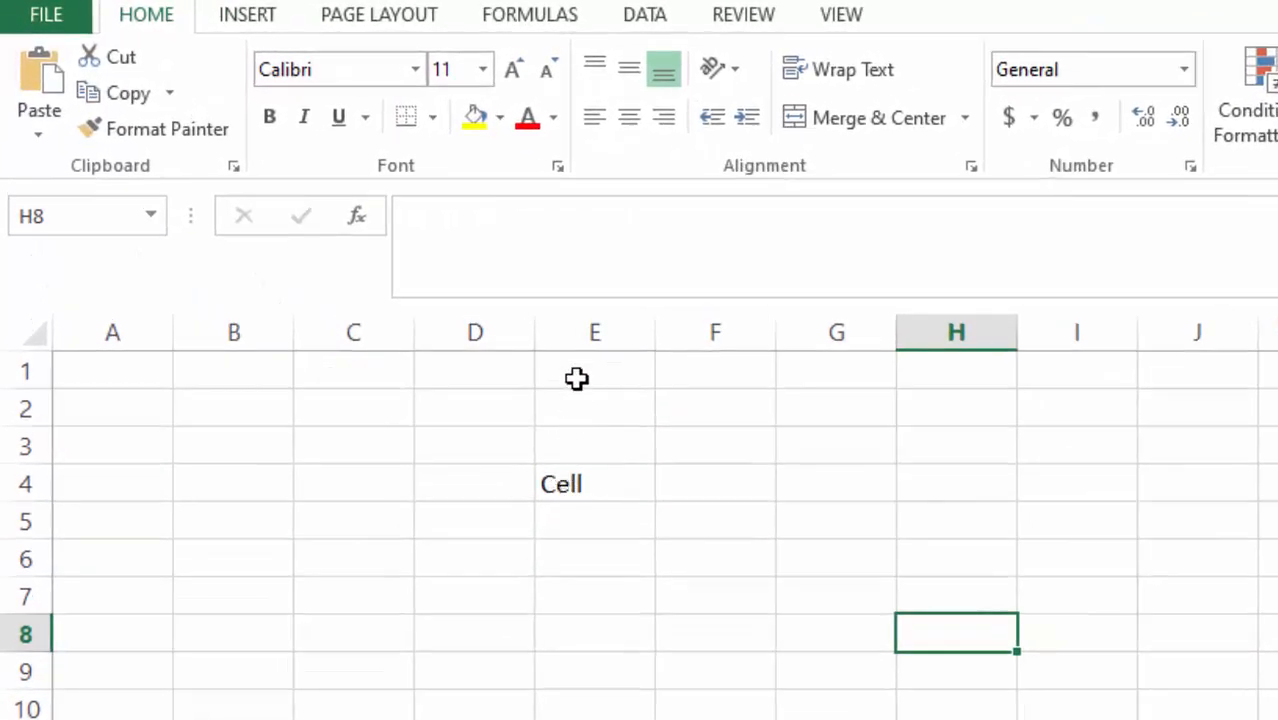
# Step: Highlight column C and enter the label "Column" in cell C5
pyautogui.click(347, 331)
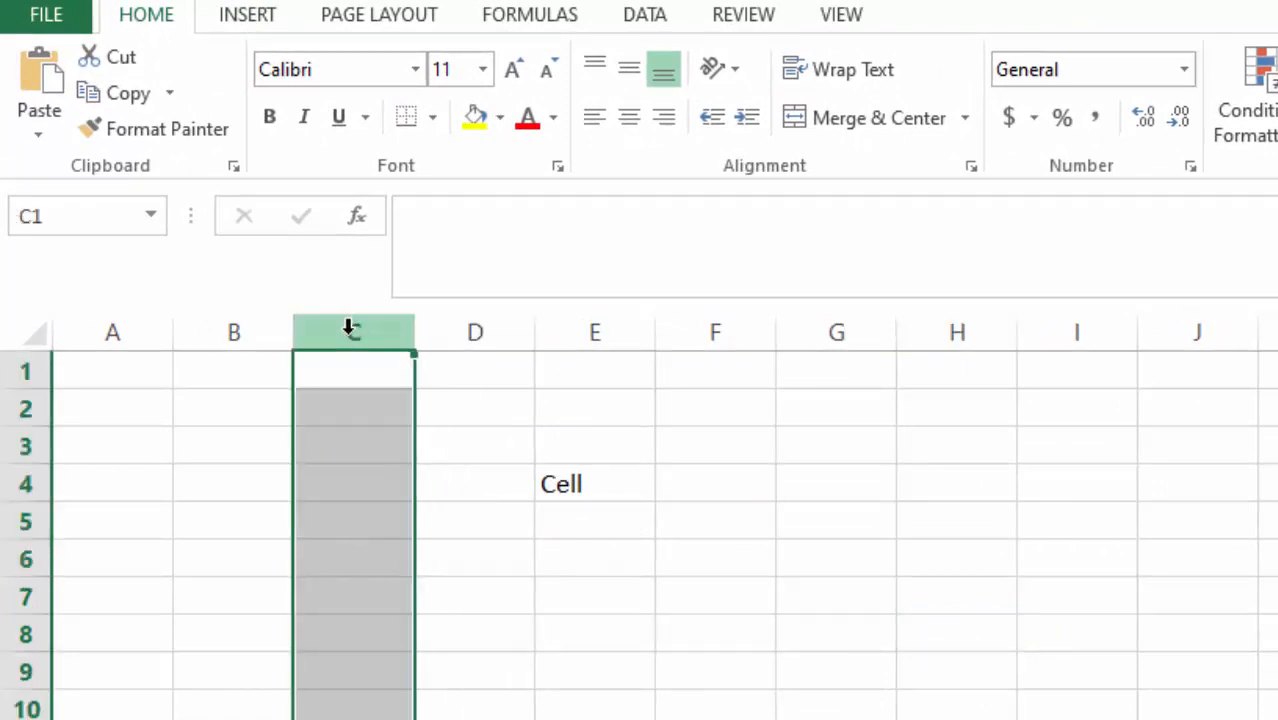
pyautogui.click(334, 516)
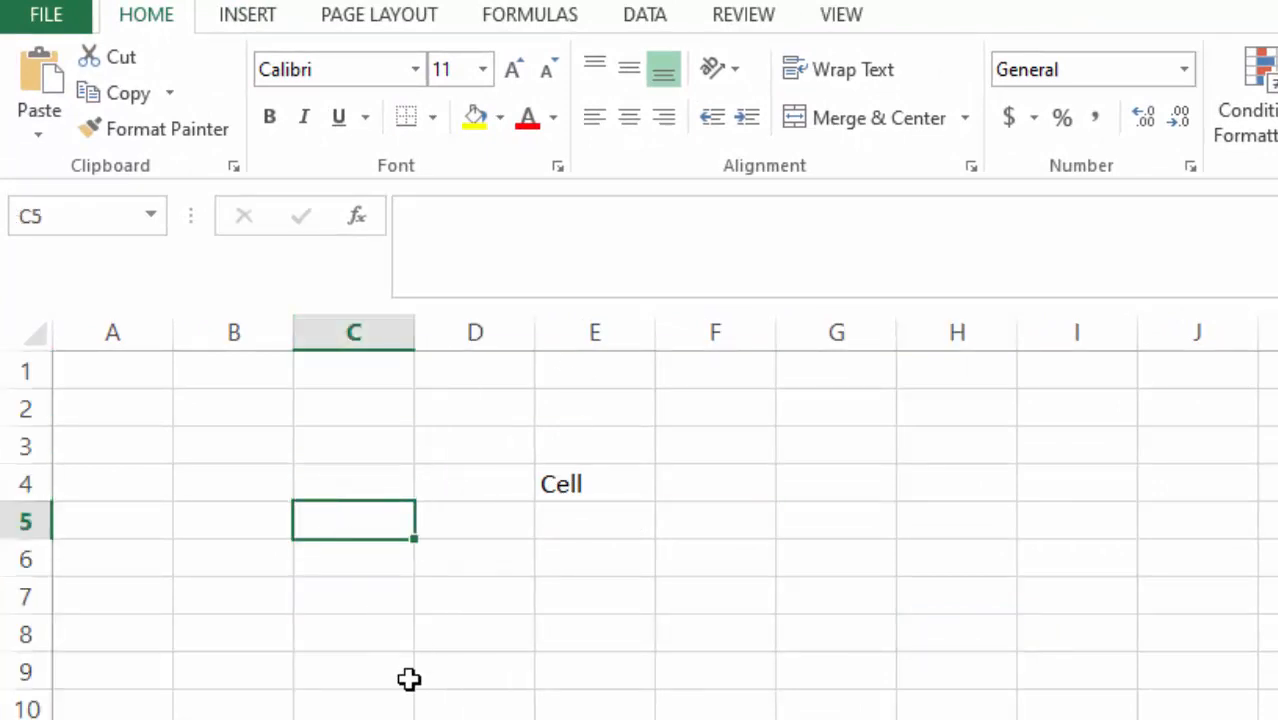
pyautogui.write('Column')
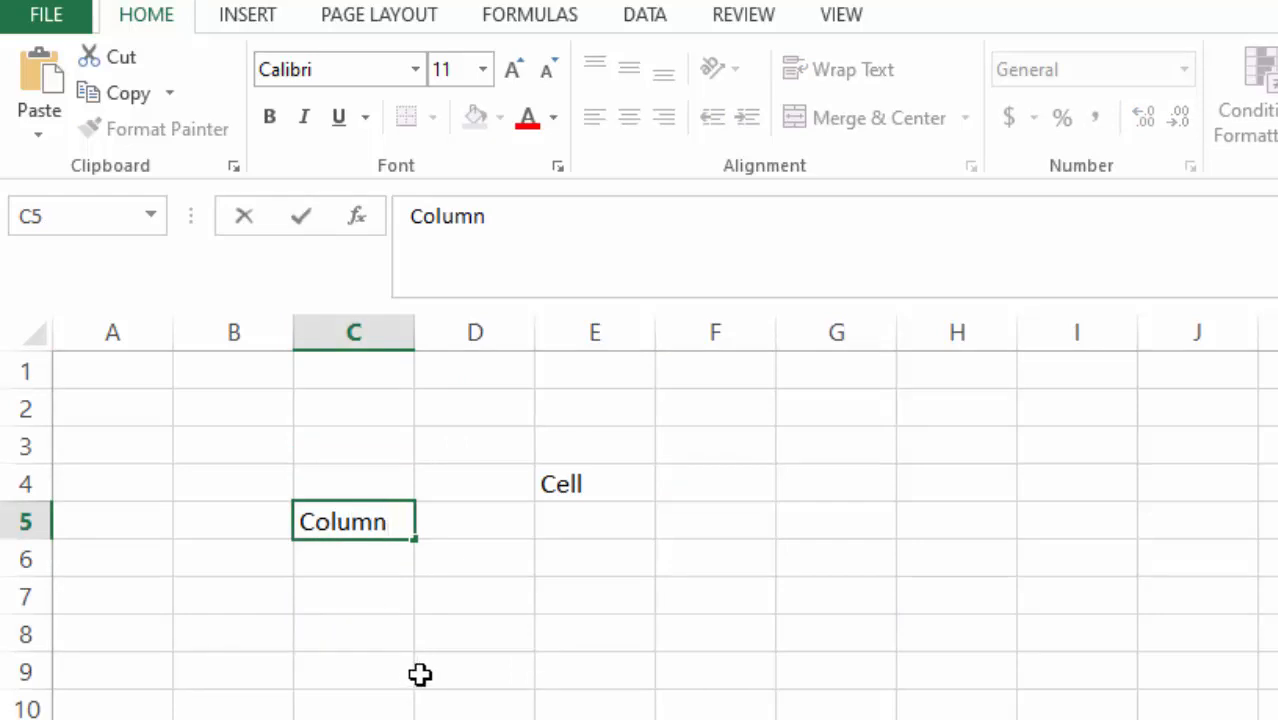
pyautogui.click(640, 670)
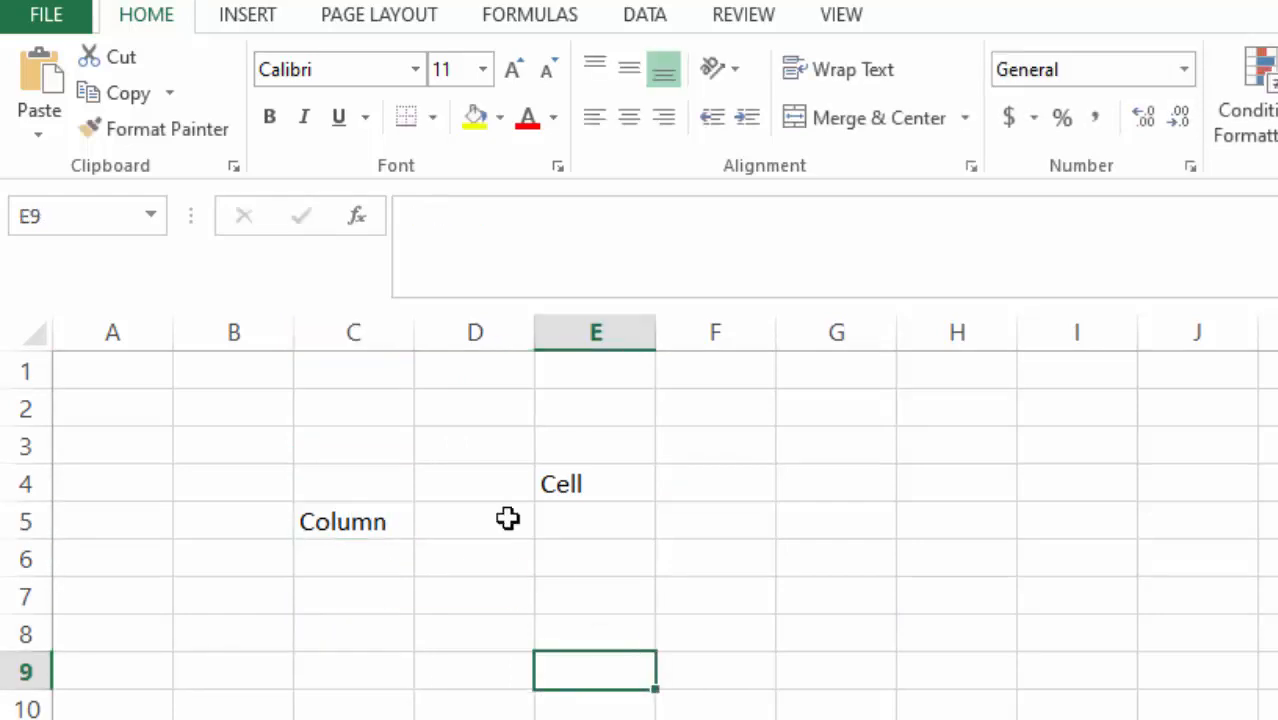
# Step: Highlight column C again, and select the cell labelled "Cell" to compare a column with a single cell
pyautogui.click(337, 330)
pyautogui.click(811, 643)
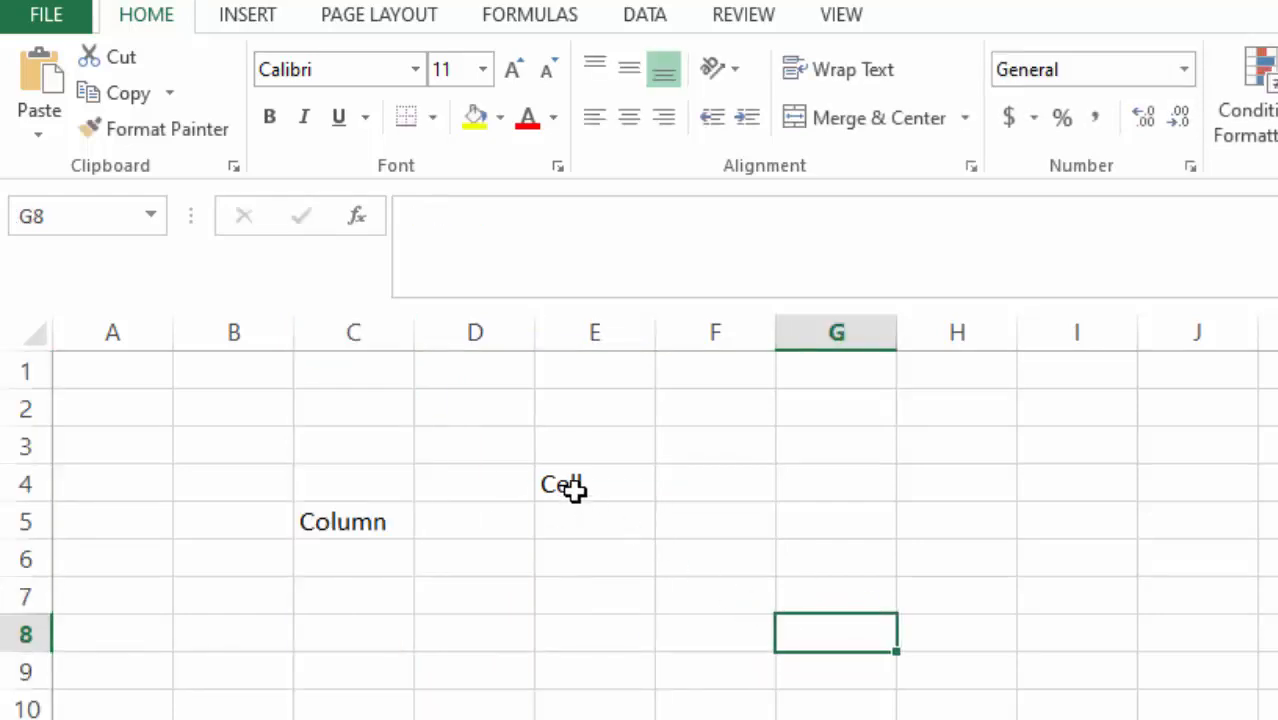
pyautogui.click(573, 488)
pyautogui.click(676, 662)
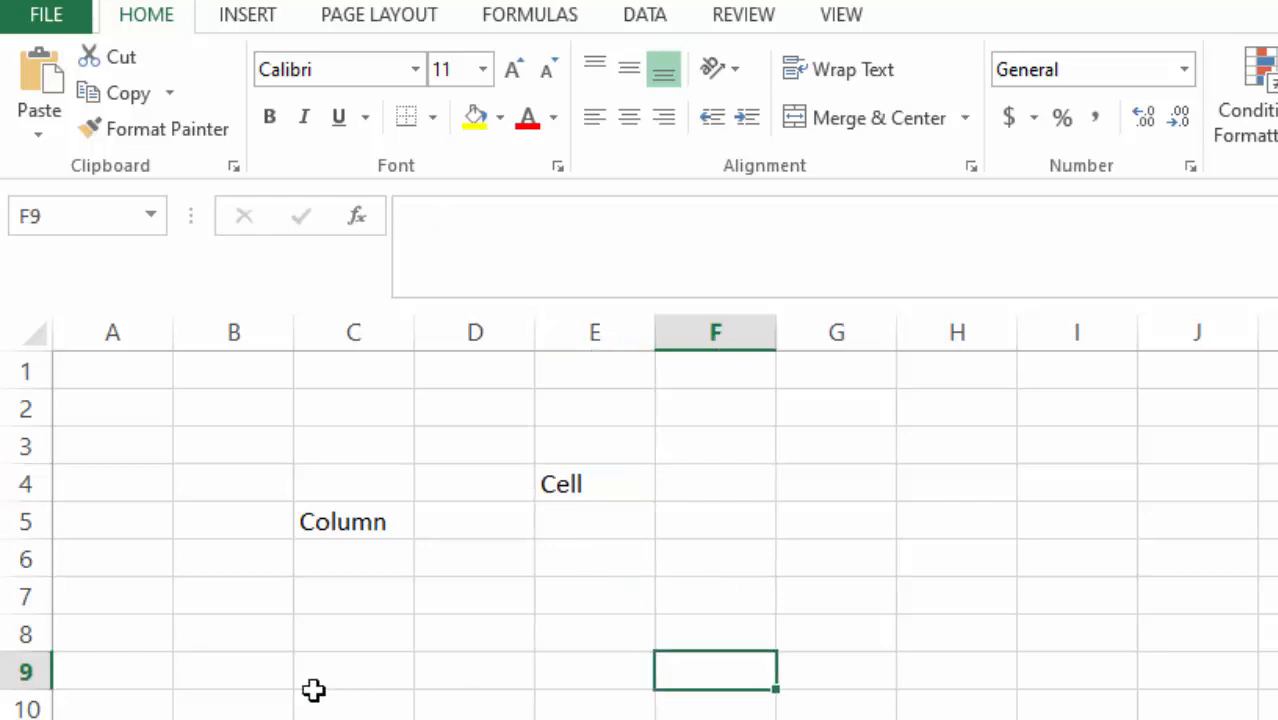
# Step: Enter the label "Row" in cell E8 and highlight the whole of row 8
pyautogui.click(14, 635)
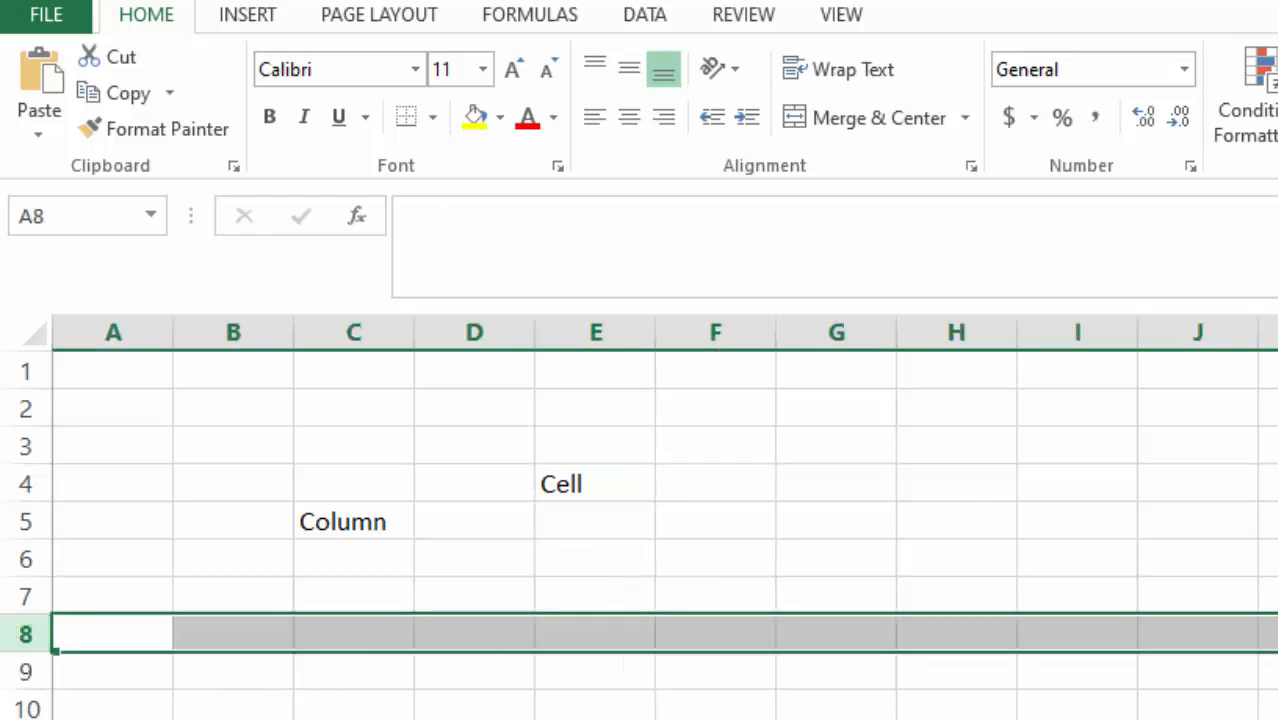
pyautogui.click(557, 630)
pyautogui.write('Row')
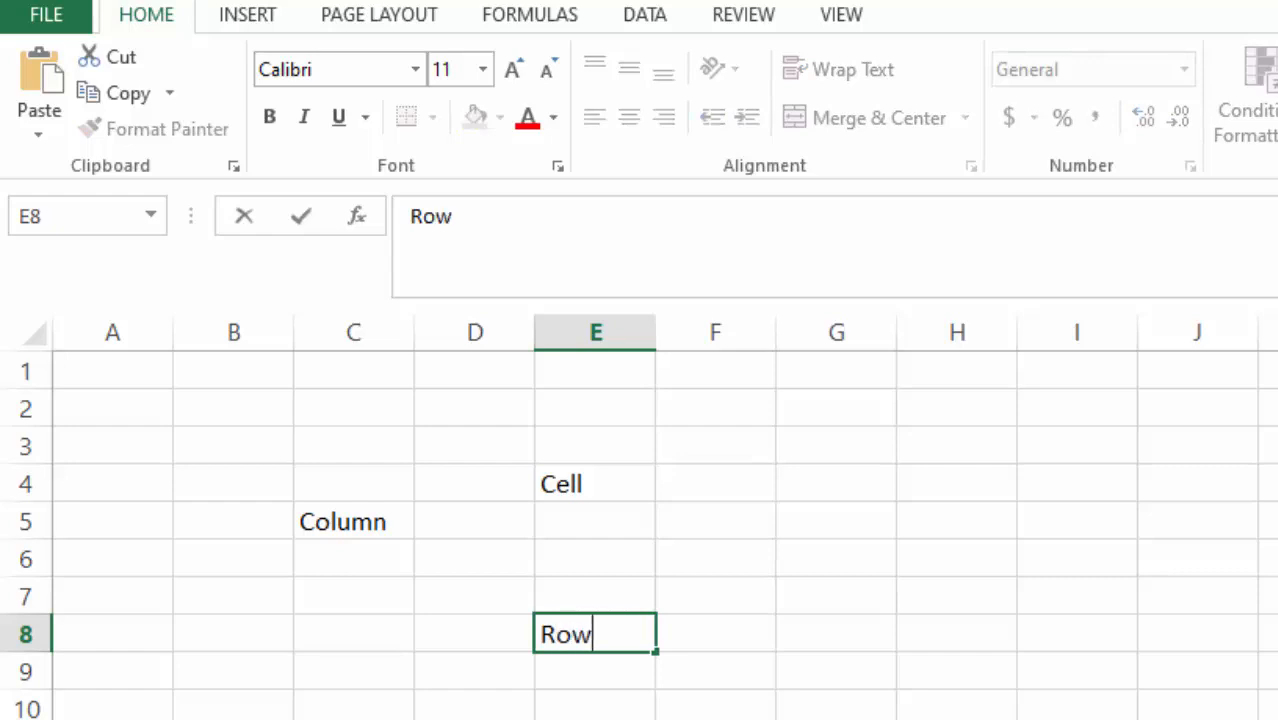
pyautogui.click(1077, 719)
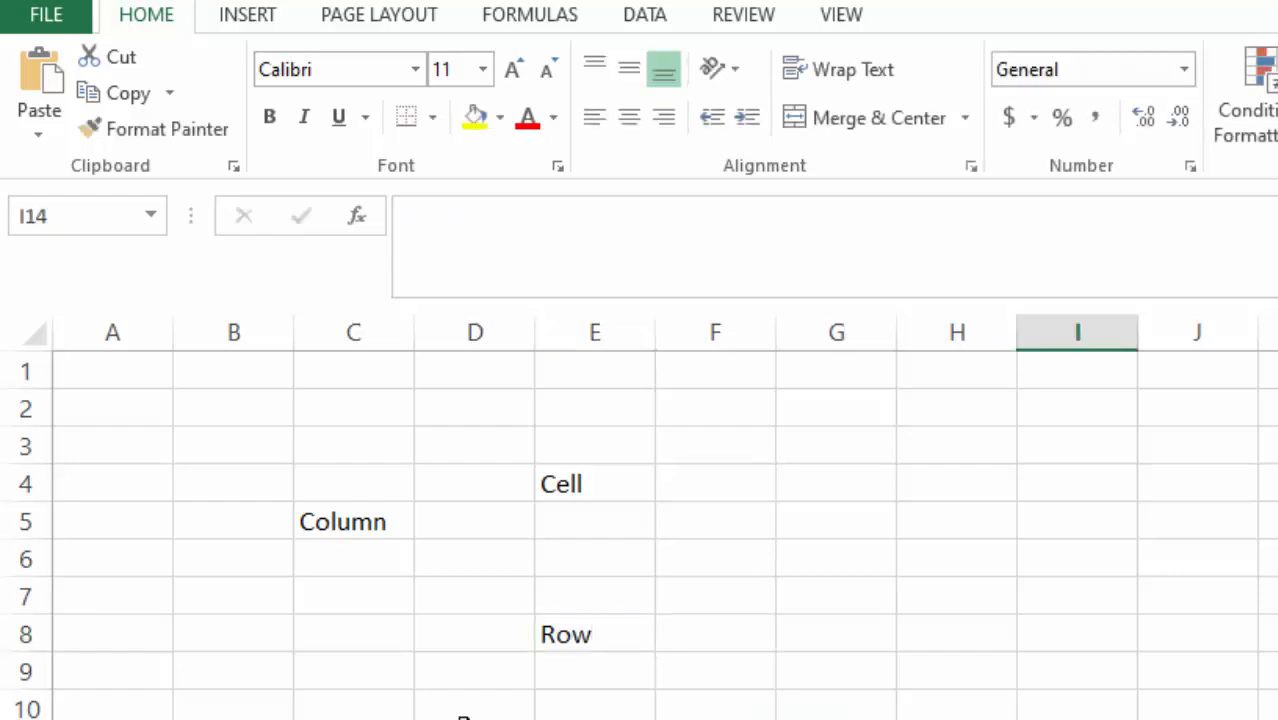
pyautogui.click(12, 636)
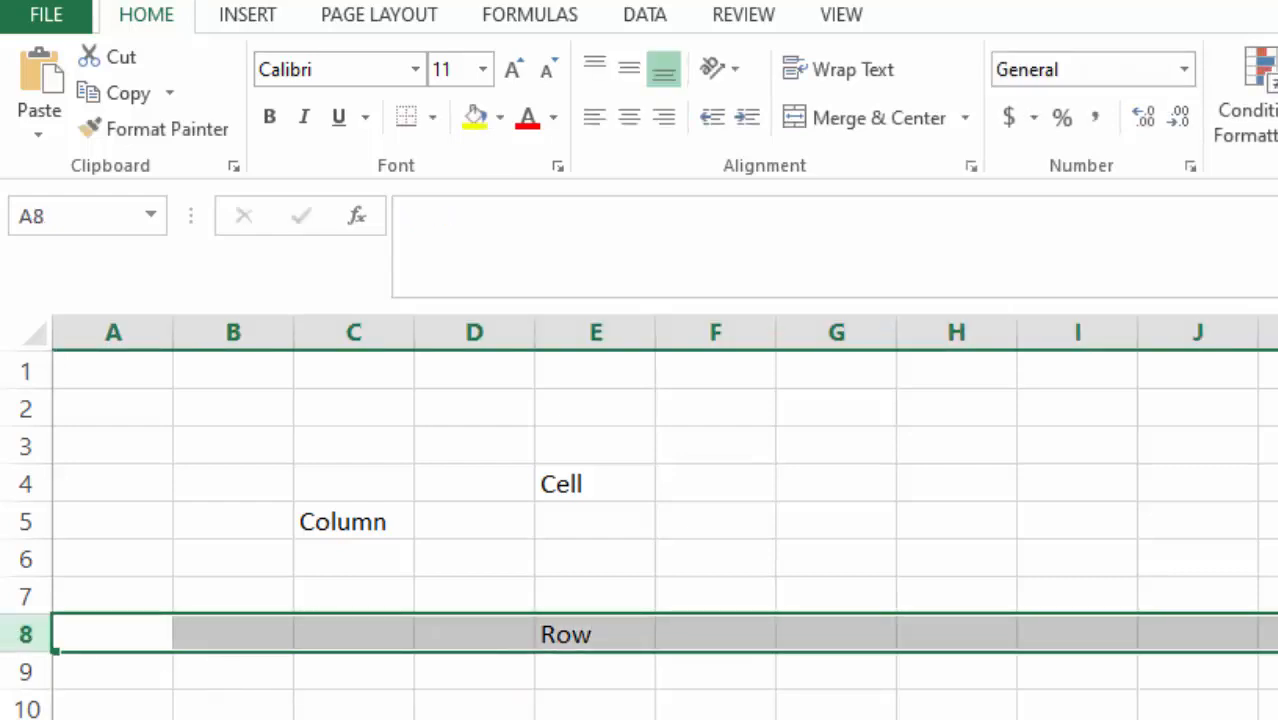
# Step: Clear the three labels from the range B3:E10
pyautogui.click(1150, 449)
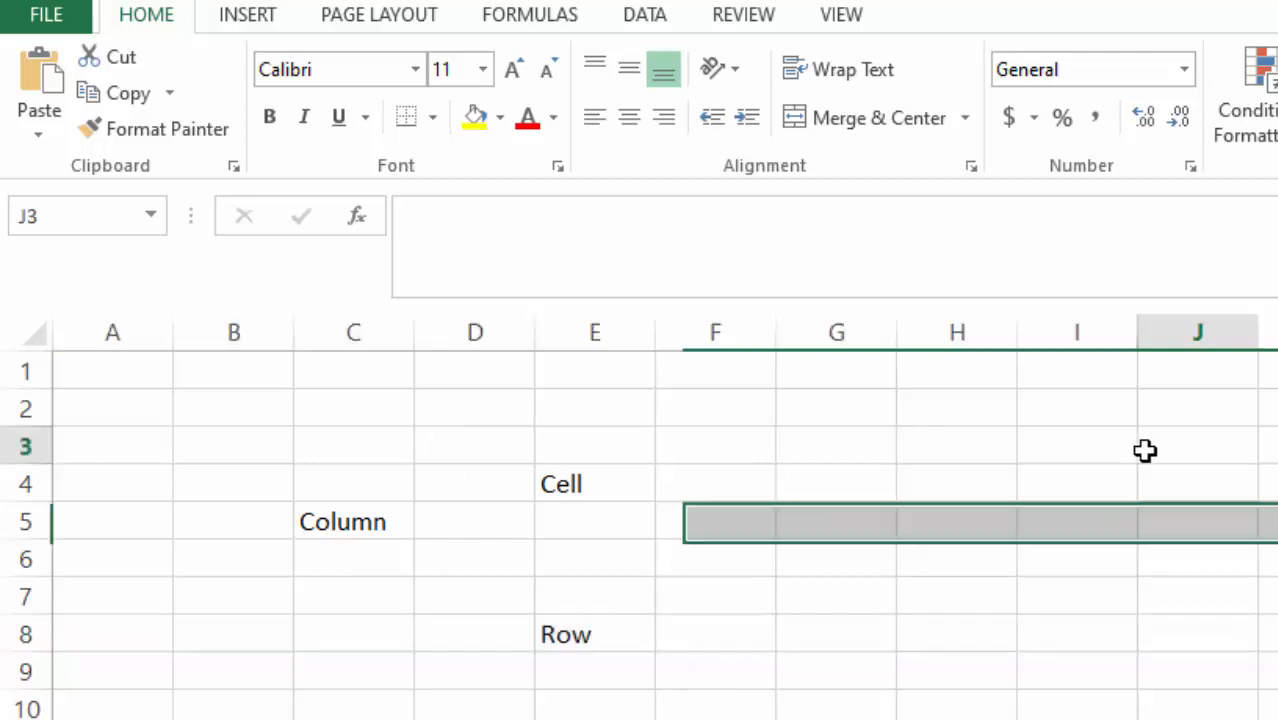
pyautogui.moveTo(264, 453); pyautogui.dragTo(584, 717)
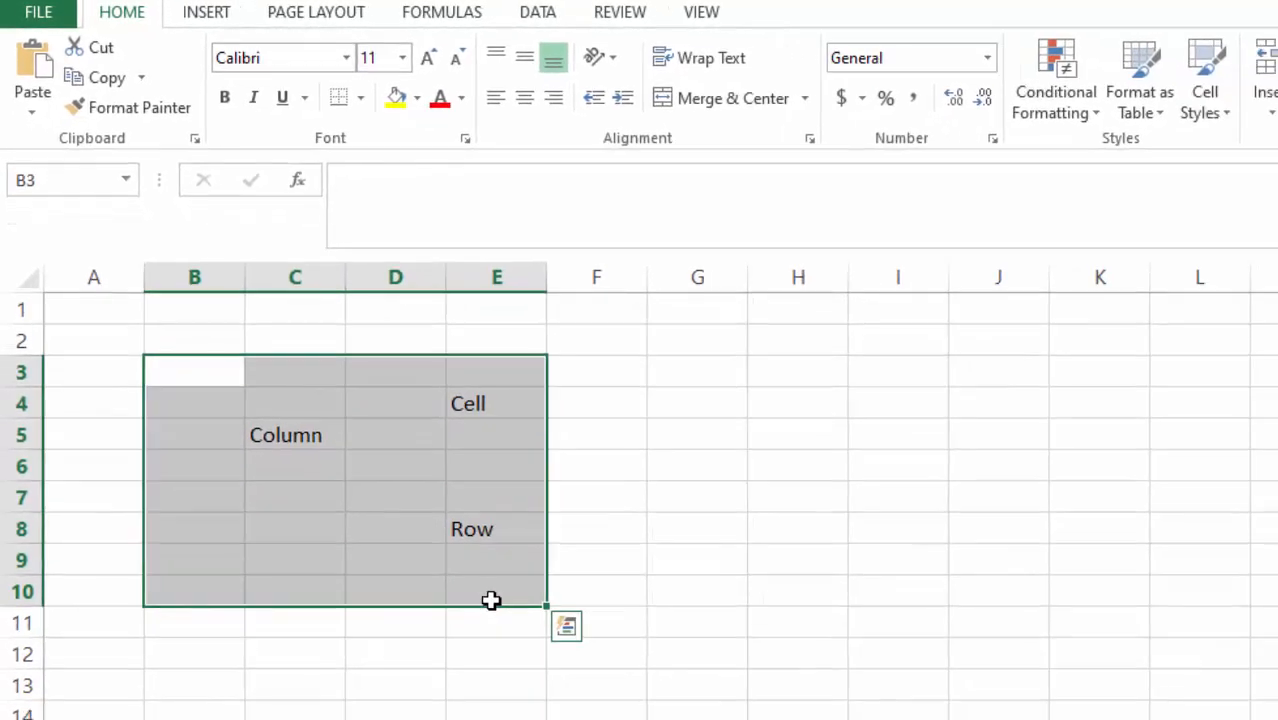
pyautogui.press('Delete')
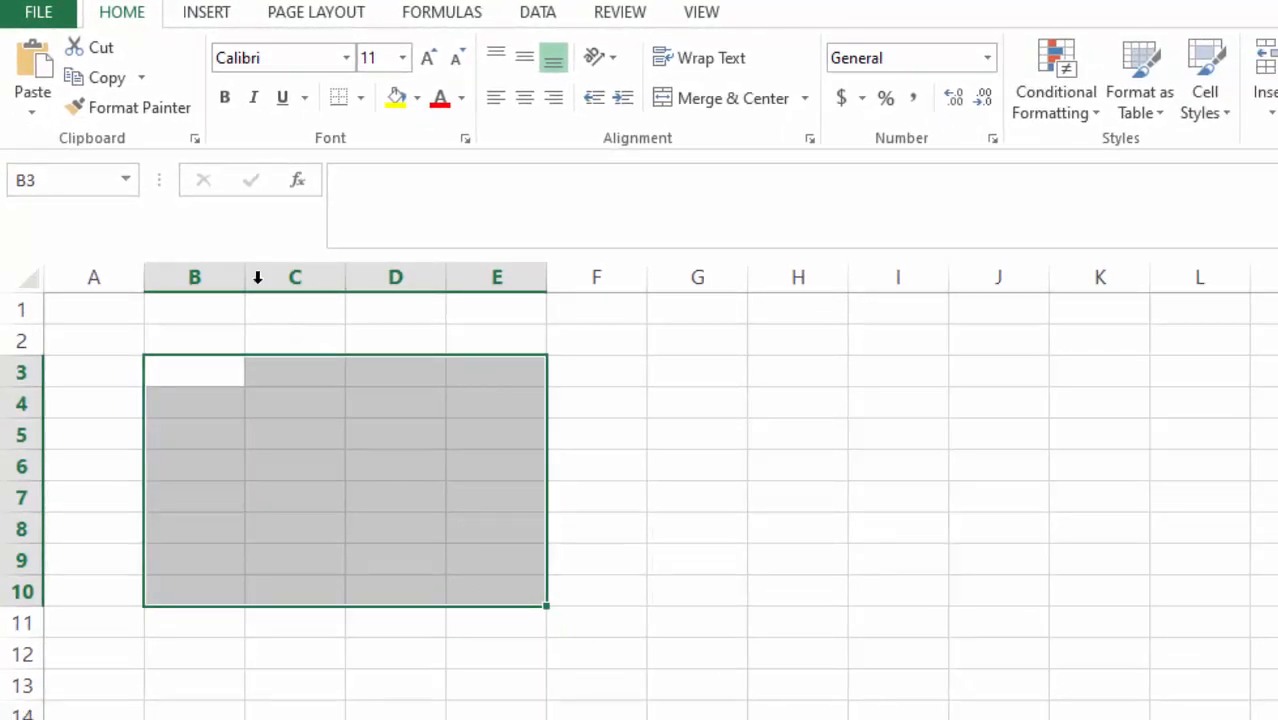
# Step: Highlight column D and row 3 in the empty sheet, and clear the highlighting by selecting single cells
pyautogui.click(388, 276)
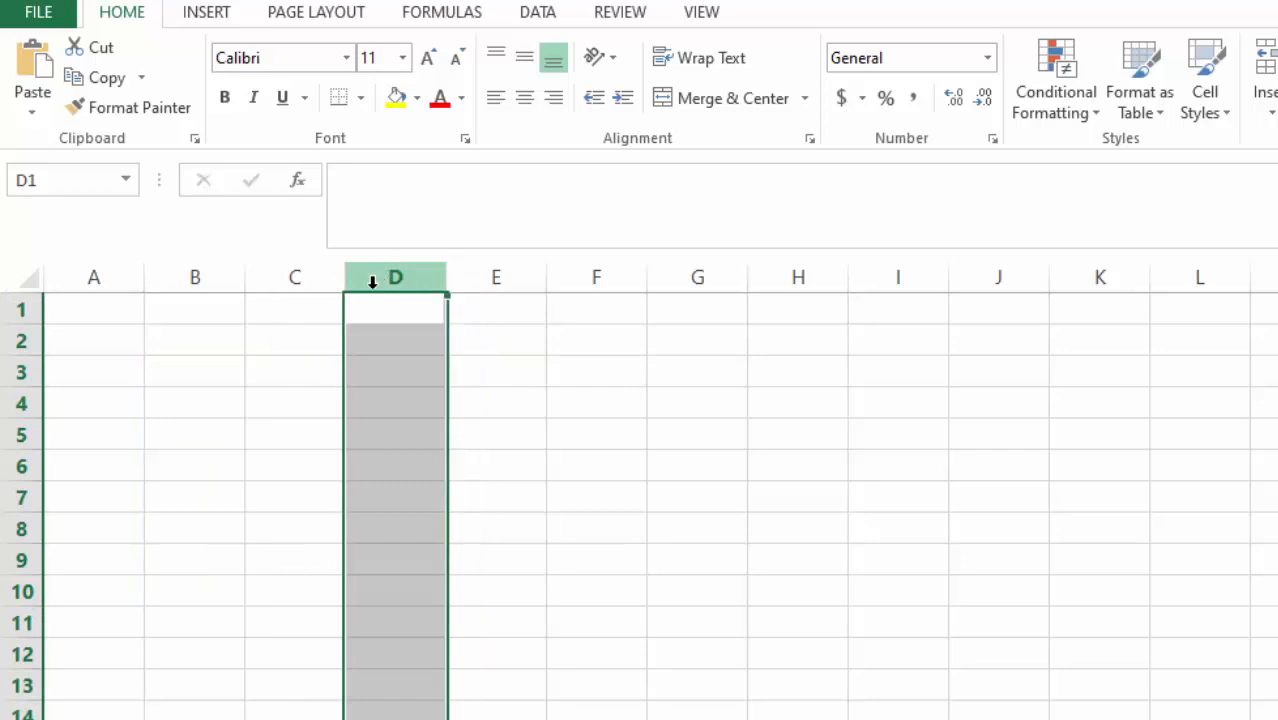
pyautogui.click(21, 372)
pyautogui.click(640, 488)
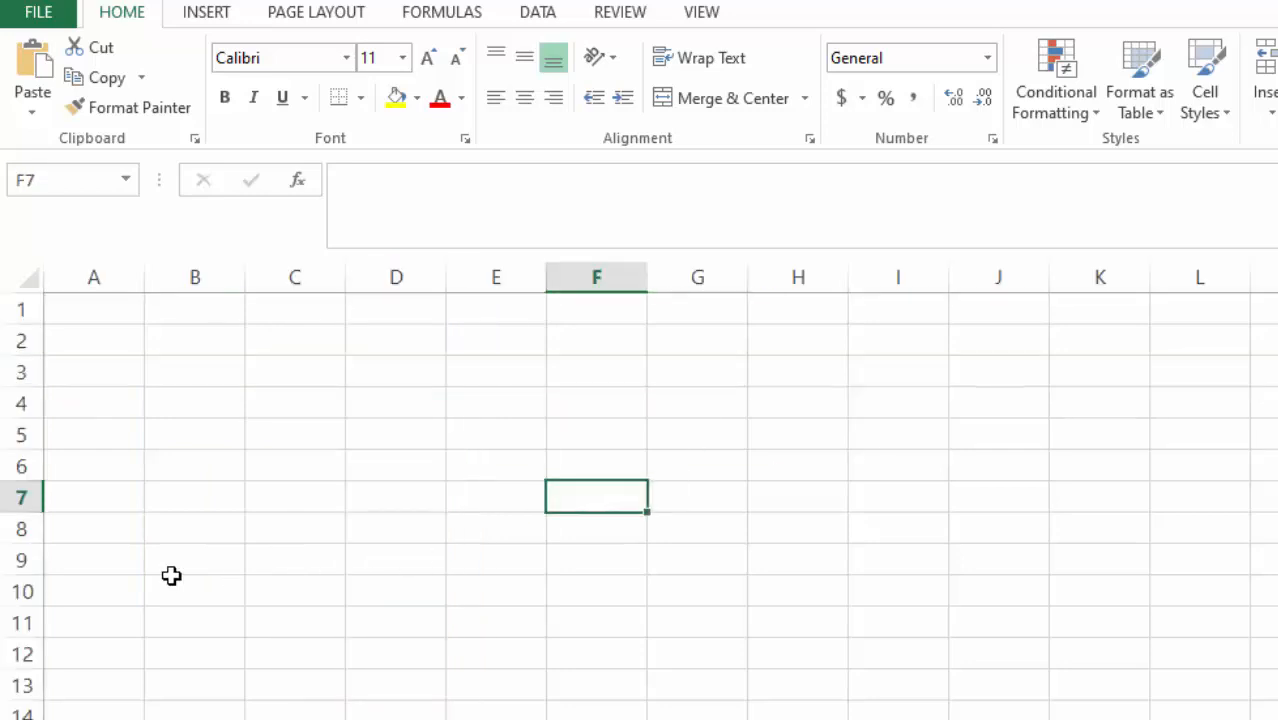
pyautogui.click(1021, 577)
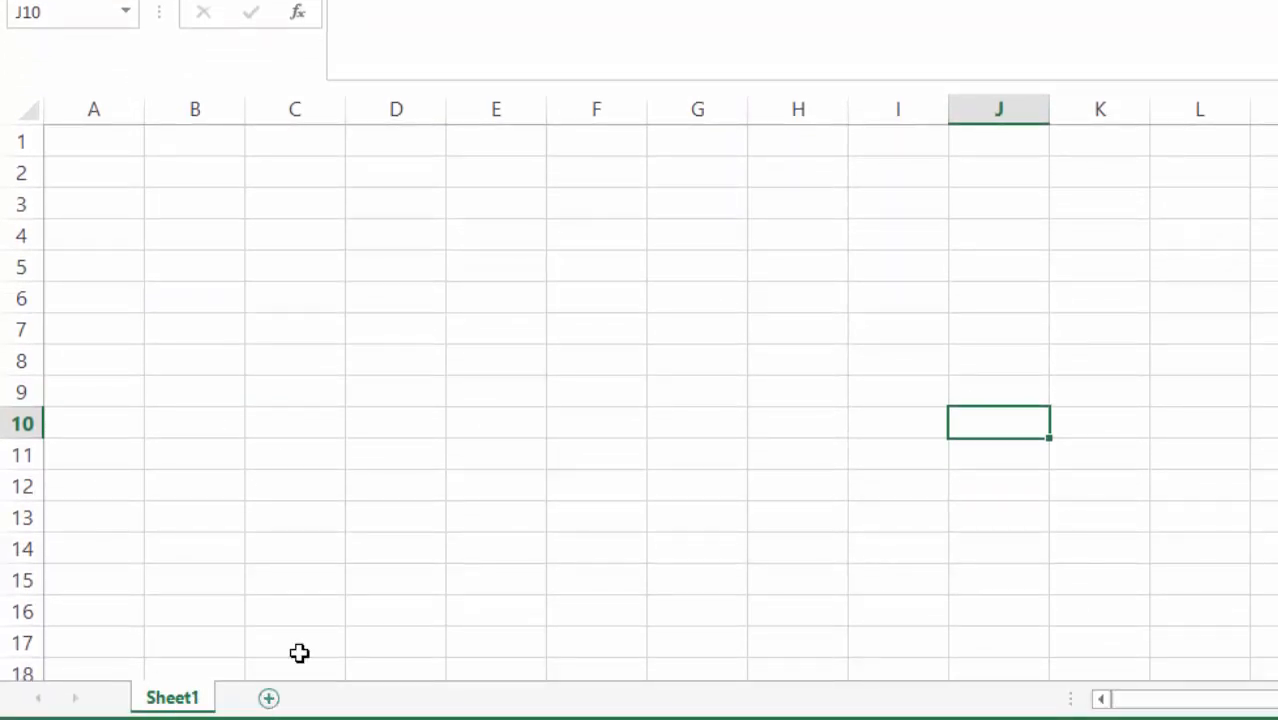
# Step: Add three new worksheets to the workbook after Sheet1
pyautogui.click(269, 699)
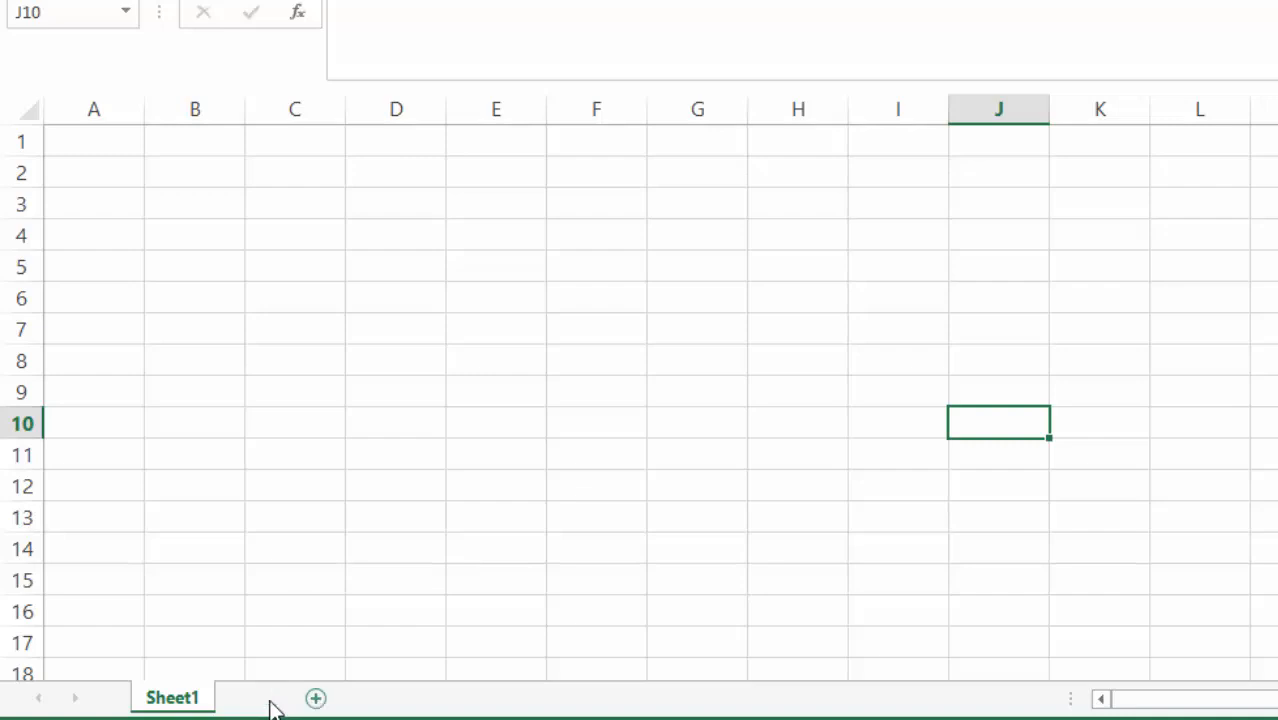
pyautogui.click(354, 699)
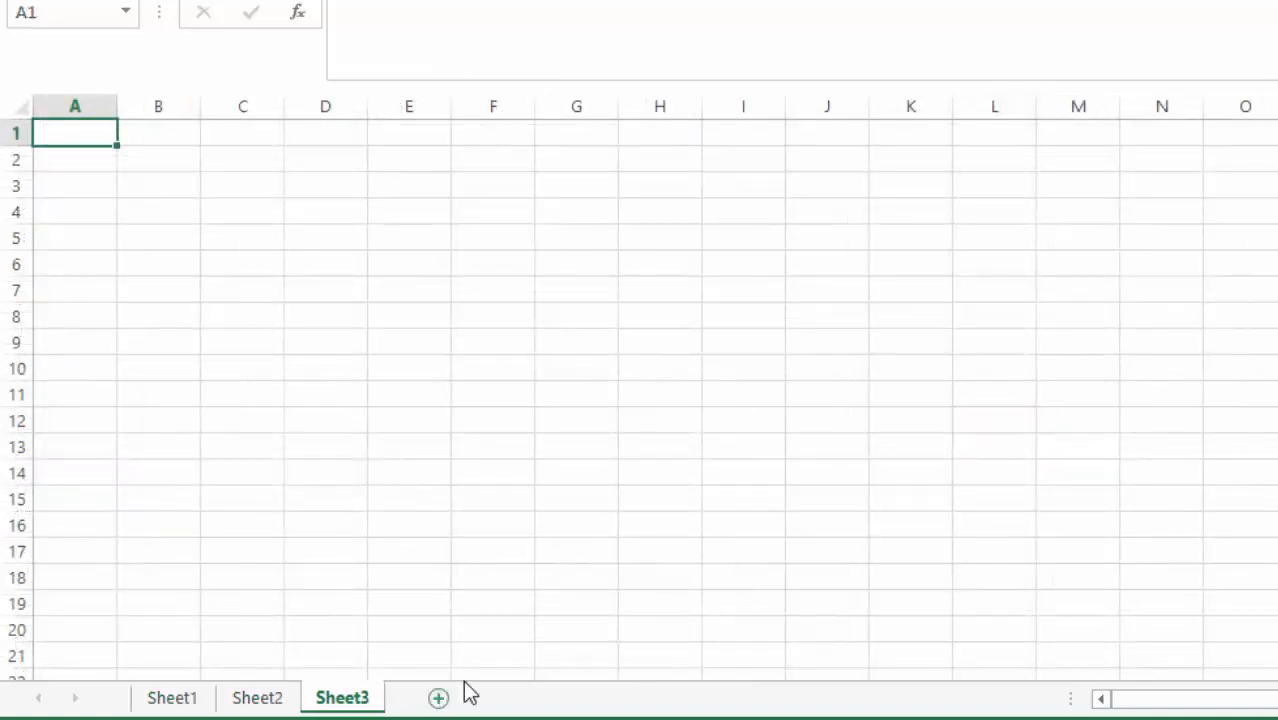
pyautogui.click(438, 698)
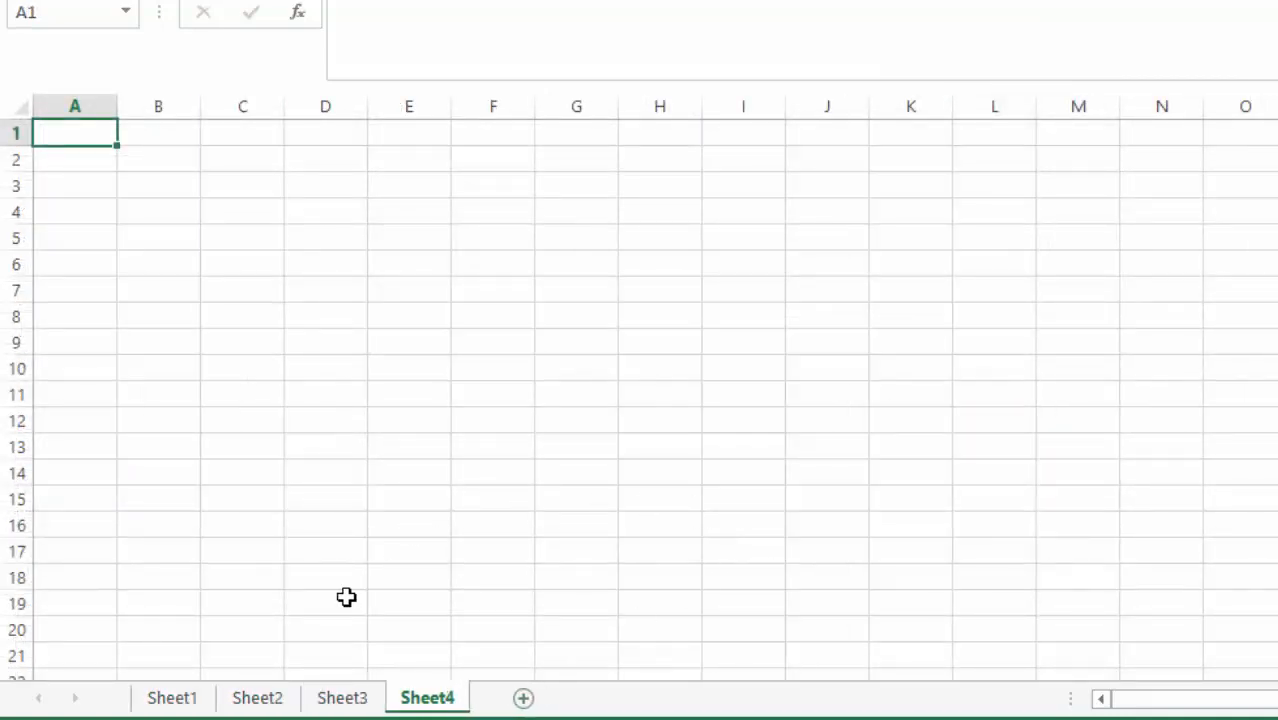
# Step: View each worksheet in turn, from Sheet1 to Sheet4
pyautogui.click(168, 702)
pyautogui.click(240, 700)
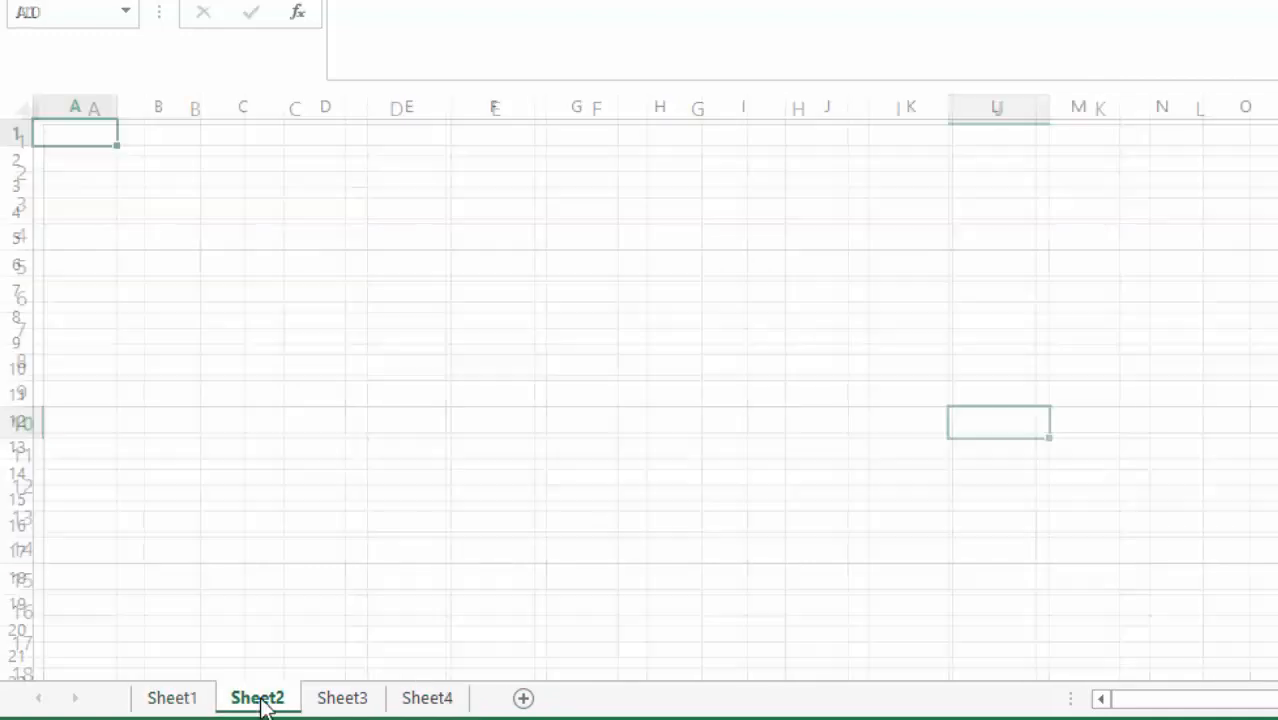
pyautogui.click(325, 700)
pyautogui.click(415, 700)
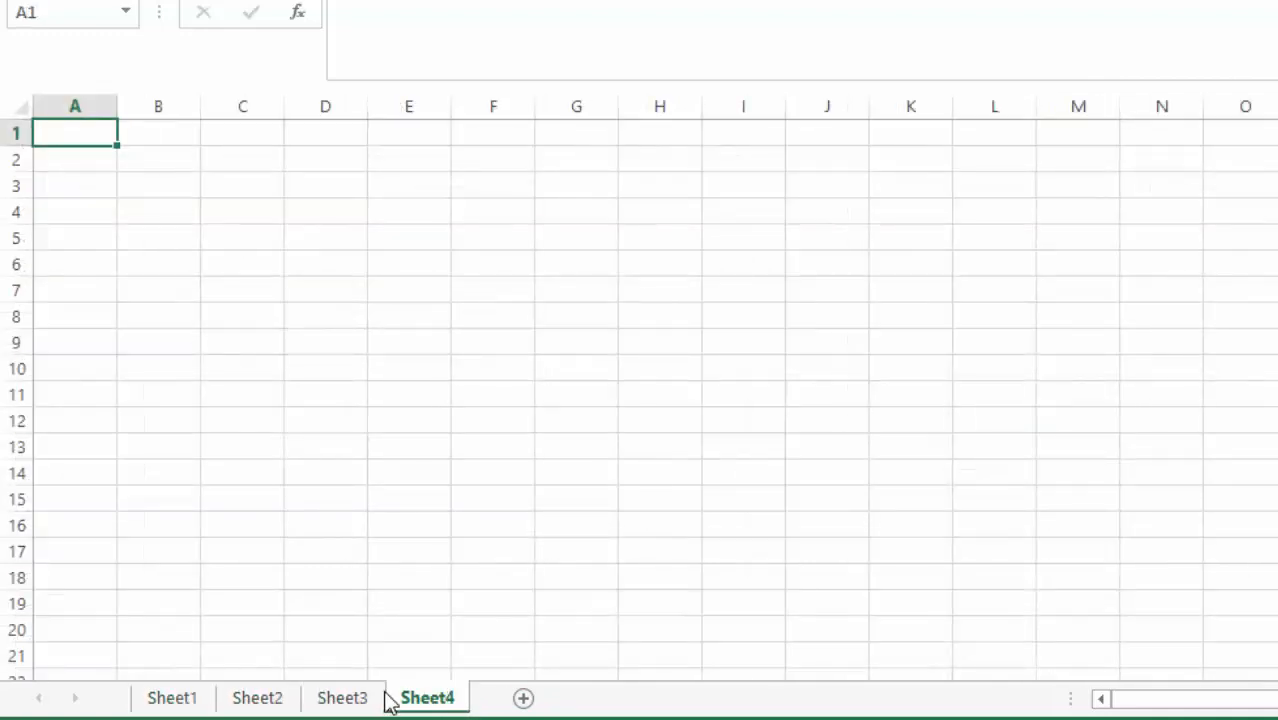
# Step: Rename the worksheet Sheet1 as "Year 5"
pyautogui.click(174, 700)
pyautogui.rightClick(175, 700)
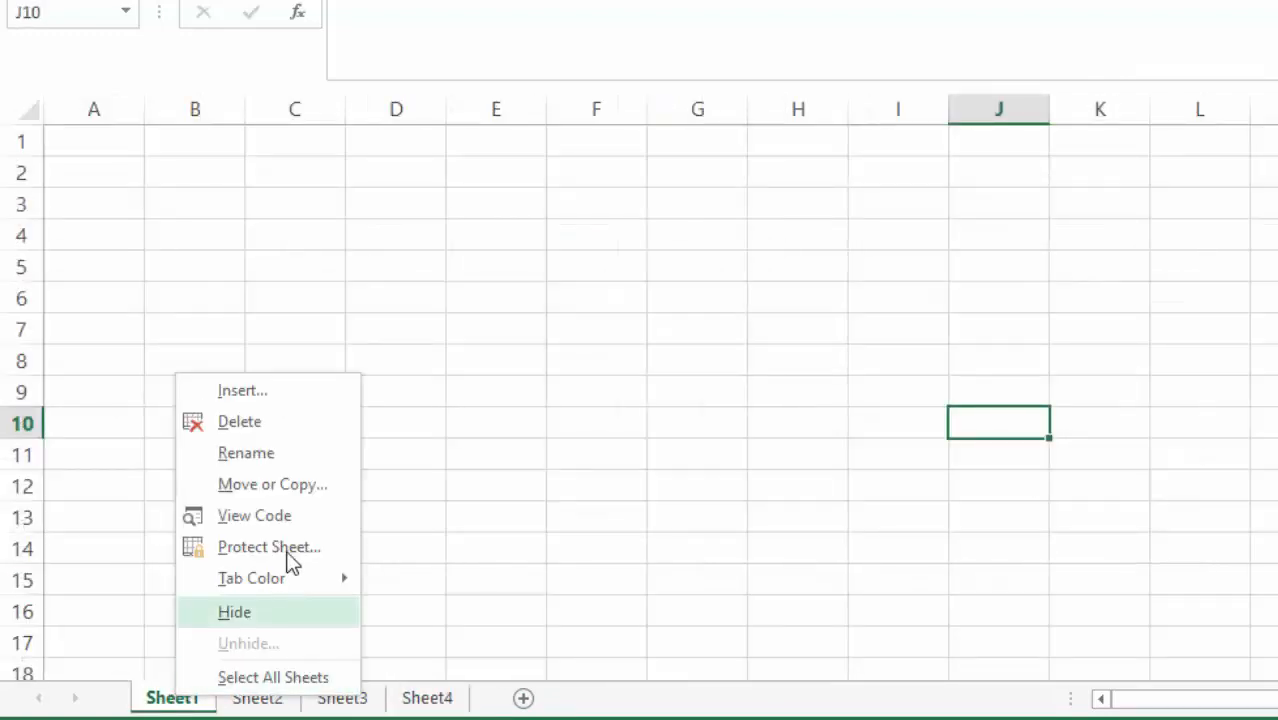
pyautogui.click(258, 460)
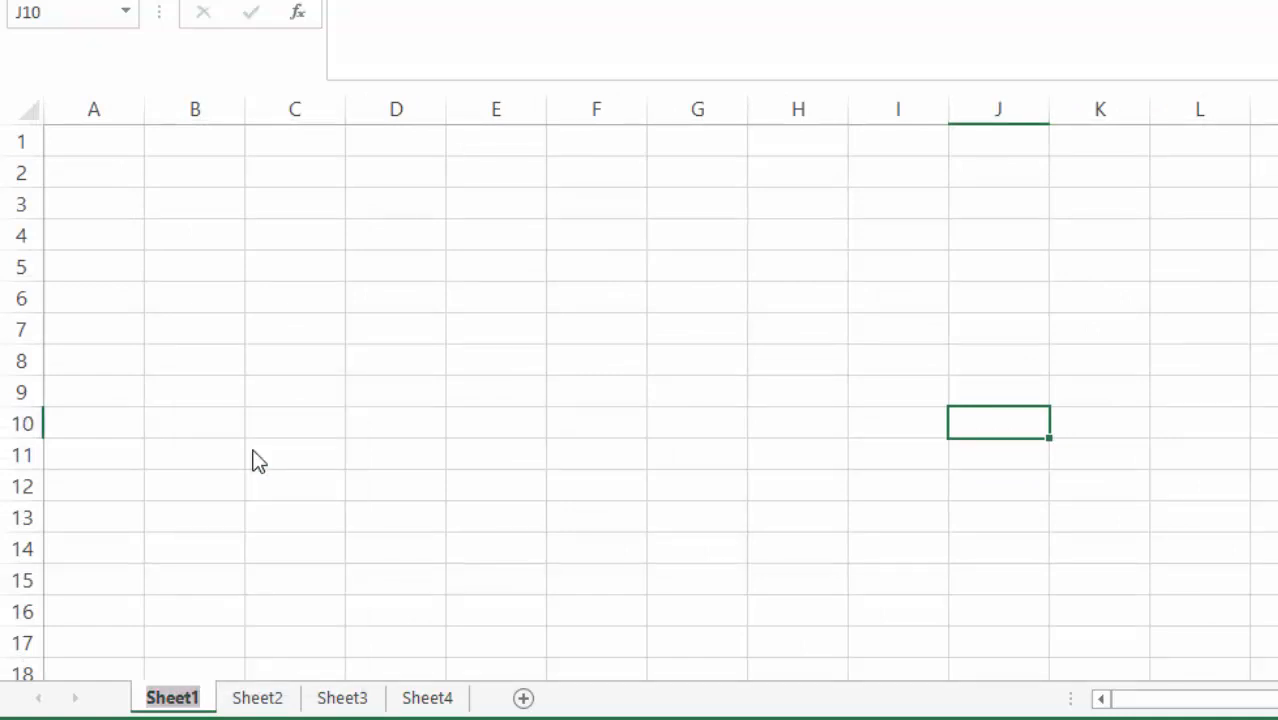
pyautogui.write('Ye')
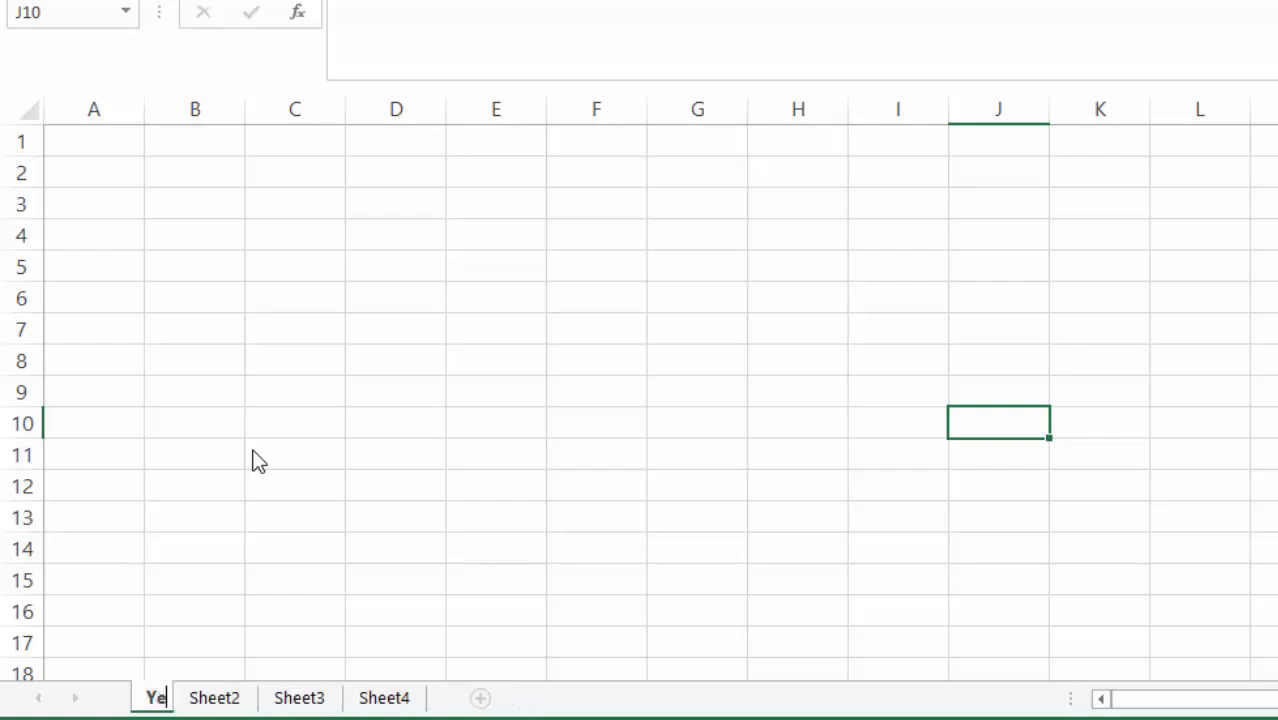
pyautogui.write('ar 5')
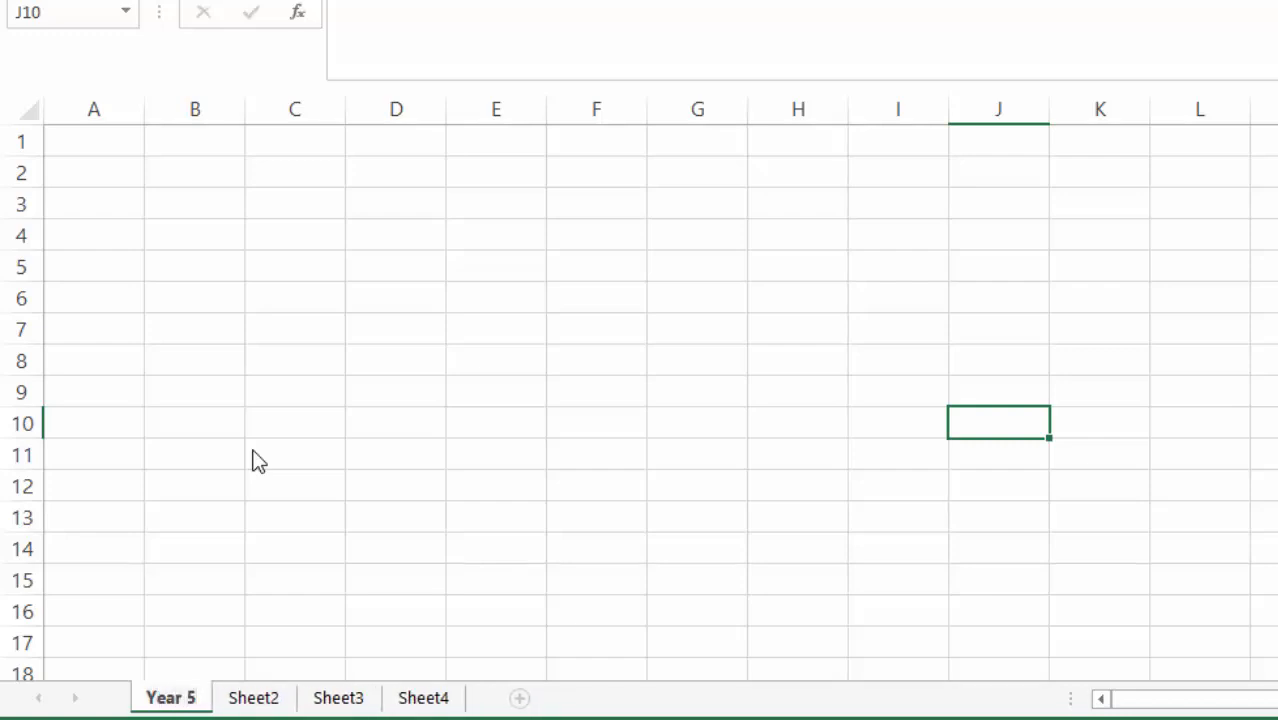
pyautogui.click(413, 418)
# Step: Rename the worksheet Sheet2 as "Year 6"
pyautogui.click(248, 700)
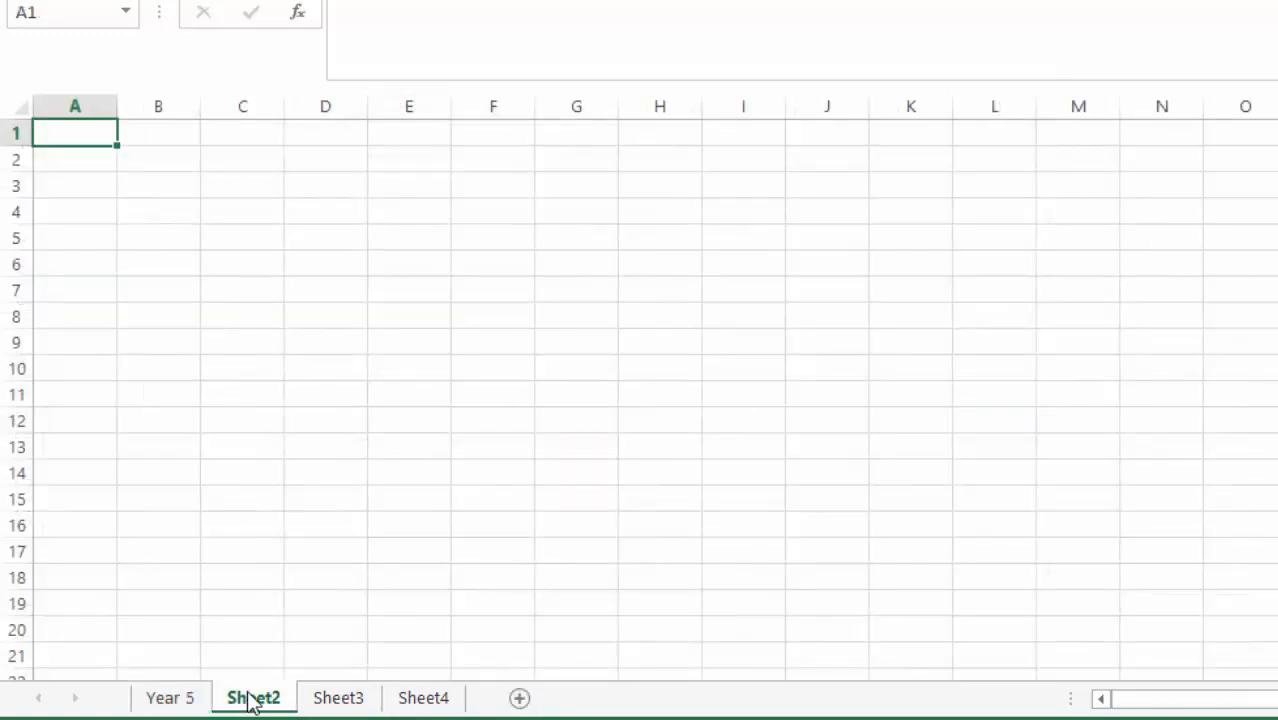
pyautogui.rightClick(248, 700)
pyautogui.click(318, 449)
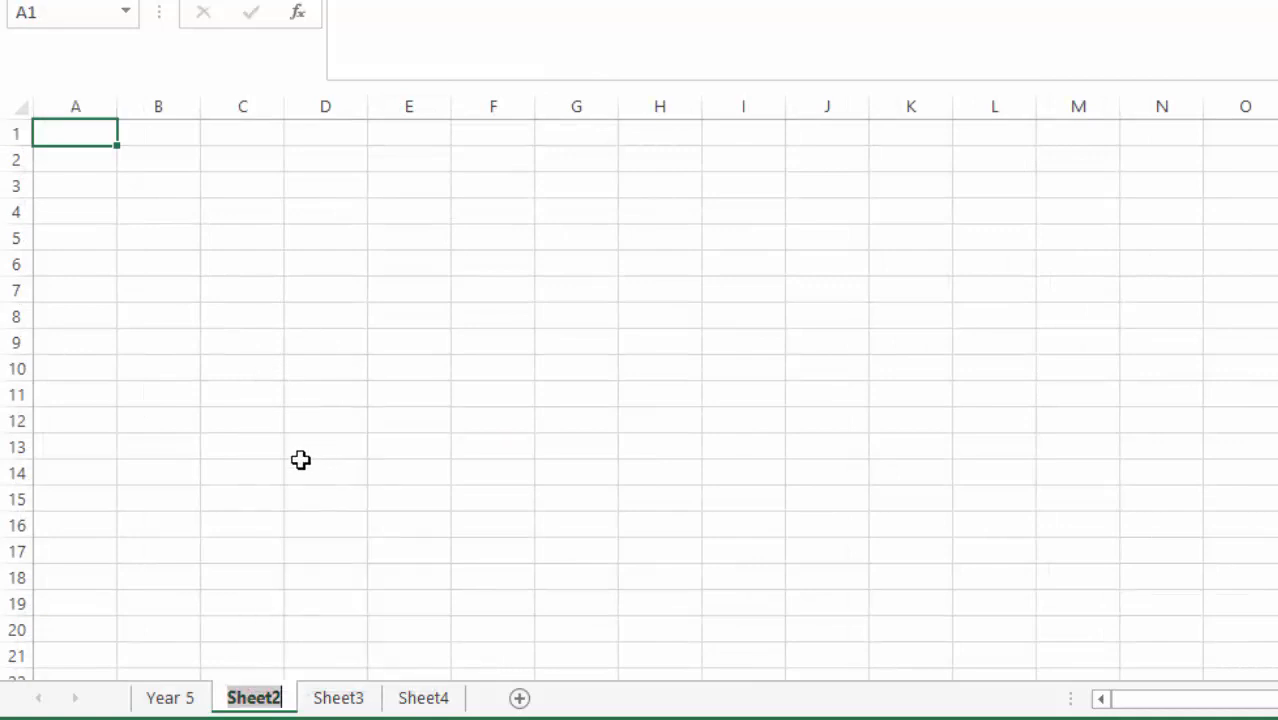
pyautogui.write('Year ')
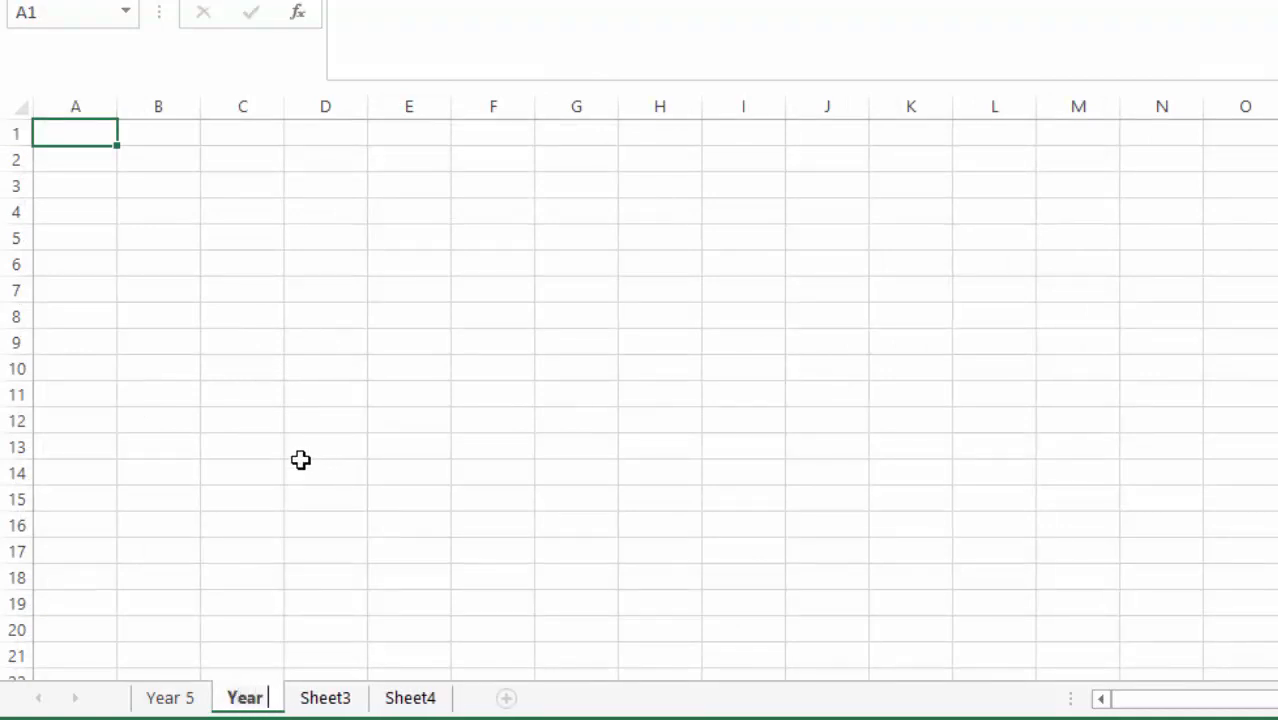
pyautogui.write('6')
pyautogui.click(355, 512)
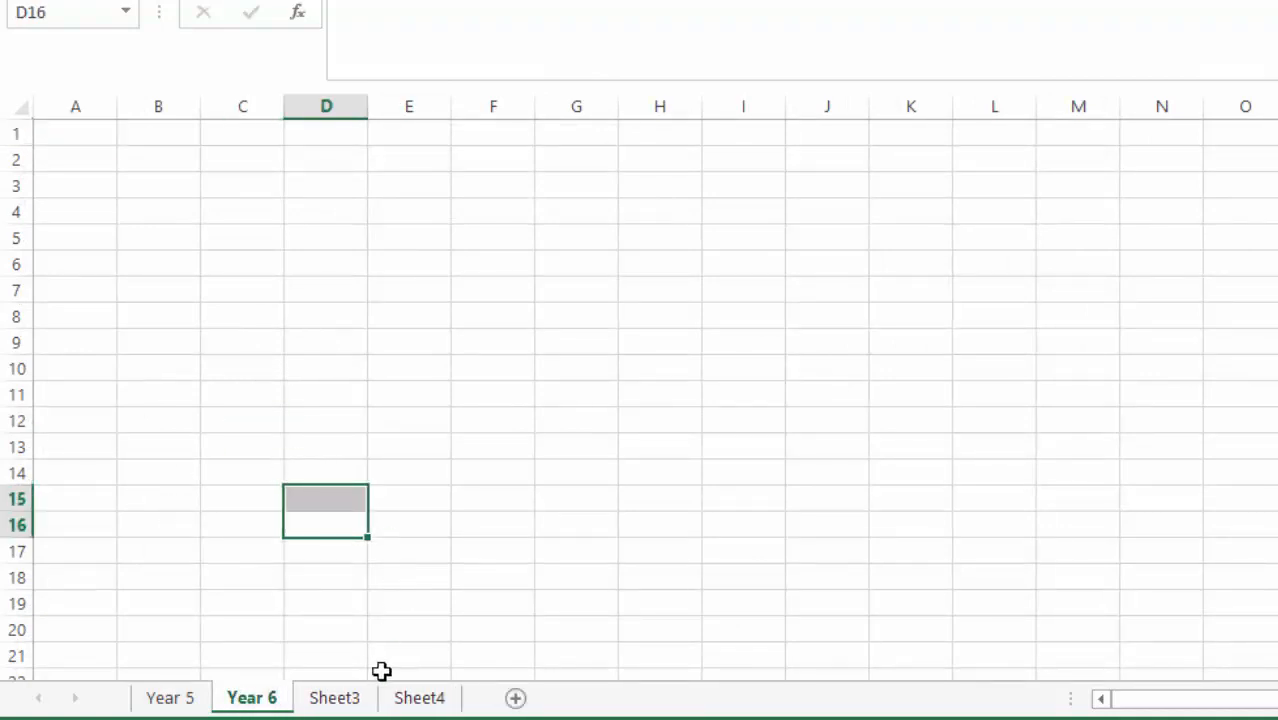
# Step: Rename the worksheet Sheet3 as "Year 7"
pyautogui.click(345, 700)
pyautogui.rightClick(326, 700)
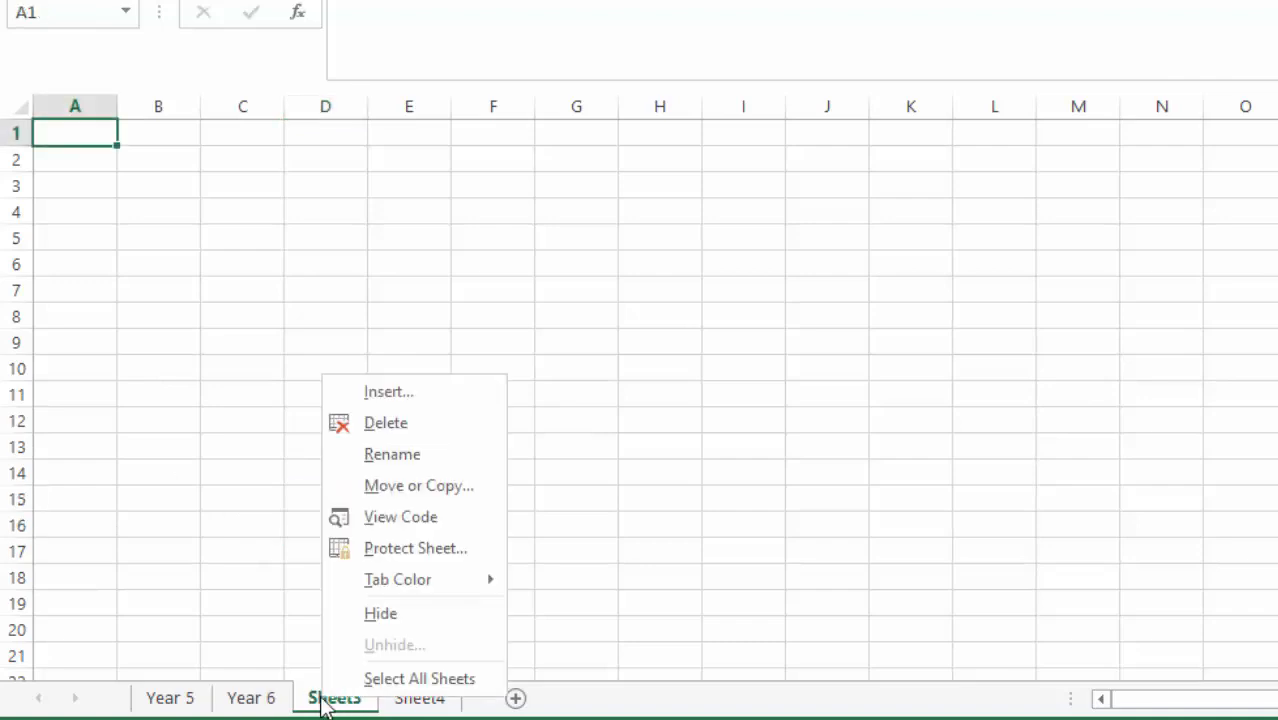
pyautogui.click(407, 454)
pyautogui.write('Year 7')
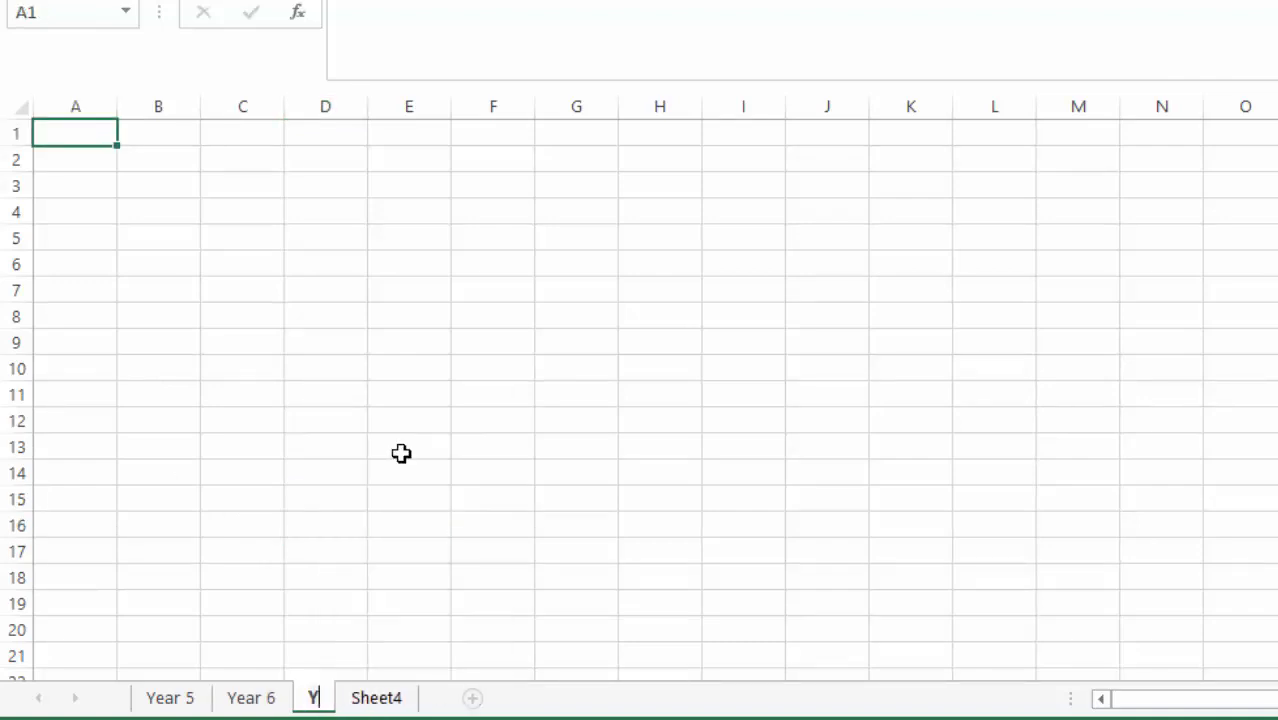
pyautogui.click(488, 449)
# Step: Rename the worksheet Sheet4 as "Year 8"
pyautogui.click(417, 704)
pyautogui.rightClick(417, 704)
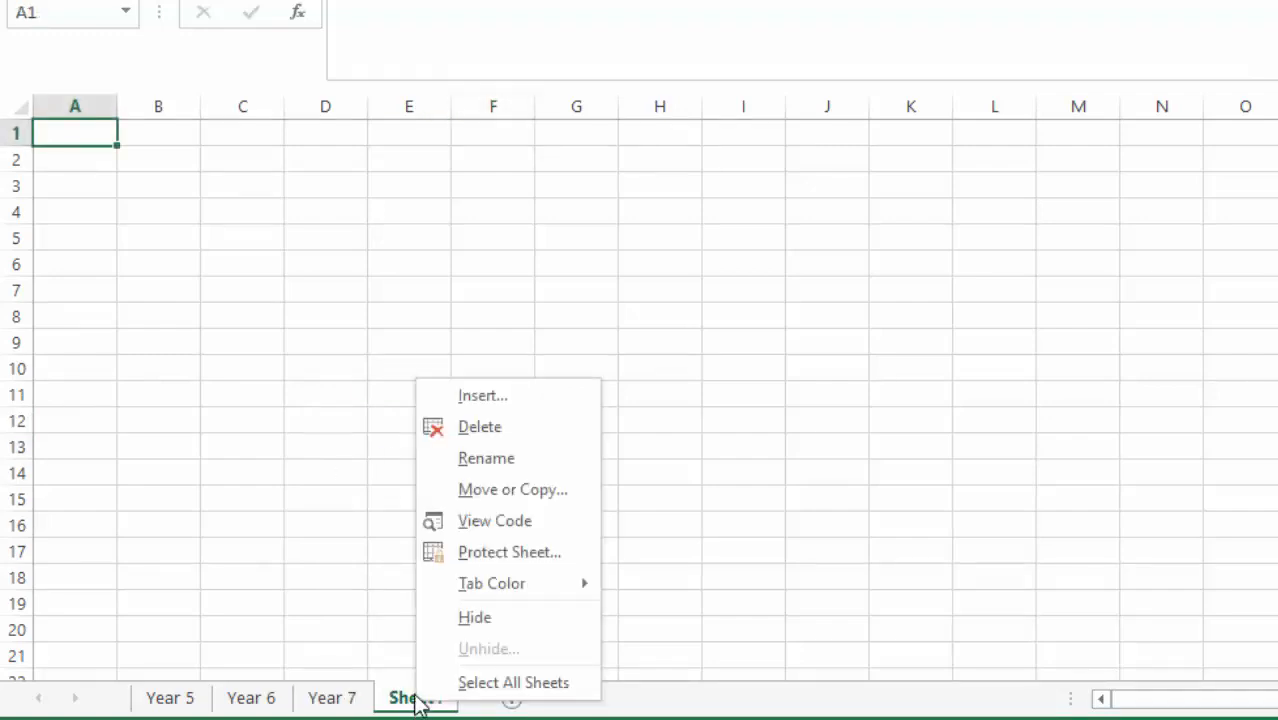
pyautogui.click(471, 460)
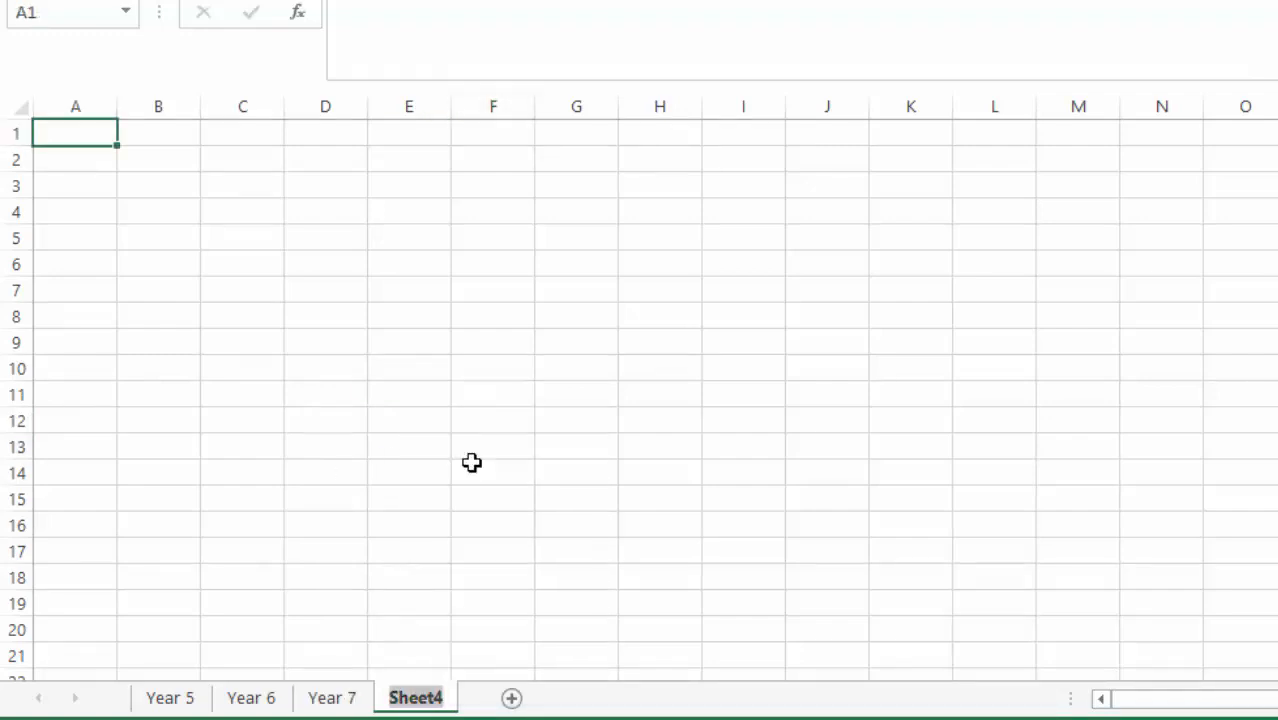
pyautogui.write('Year')
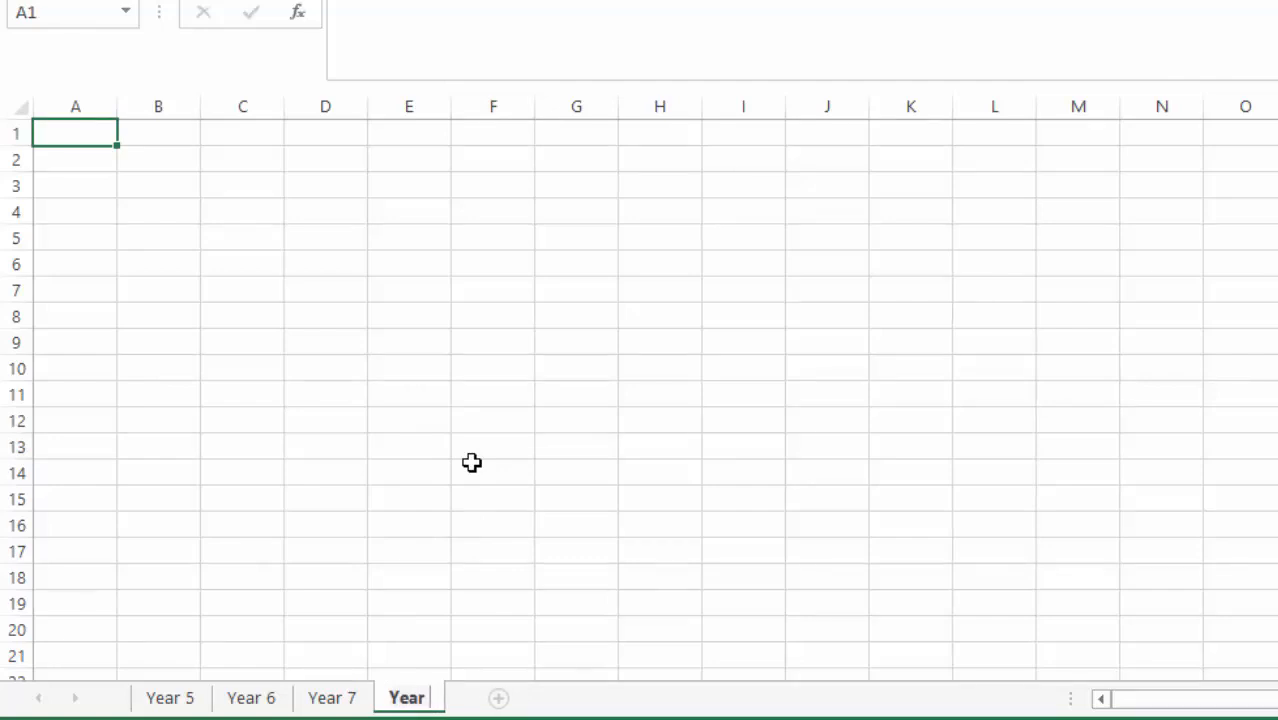
pyautogui.write(' 8')
pyautogui.press('Return')
pyautogui.click(378, 445)
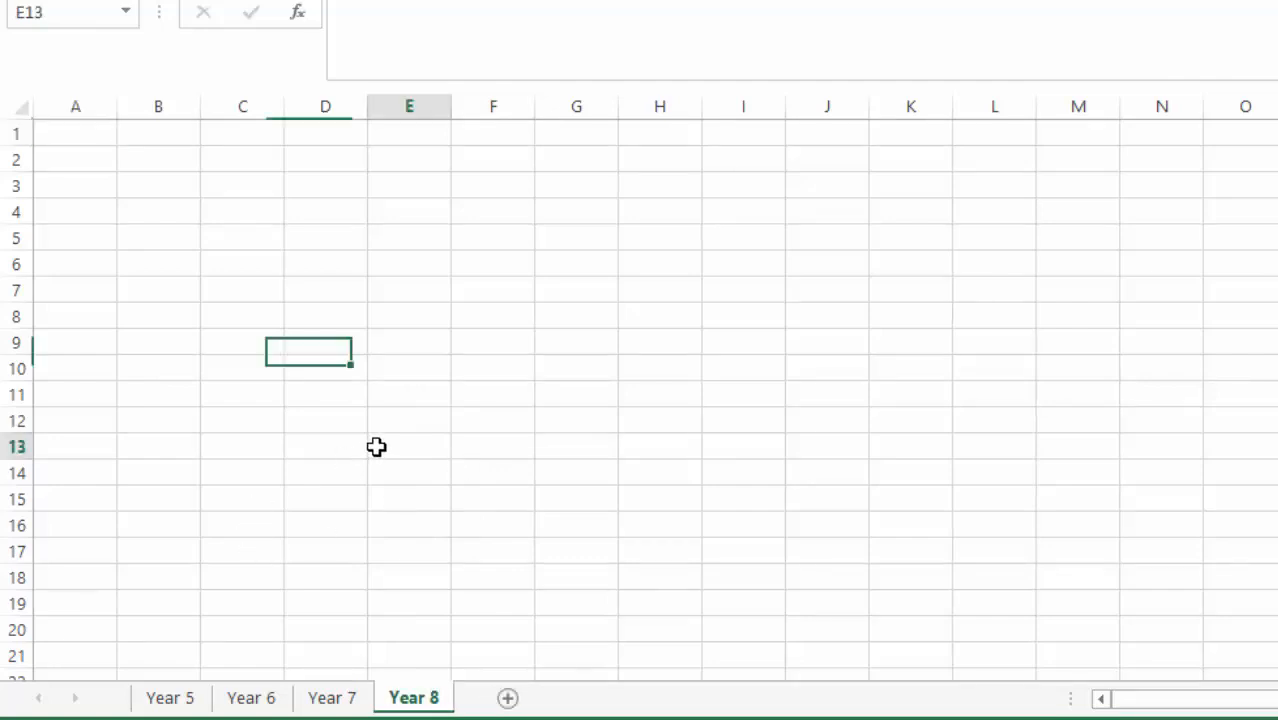
# Step: View the four worksheets in turn, from Year 5 to Year 8
pyautogui.click(171, 698)
pyautogui.click(262, 698)
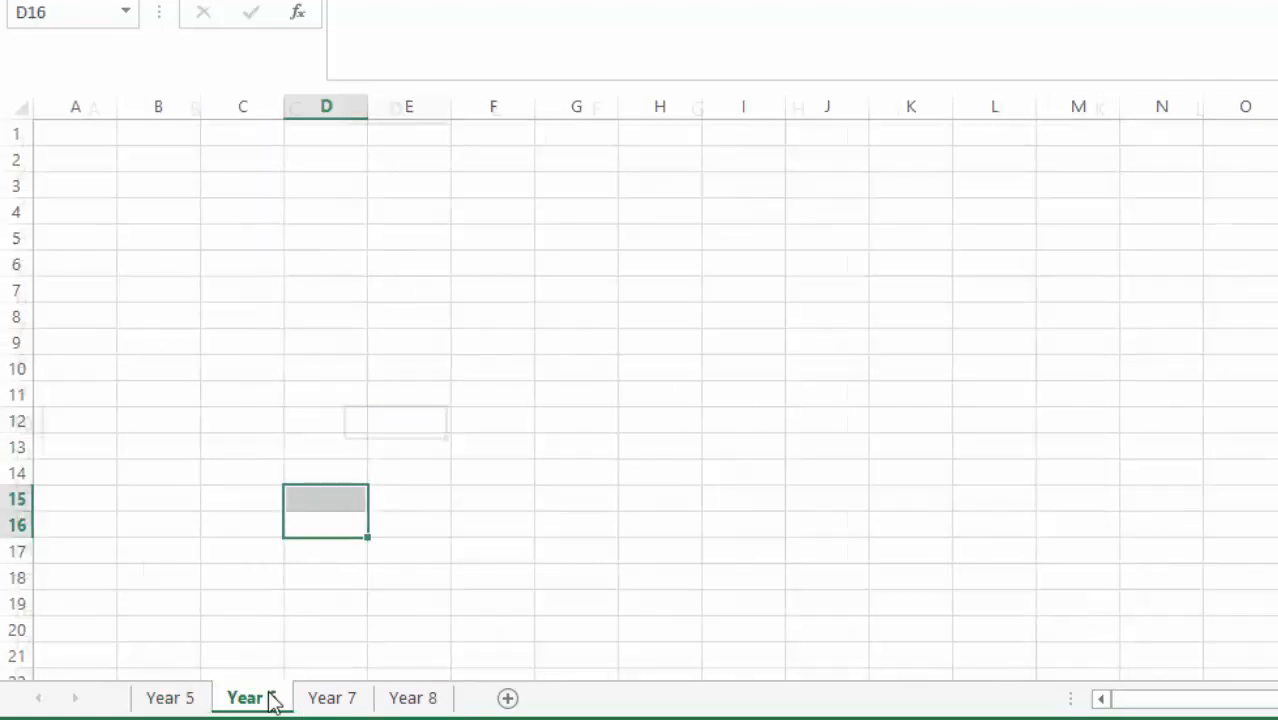
pyautogui.click(324, 700)
pyautogui.click(410, 699)
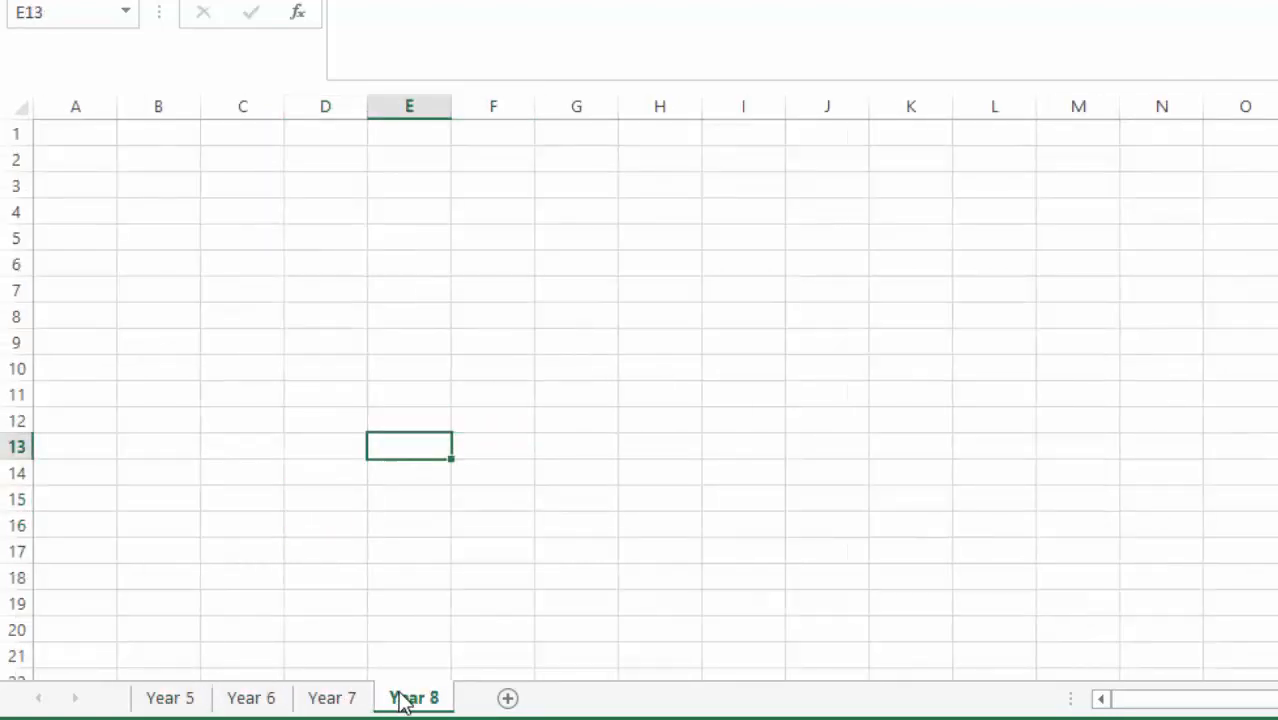
# Step: Delete the worksheets Year 8, Year 7 and Year 6, keeping only the Year 5 worksheet
pyautogui.rightClick(405, 702)
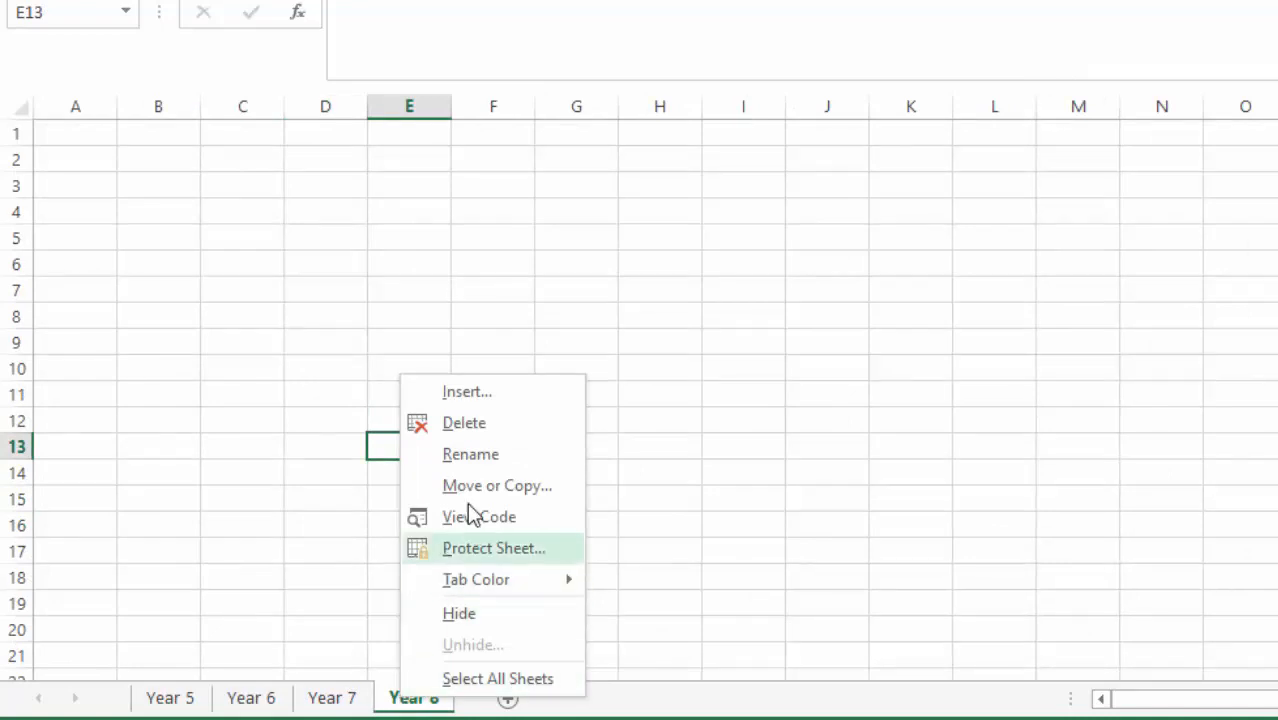
pyautogui.click(468, 420)
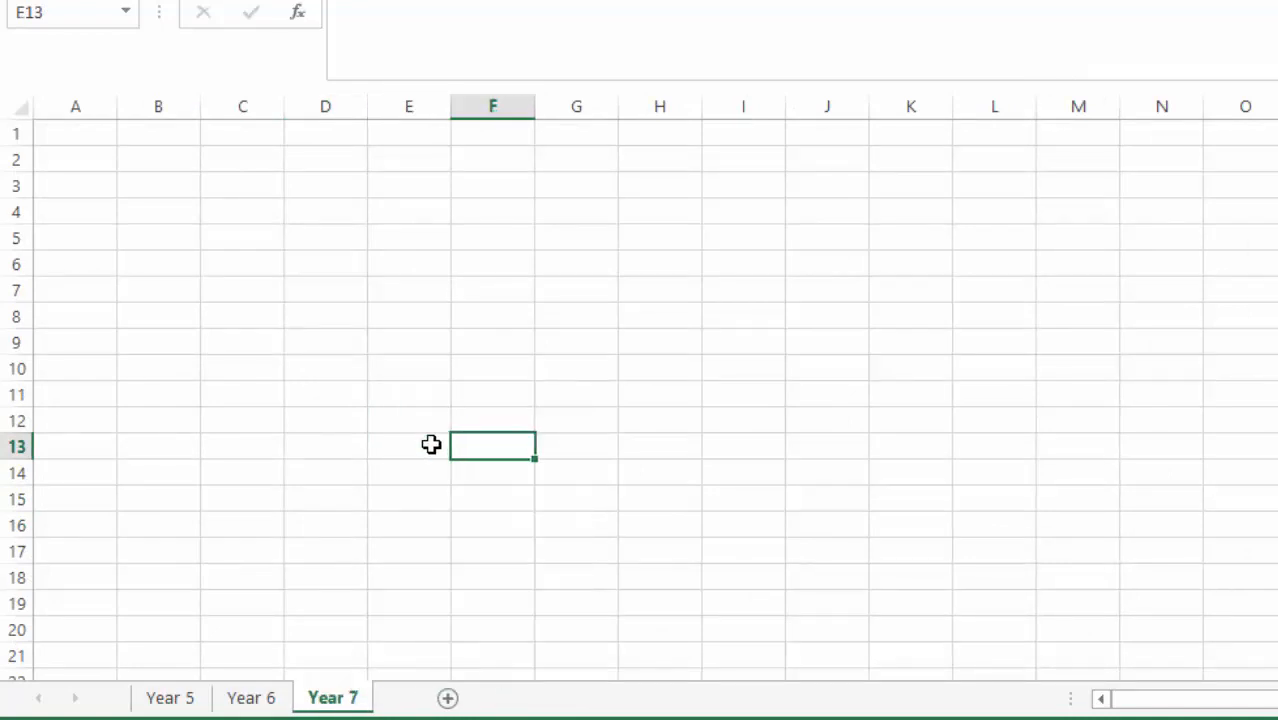
pyautogui.rightClick(328, 701)
pyautogui.click(411, 430)
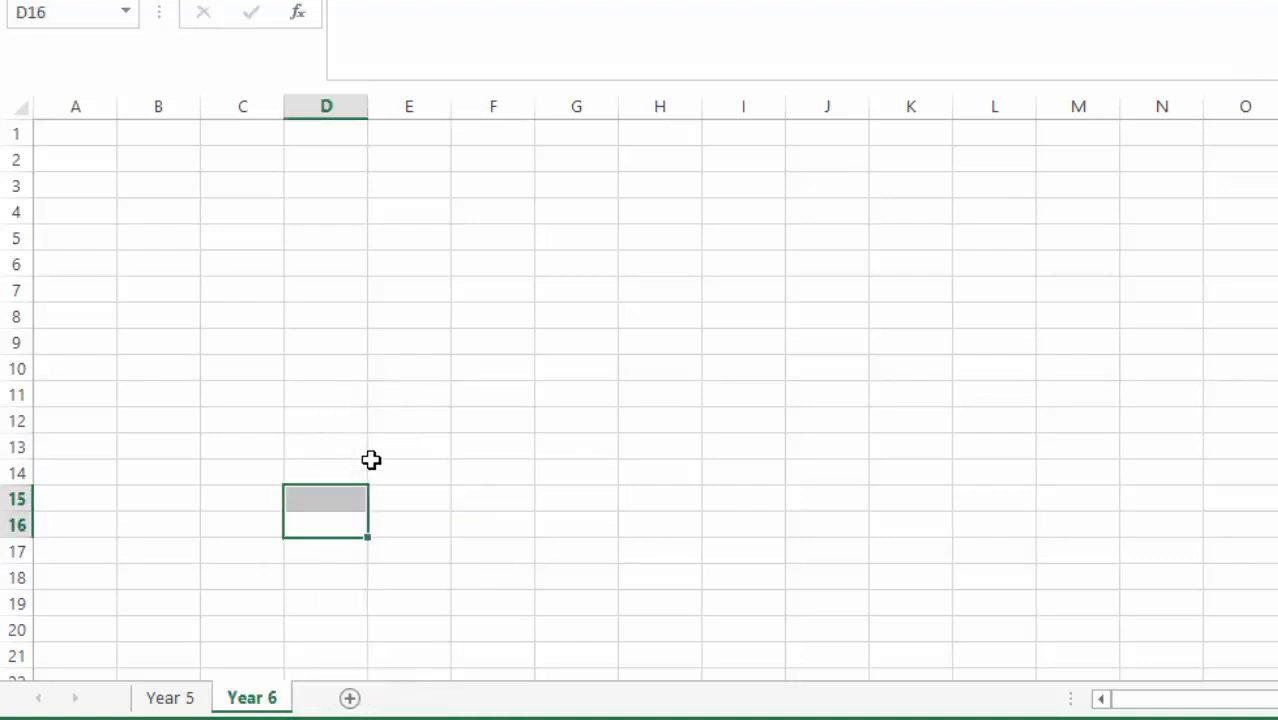
pyautogui.rightClick(245, 700)
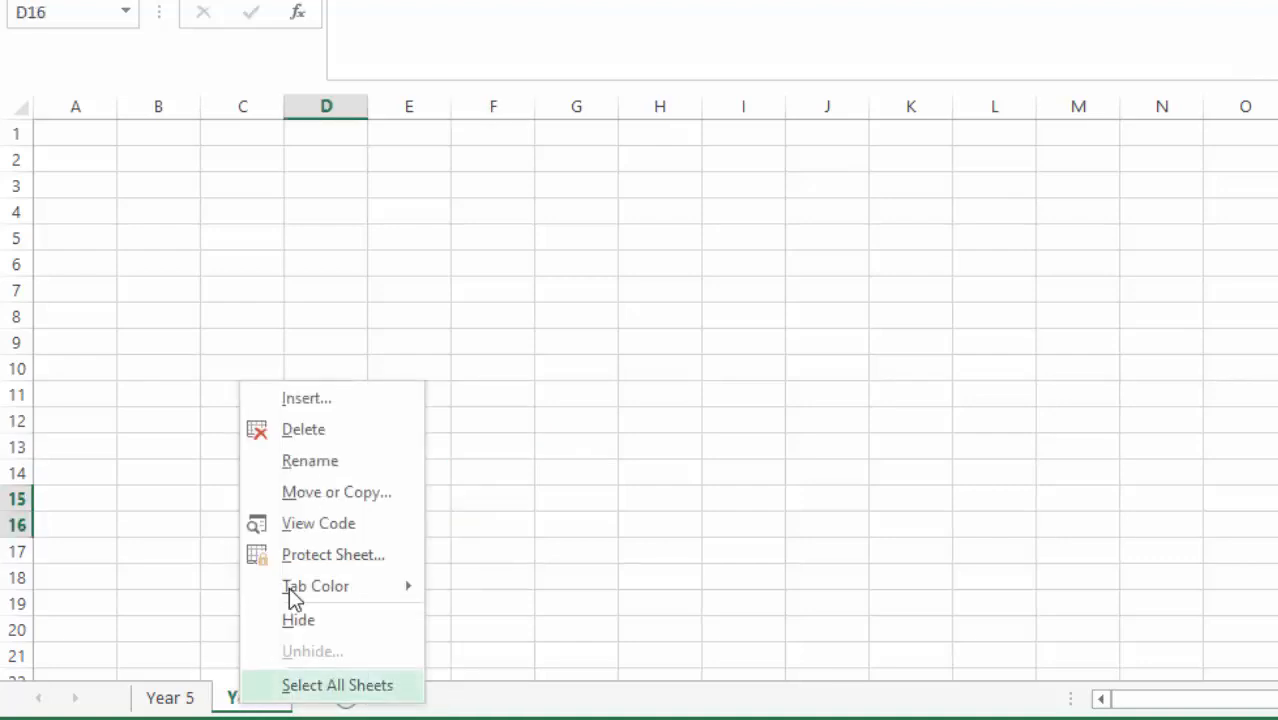
pyautogui.click(322, 424)
pyautogui.click(766, 418)
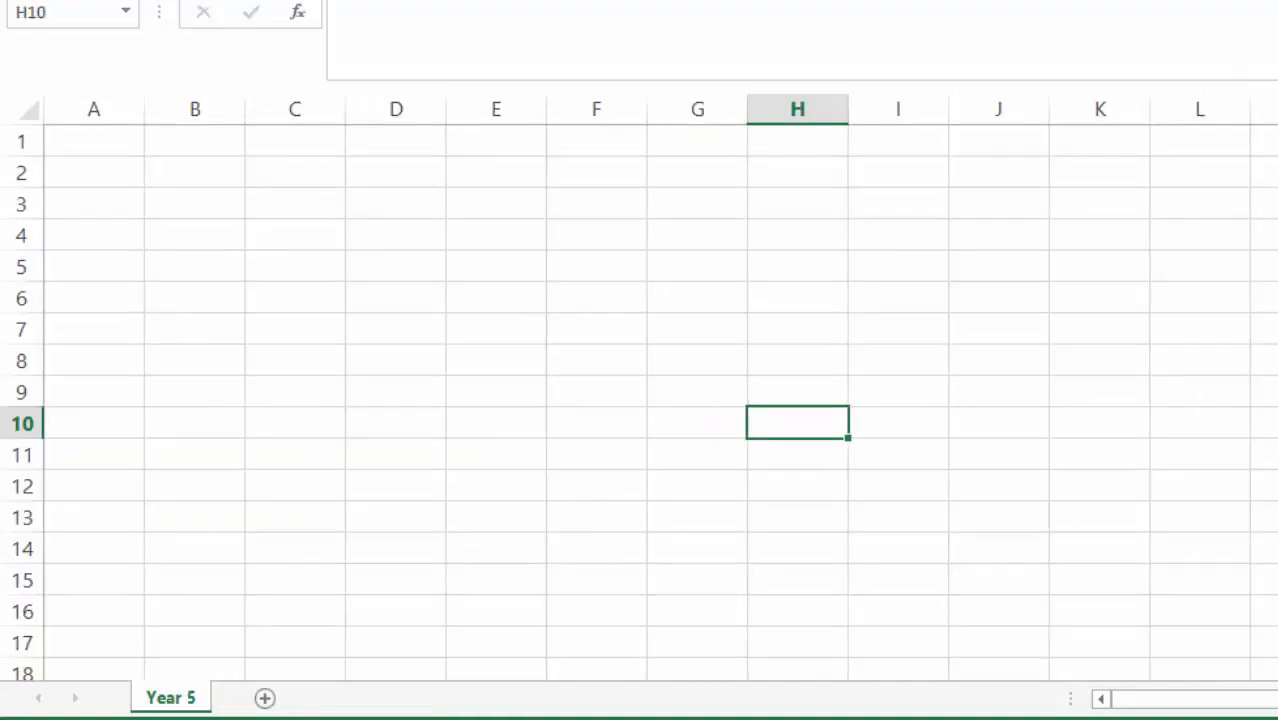
# Step: Rename the remaining worksheet Year 5 as "DATA"
pyautogui.rightClick(170, 700)
pyautogui.click(257, 461)
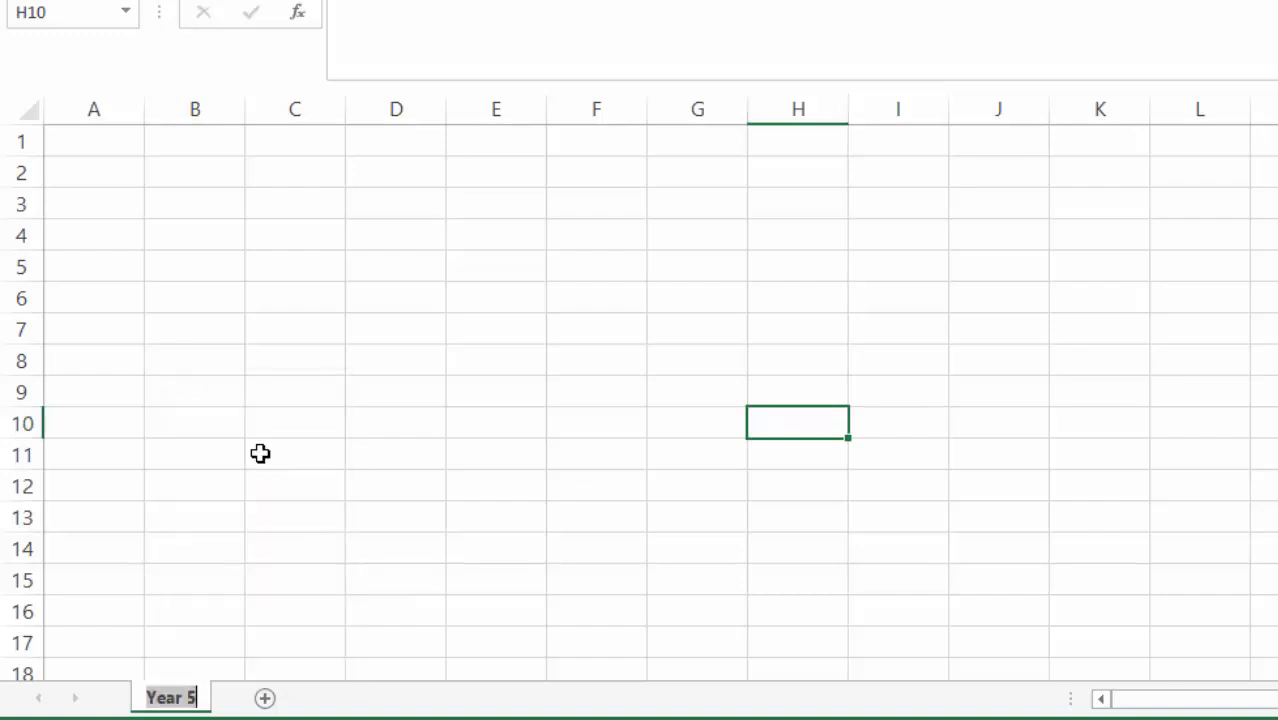
pyautogui.write('DA')
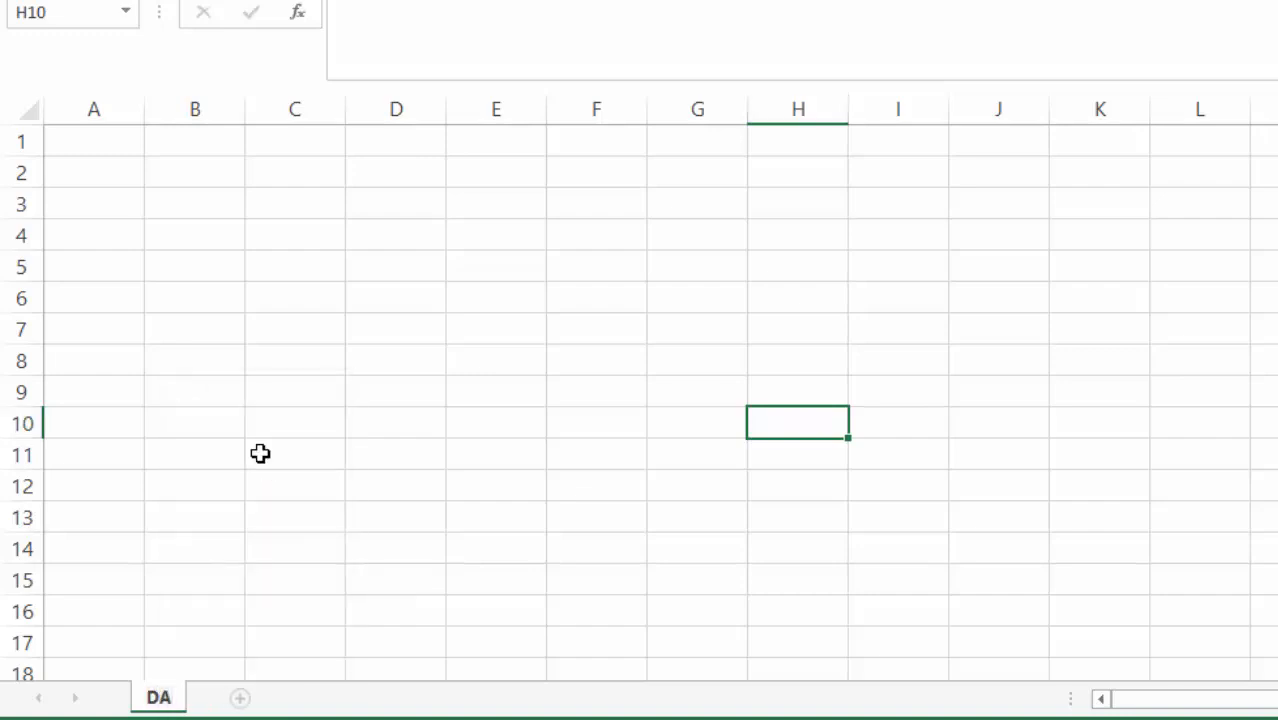
pyautogui.write('TA')
pyautogui.press('Return')
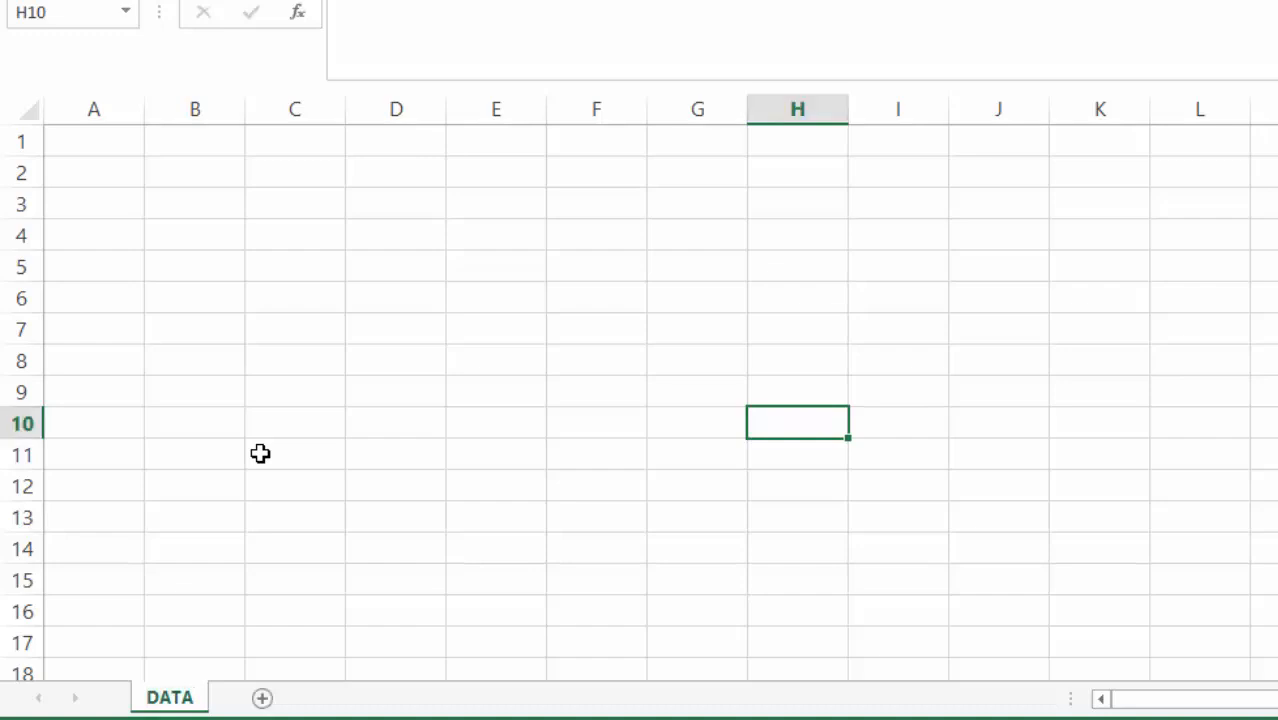
pyautogui.click(525, 356)
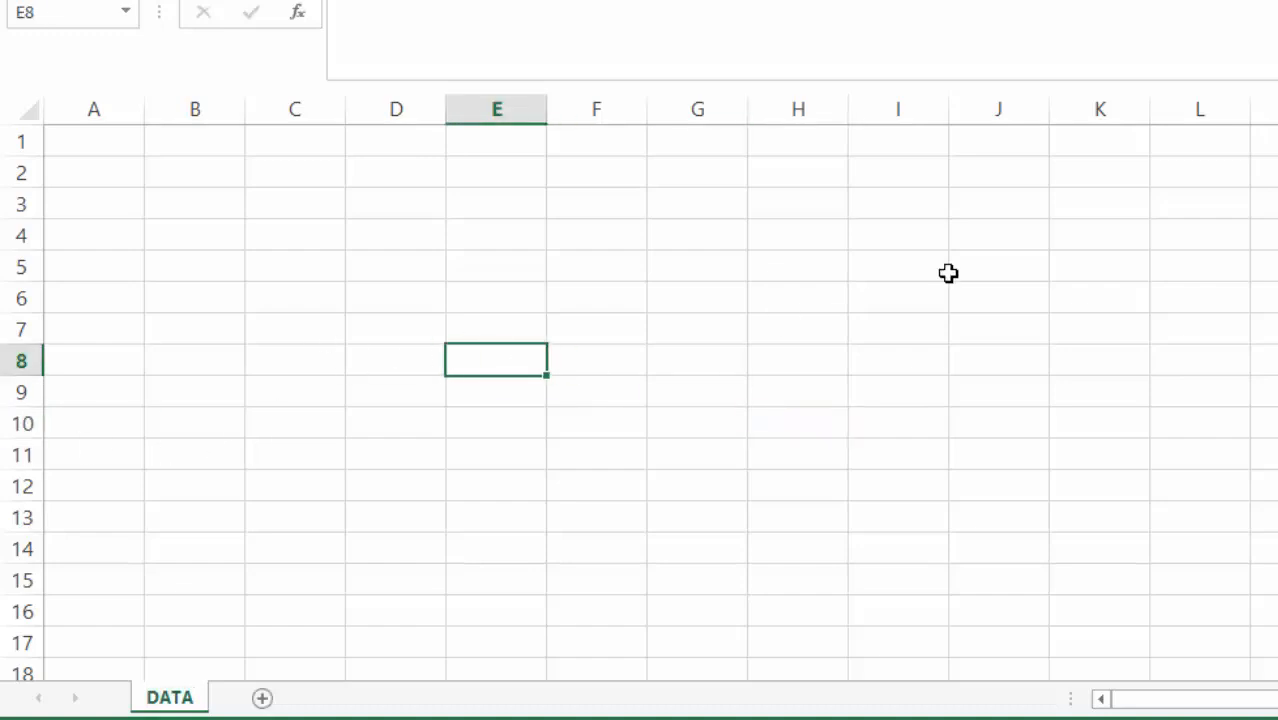
pyautogui.click(694, 456)
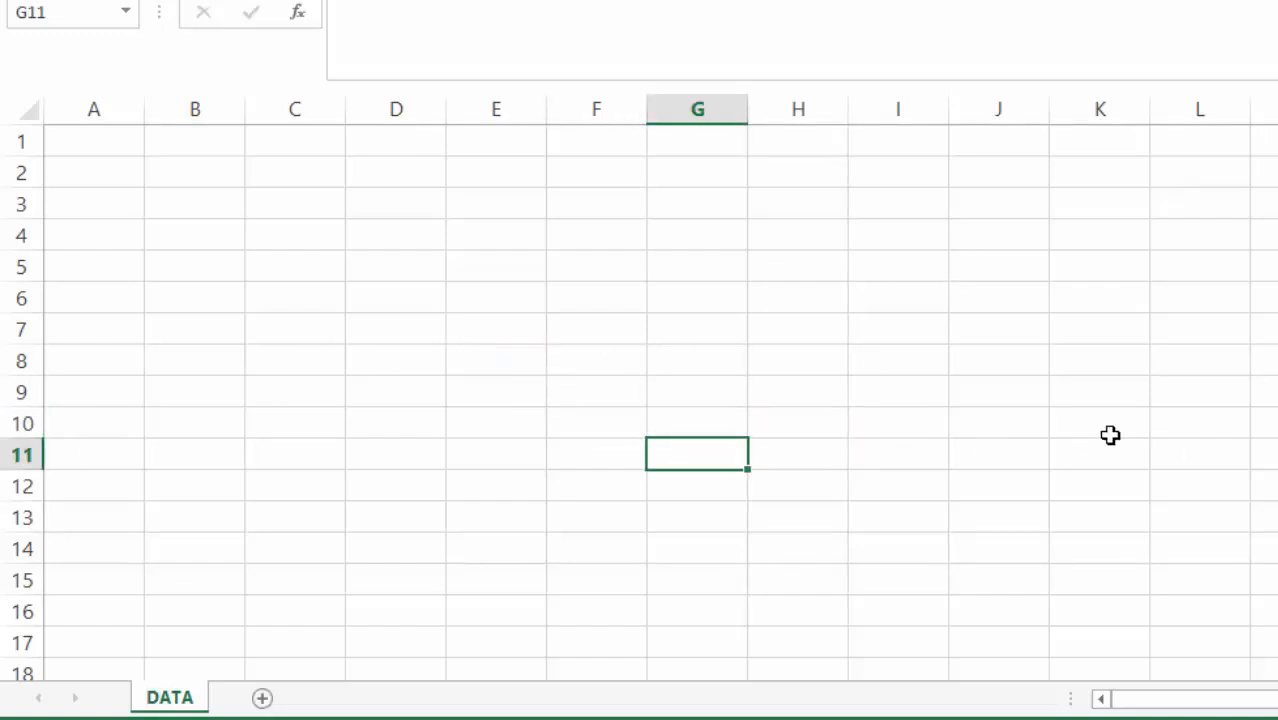
pyautogui.click(603, 276)
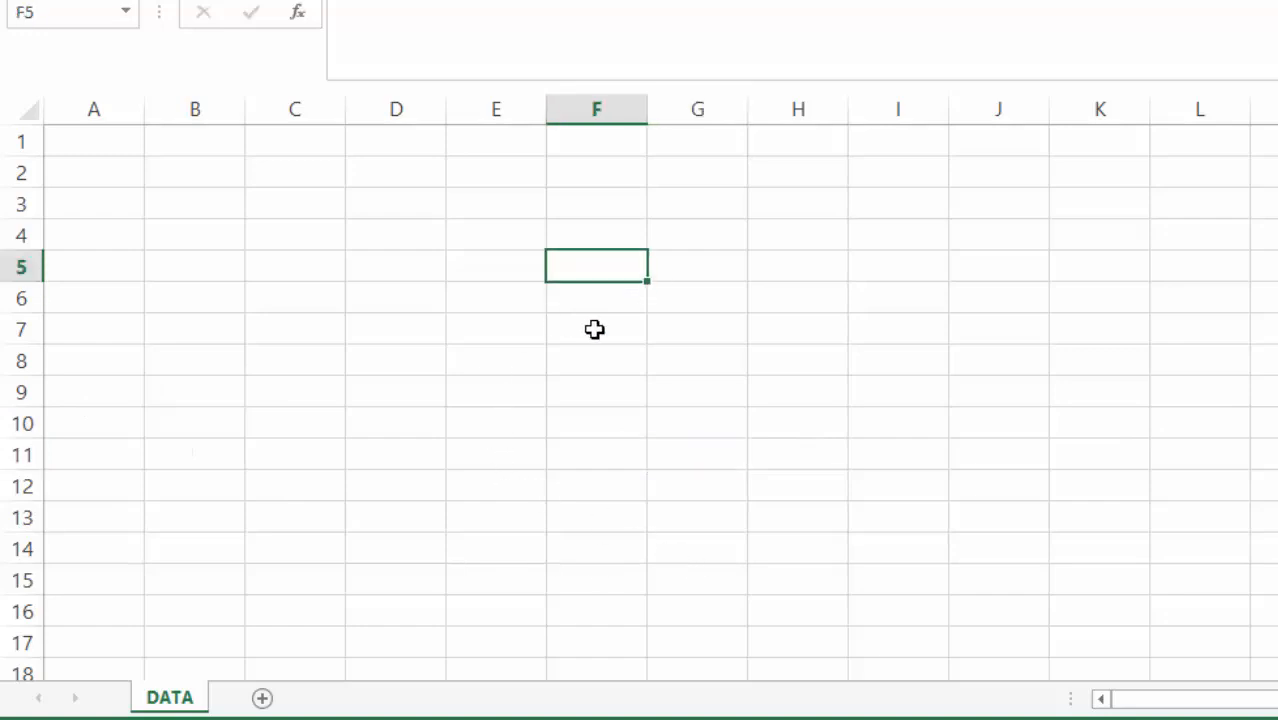
# Step: Enter the text "Items in the shop" in cell B2 of the DATA worksheet
pyautogui.click(190, 174)
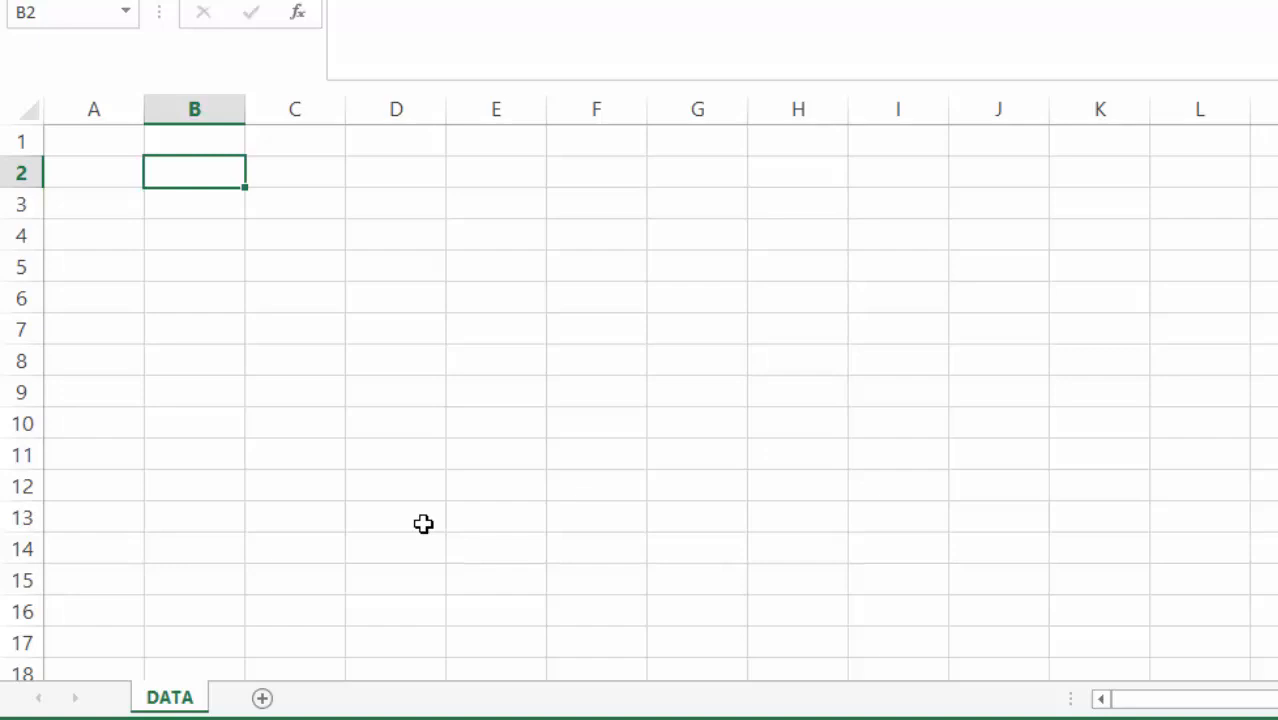
pyautogui.write('i')
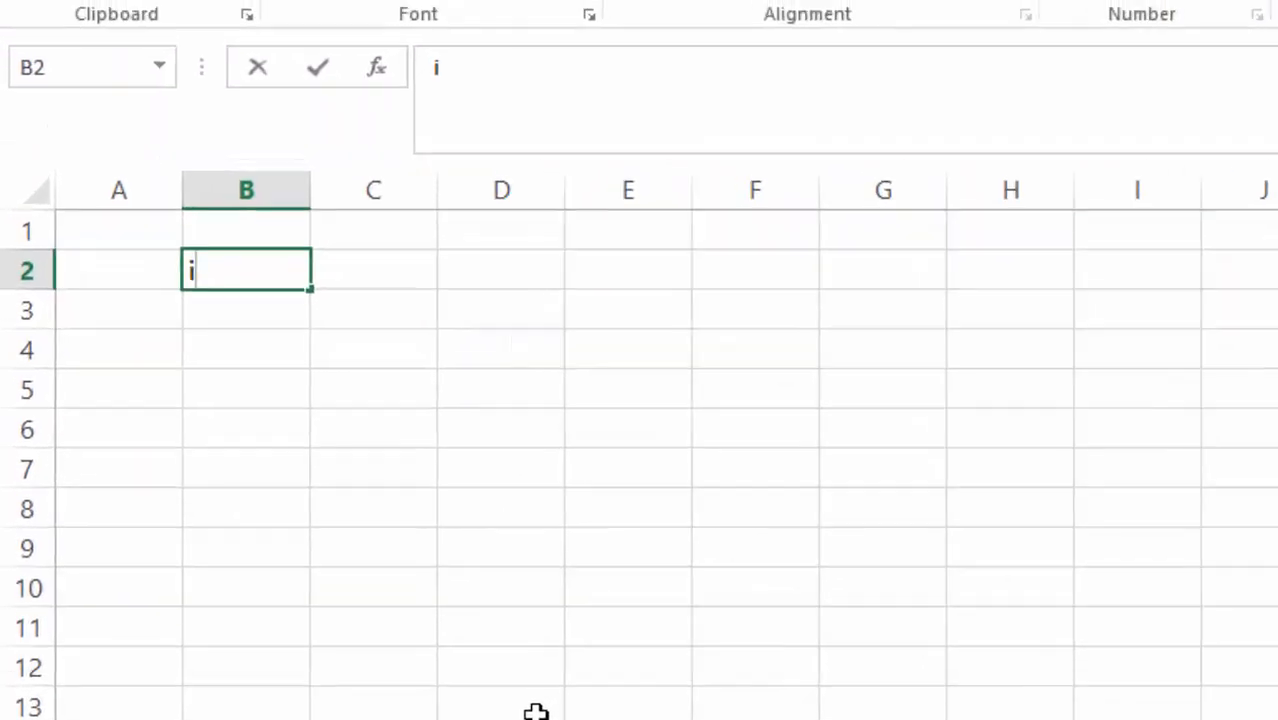
pyautogui.press('BackSpace')
pyautogui.write('Ite')
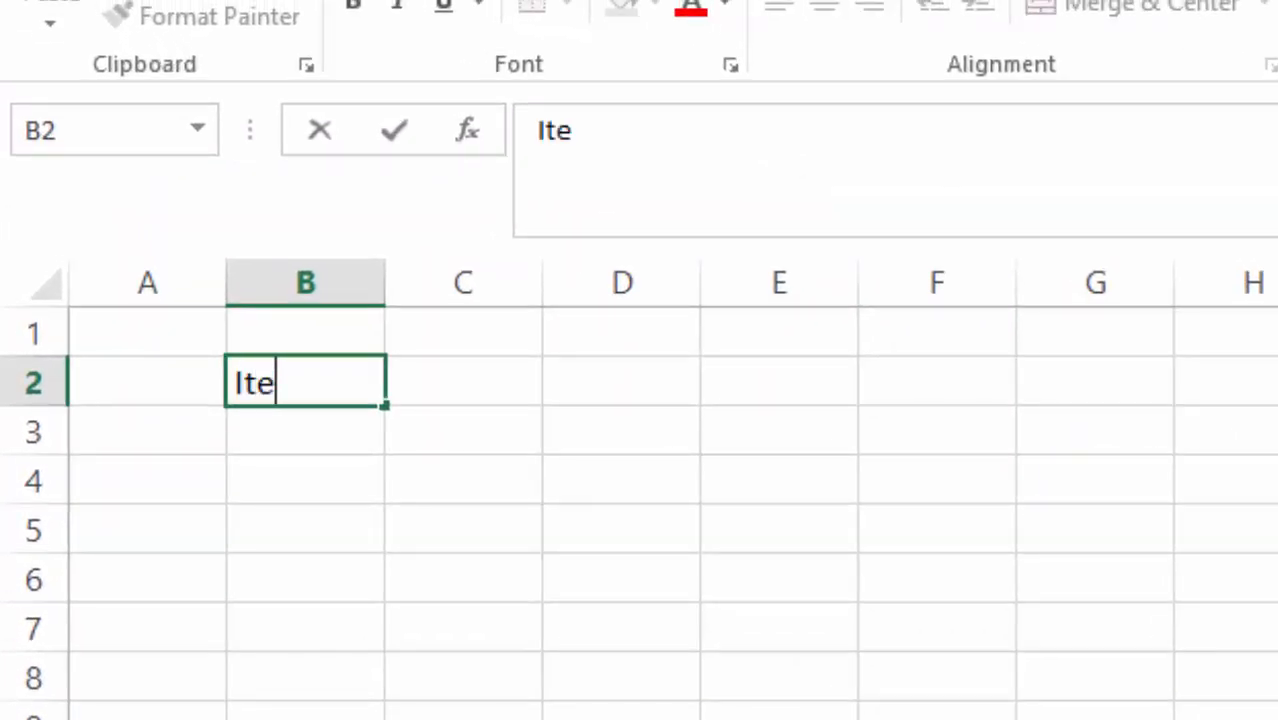
pyautogui.write('ms in ')
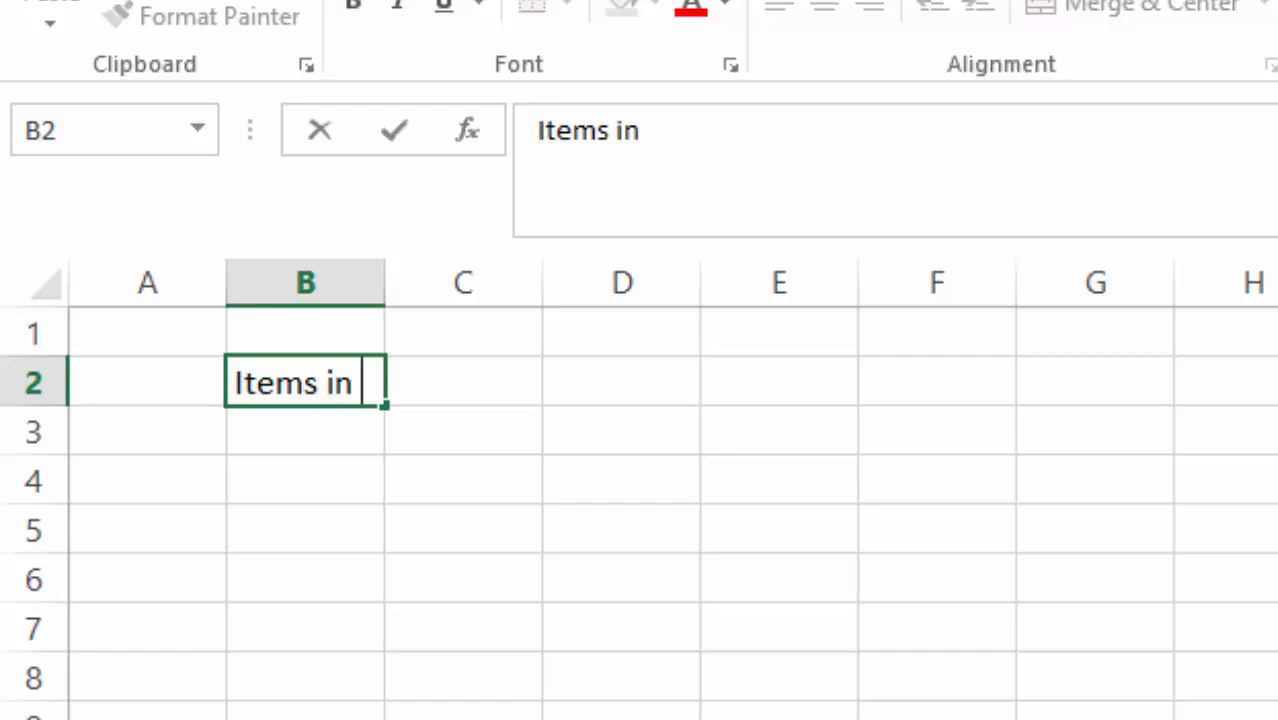
pyautogui.write('the sh')
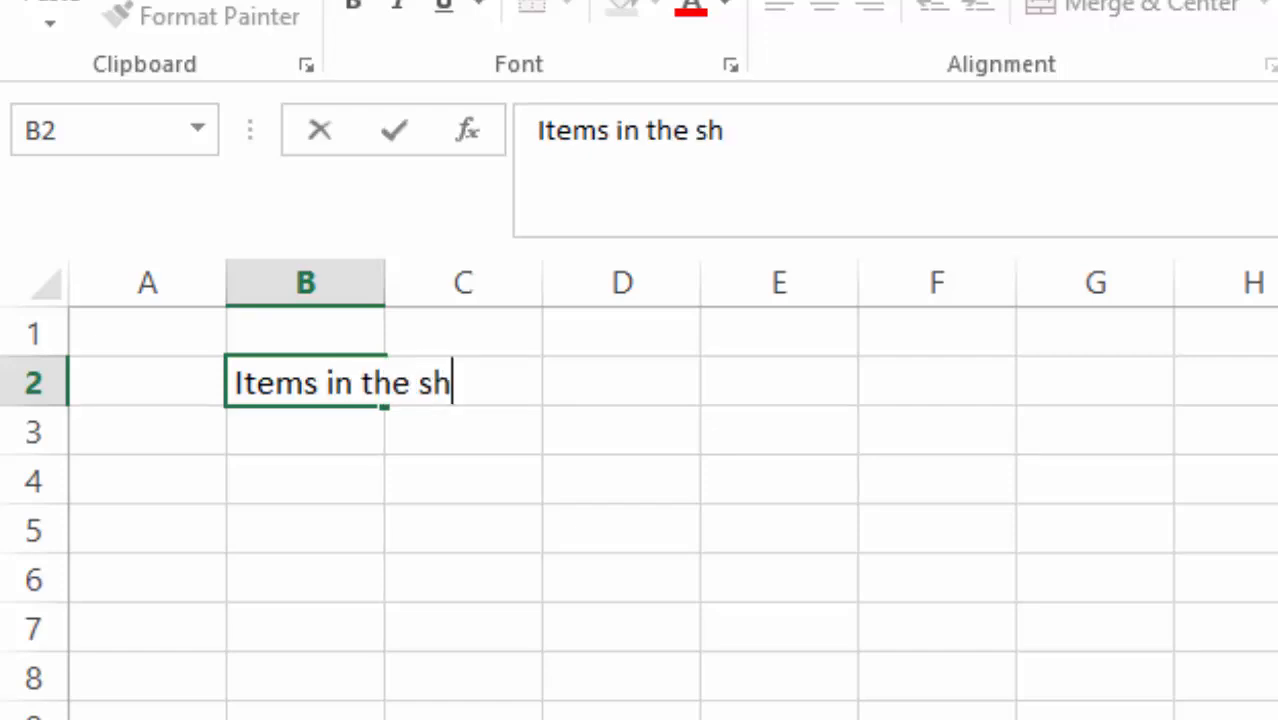
pyautogui.write('op')
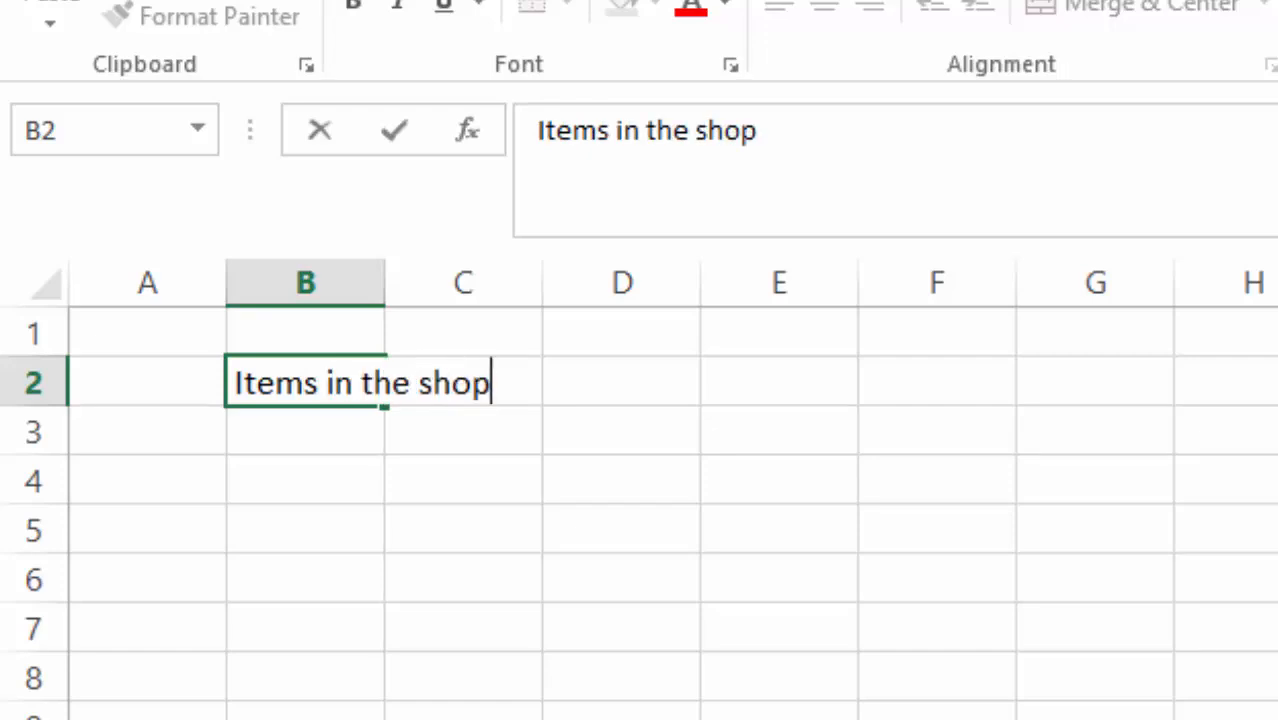
pyautogui.click(1253, 718)
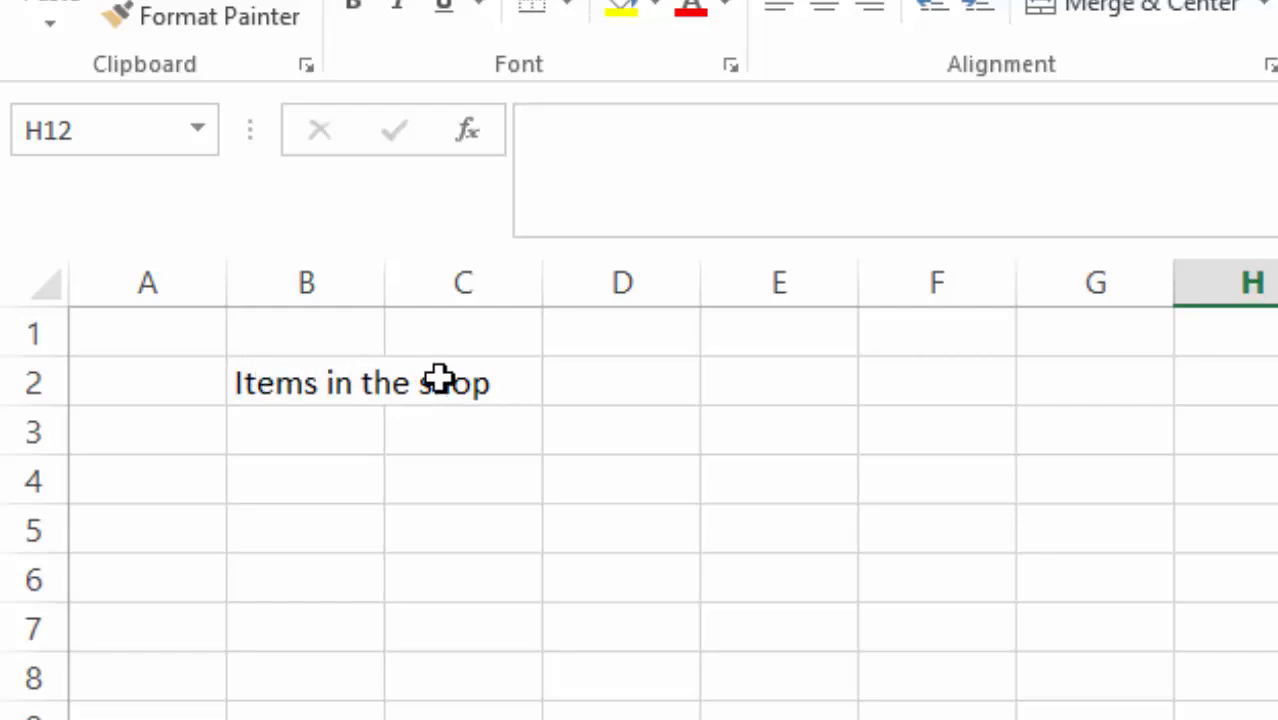
# Step: Select cell B2 and the neighbouring cells in row 2 in turn to check which one holds the text "Items in the shop"
pyautogui.click(778, 421)
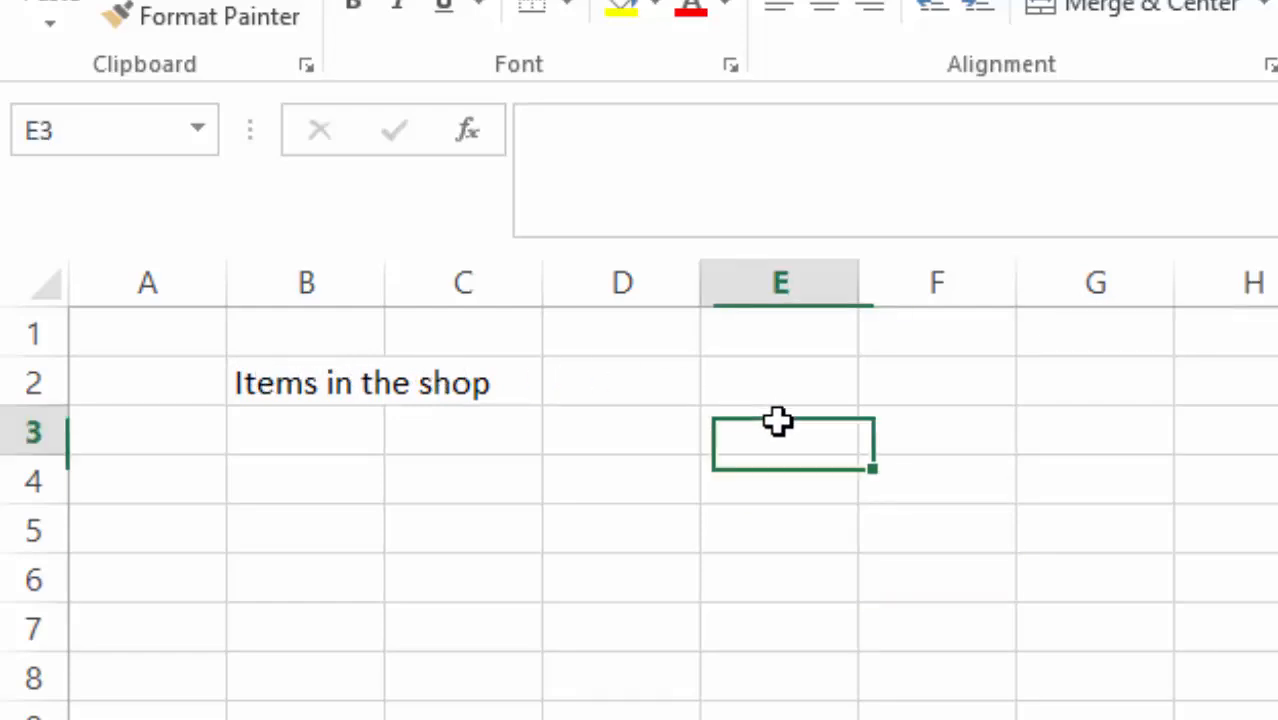
pyautogui.click(268, 380)
pyautogui.click(553, 375)
pyautogui.click(419, 382)
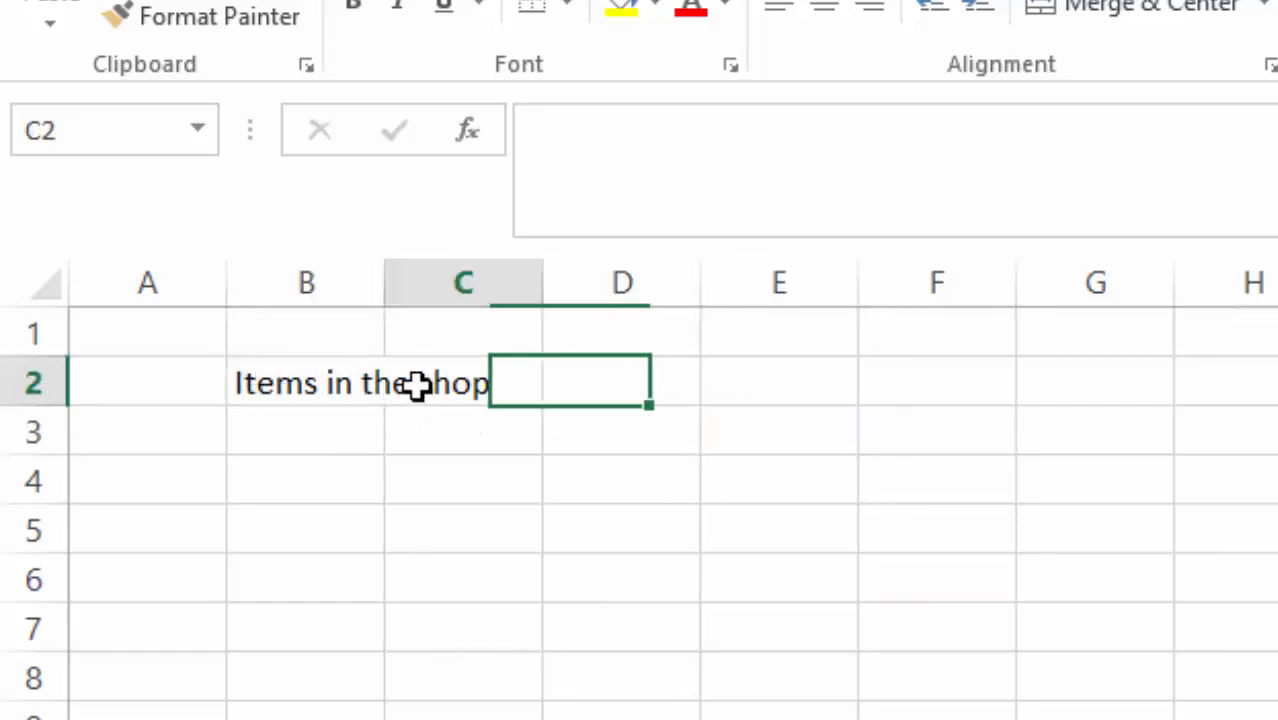
pyautogui.click(280, 380)
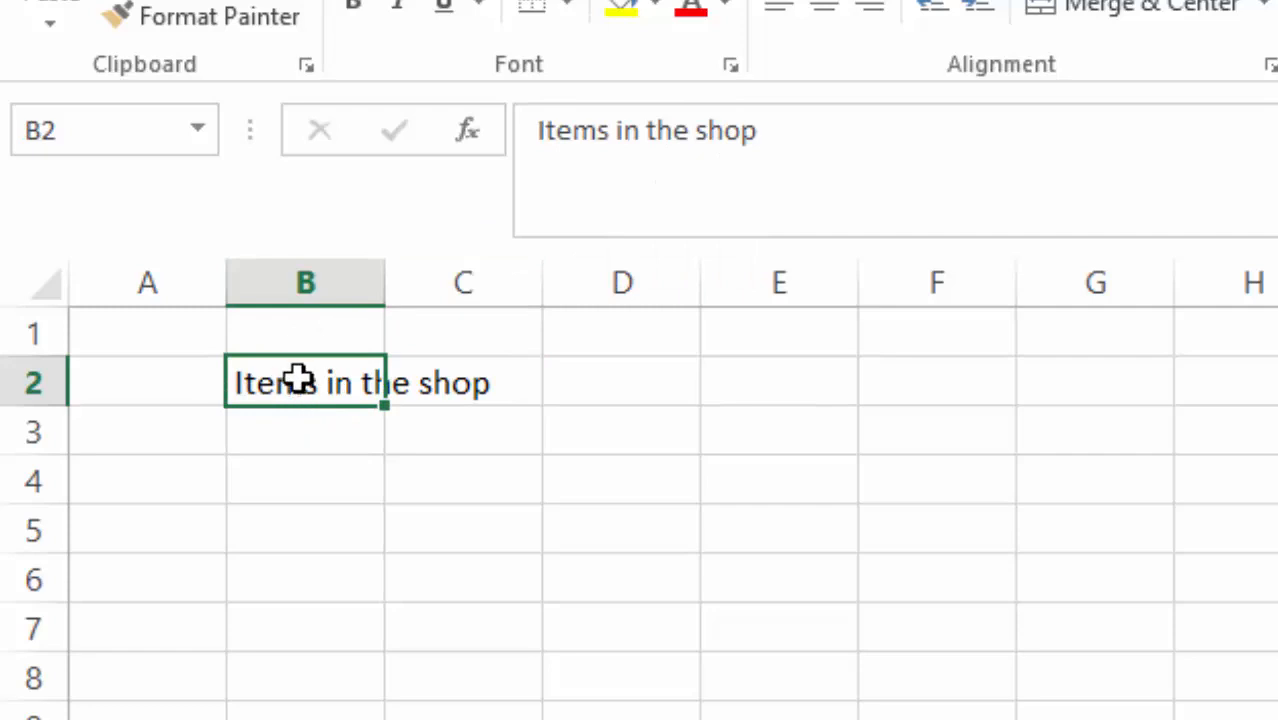
pyautogui.click(469, 380)
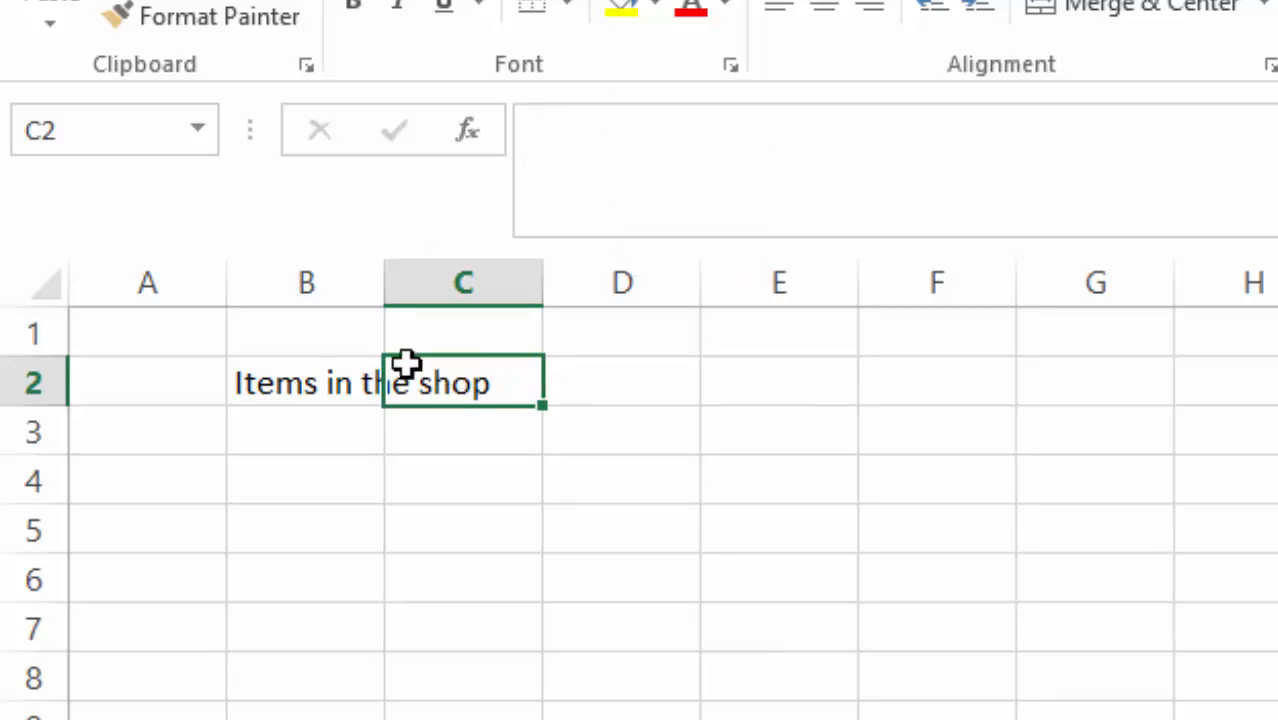
pyautogui.click(262, 386)
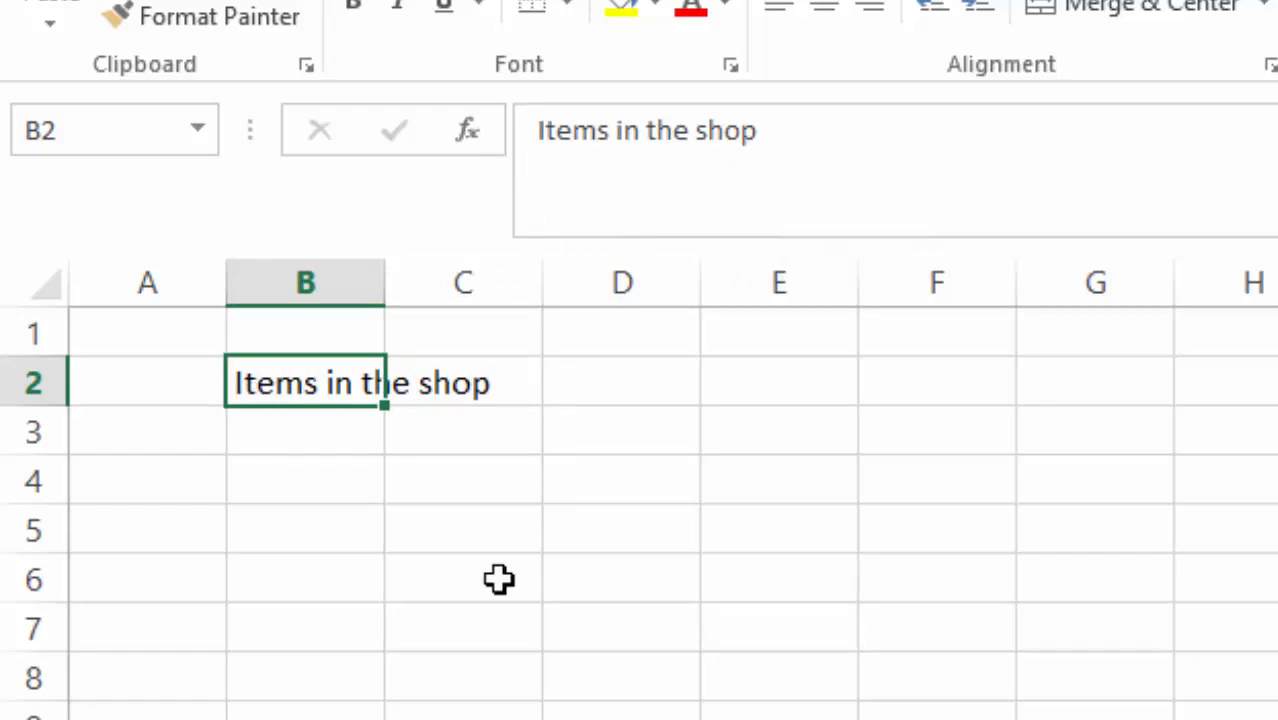
# Step: Compare the contents of cells B2 and C2 to see which cell the overflowing text belongs to
pyautogui.click(535, 705)
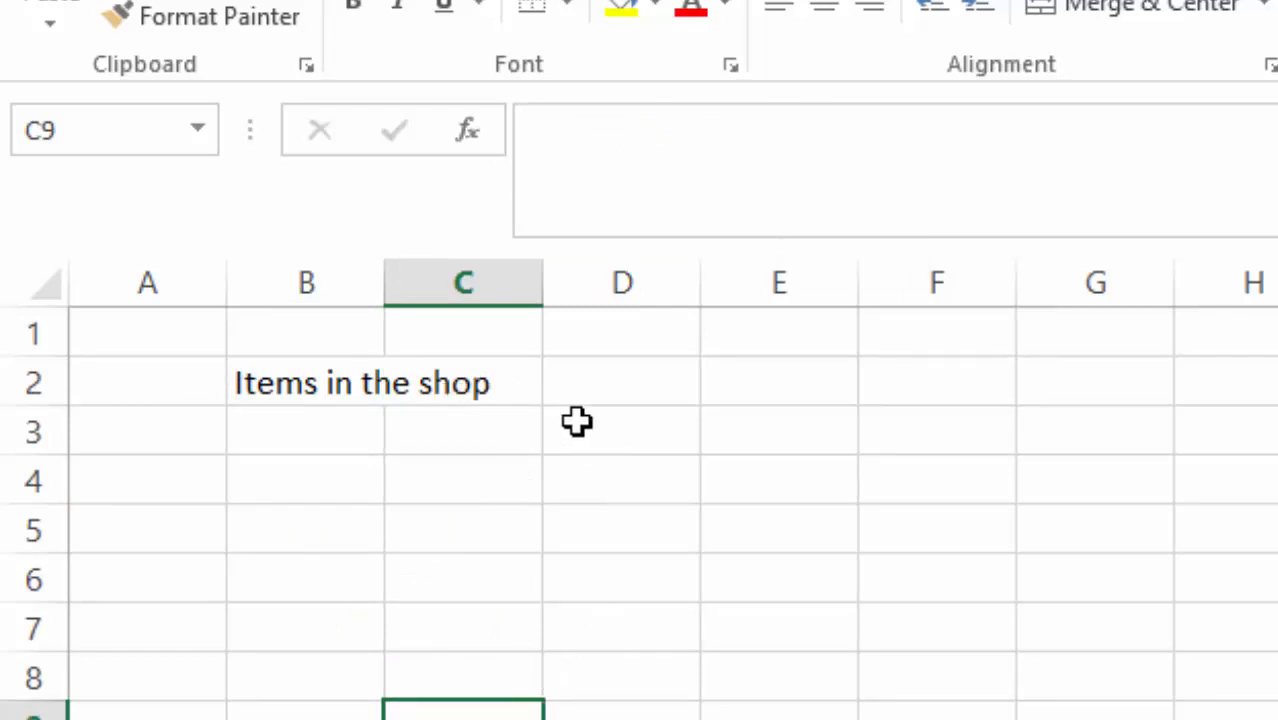
pyautogui.click(250, 382)
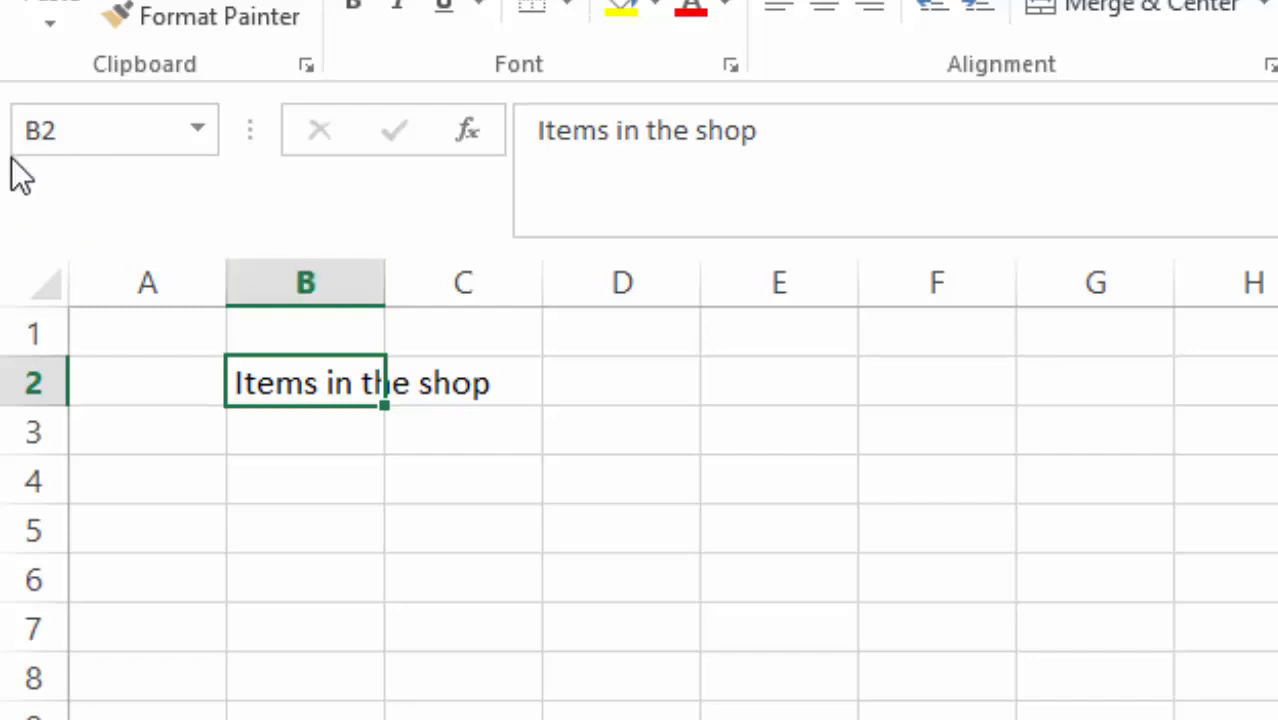
pyautogui.click(458, 390)
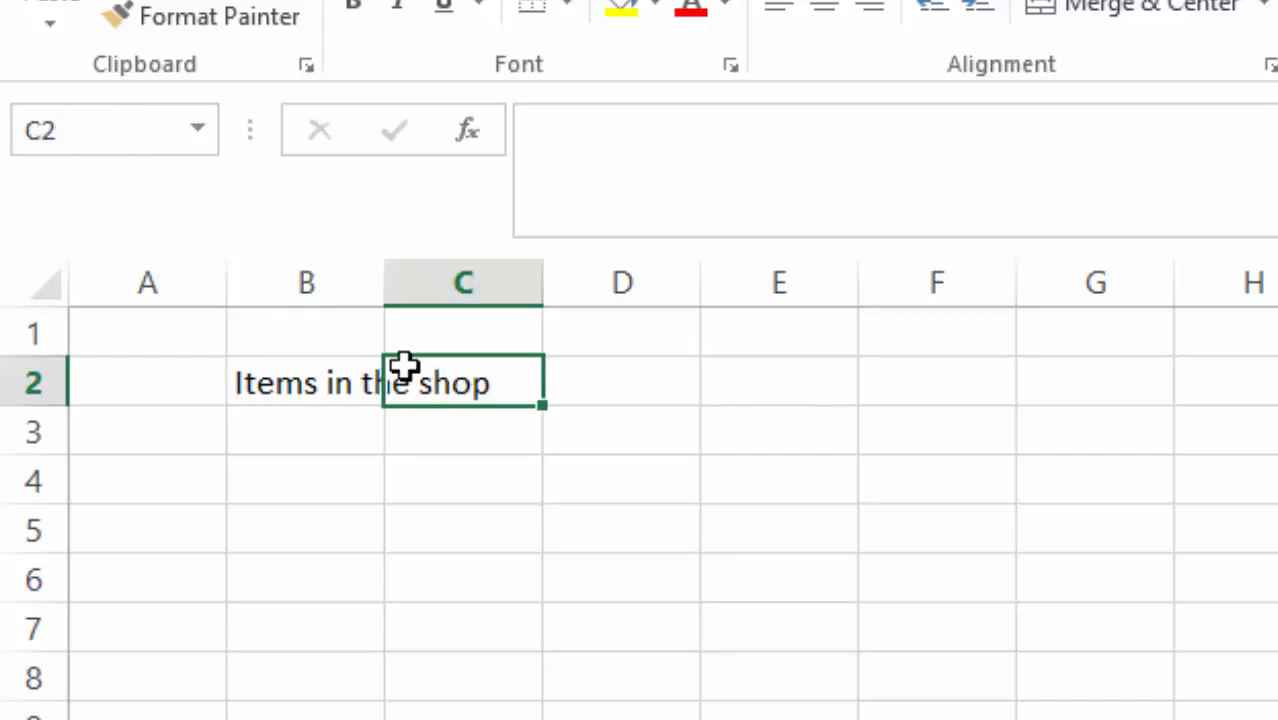
pyautogui.click(785, 528)
pyautogui.click(780, 719)
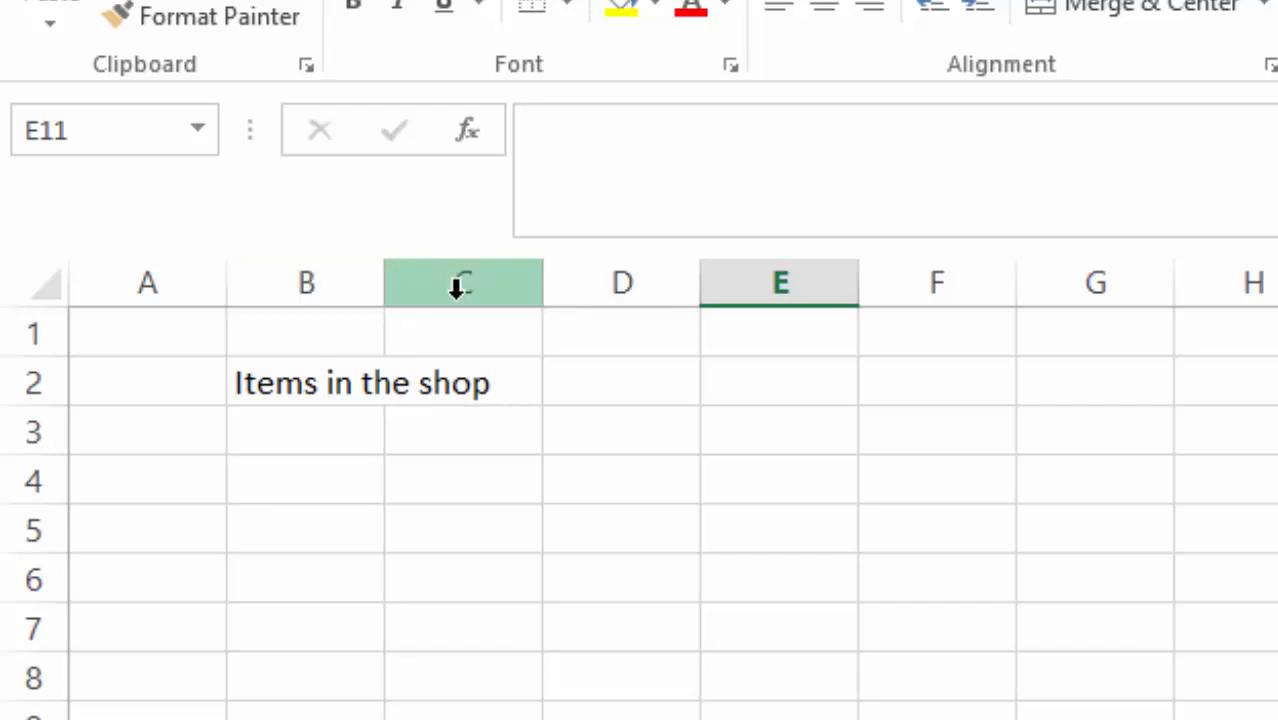
# Step: Widen column B so that the text "Items in the shop" fits entirely inside it
pyautogui.moveTo(384, 288); pyautogui.dragTo(536, 306)
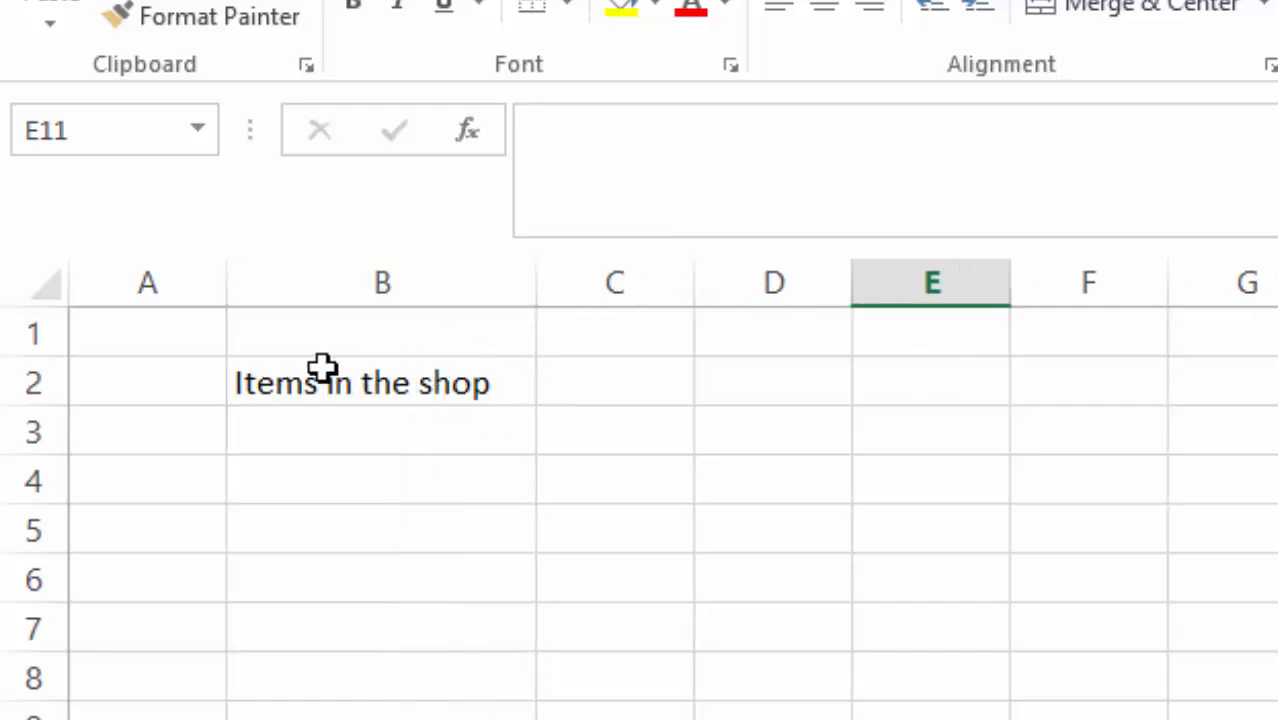
pyautogui.click(884, 510)
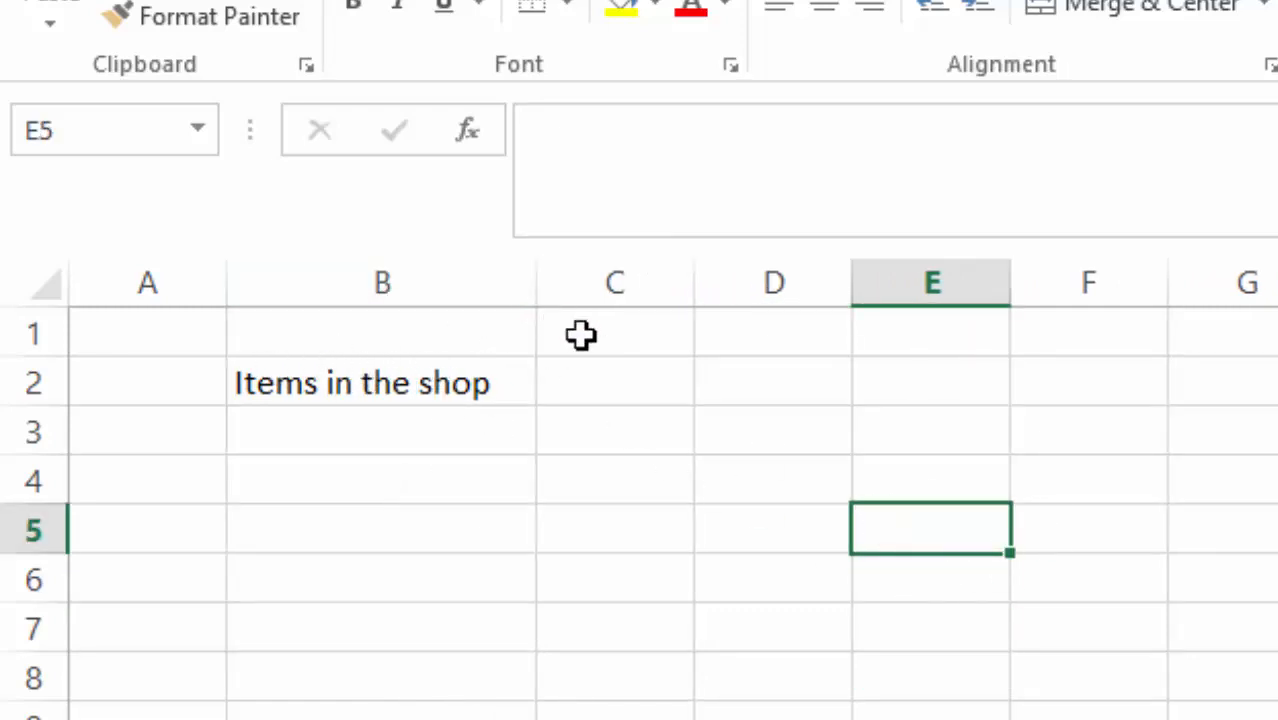
pyautogui.moveTo(545, 286); pyautogui.dragTo(424, 276)
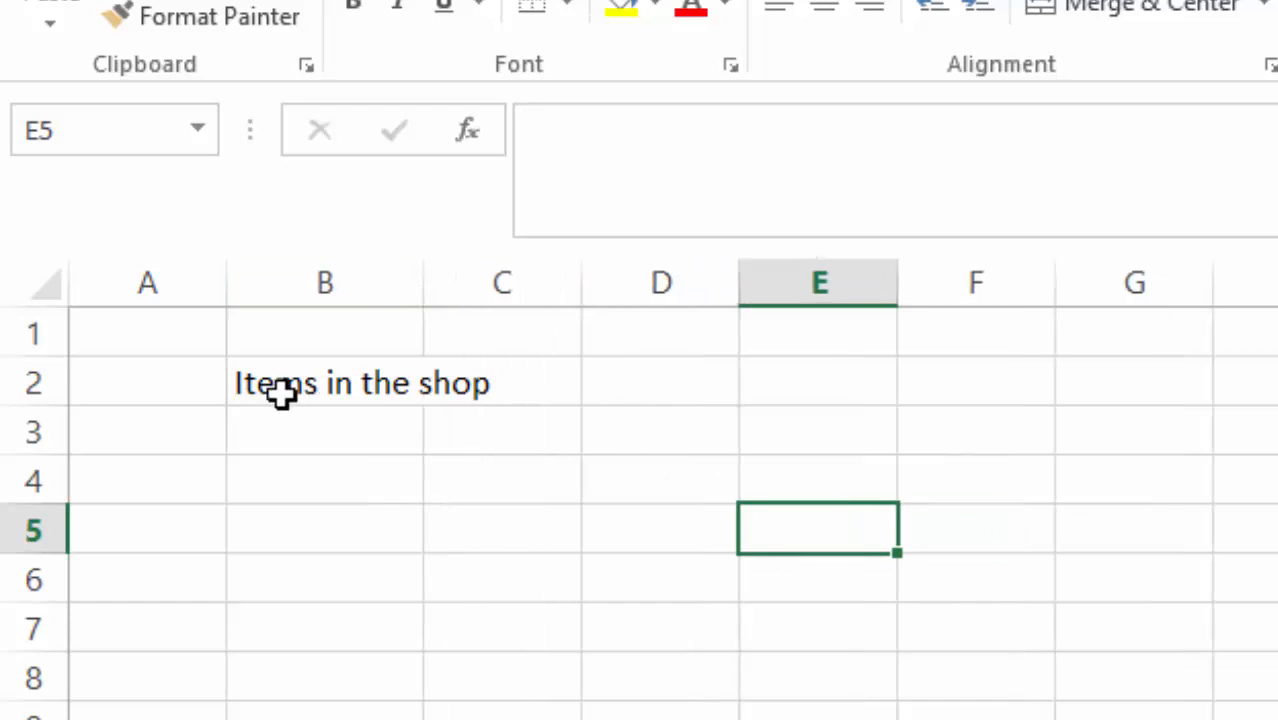
pyautogui.click(1183, 446)
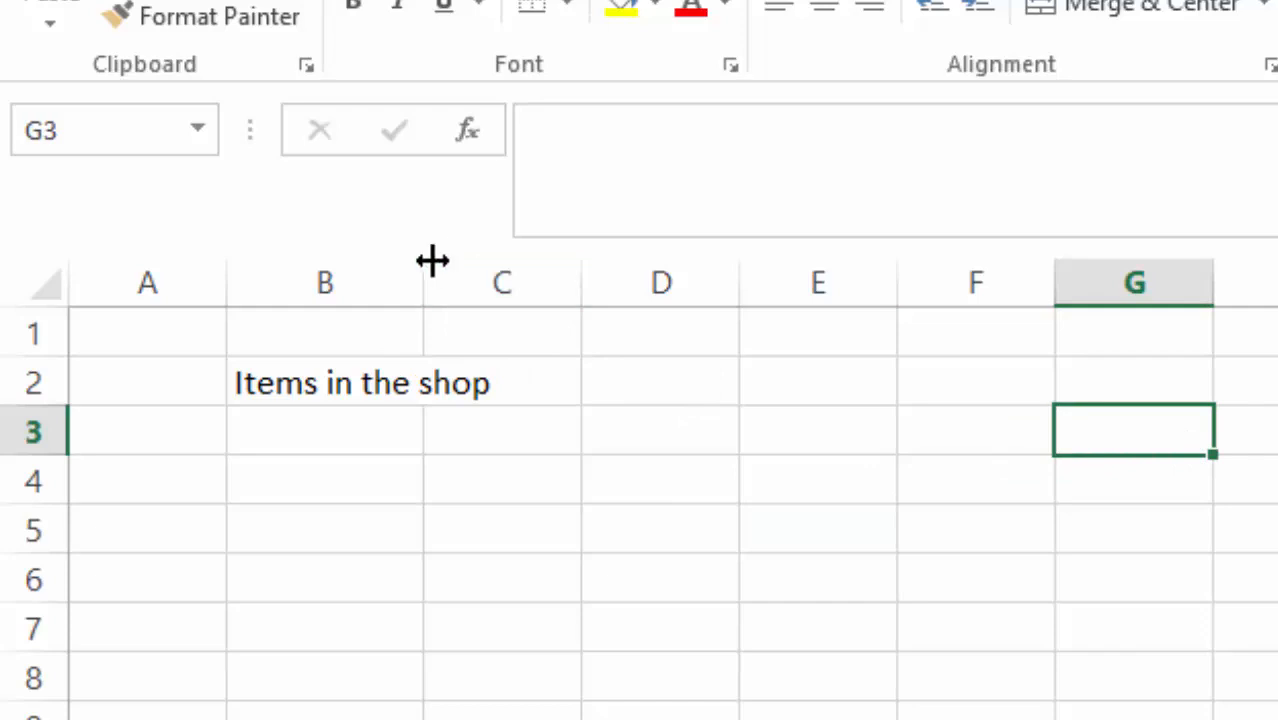
pyautogui.moveTo(431, 260); pyautogui.dragTo(543, 276)
pyautogui.click(1013, 690)
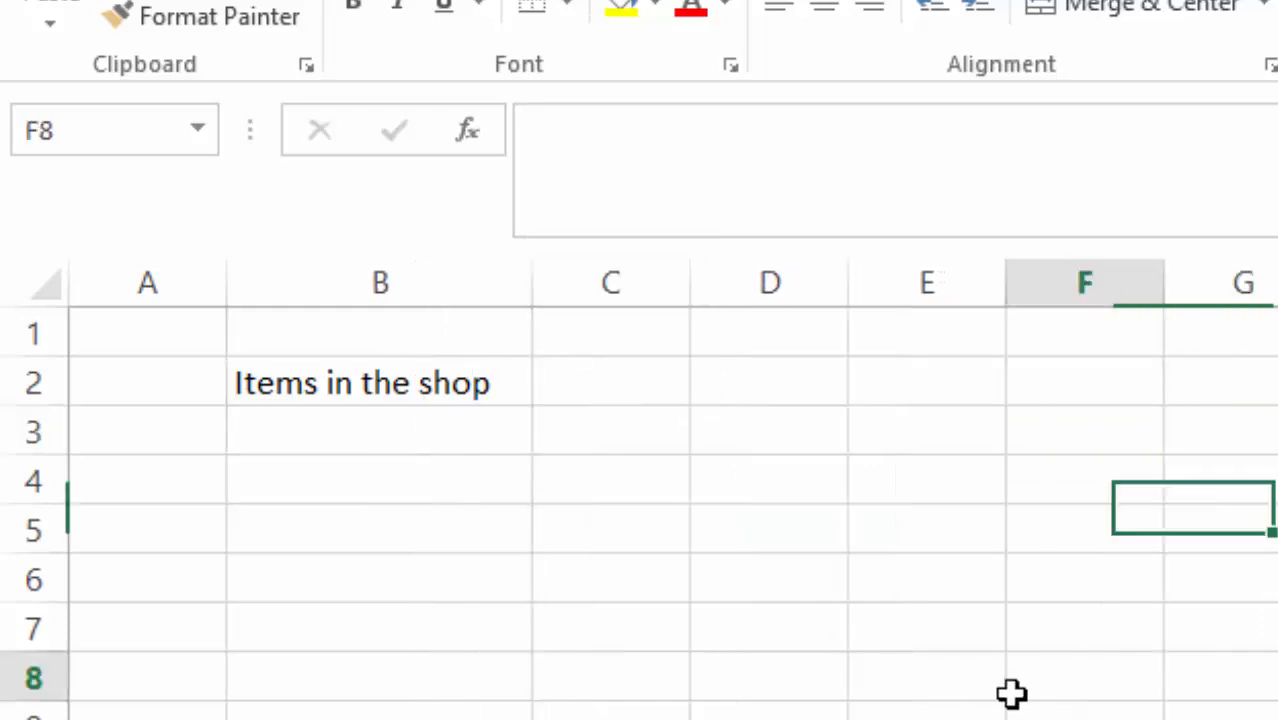
# Step: Enter "Packet of milk" in cell B4 and the value 50 in cell C4
pyautogui.click(285, 470)
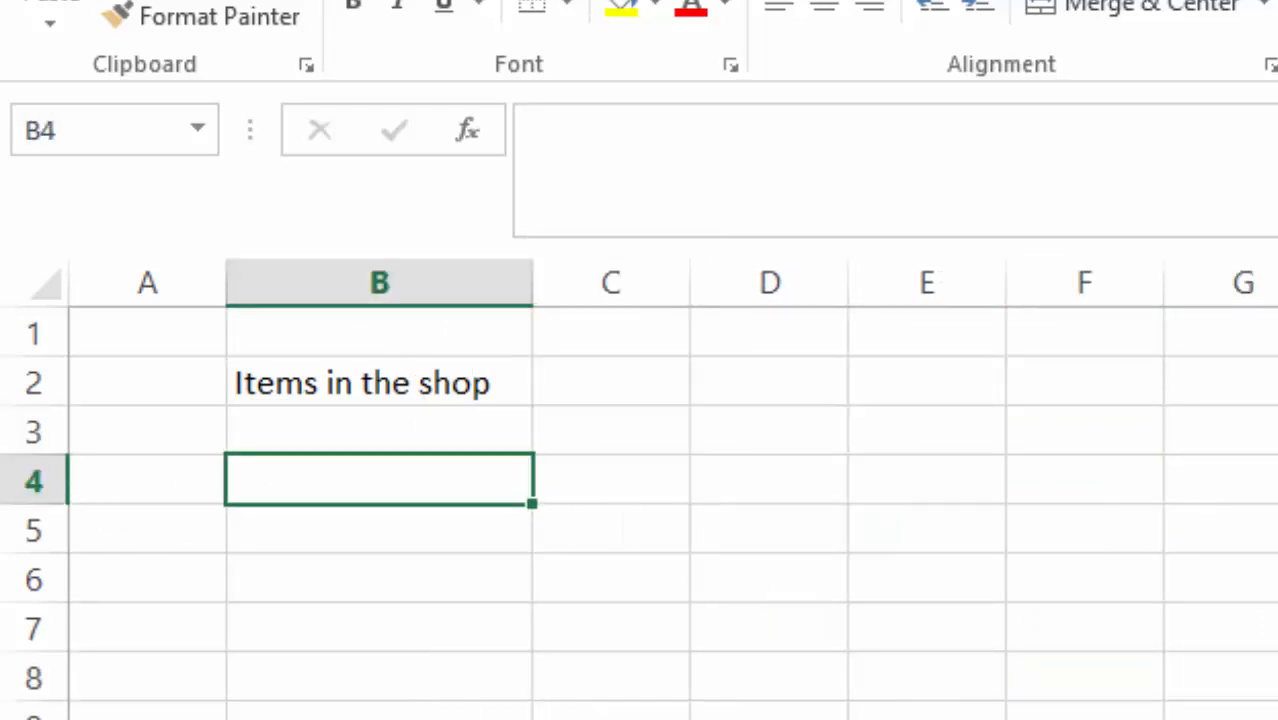
pyautogui.write('Packe')
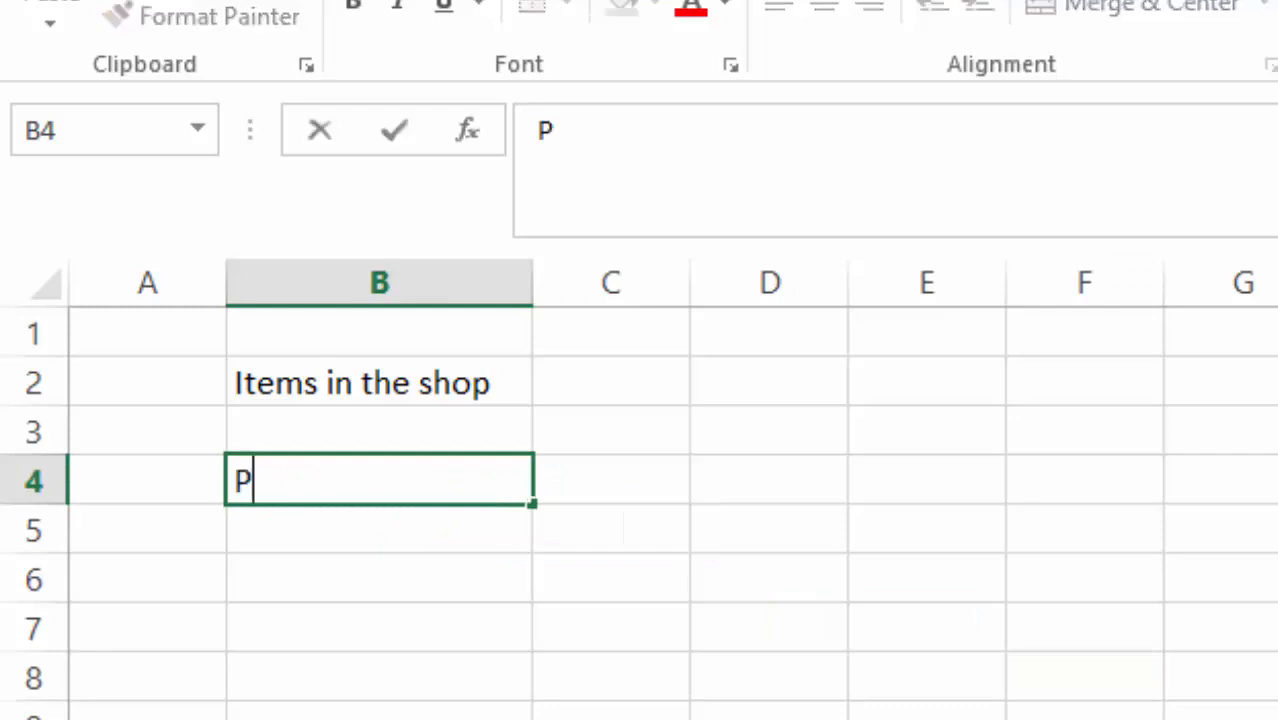
pyautogui.write('t of milk')
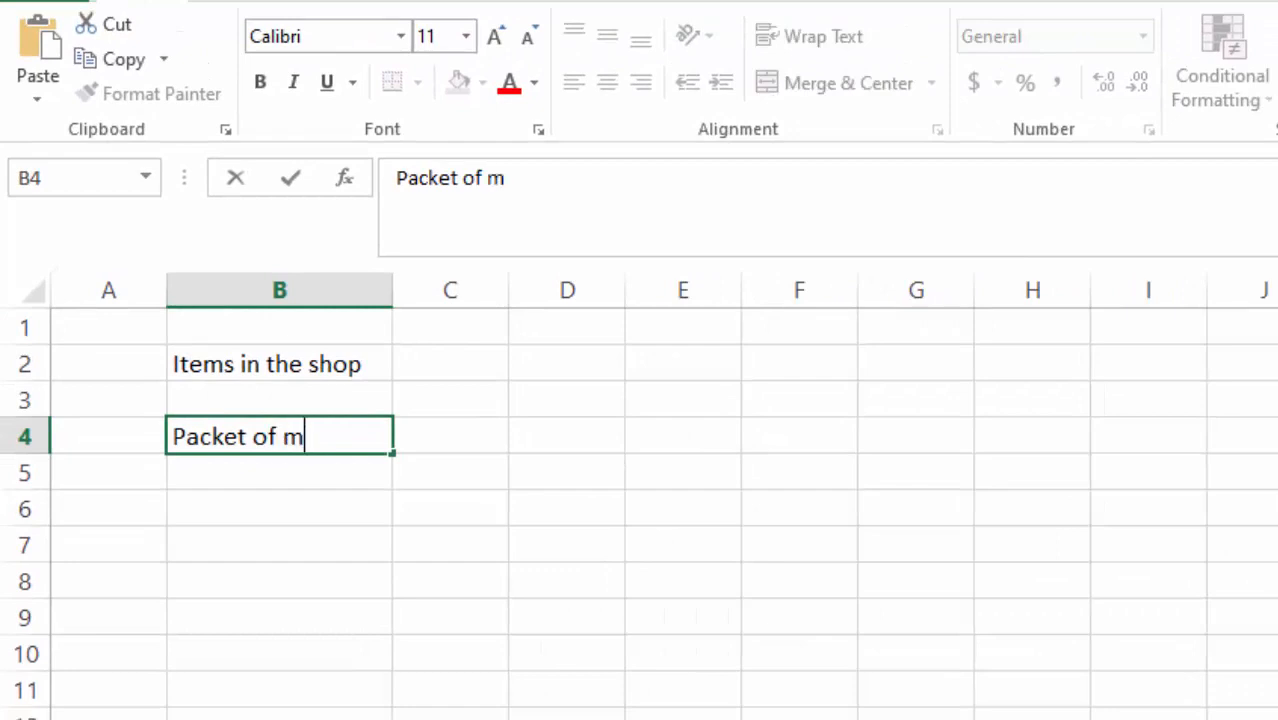
pyautogui.moveTo(1217, 645); pyautogui.dragTo(1217, 618)
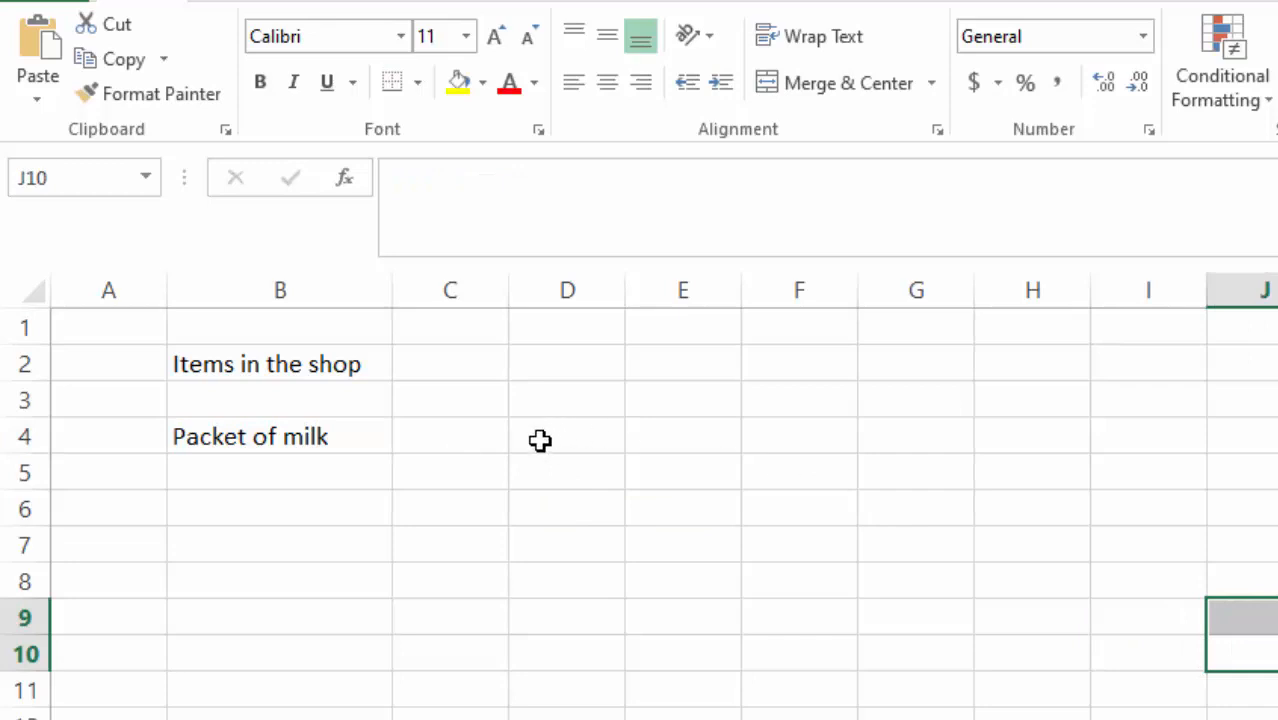
pyautogui.click(481, 436)
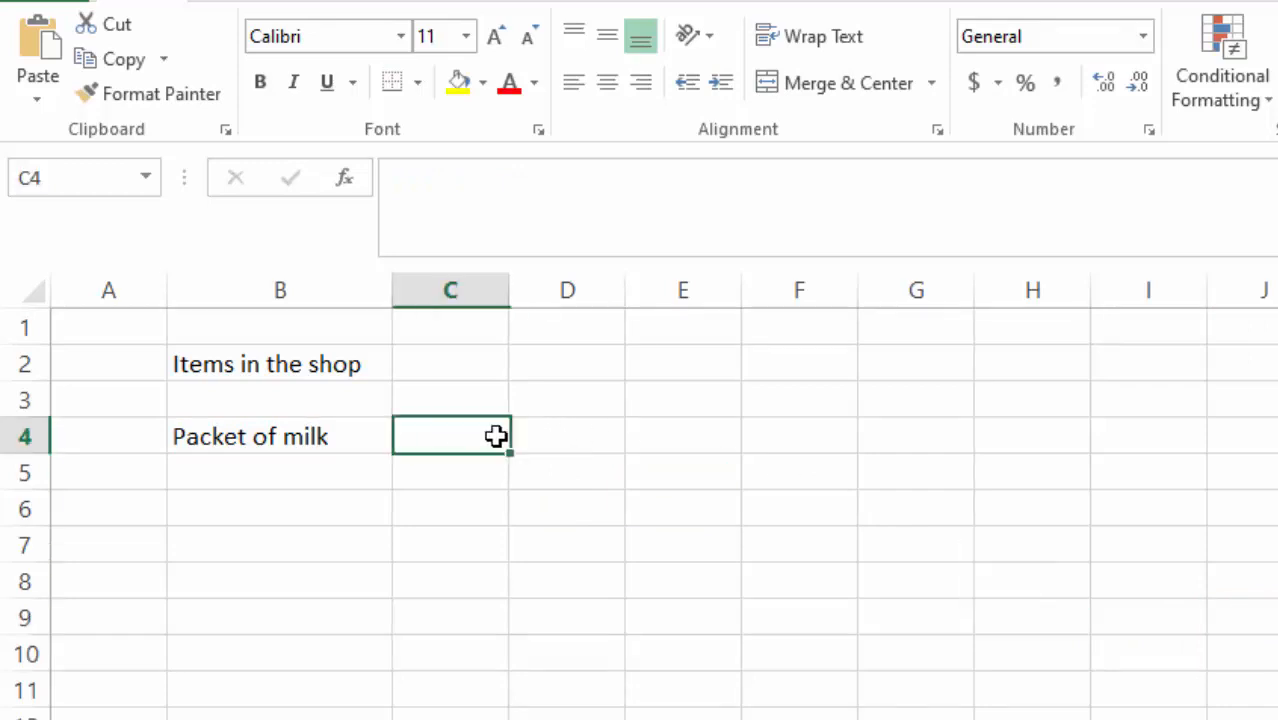
pyautogui.write('50')
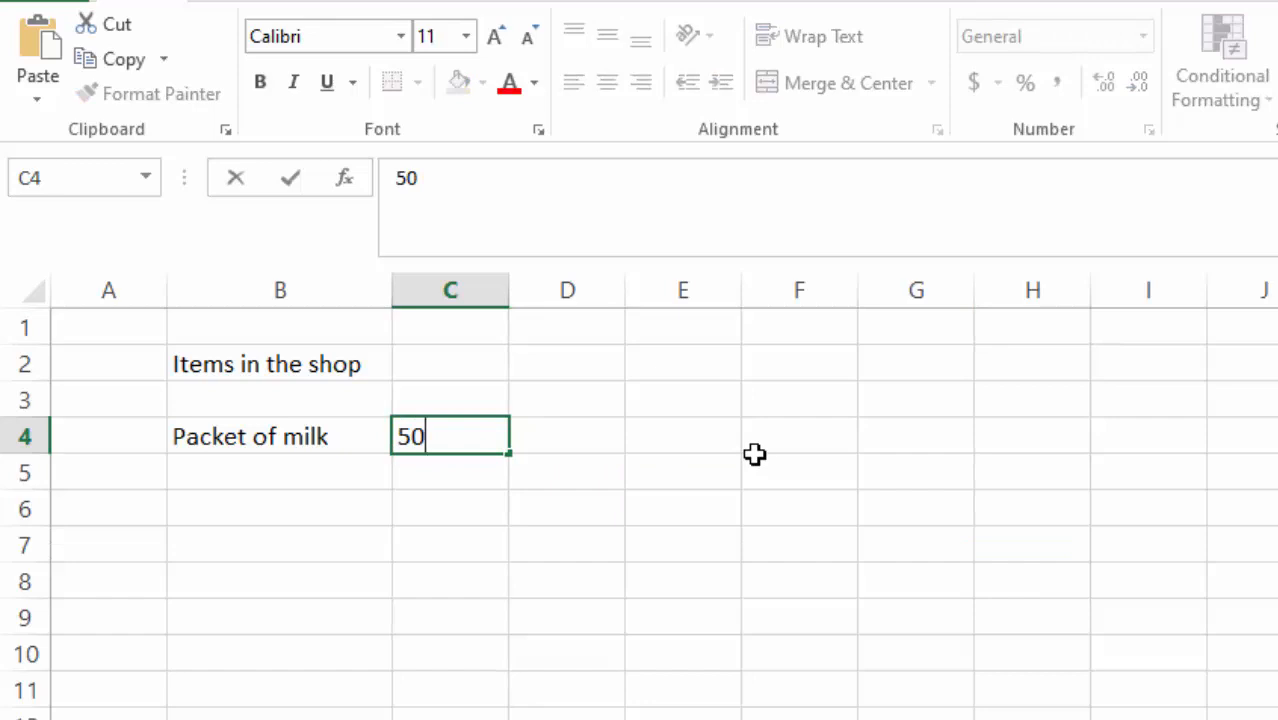
pyautogui.press('Return')
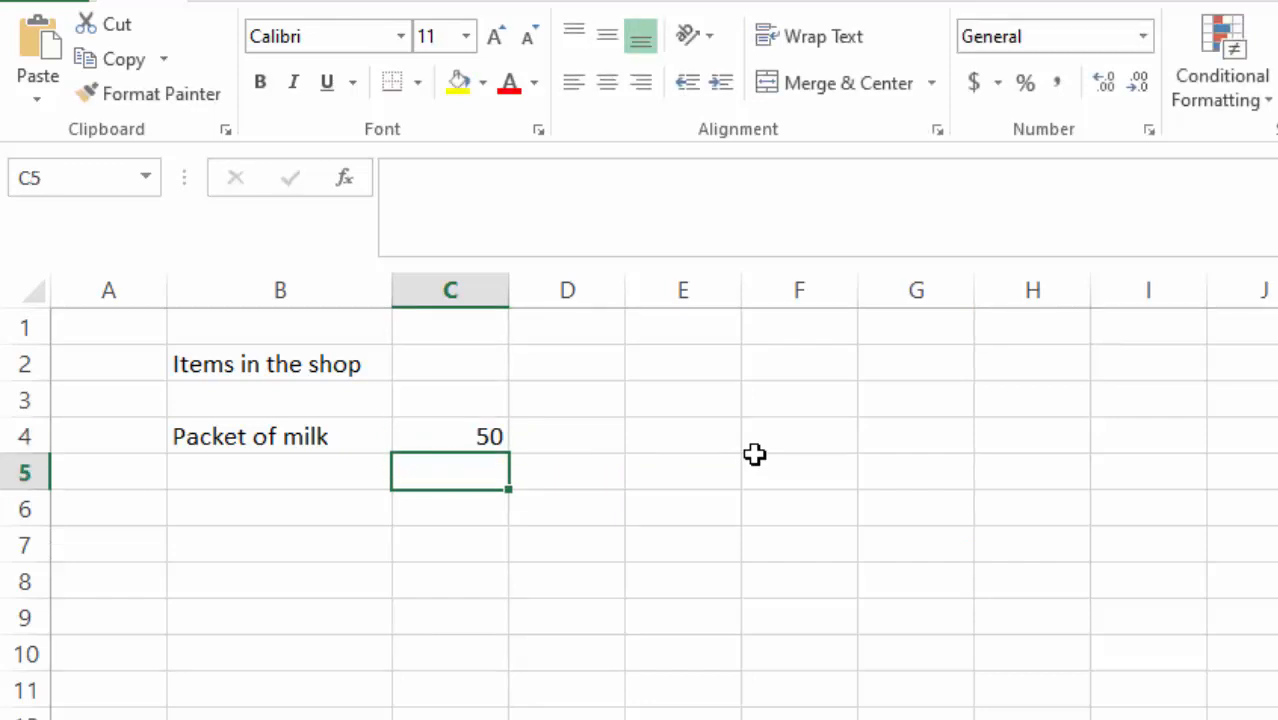
# Step: Enter "Packet of sugar" in cell B5 and the value 200 in cell C5
pyautogui.click(215, 476)
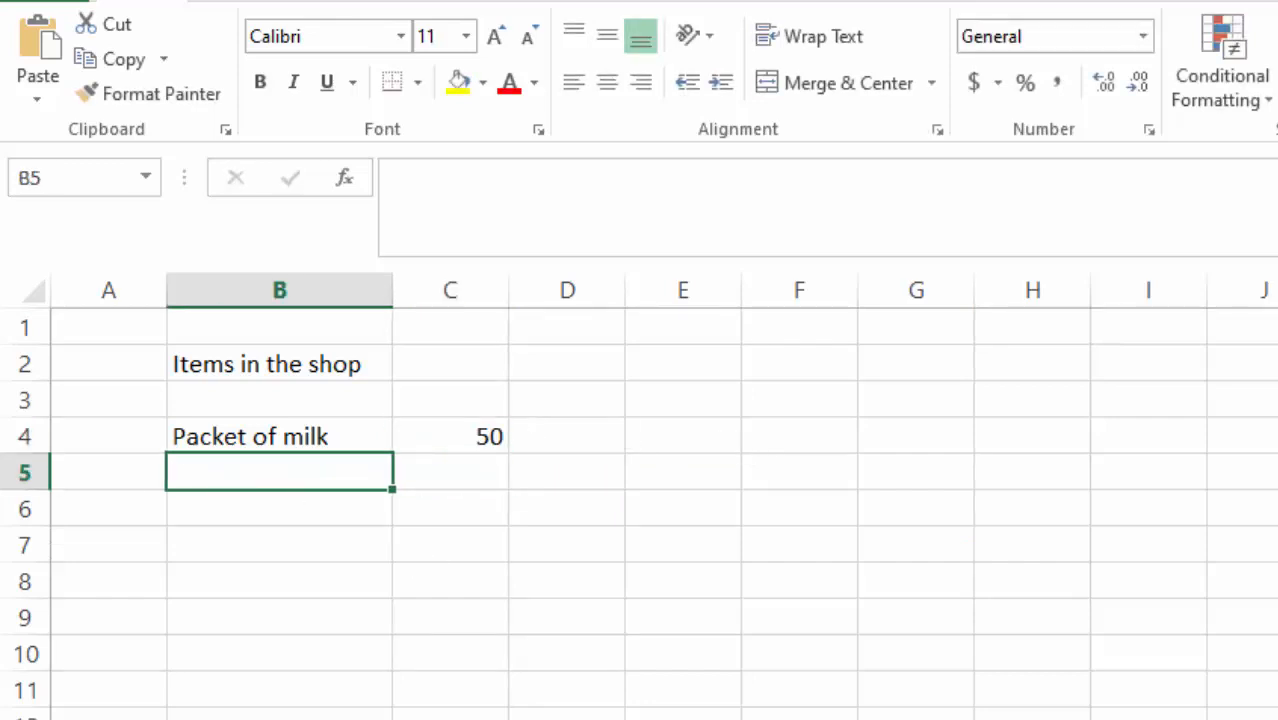
pyautogui.write('Pack')
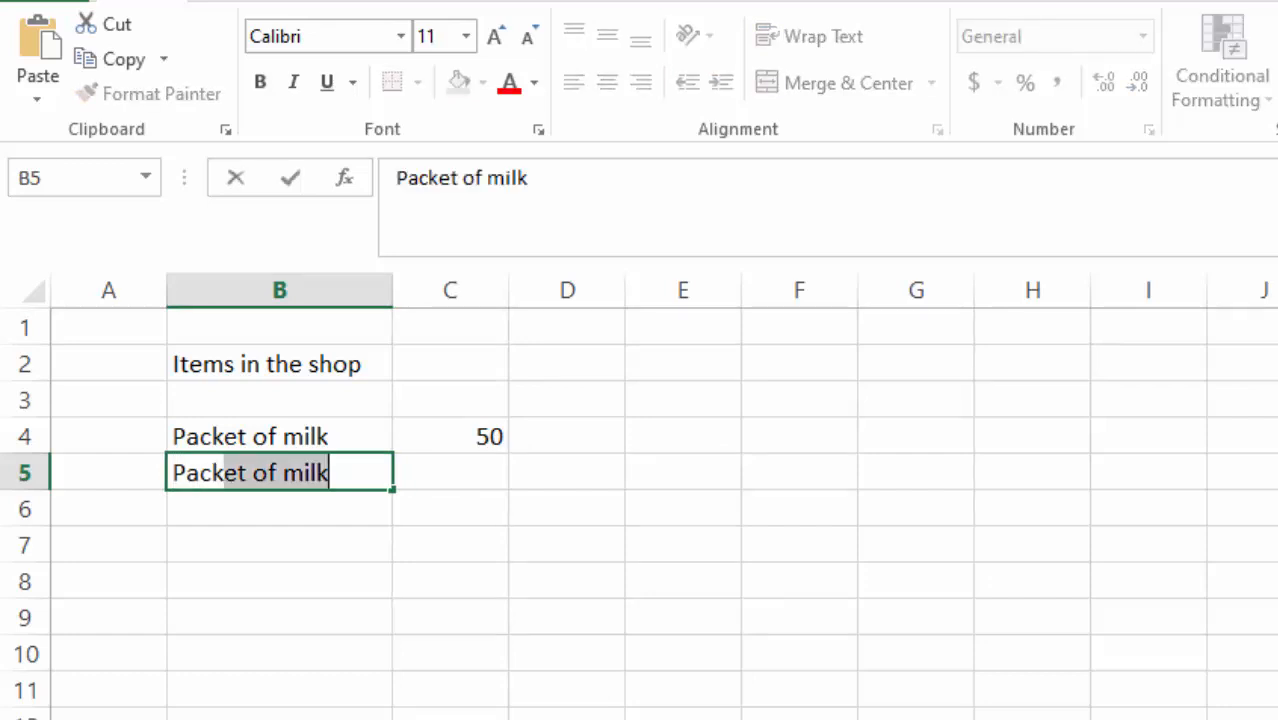
pyautogui.write('et of ')
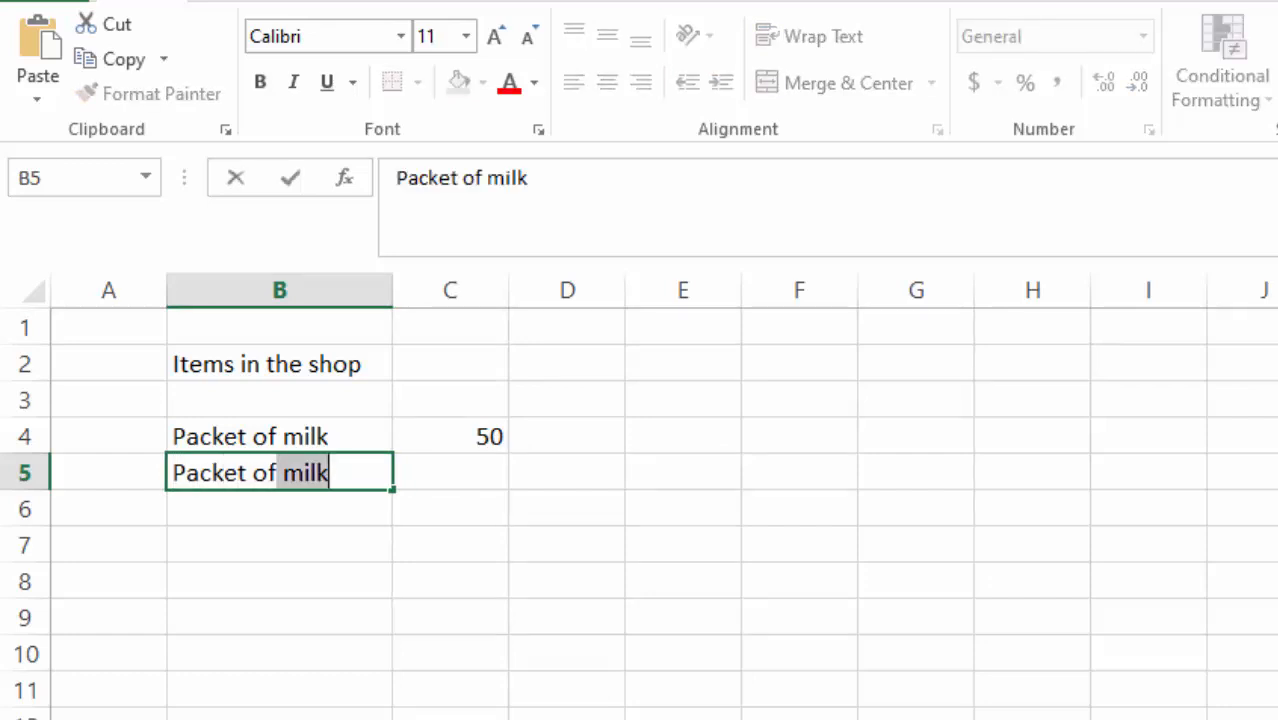
pyautogui.write('sugar')
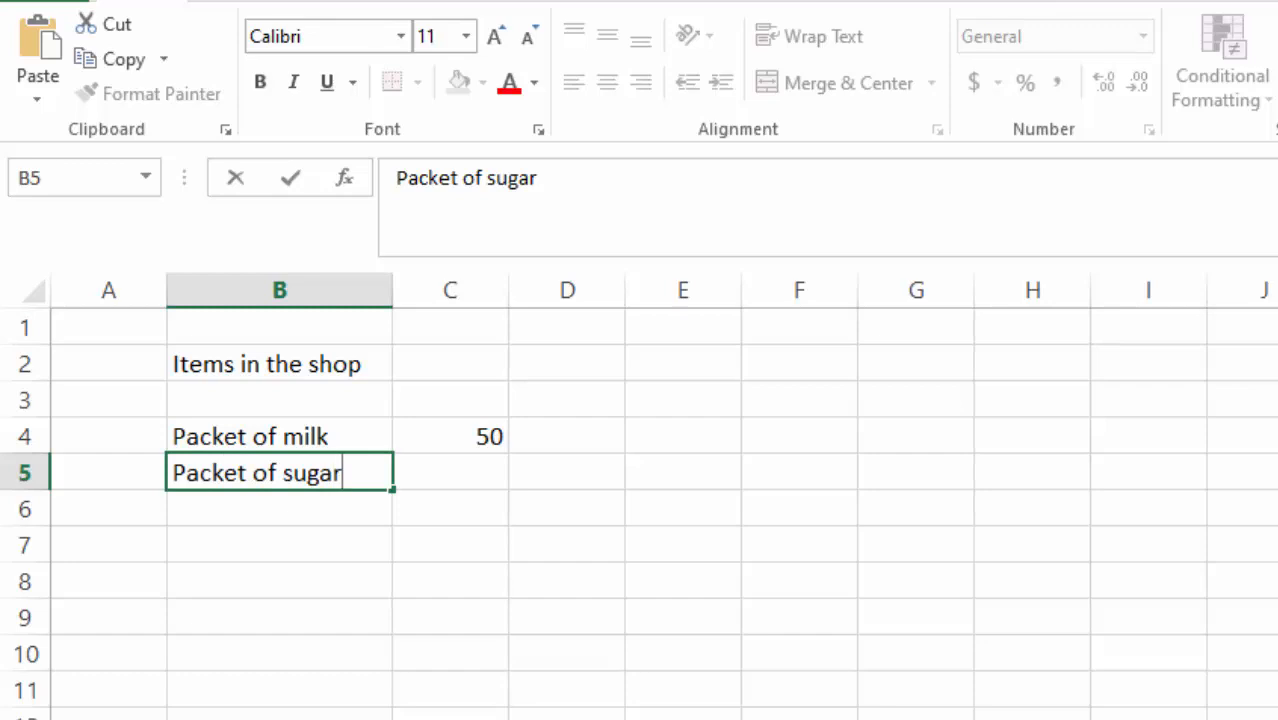
pyautogui.click(1025, 692)
pyautogui.click(475, 478)
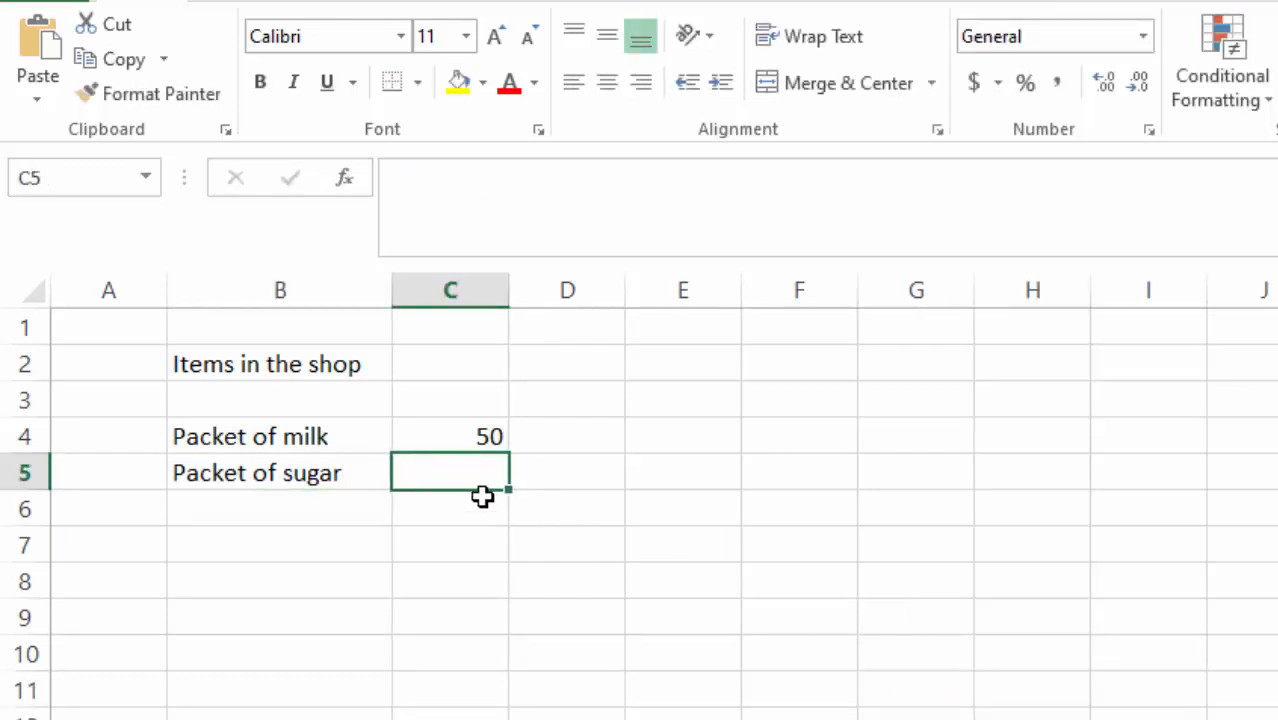
pyautogui.write('2000')
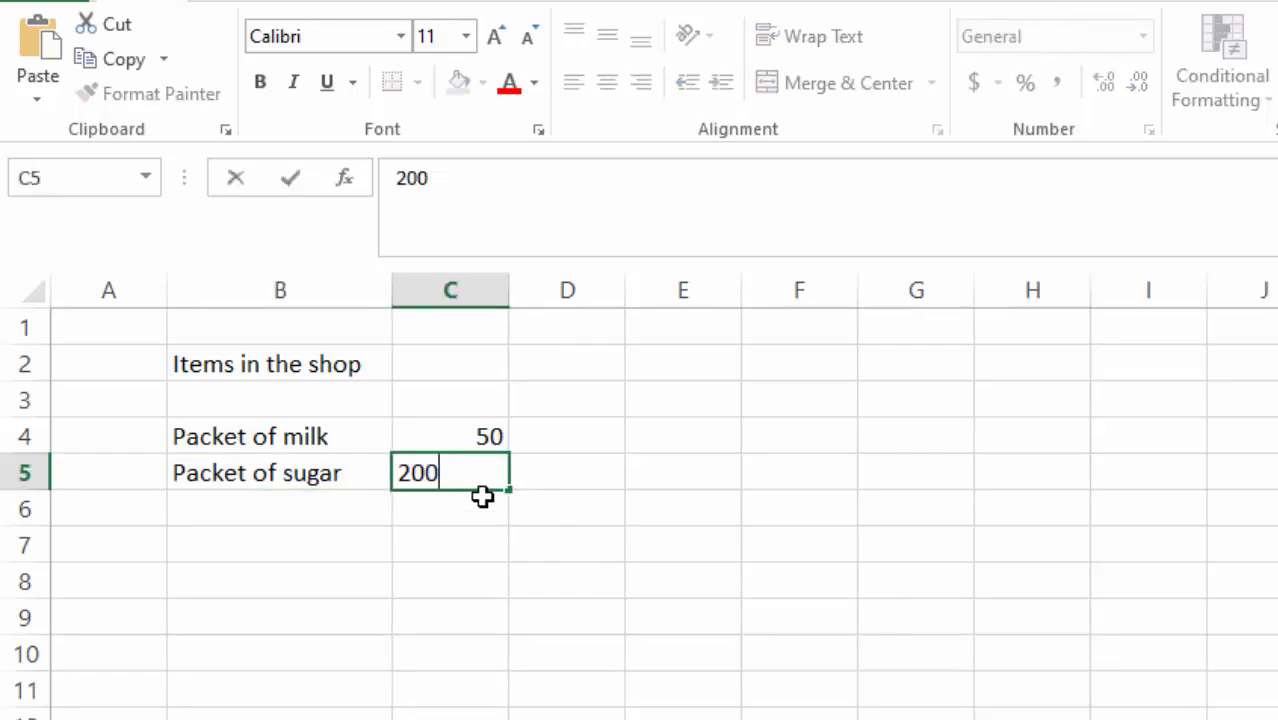
pyautogui.click(904, 696)
# Step: Enter "Loaf of bread" in cell B6 and the value 85 in cell C6
pyautogui.click(237, 514)
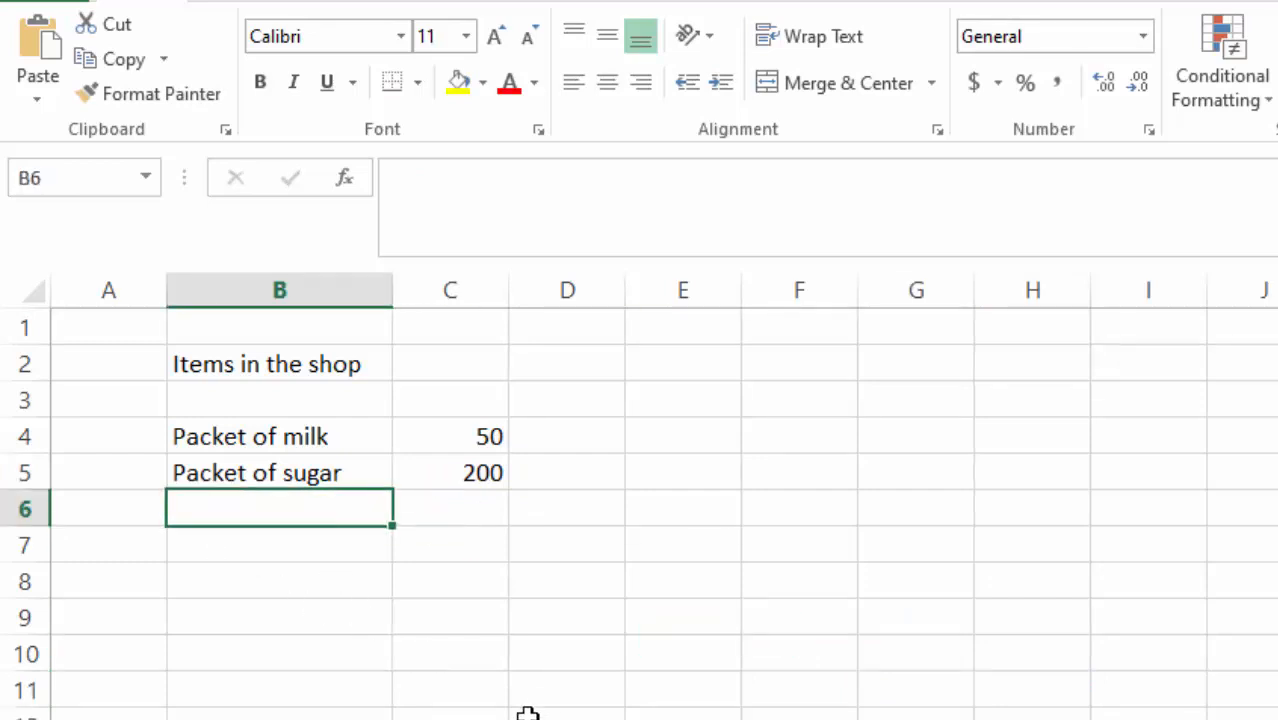
pyautogui.write('Loaf of bread')
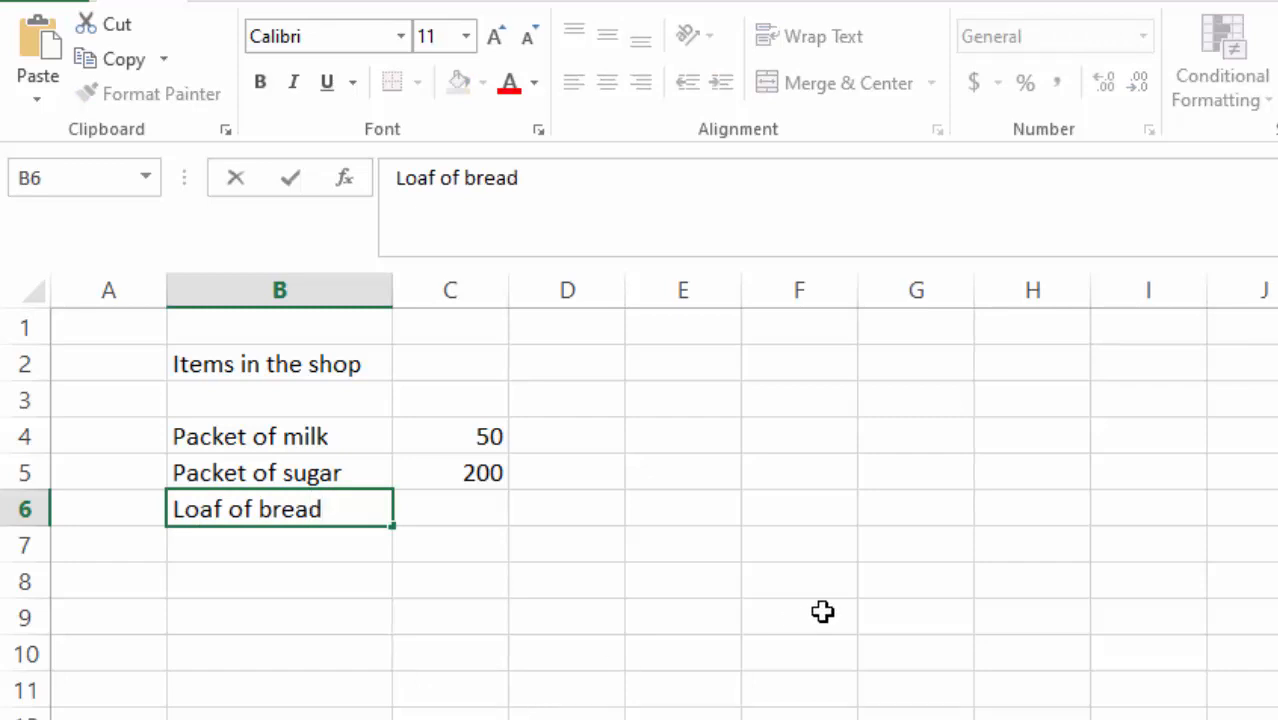
pyautogui.click(822, 612)
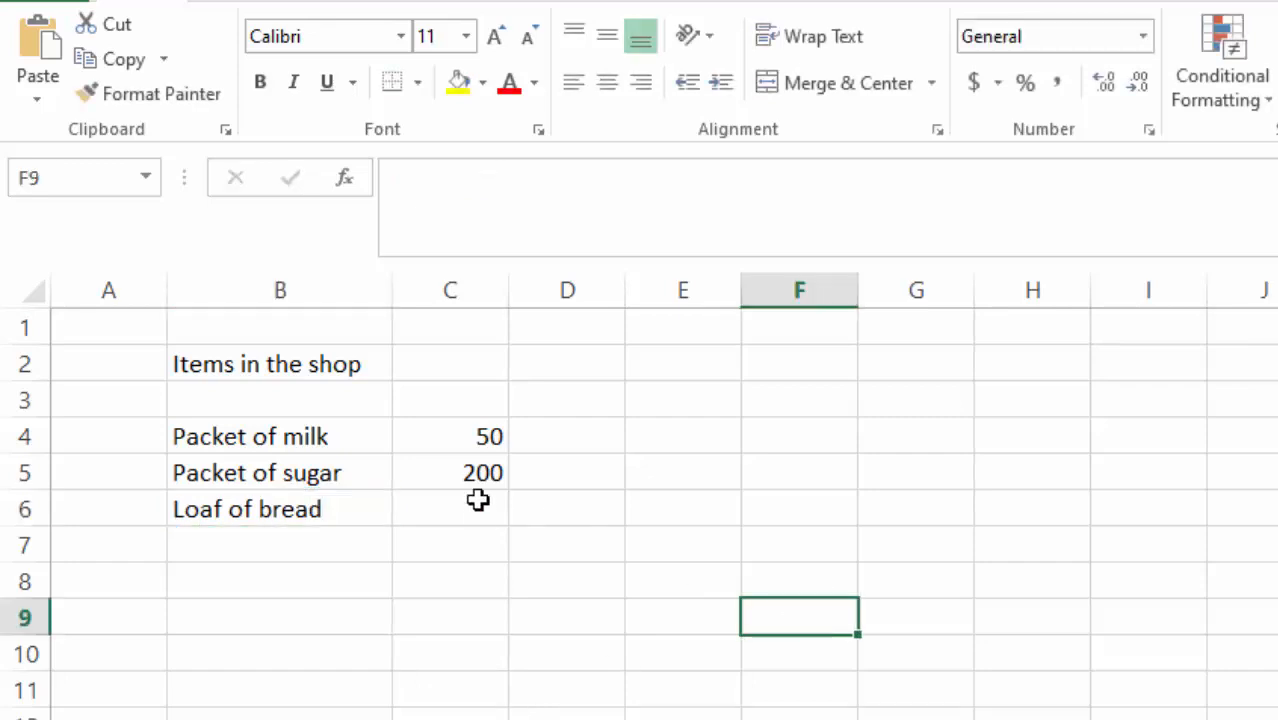
pyautogui.click(477, 503)
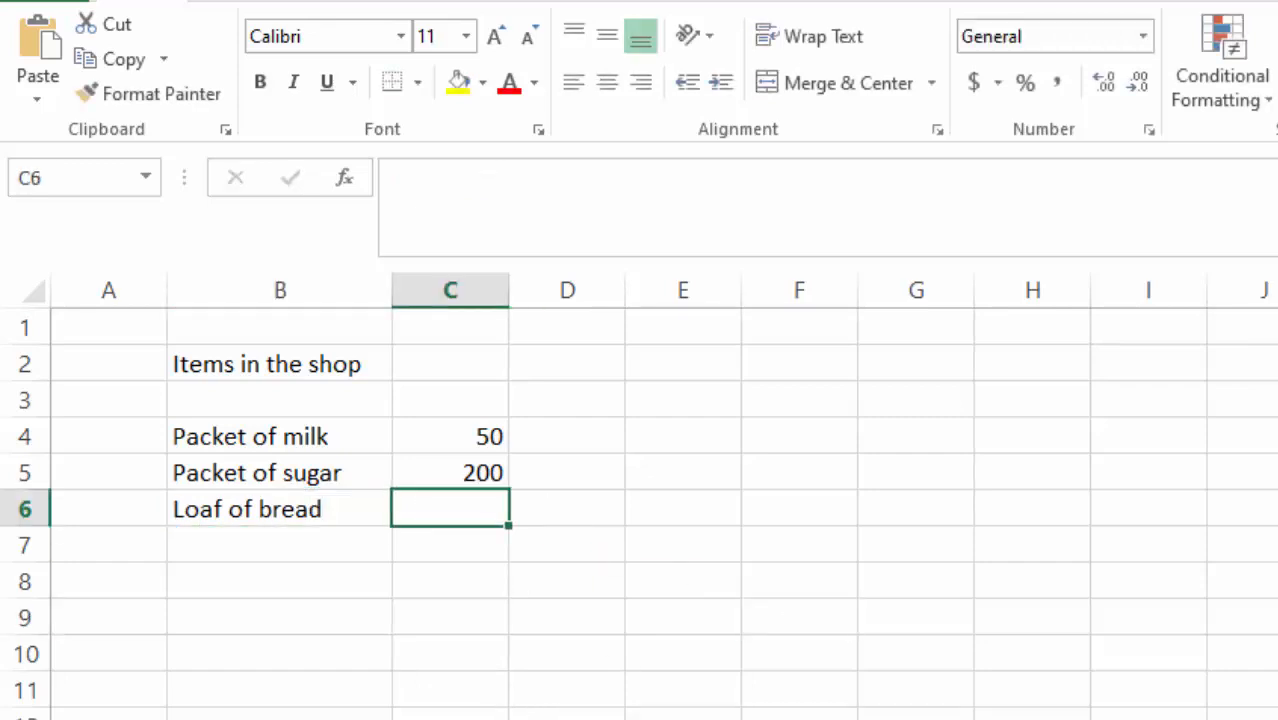
pyautogui.write('85')
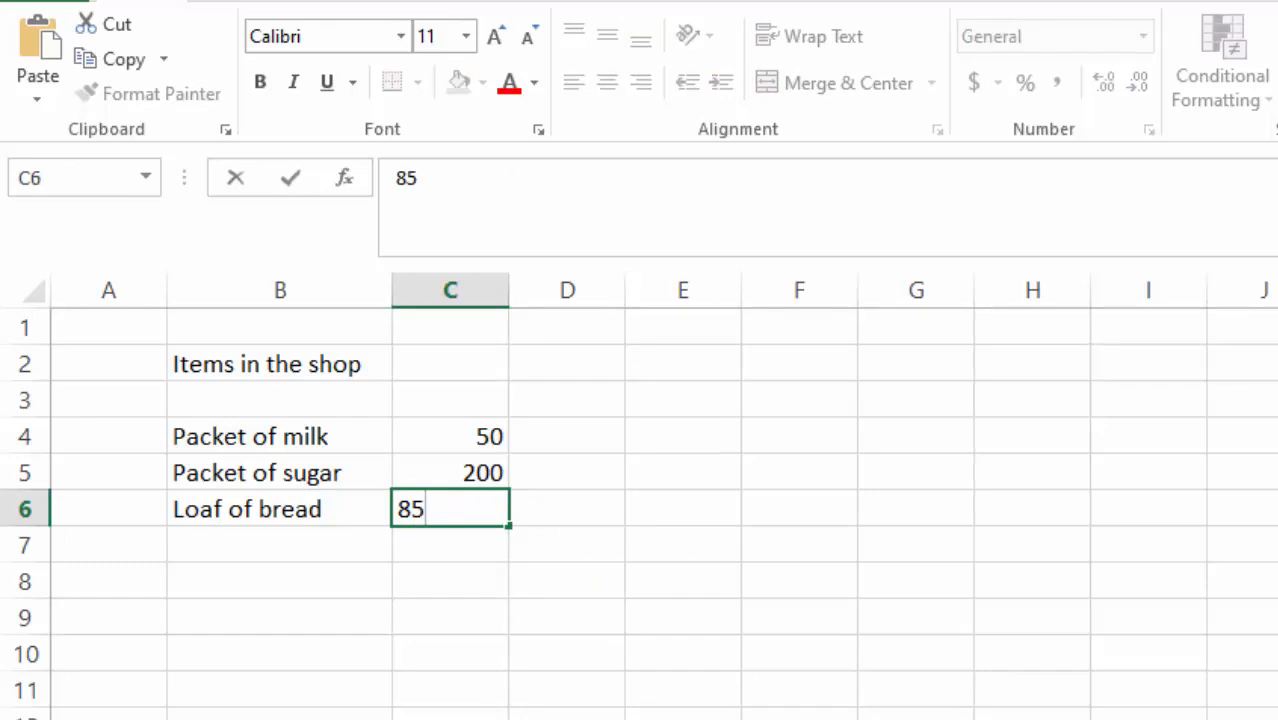
pyautogui.press('Return')
pyautogui.click(990, 540)
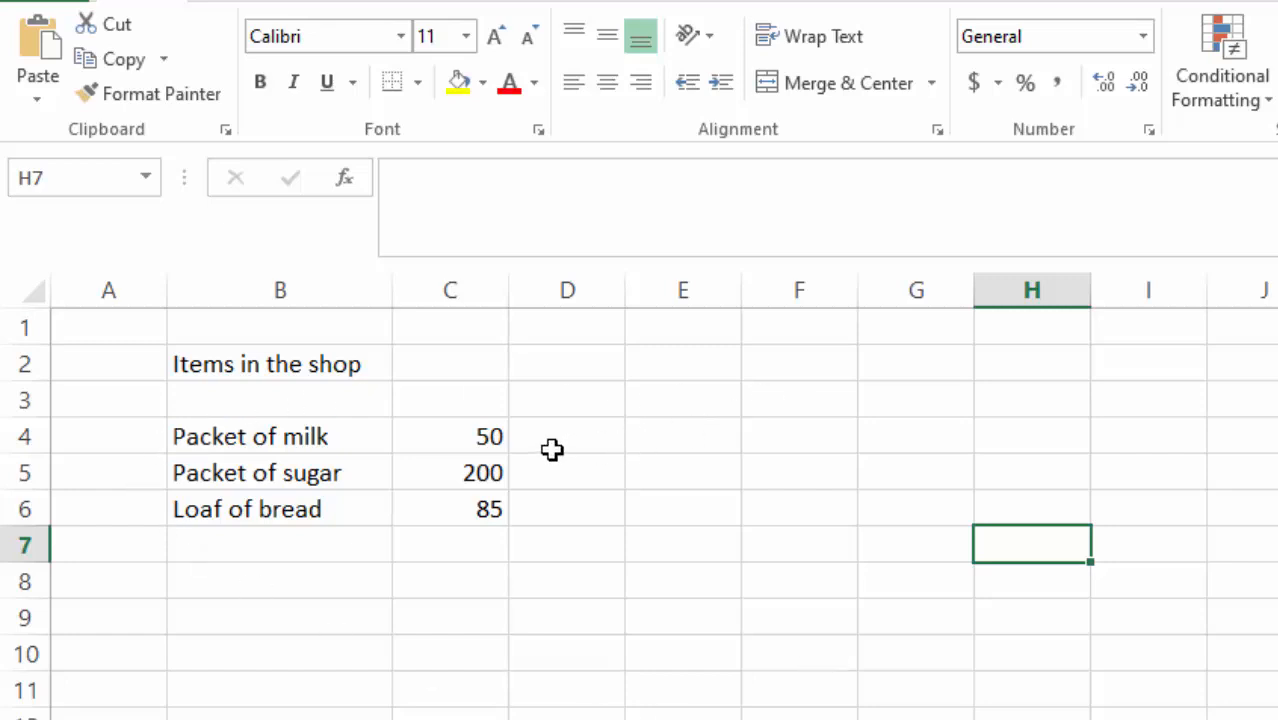
# Step: Go through the item names in B4 to B6 and their values in C4 to C6 cell by cell
pyautogui.click(290, 436)
pyautogui.click(280, 470)
pyautogui.click(274, 510)
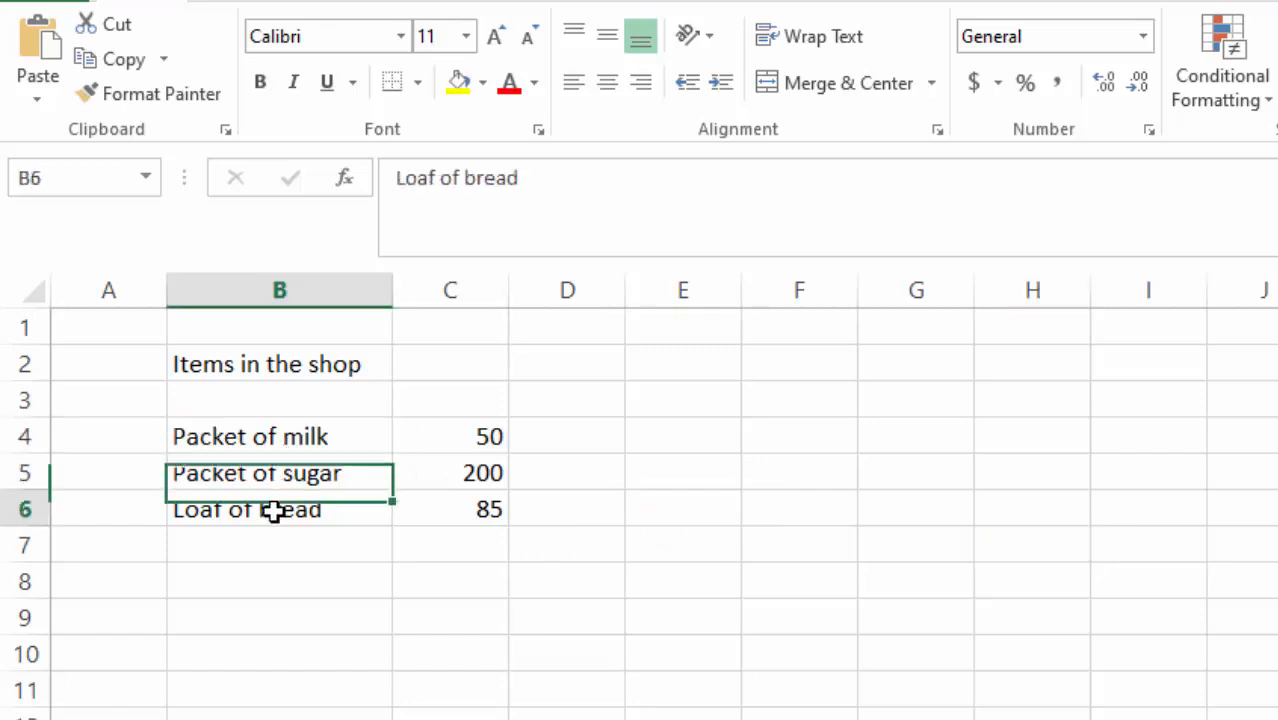
pyautogui.click(484, 444)
pyautogui.click(475, 470)
pyautogui.click(472, 510)
pyautogui.click(467, 530)
pyautogui.moveTo(467, 530); pyautogui.dragTo(467, 508)
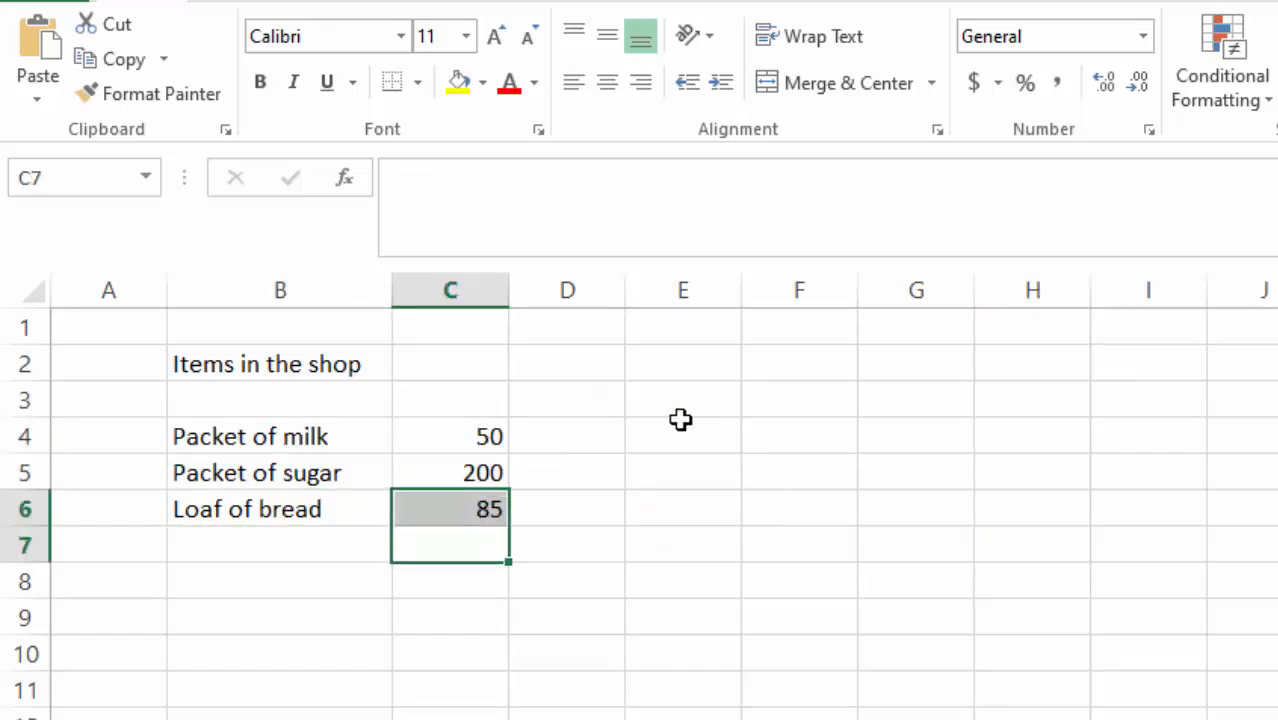
pyautogui.click(683, 430)
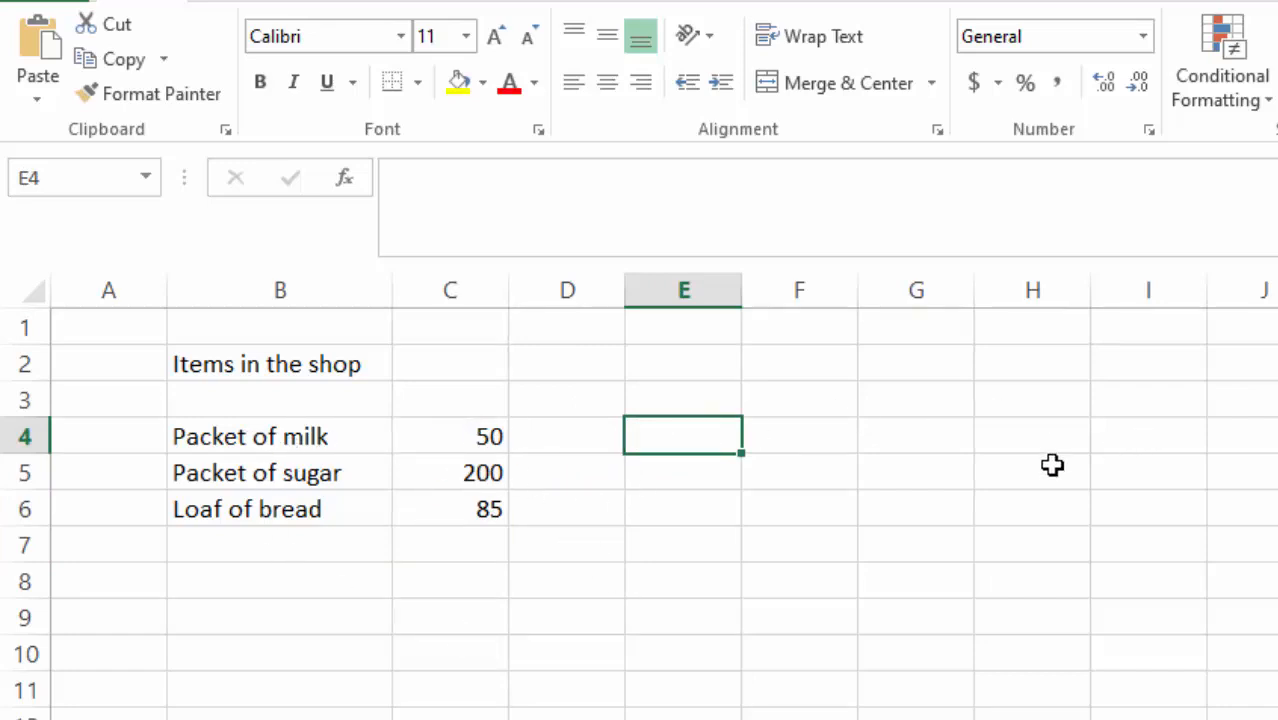
pyautogui.click(1190, 425)
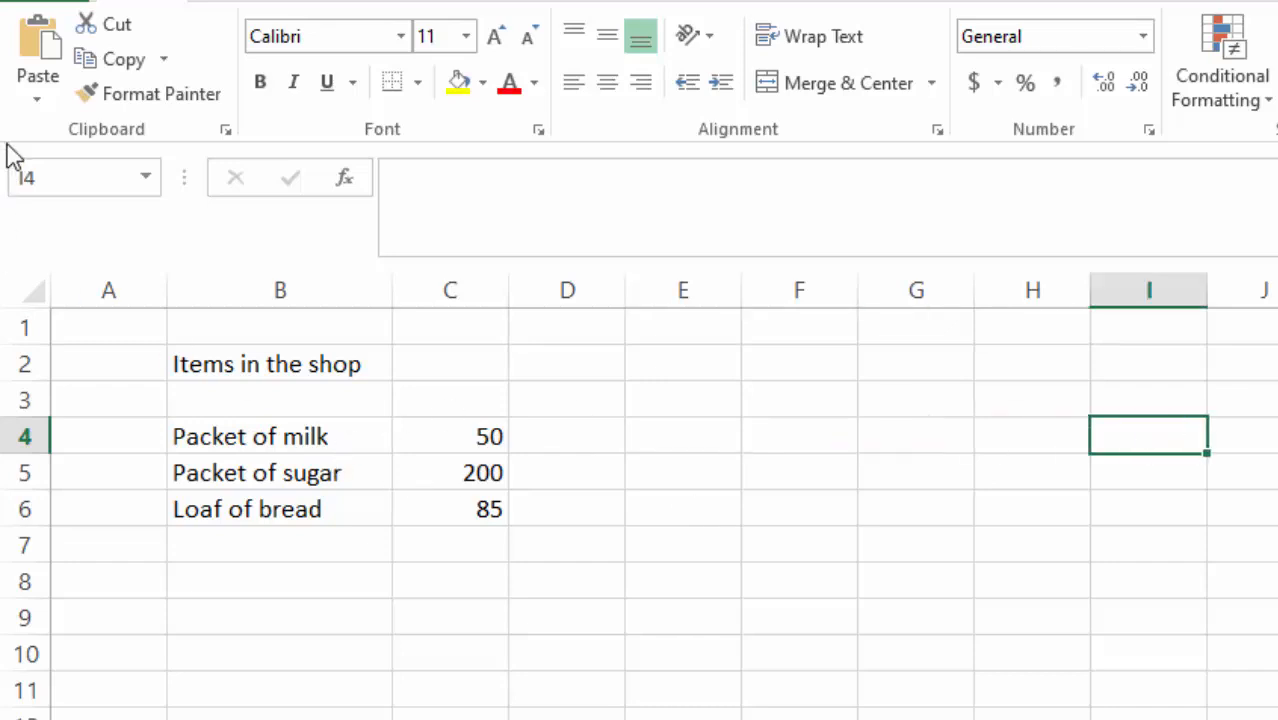
pyautogui.click(988, 708)
pyautogui.click(705, 620)
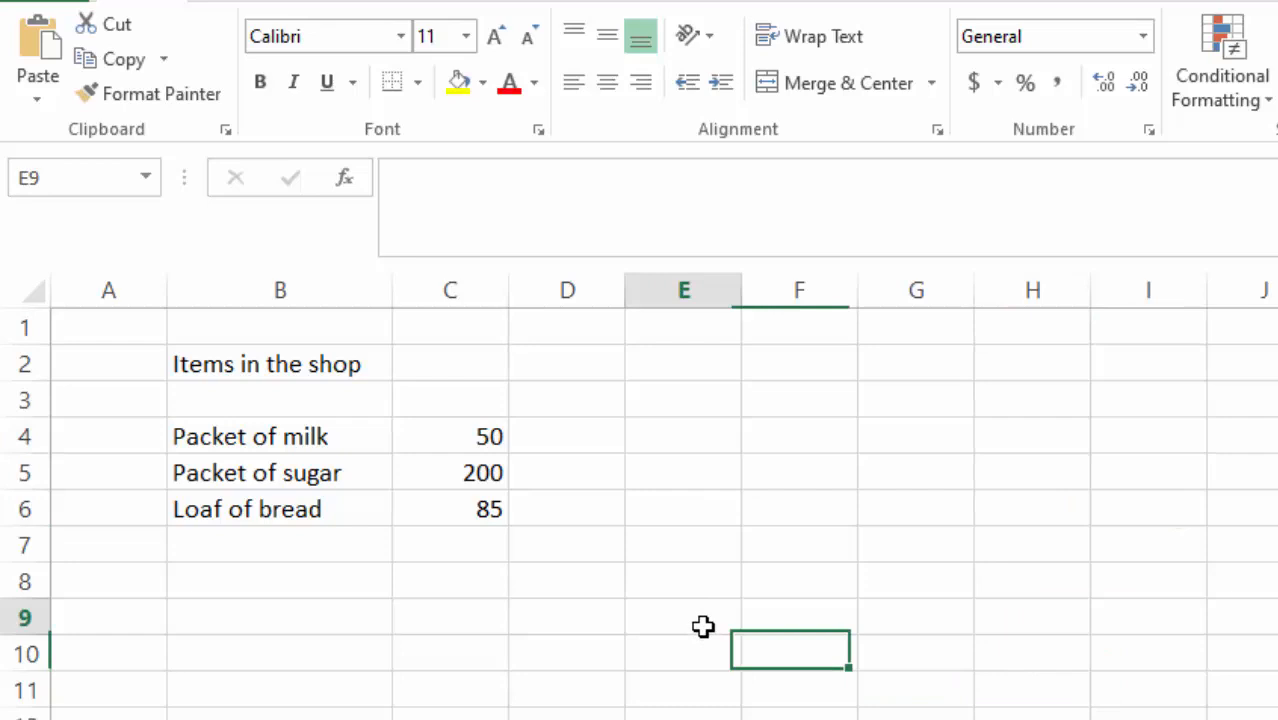
pyautogui.click(1030, 655)
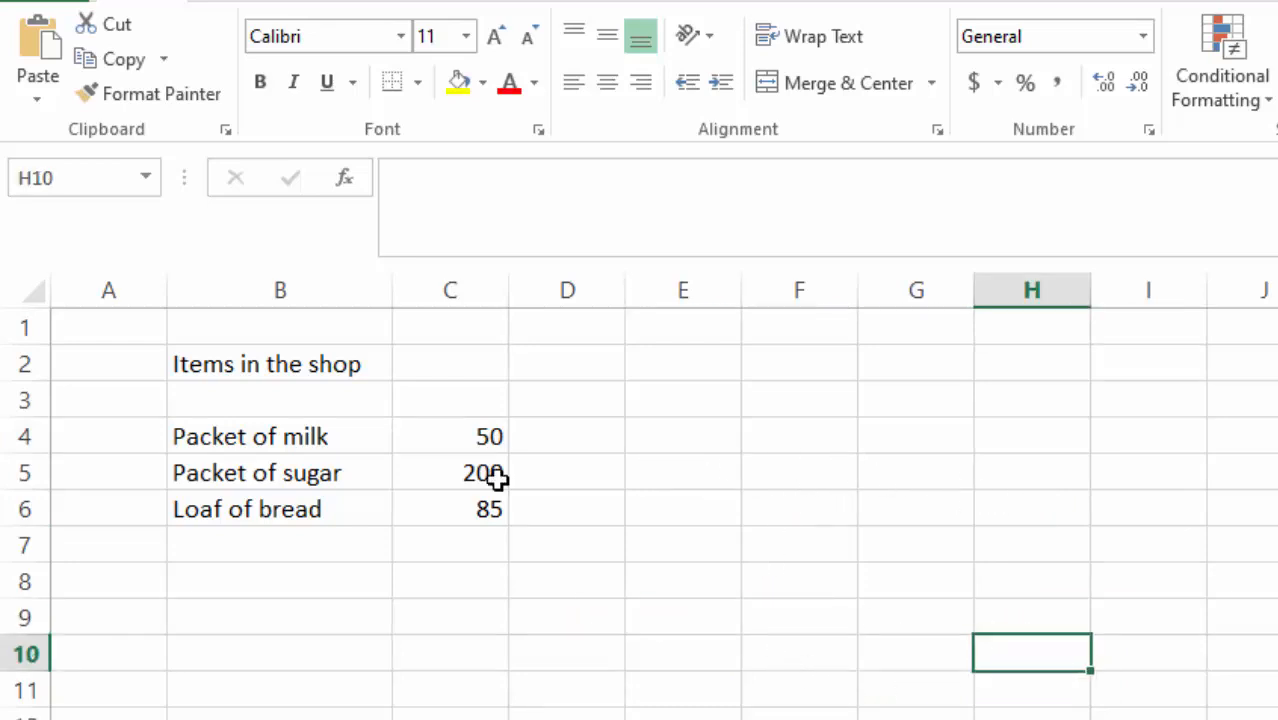
# Step: Apply All Borders to the item names and values in the range B4:C6
pyautogui.moveTo(185, 432); pyautogui.dragTo(449, 522)
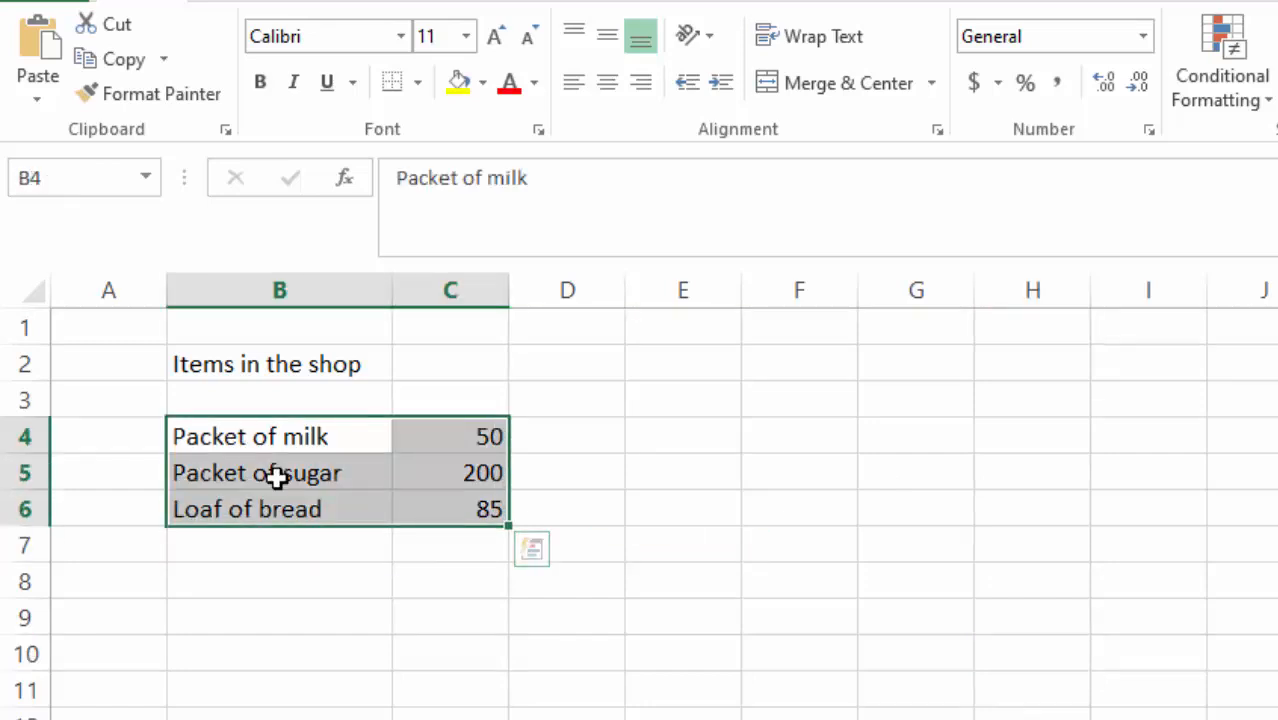
pyautogui.click(418, 84)
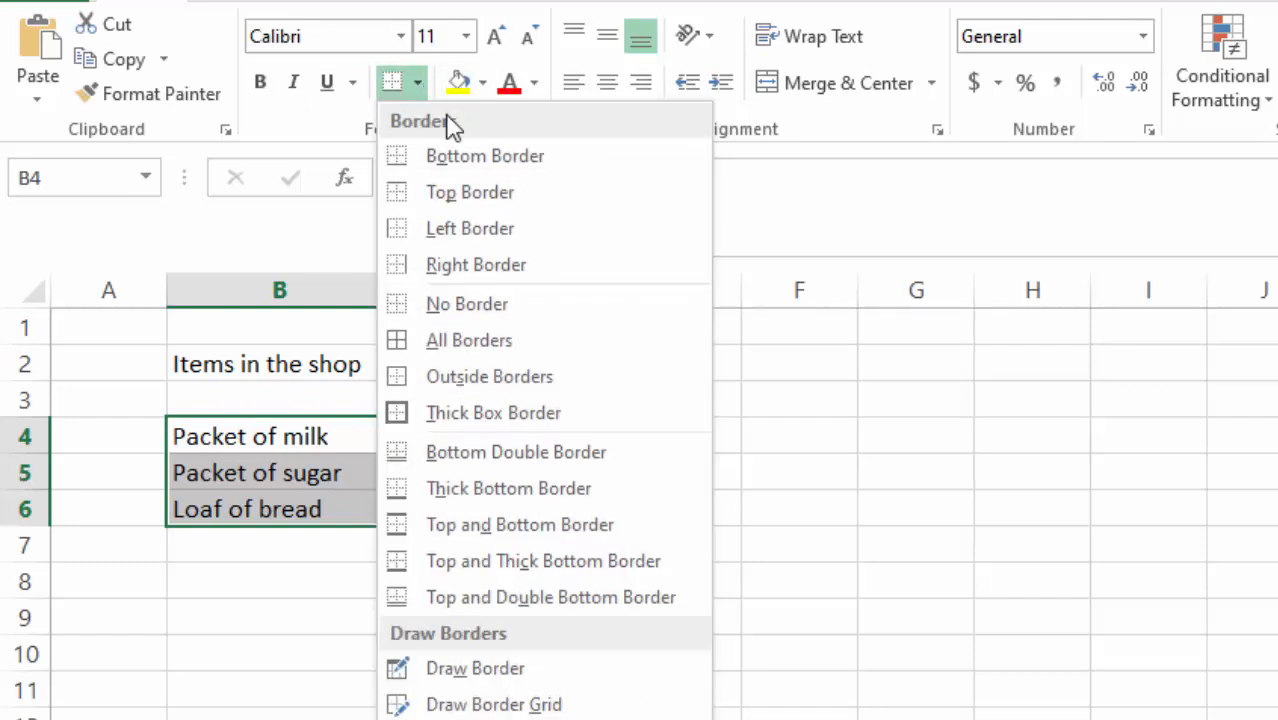
pyautogui.click(444, 343)
pyautogui.click(565, 370)
pyautogui.click(1015, 580)
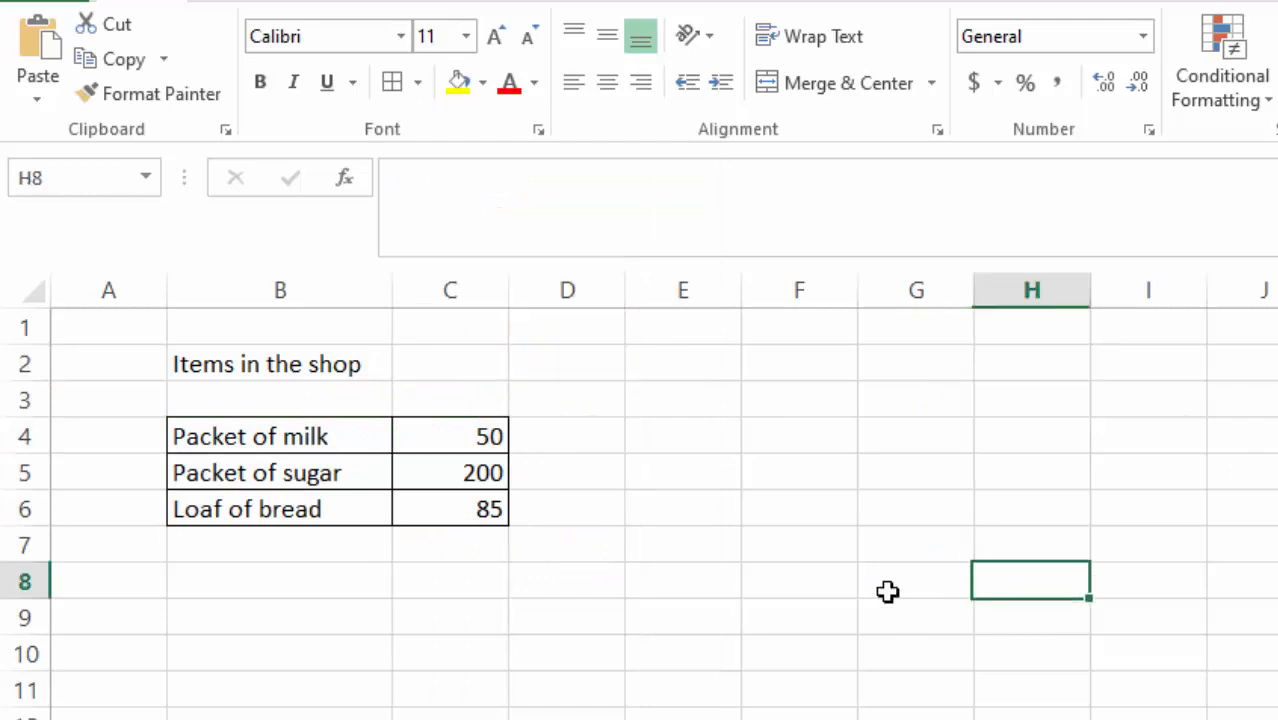
# Step: Change the font colour of the title "Items in the shop" in cell B2 to standard red
pyautogui.click(183, 368)
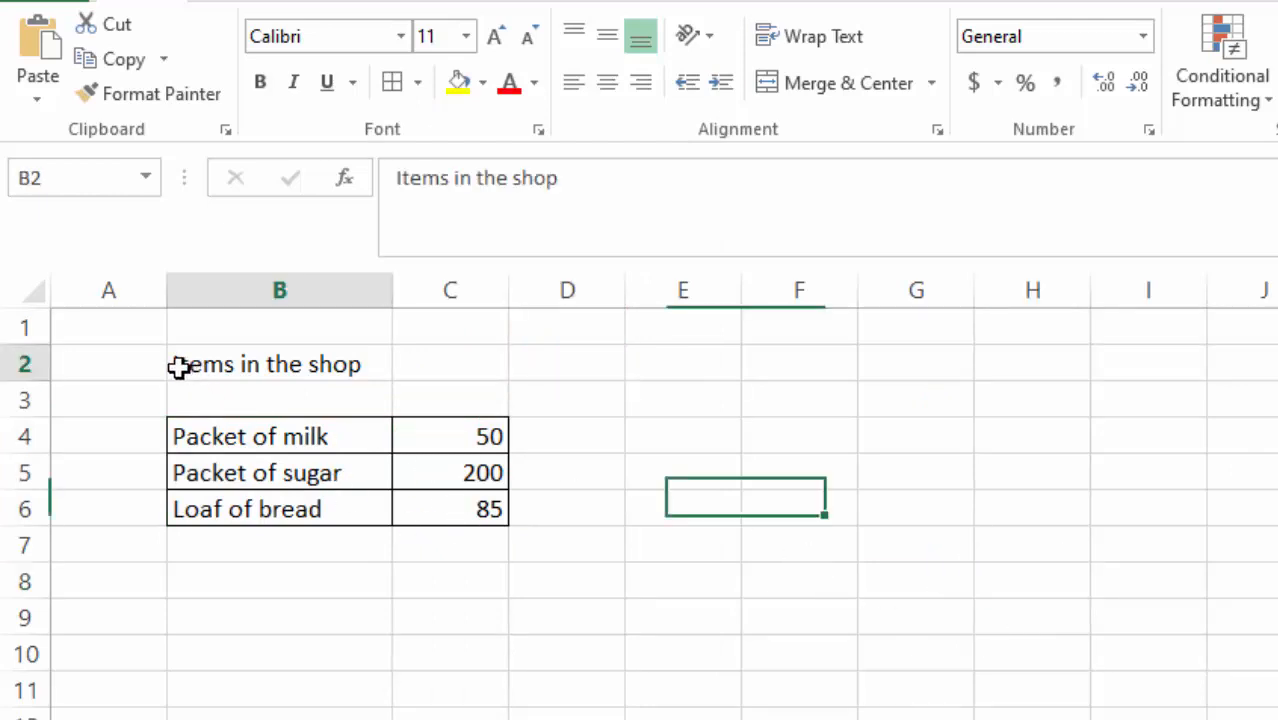
pyautogui.click(534, 83)
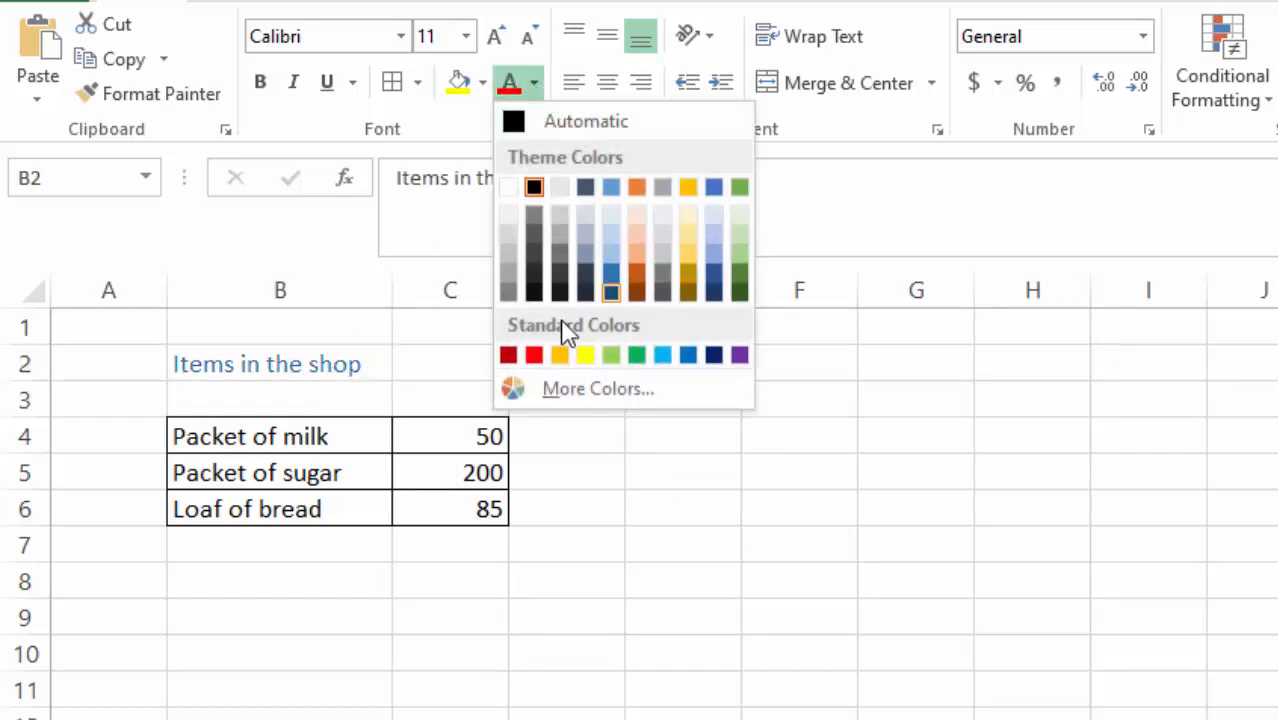
pyautogui.click(534, 355)
pyautogui.click(978, 506)
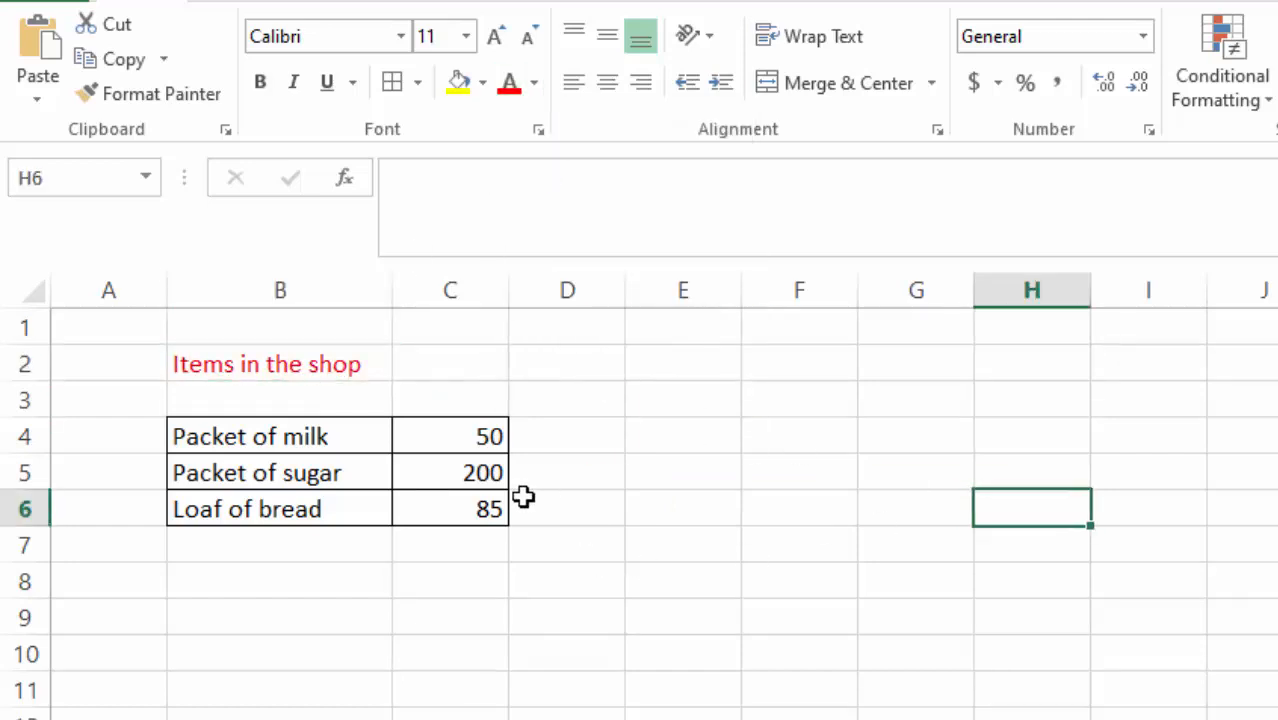
# Step: Enter "Items in the shop" in cell B3 above the item names
pyautogui.click(278, 390)
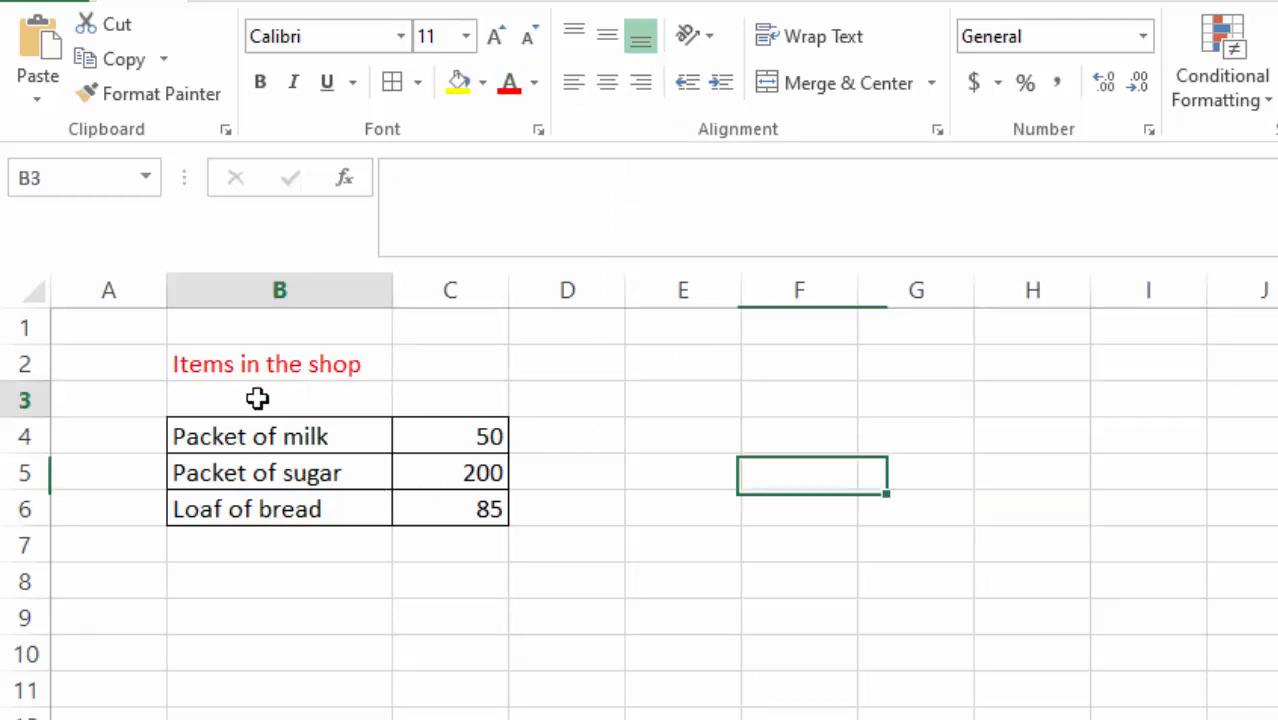
pyautogui.moveTo(300, 437); pyautogui.dragTo(311, 509)
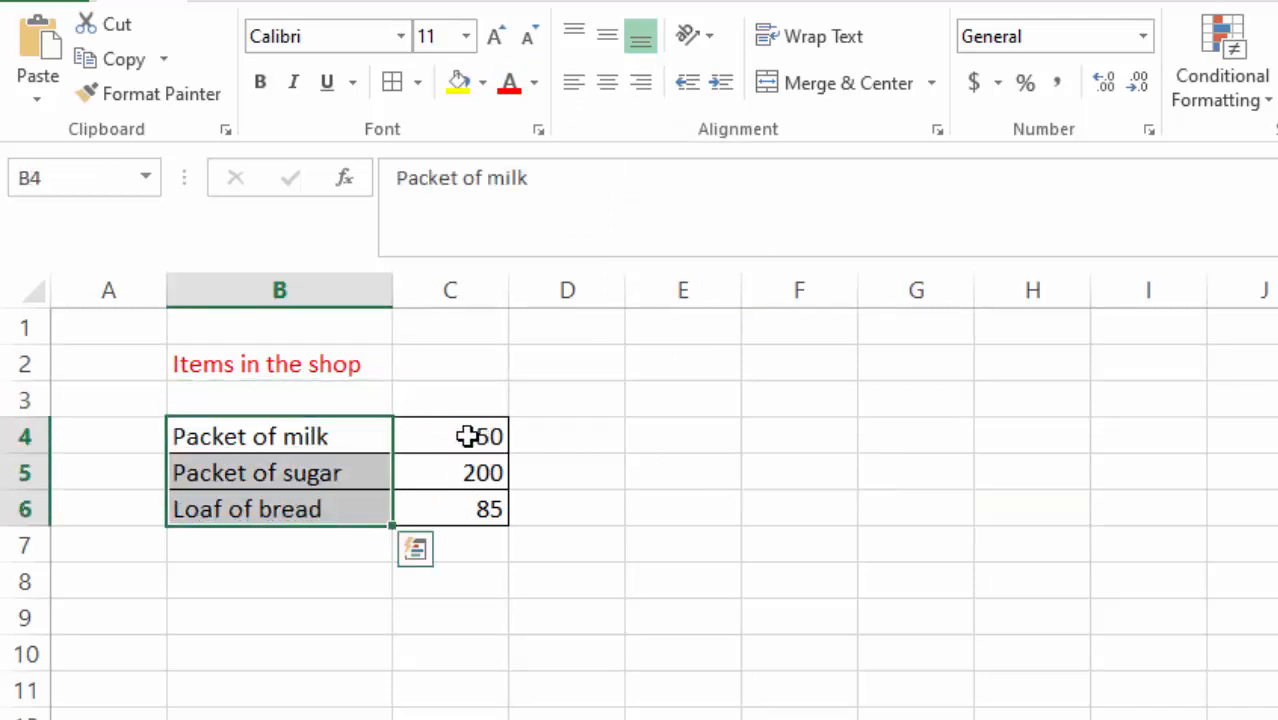
pyautogui.moveTo(468, 435); pyautogui.dragTo(466, 512)
pyautogui.click(901, 462)
pyautogui.click(249, 401)
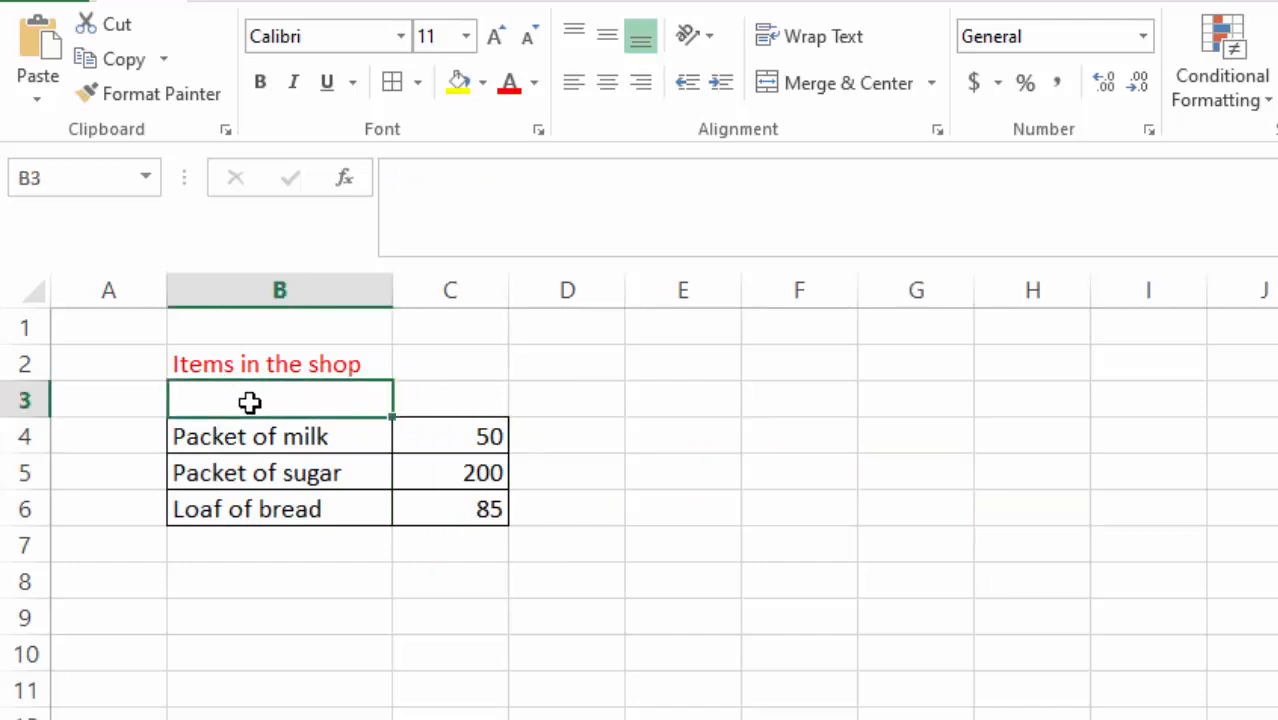
pyautogui.write('I')
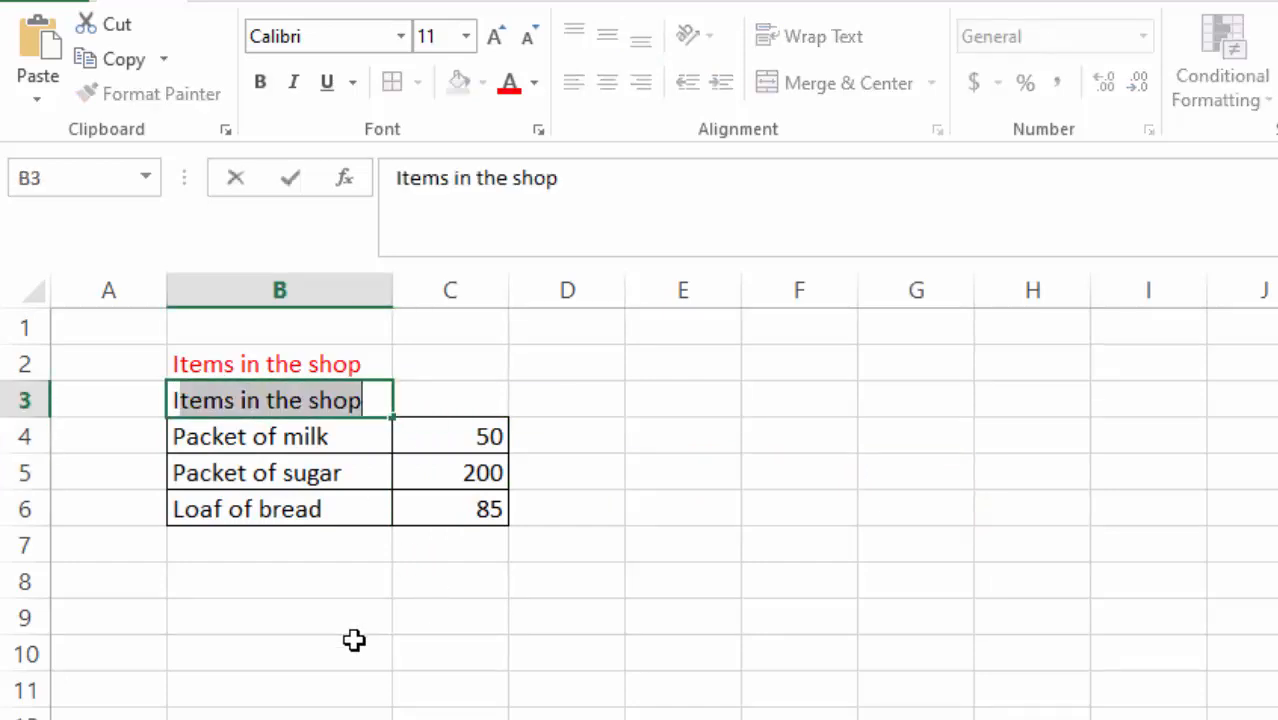
pyautogui.write('te')
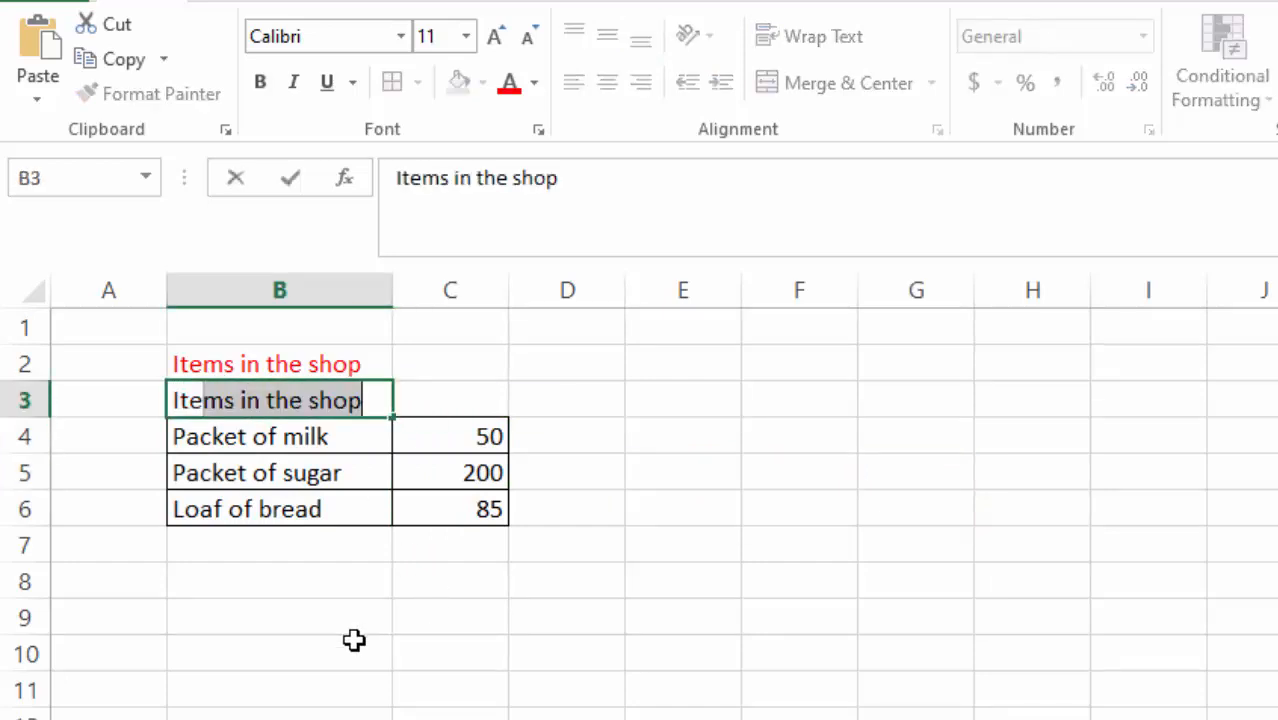
pyautogui.write('ms')
pyautogui.click(879, 673)
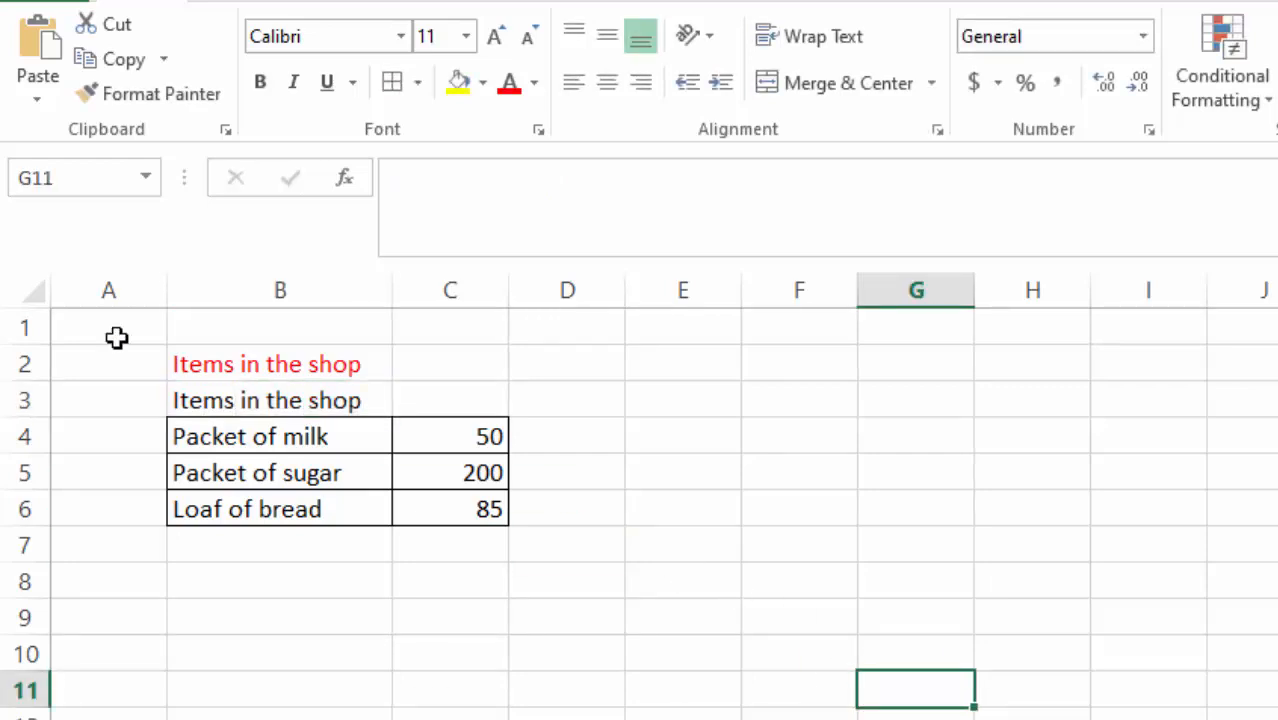
# Step: Shorten the text in cell B3 to "Items"
pyautogui.click(248, 407)
pyautogui.doubleClick(241, 399)
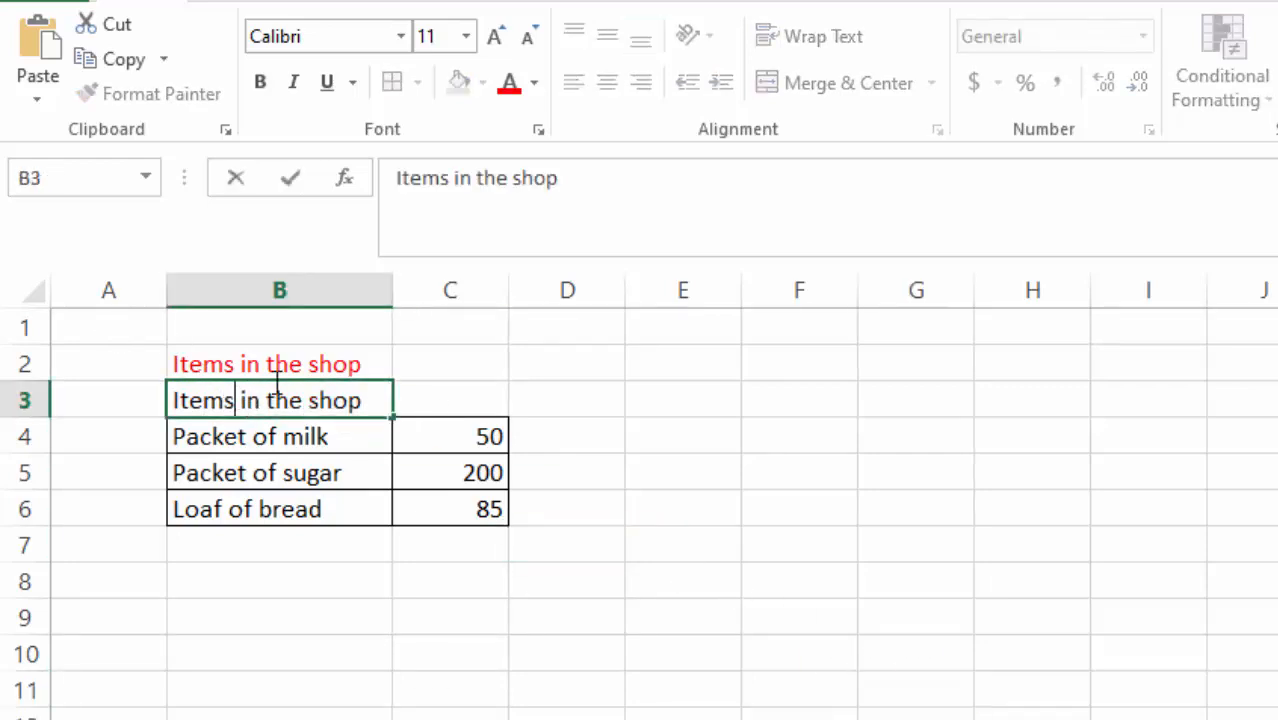
pyautogui.press('Delete')
pyautogui.press('Delete')
pyautogui.press('Delete')
pyautogui.press('Delete')
pyautogui.press('Delete')
pyautogui.press('Delete')
pyautogui.press('Delete')
pyautogui.press('Delete')
pyautogui.press('Delete')
pyautogui.press('Delete')
pyautogui.press('Delete')
pyautogui.press('Delete')
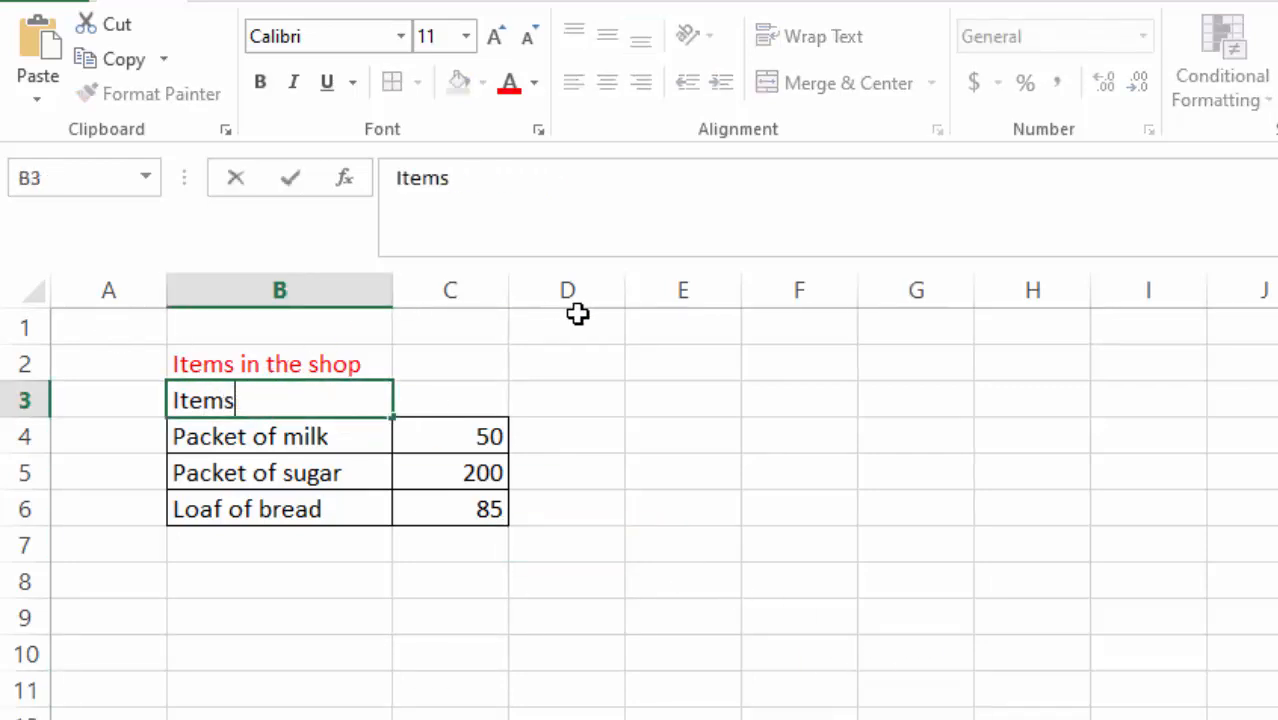
pyautogui.click(700, 505)
# Step: Enter the column heading "Price" in cell C3
pyautogui.click(442, 395)
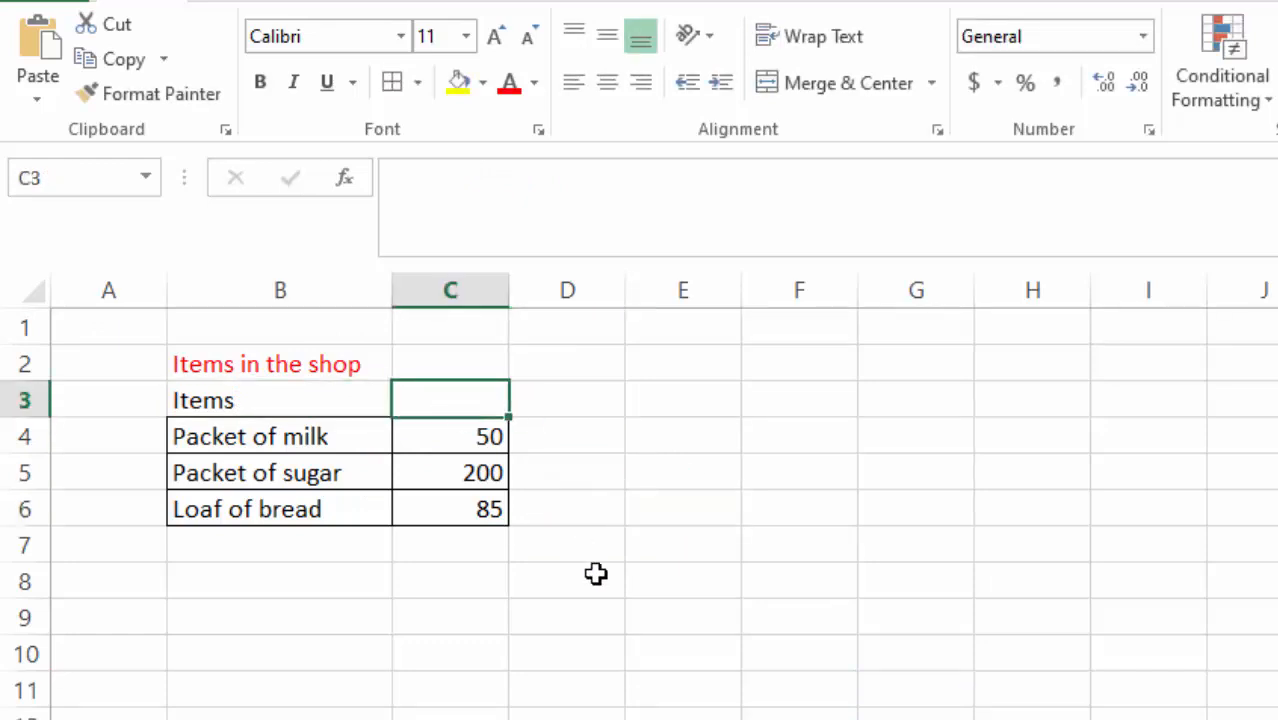
pyautogui.write('Price')
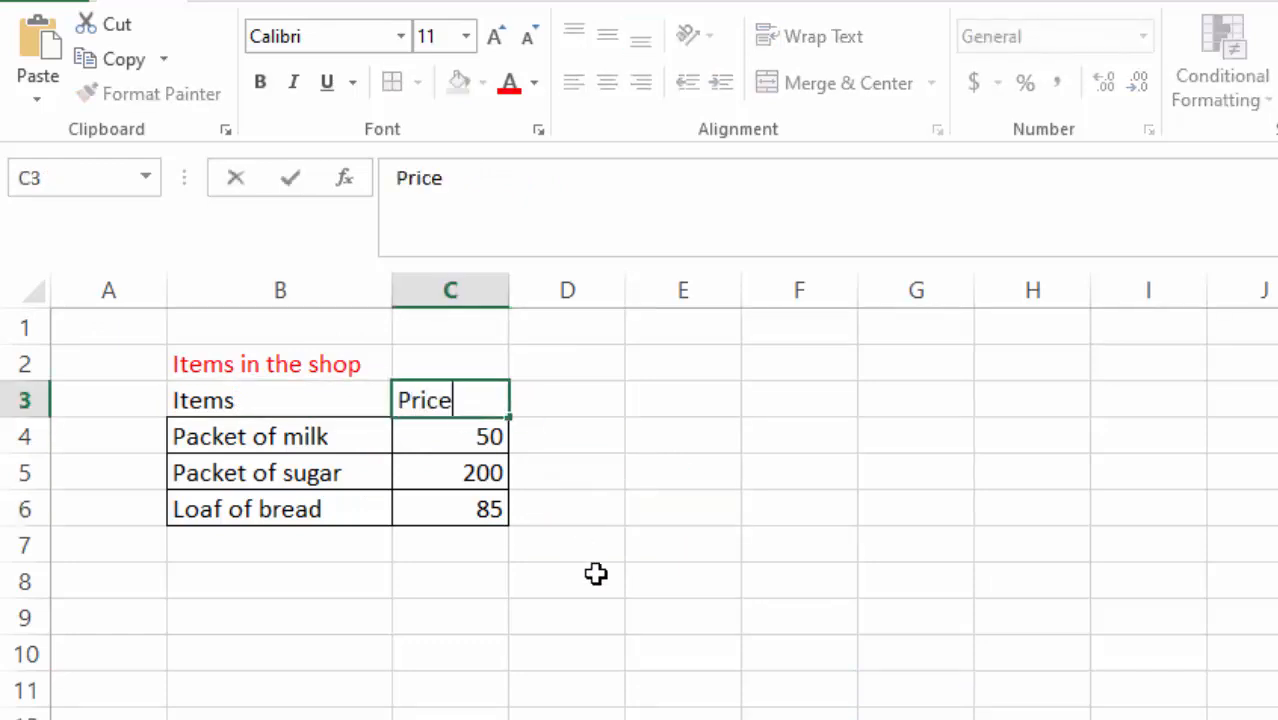
pyautogui.click(771, 573)
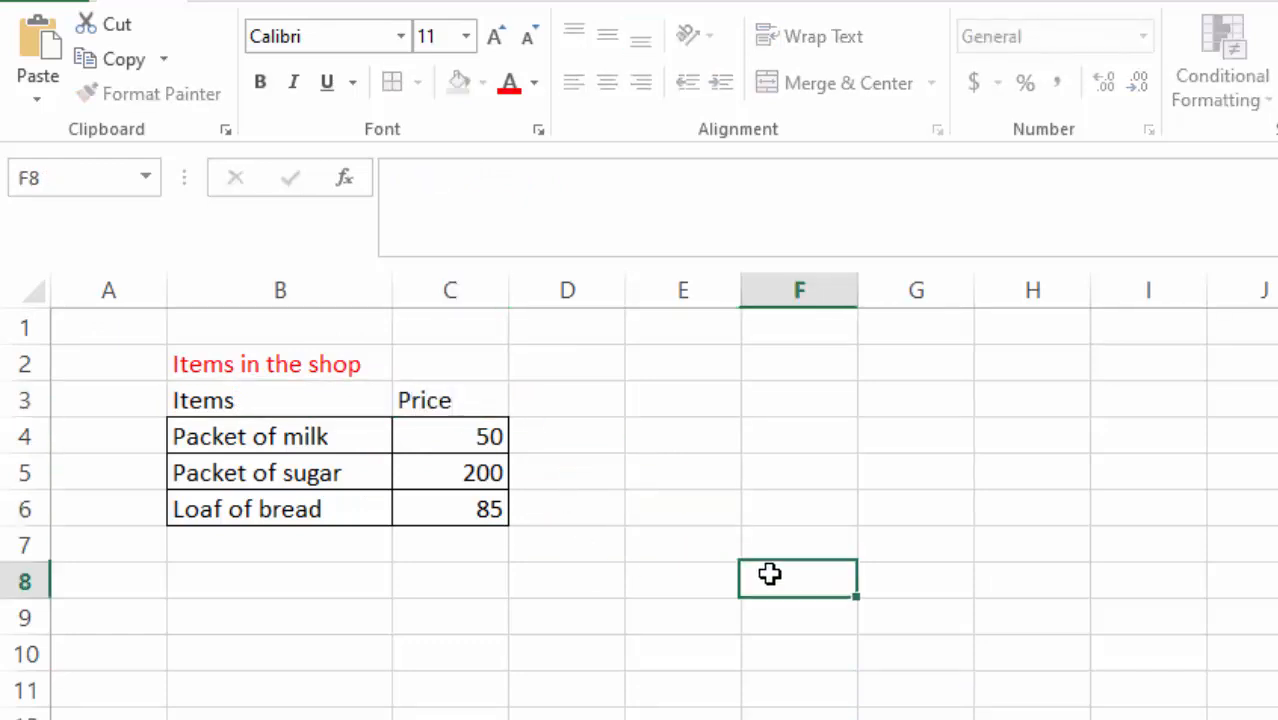
# Step: Apply all borders to the heading cells B3:C3
pyautogui.click(195, 400)
pyautogui.moveTo(297, 408); pyautogui.dragTo(488, 397)
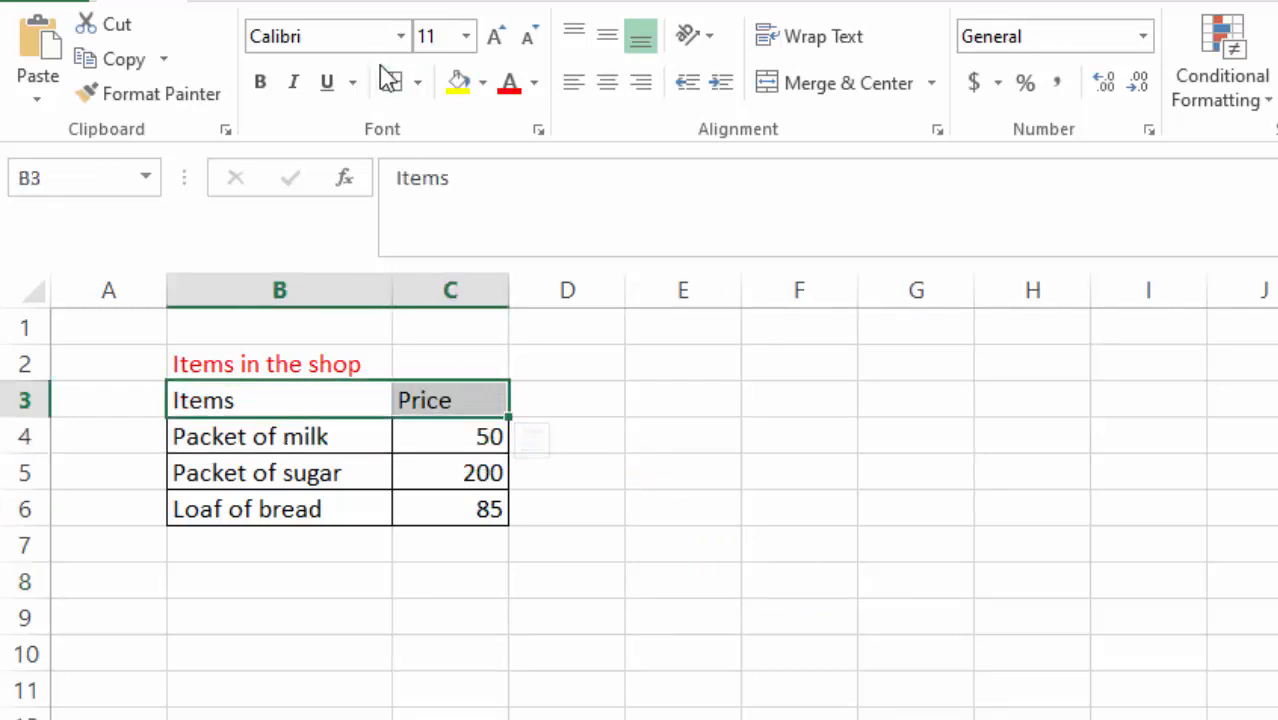
pyautogui.click(1056, 608)
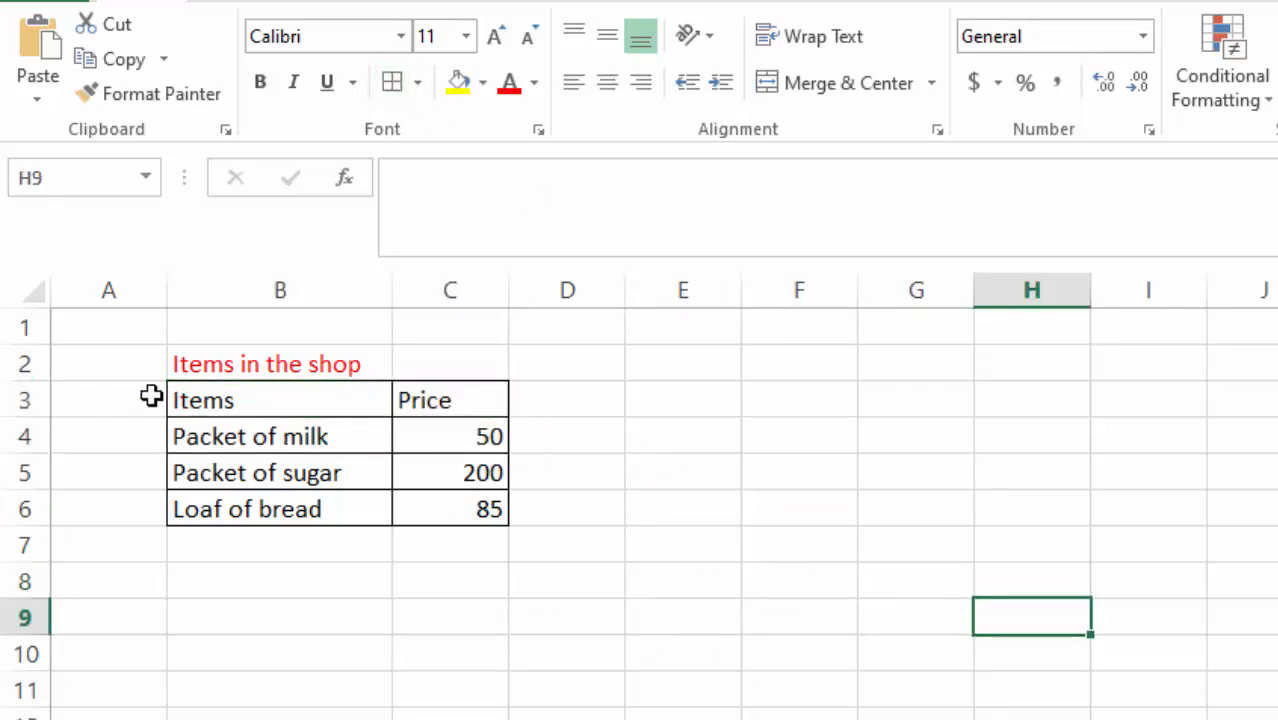
# Step: Fill the heading cells B3:C3 with a light gold theme colour
pyautogui.moveTo(195, 400); pyautogui.dragTo(470, 400)
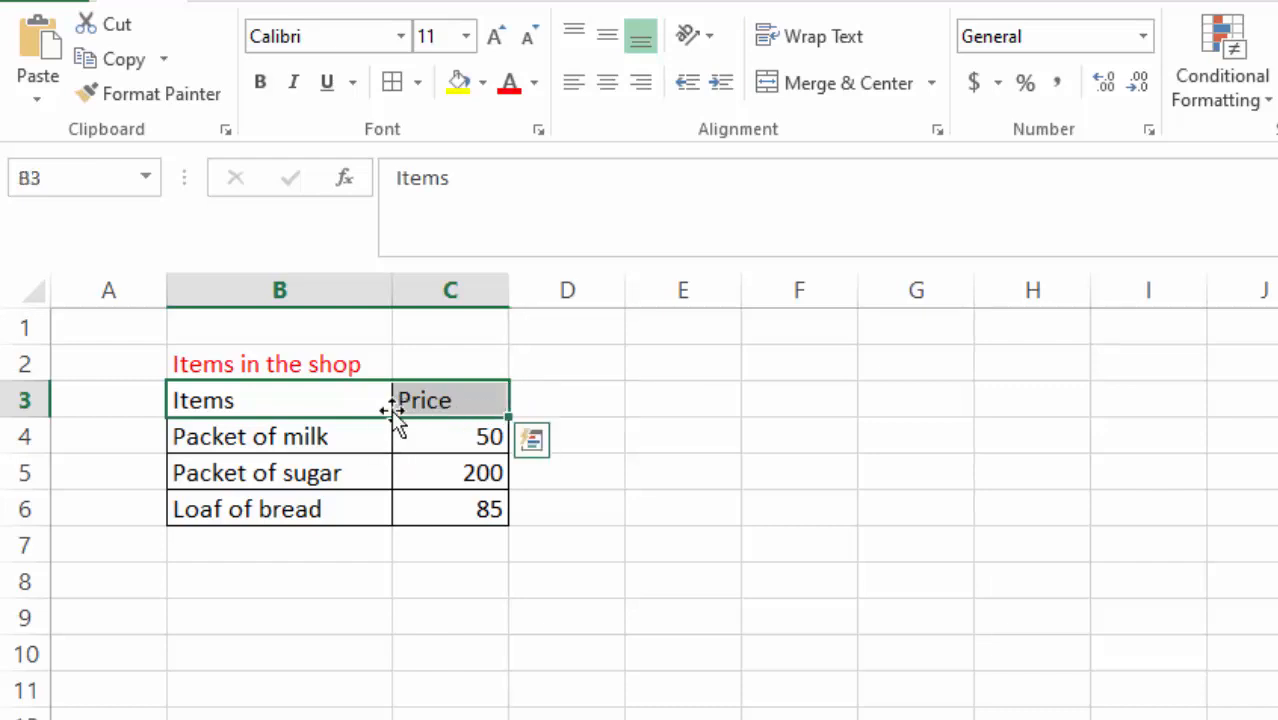
pyautogui.click(799, 402)
pyautogui.moveTo(195, 399); pyautogui.dragTo(469, 404)
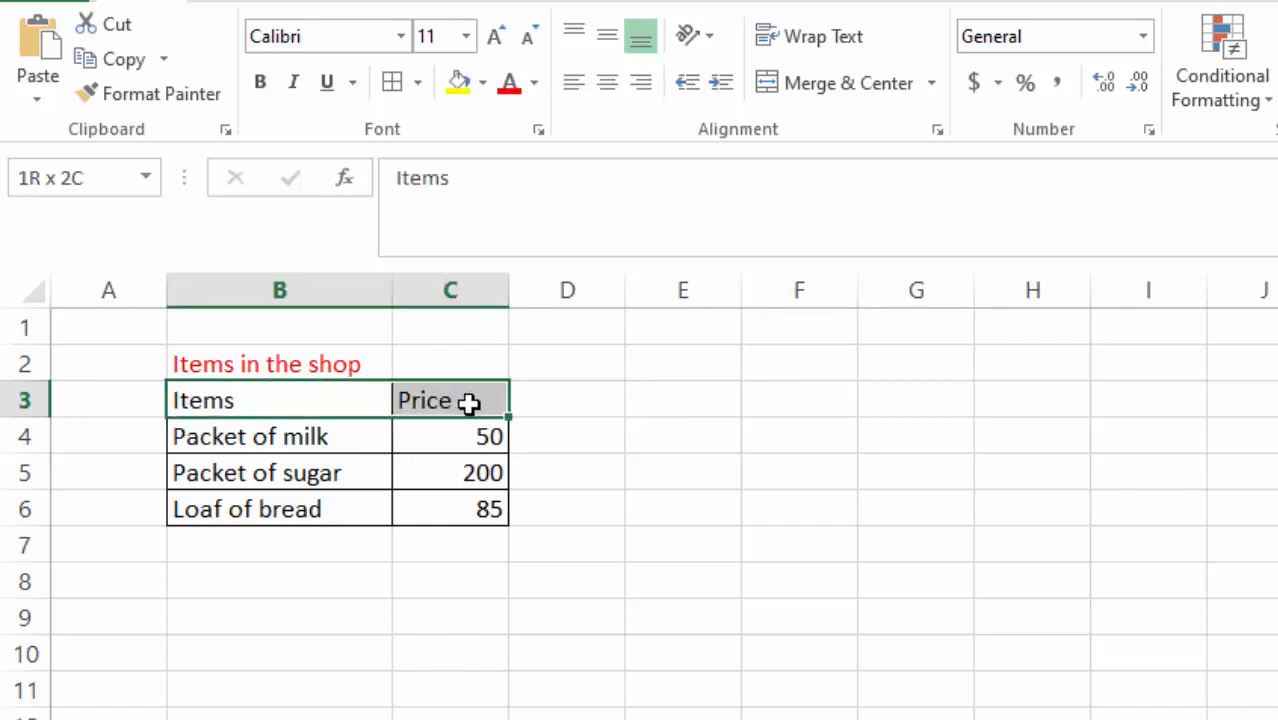
pyautogui.click(458, 84)
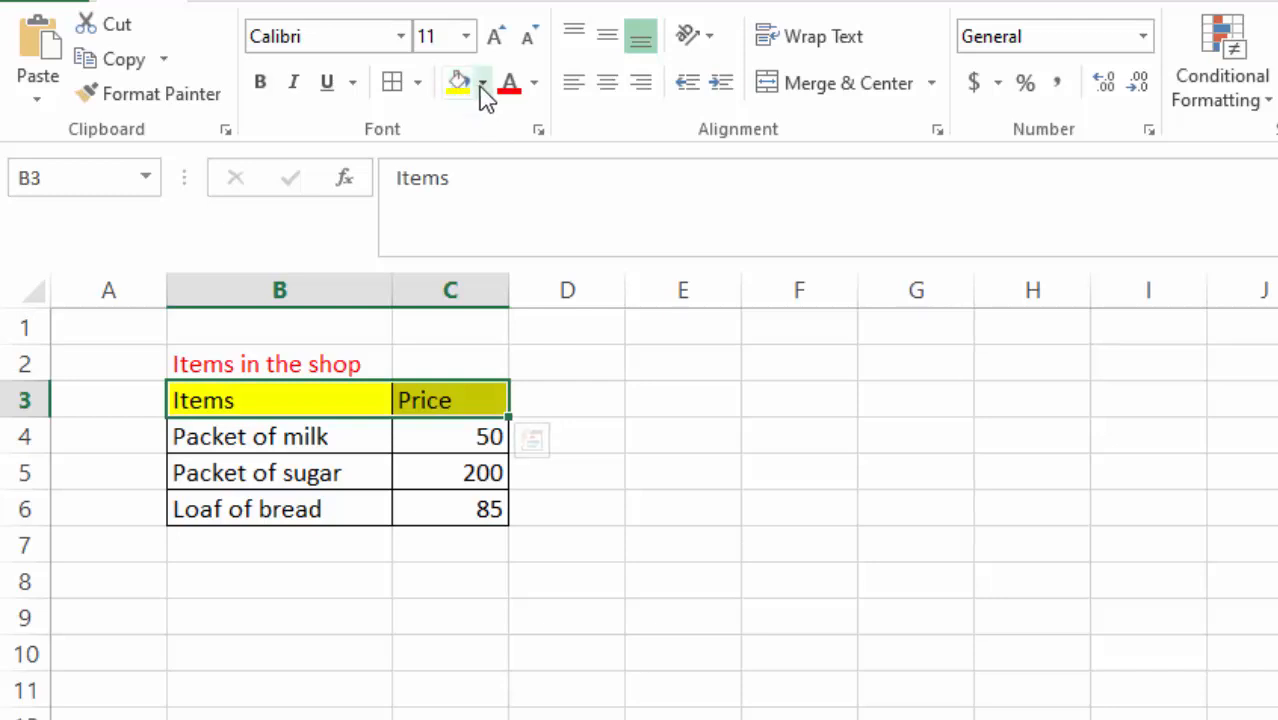
pyautogui.click(484, 85)
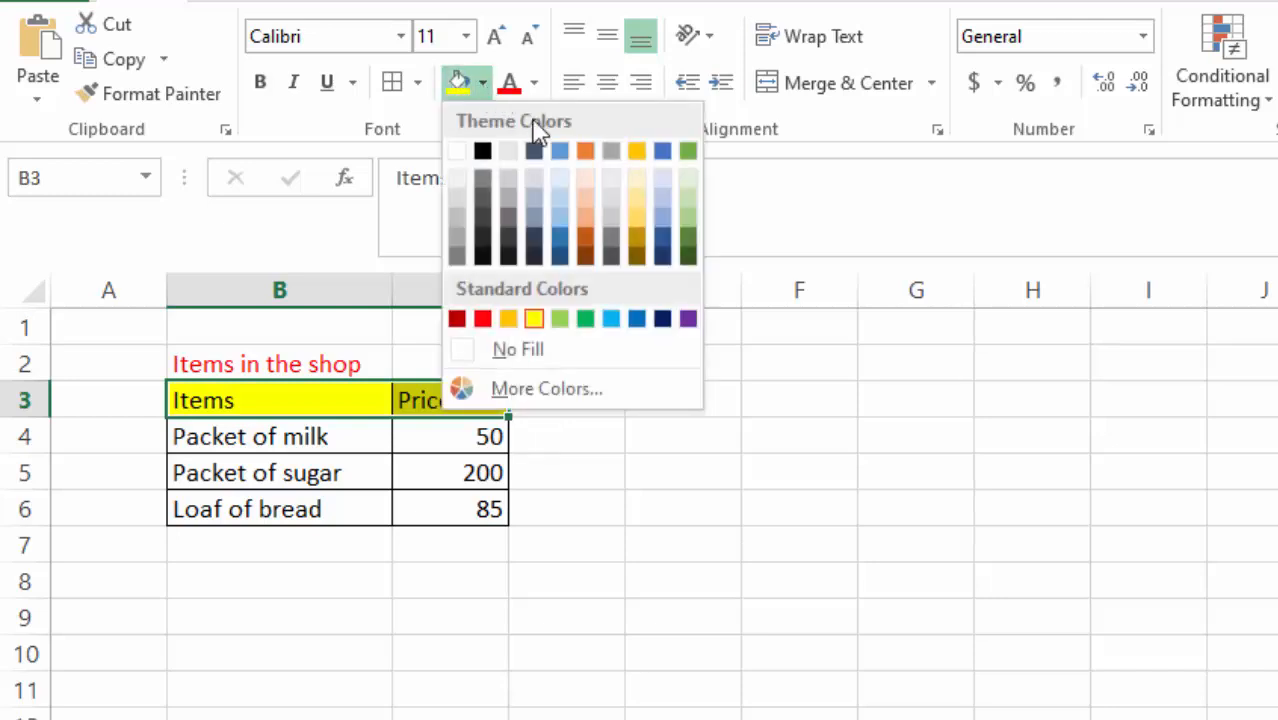
pyautogui.click(636, 220)
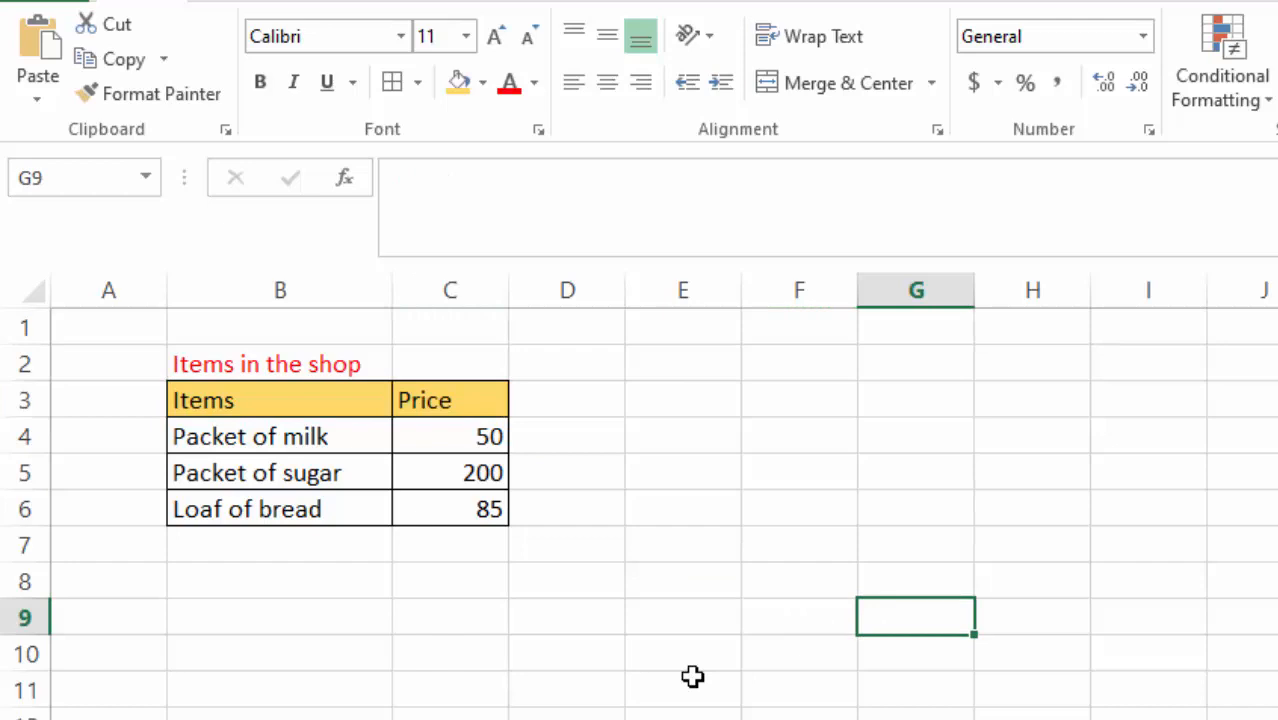
pyautogui.click(997, 465)
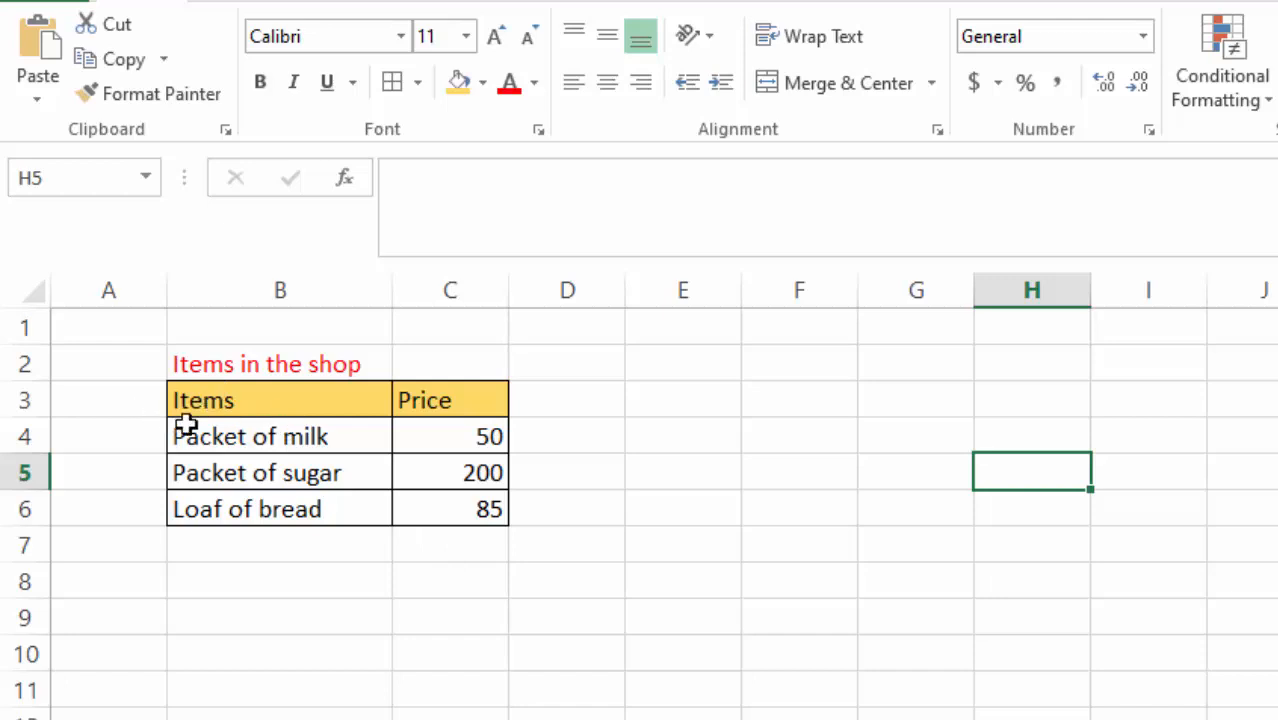
# Step: Enter the column heading "No." in cell A3
pyautogui.click(142, 401)
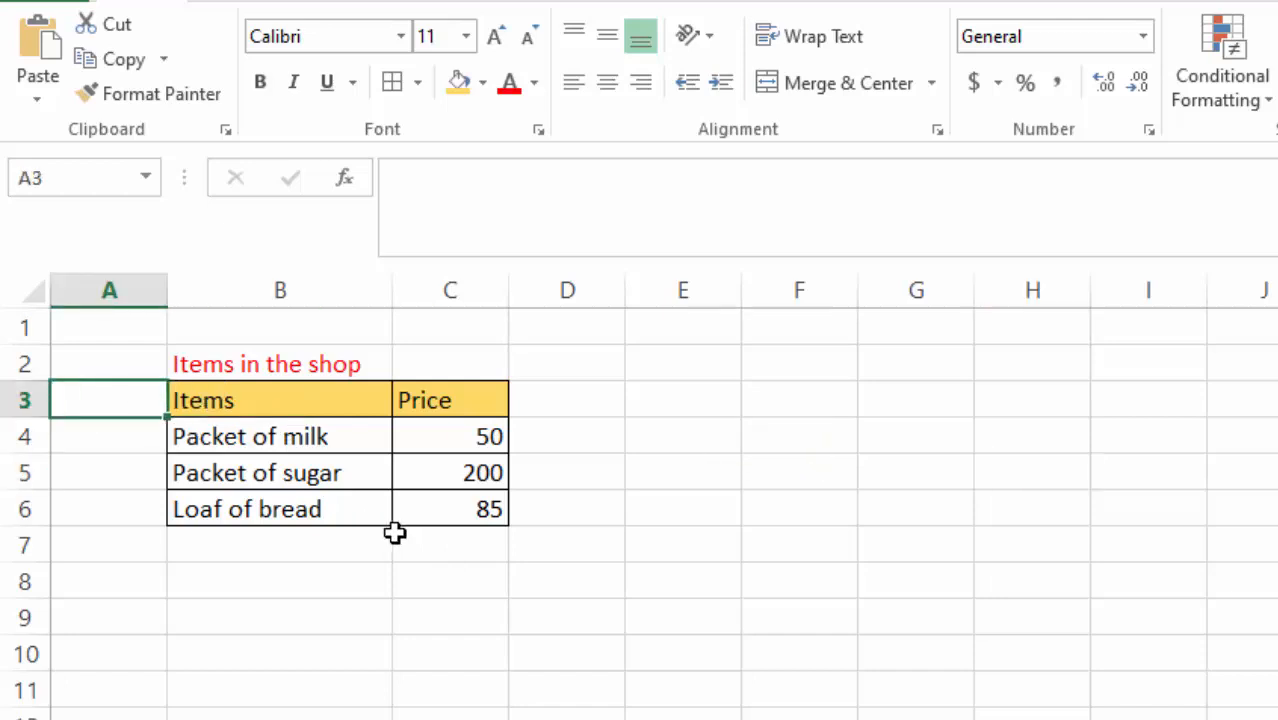
pyautogui.write('N')
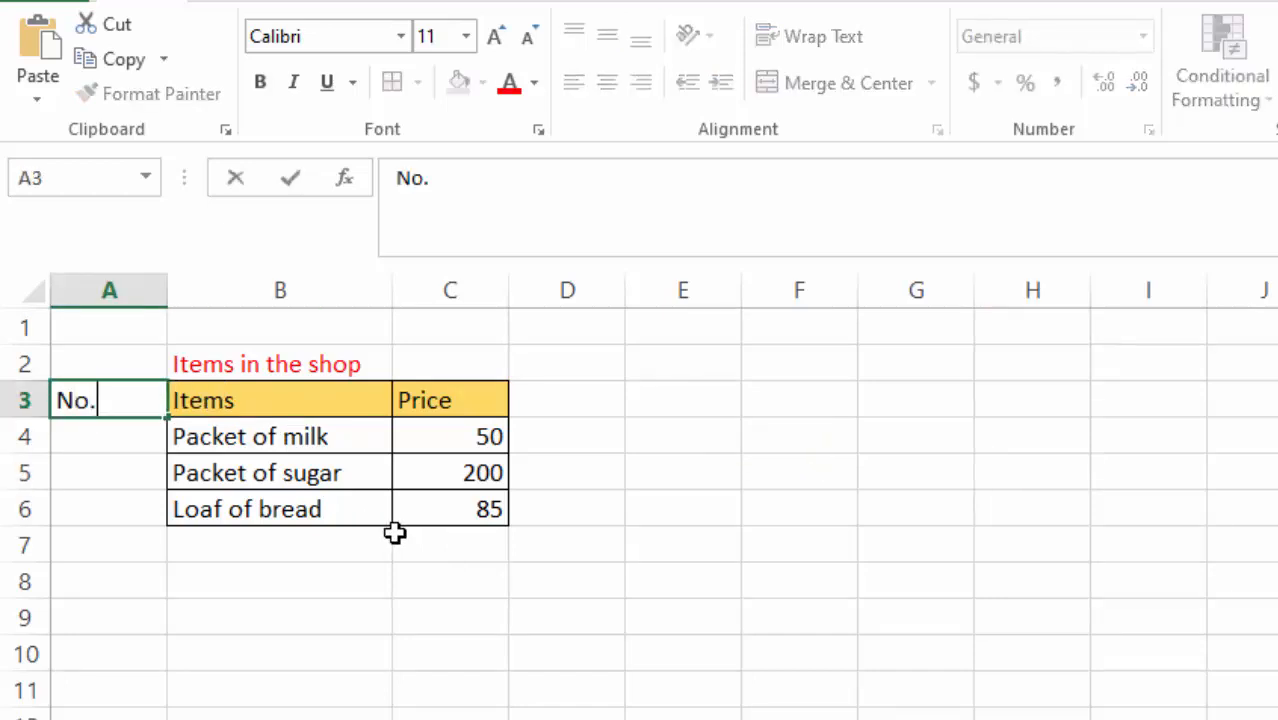
pyautogui.write('o.')
pyautogui.click(214, 636)
# Step: Apply all borders to the number column range A3:A6
pyautogui.click(114, 403)
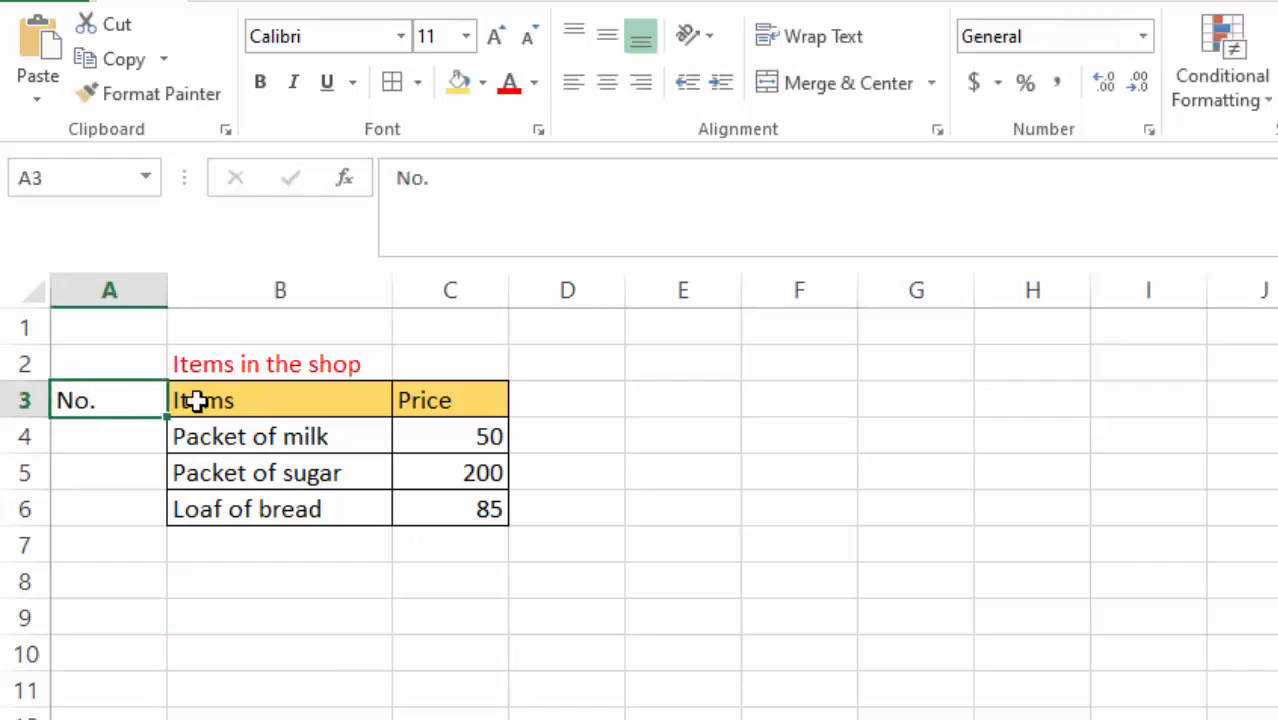
pyautogui.moveTo(97, 399); pyautogui.dragTo(106, 506)
pyautogui.click(392, 82)
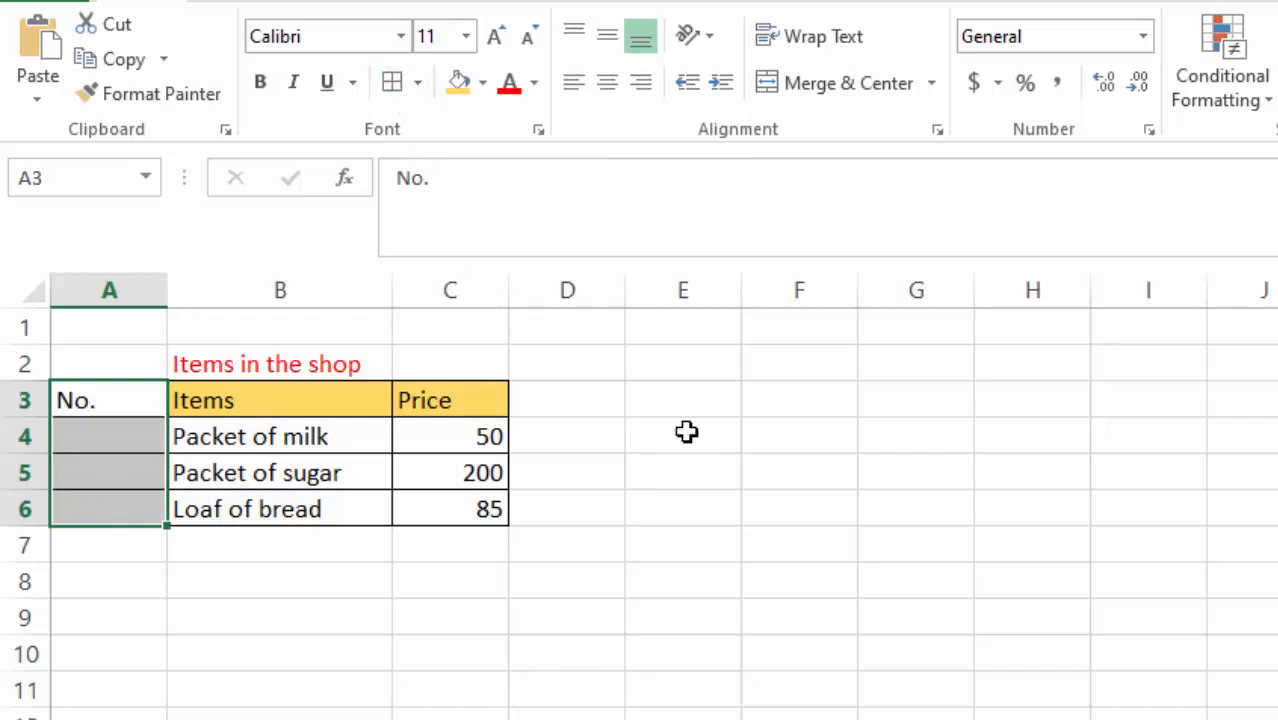
pyautogui.click(971, 541)
# Step: Number the items by entering 1, 2 and 3 in cells A4 to A6
pyautogui.click(137, 430)
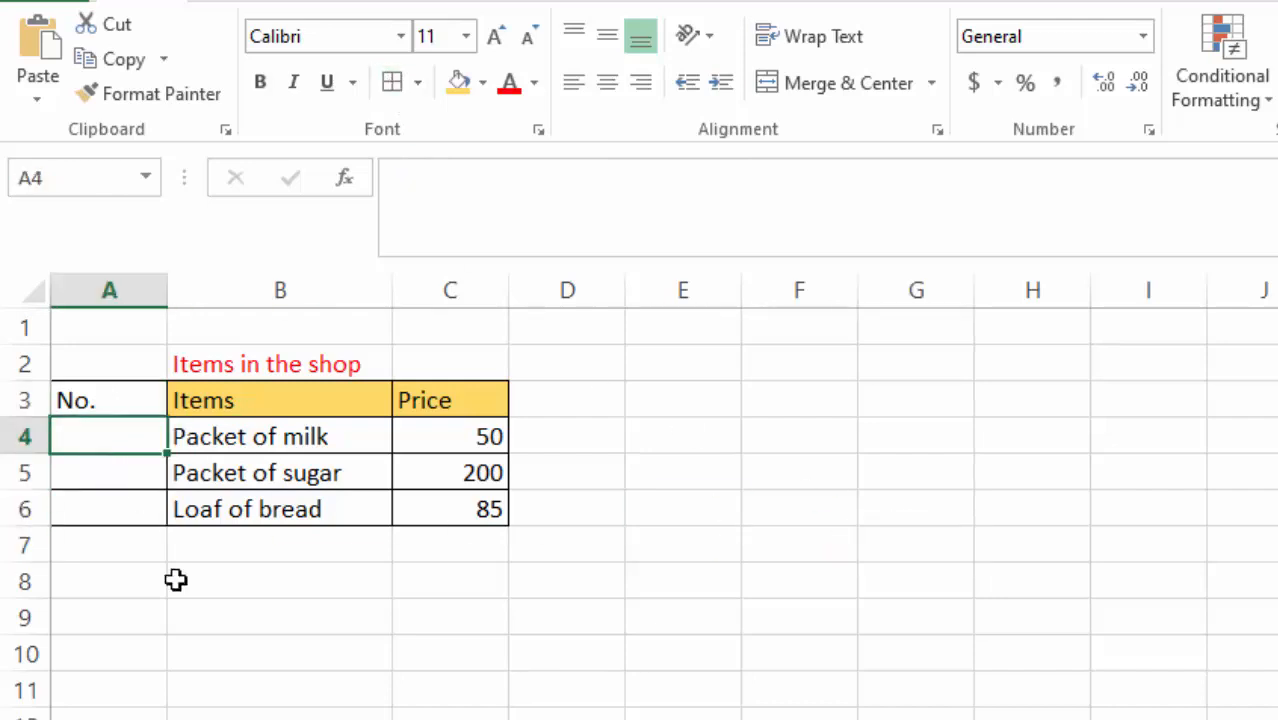
pyautogui.write('1')
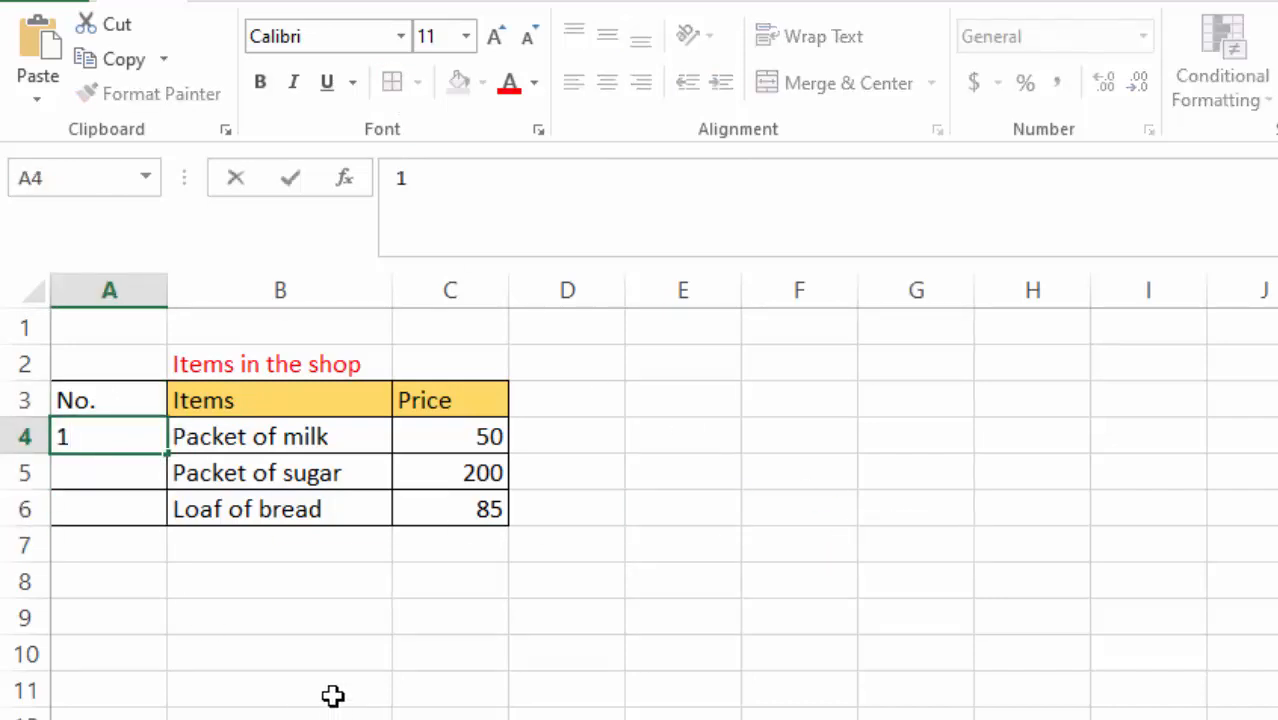
pyautogui.press('Return')
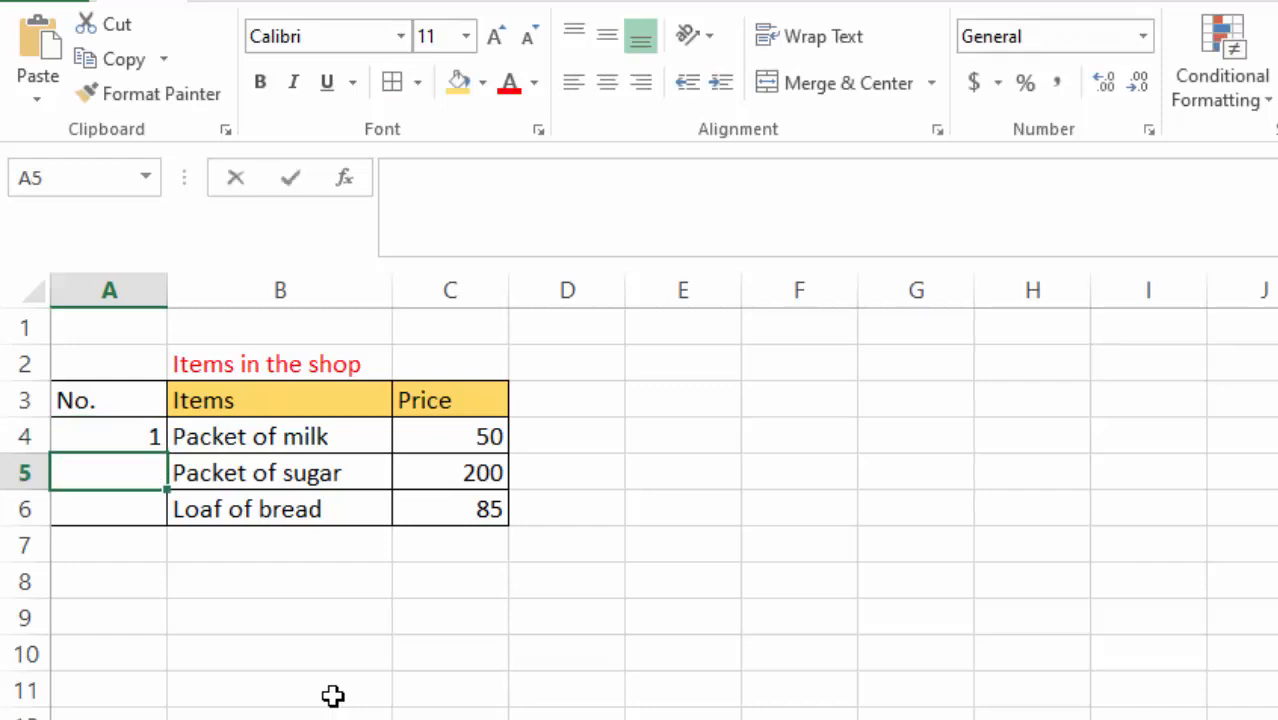
pyautogui.write('2')
pyautogui.press('Return')
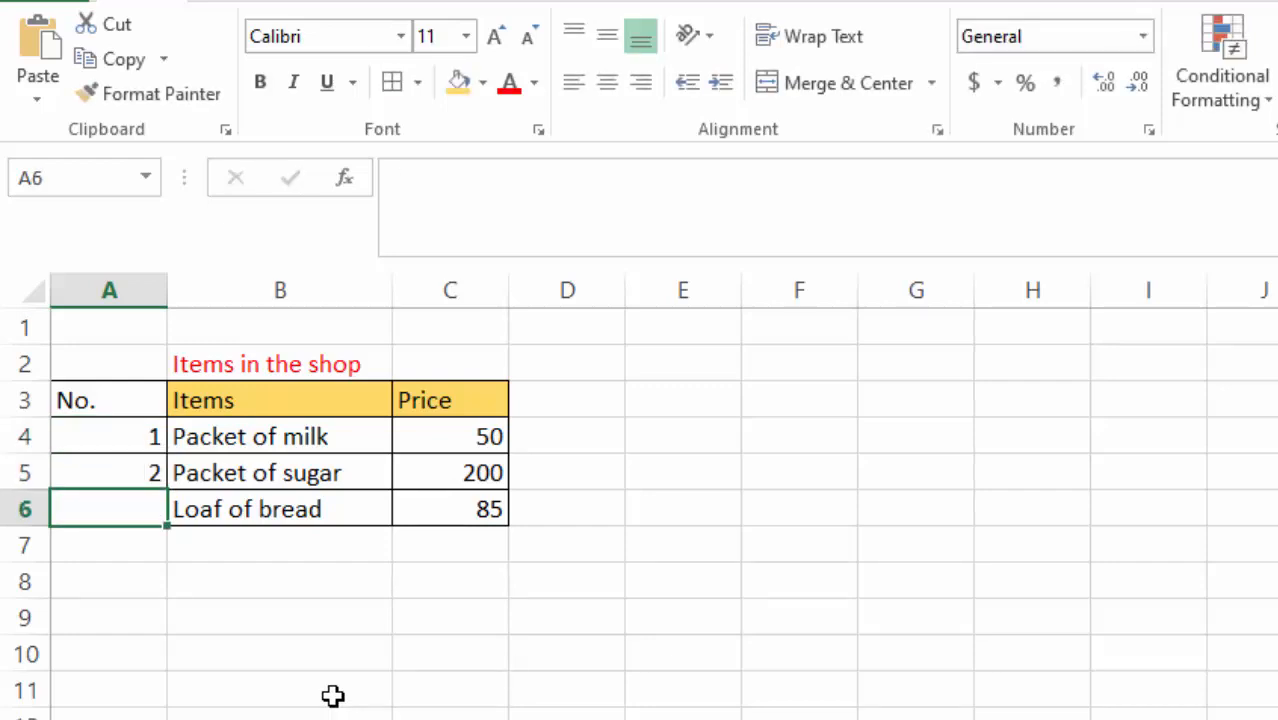
pyautogui.write('3')
pyautogui.click(422, 697)
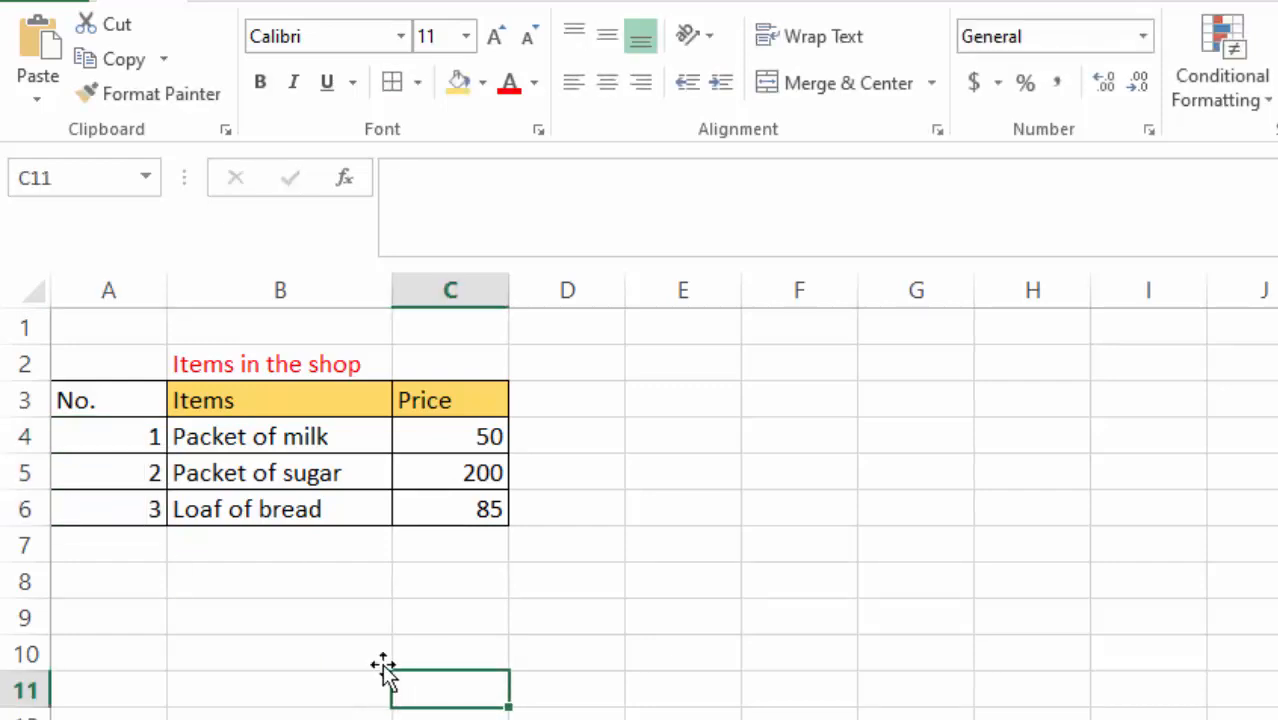
# Step: Centre the contents of the number column range A3:A6 horizontally
pyautogui.moveTo(124, 415); pyautogui.dragTo(130, 518)
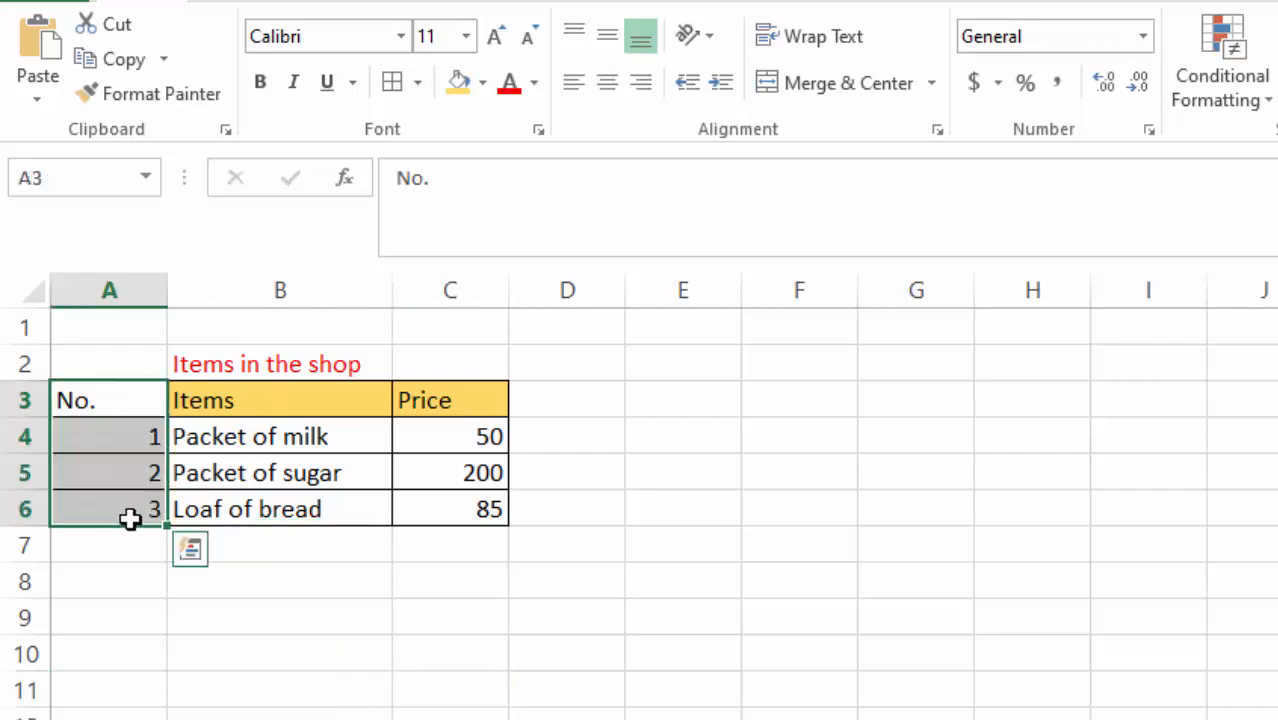
pyautogui.click(608, 84)
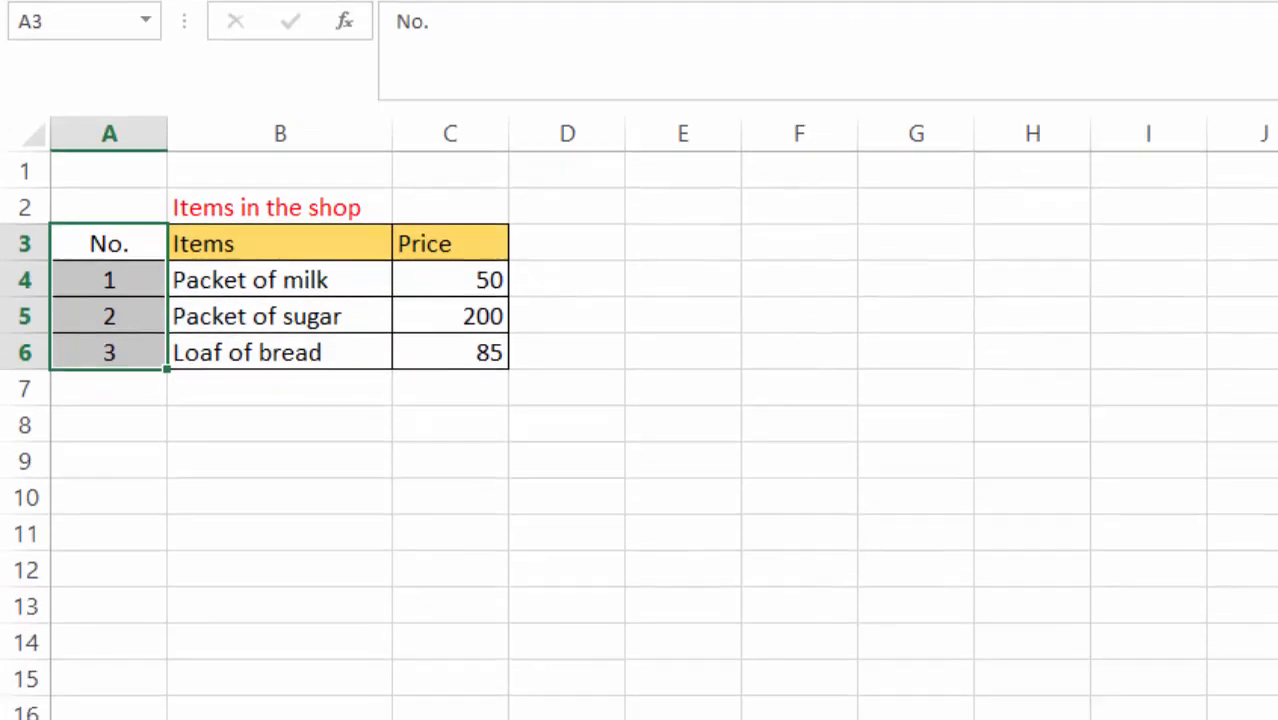
pyautogui.click(997, 262)
# Step: Fill the "No." heading cell A3 with the same light gold as the other headings
pyautogui.click(88, 136)
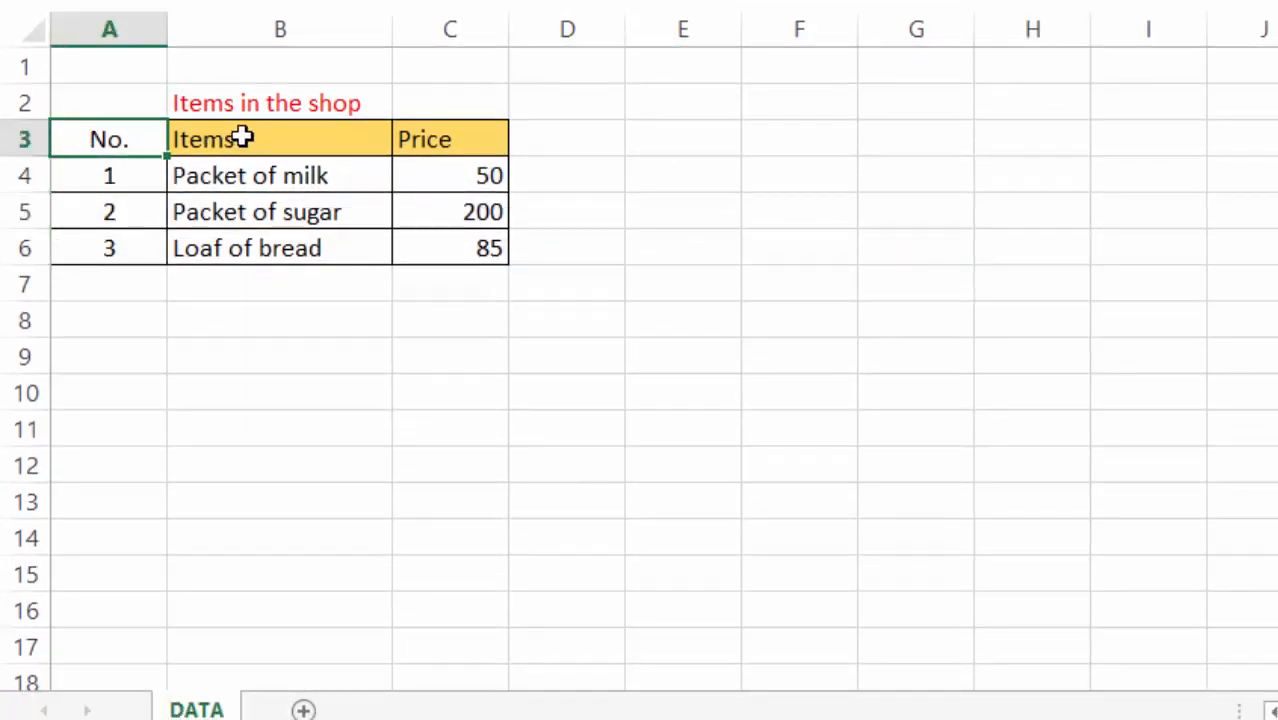
pyautogui.click(447, 0)
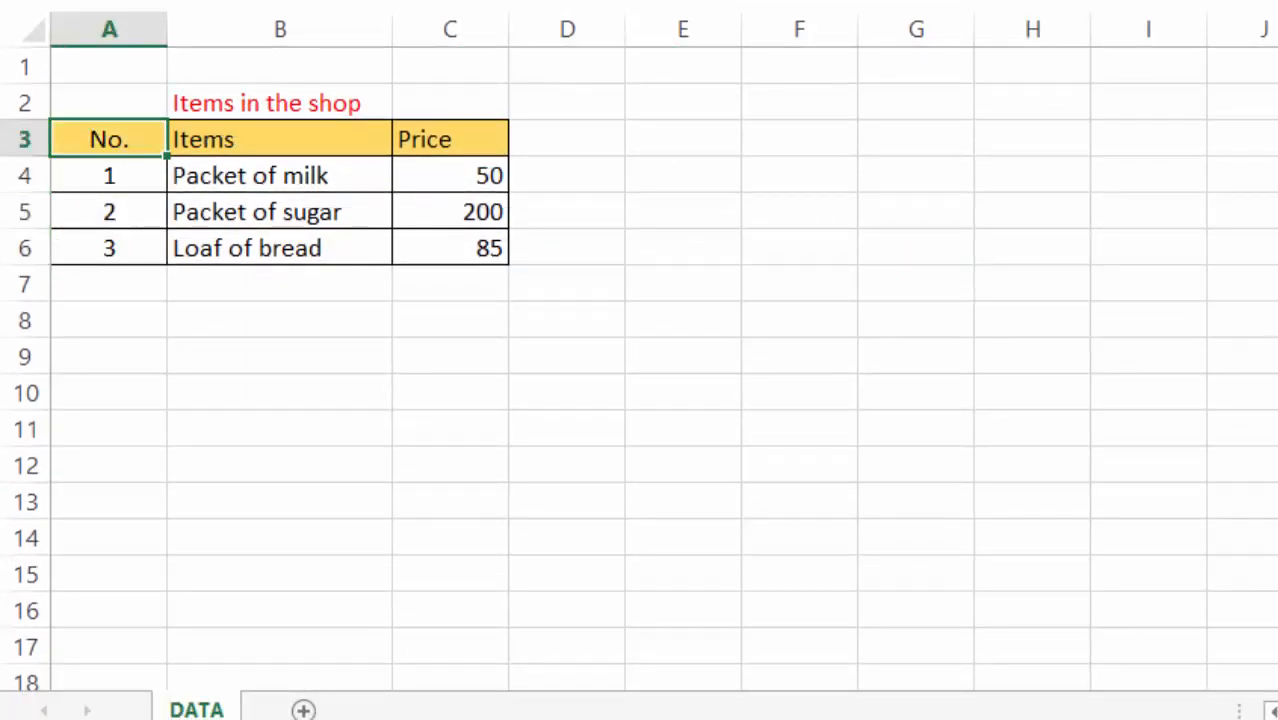
pyautogui.click(806, 240)
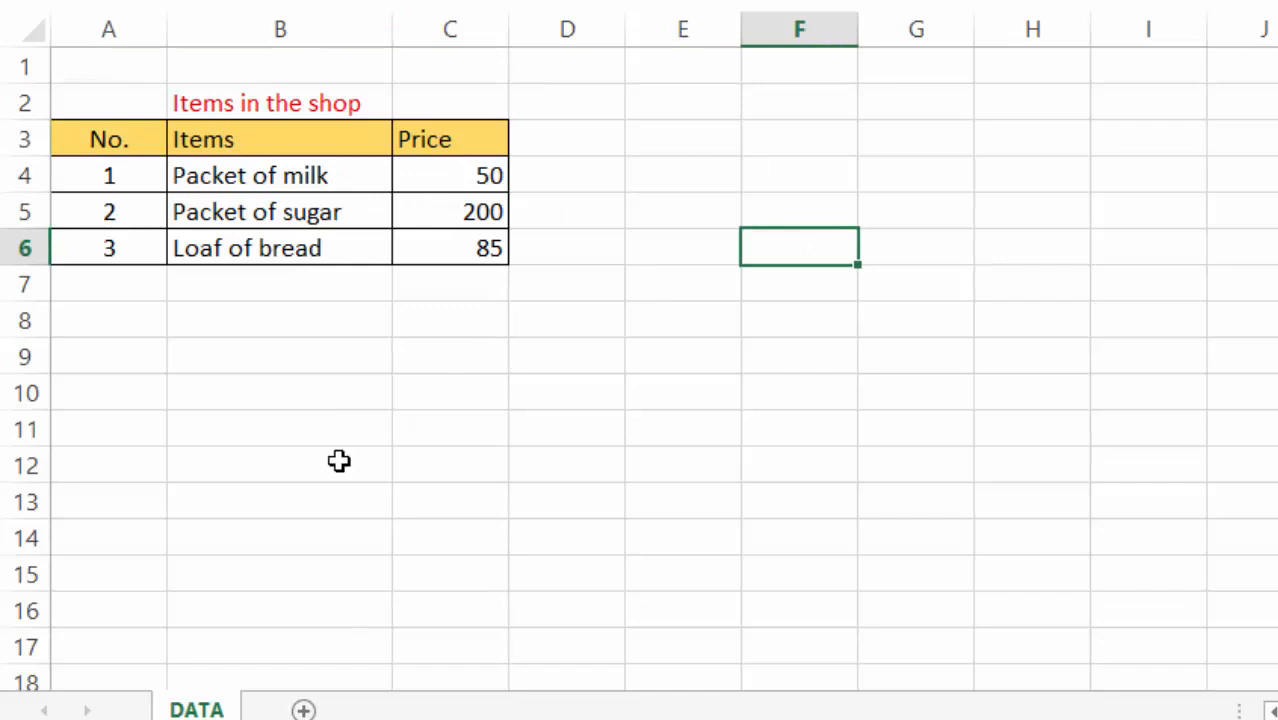
# Step: Extend the number series in A4:A6 down to cell A13 so the numbering runs through 10
pyautogui.click(639, 109)
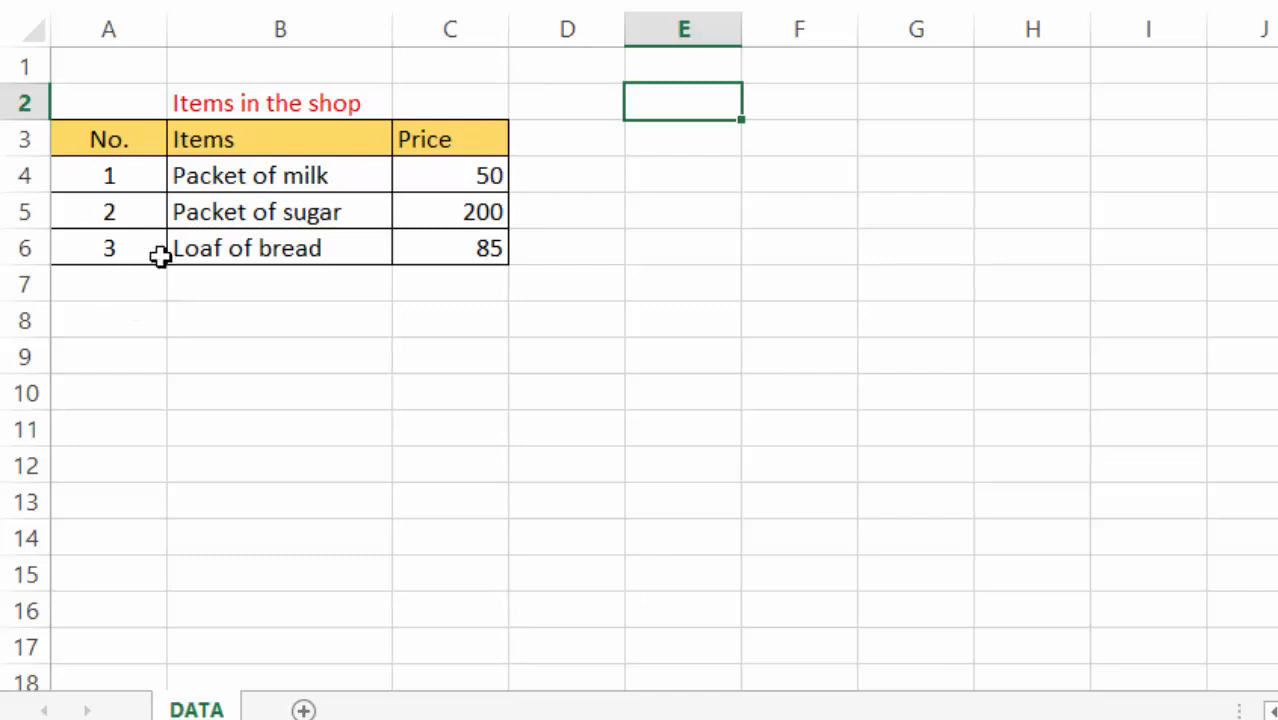
pyautogui.click(103, 278)
pyautogui.click(108, 315)
pyautogui.click(108, 357)
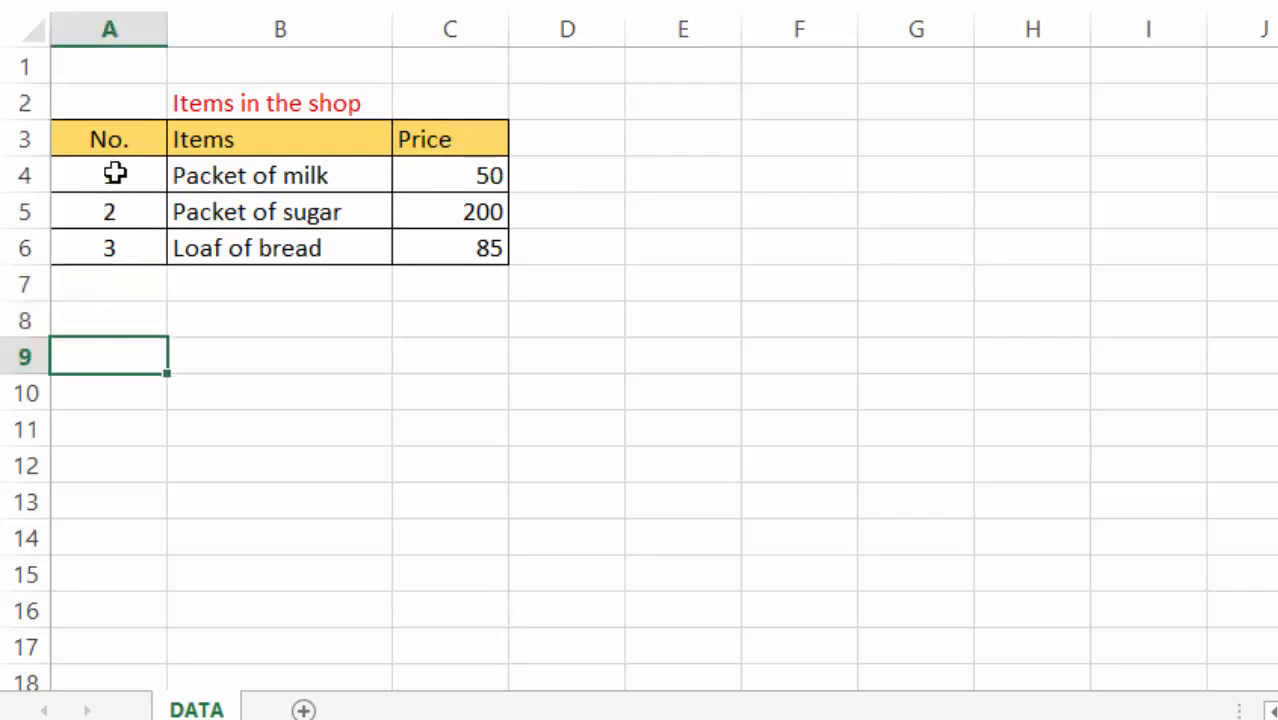
pyautogui.moveTo(115, 173); pyautogui.dragTo(120, 251)
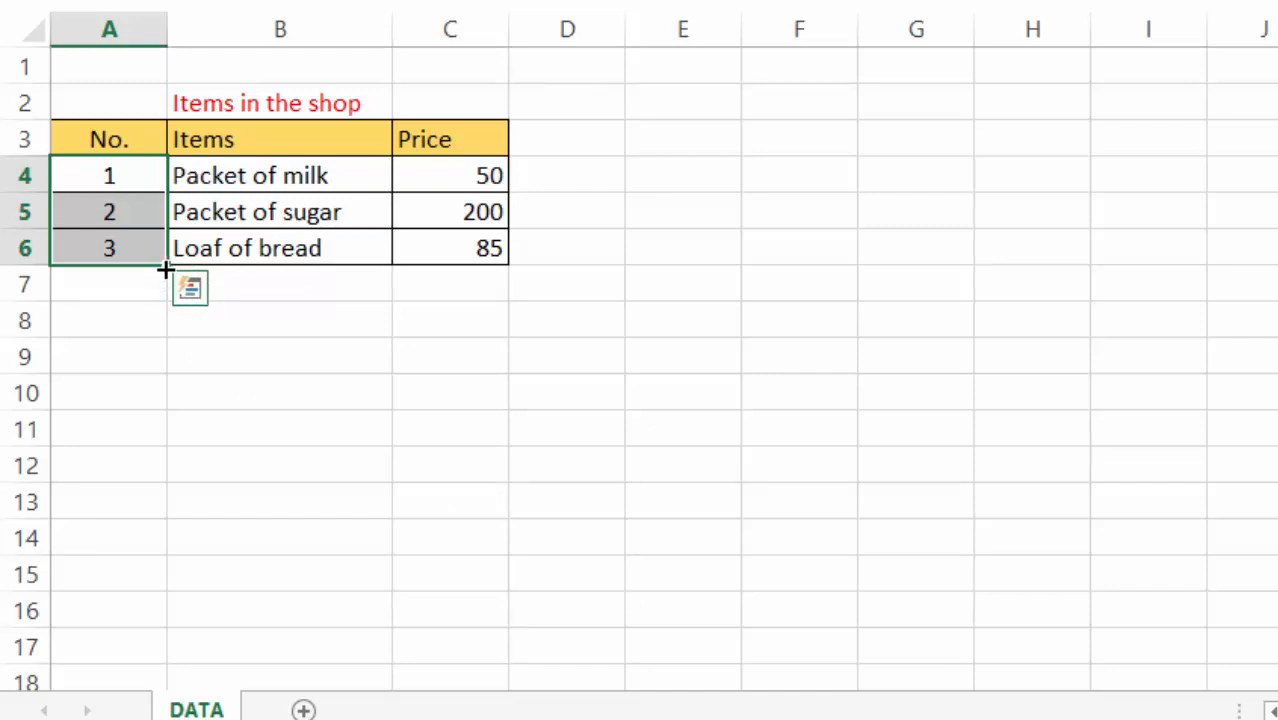
pyautogui.moveTo(165, 268); pyautogui.dragTo(169, 507)
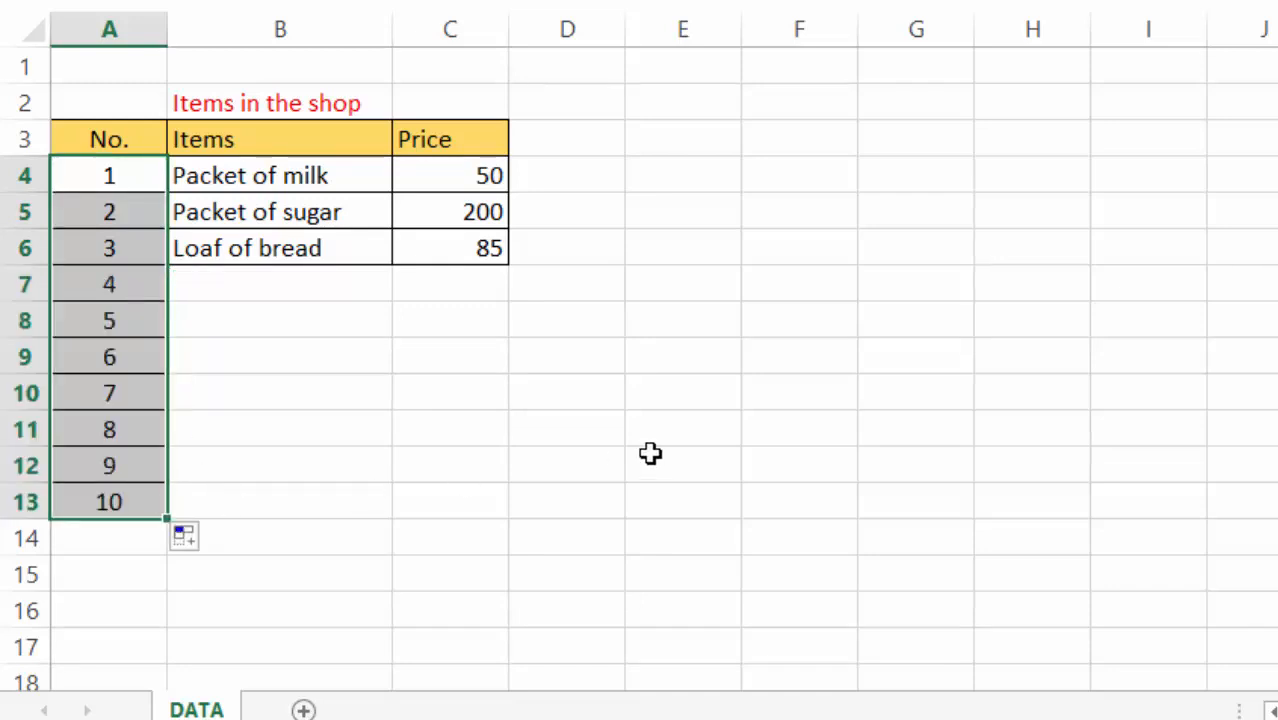
pyautogui.moveTo(638, 459); pyautogui.dragTo(567, 463)
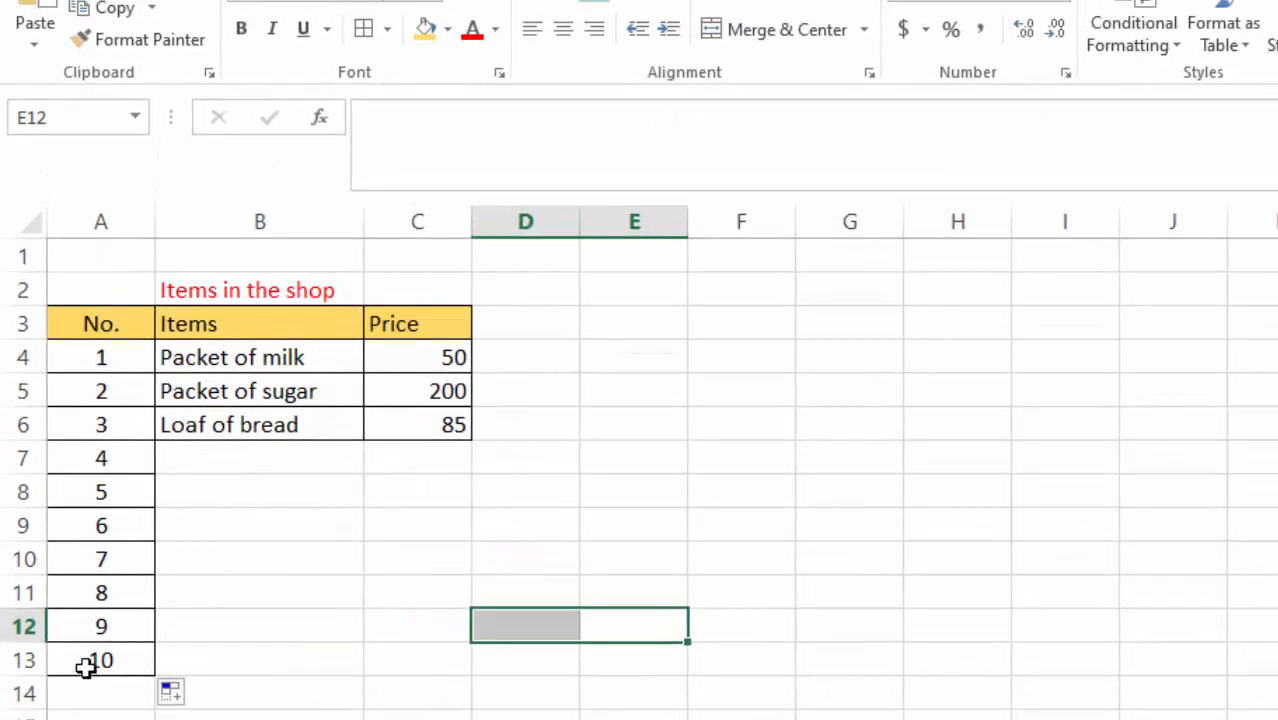
pyautogui.click(925, 478)
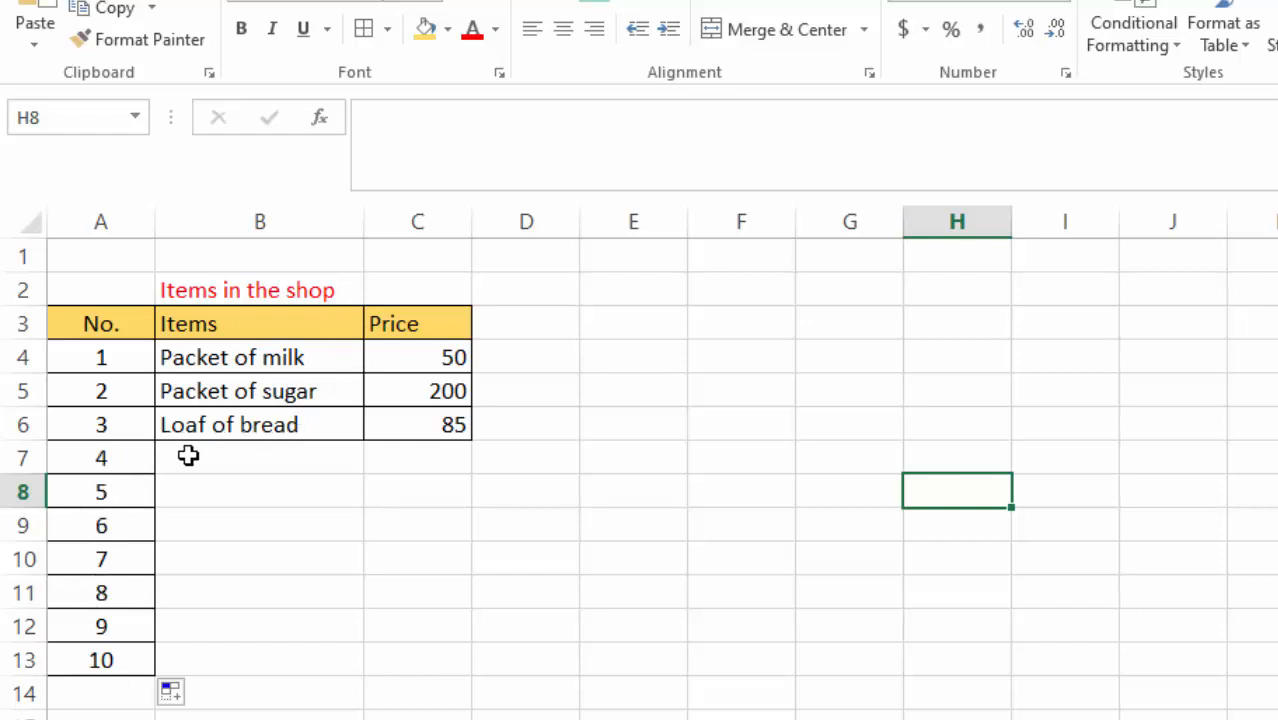
# Step: Apply all borders to the empty item and price cells B7:C13
pyautogui.moveTo(188, 454); pyautogui.dragTo(455, 675)
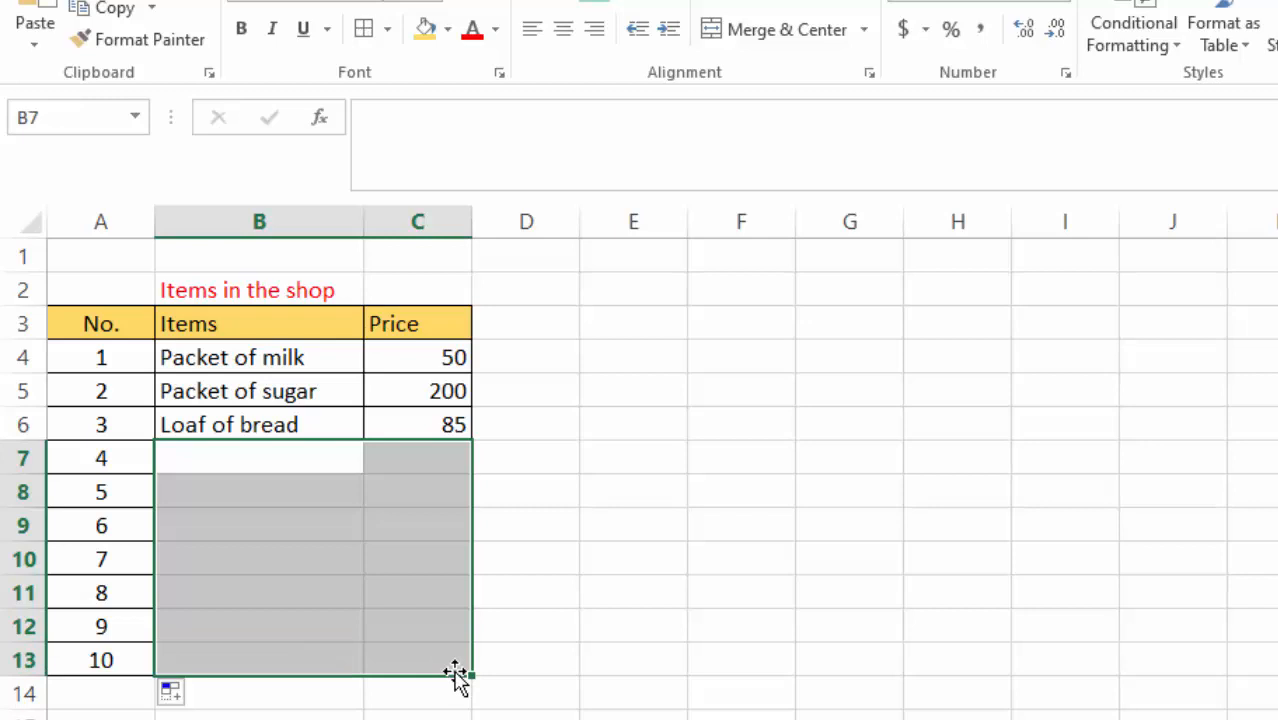
pyautogui.click(363, 30)
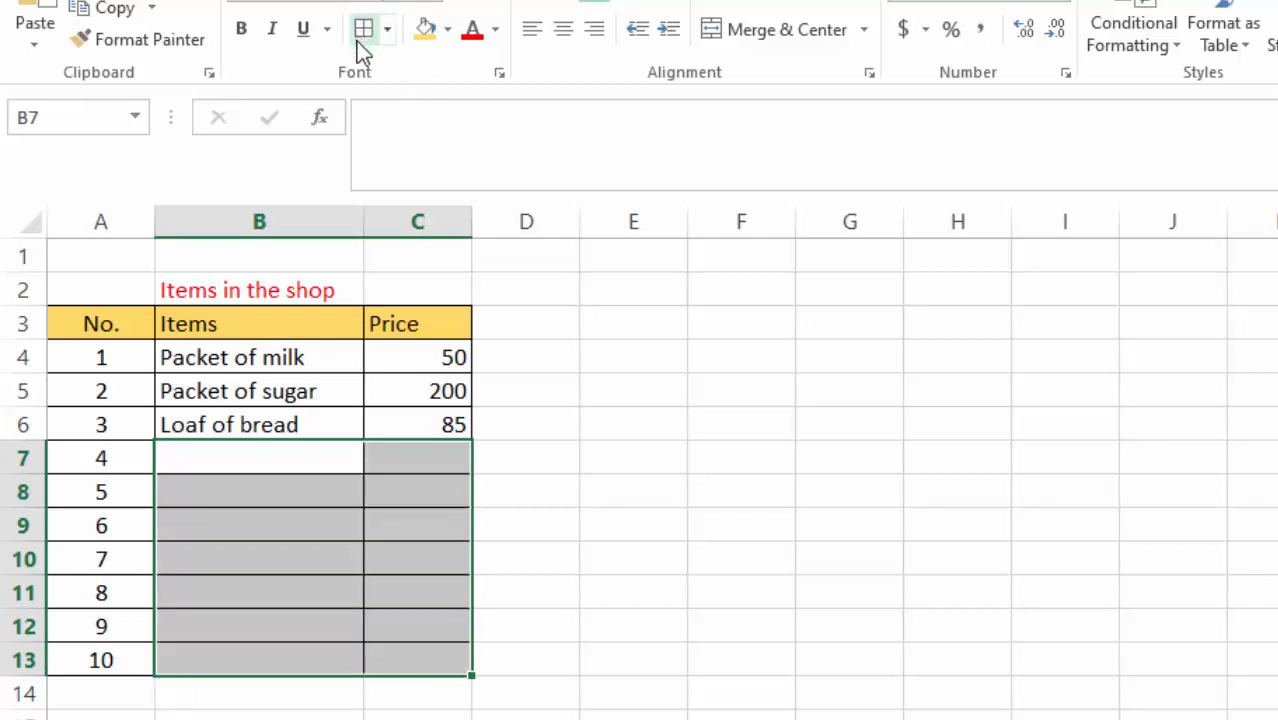
pyautogui.click(699, 522)
pyautogui.scroll(-4, 670, 353)
pyautogui.scroll(4, 670, 353)
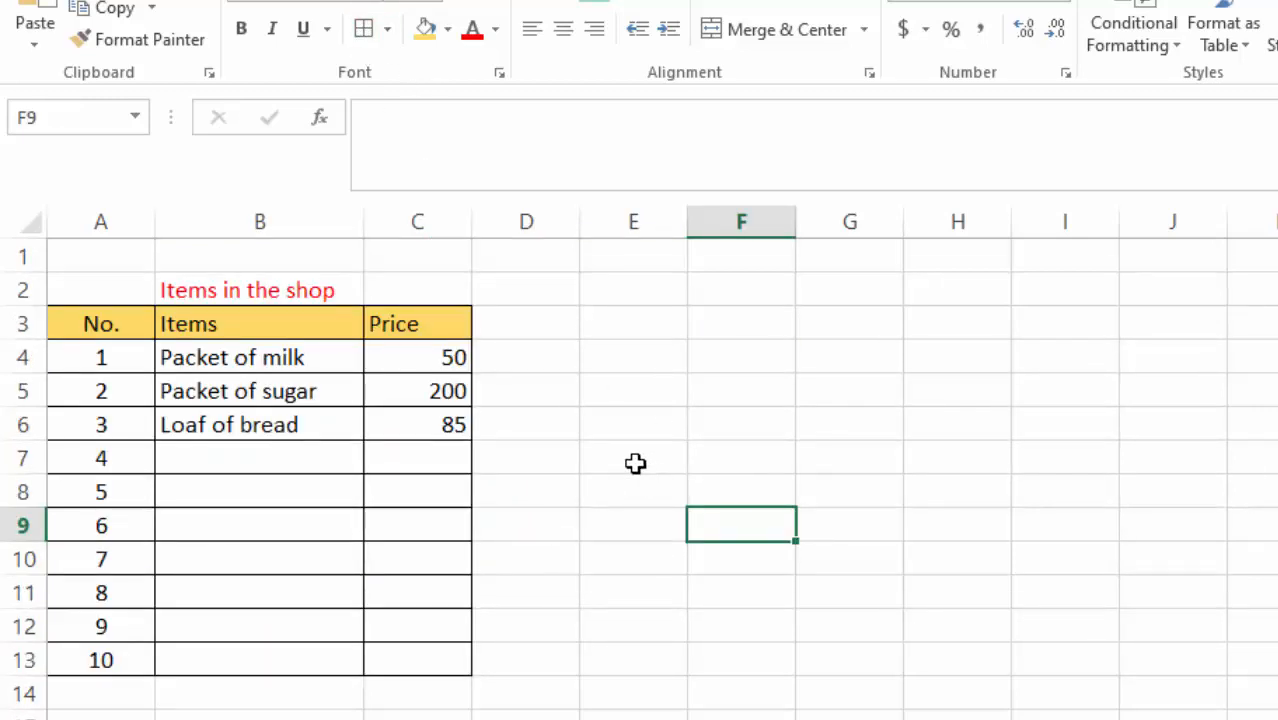
pyautogui.click(961, 400)
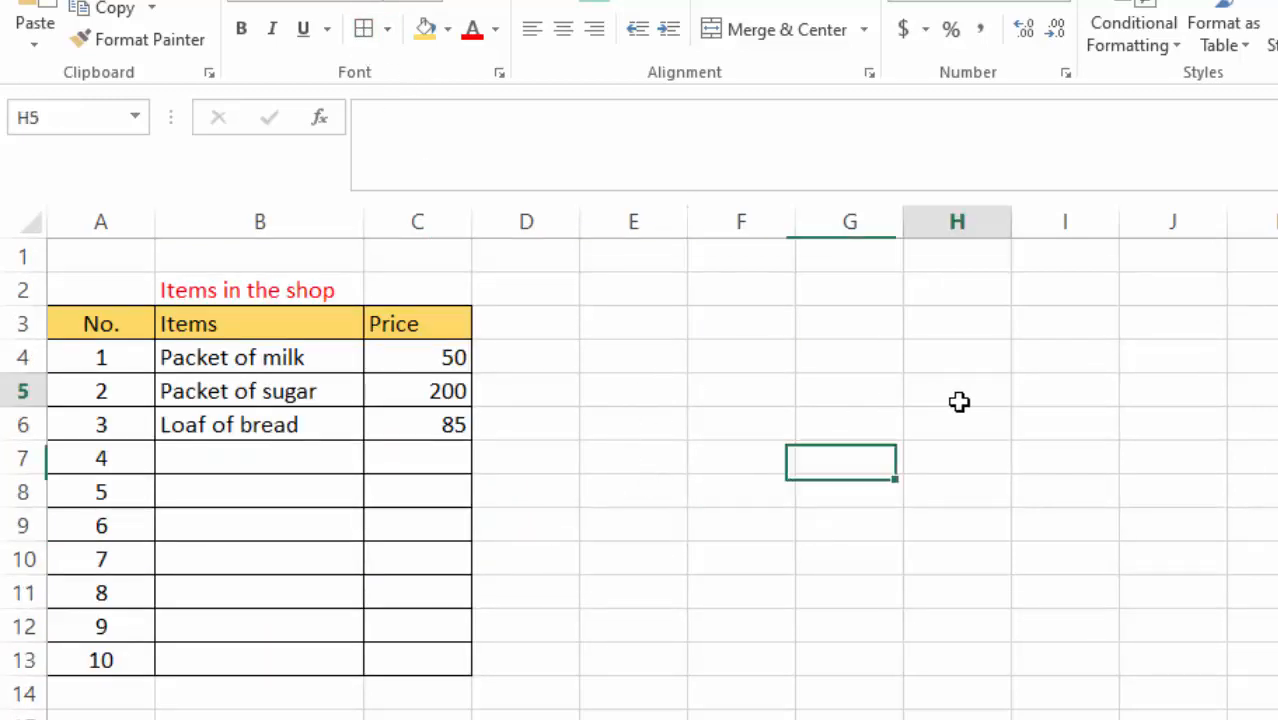
# Step: Enter Bar soap as item 4 in cell B7 with a price of 20 in C7
pyautogui.click(217, 457)
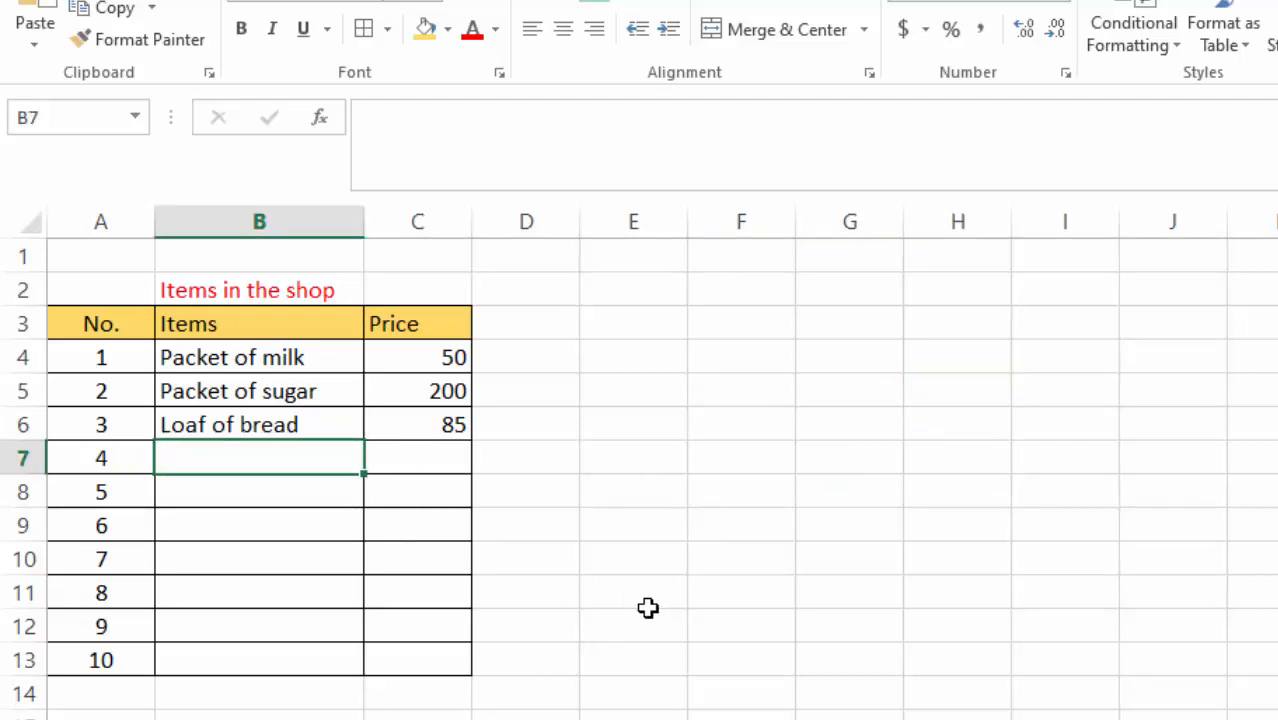
pyautogui.write('Bar soap')
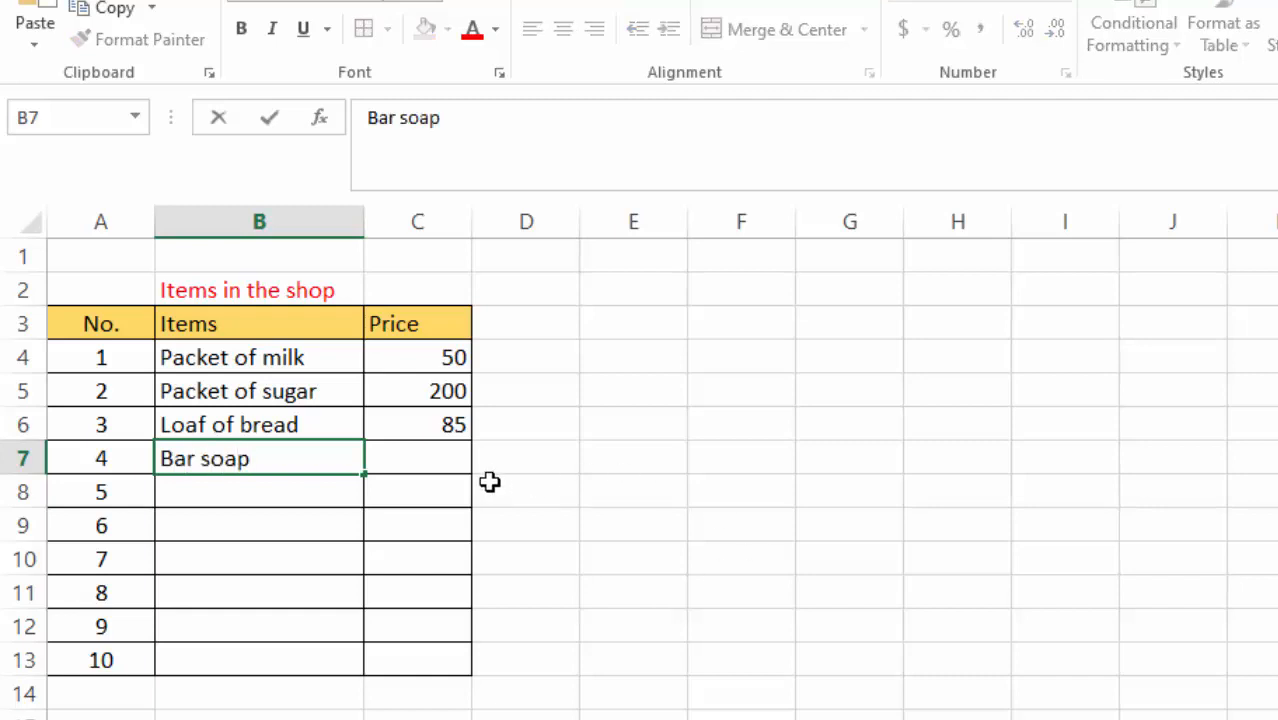
pyautogui.click(442, 461)
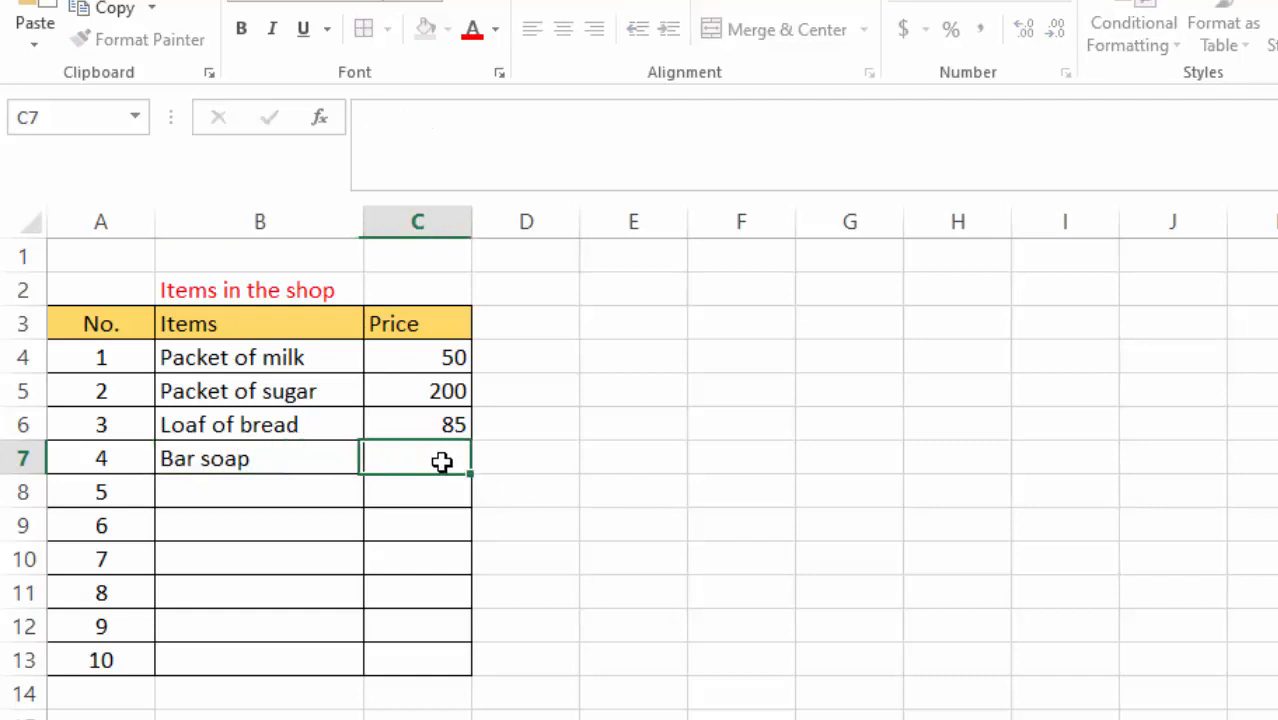
pyautogui.write('20')
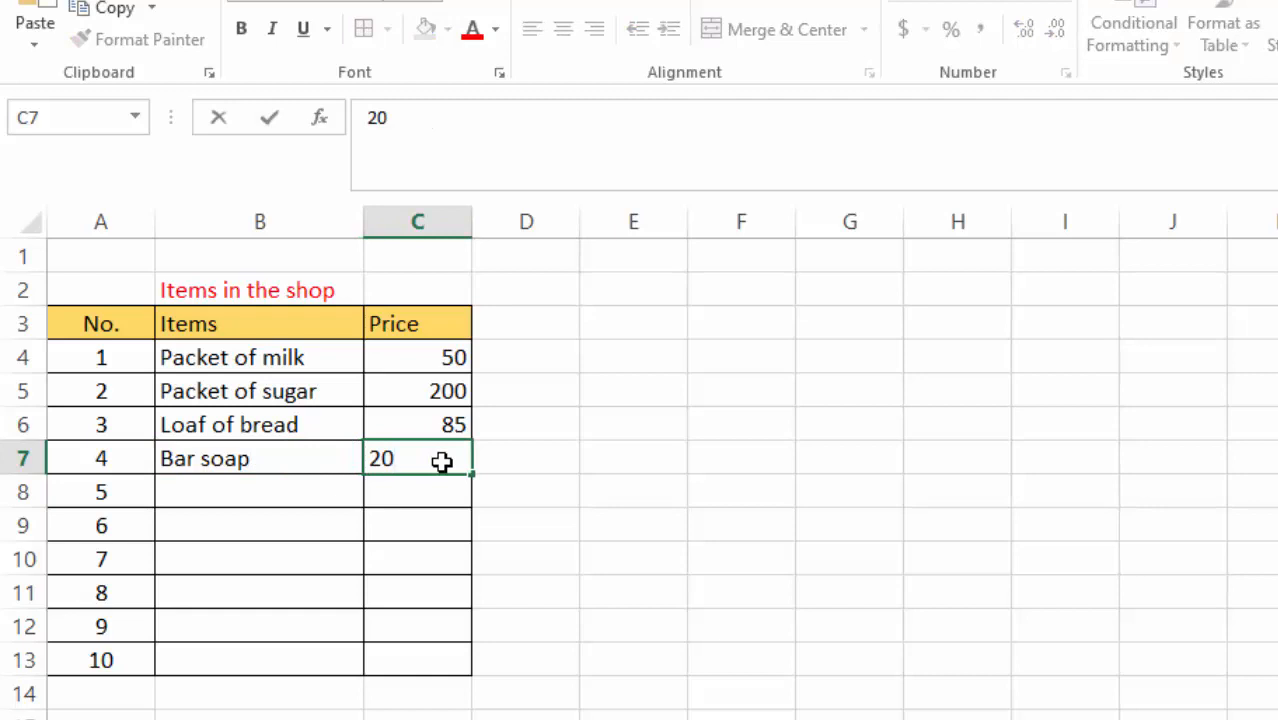
pyautogui.click(656, 466)
# Step: Enter Exercise book as item 5 in cell B8 with a price of 65 in C8
pyautogui.click(172, 497)
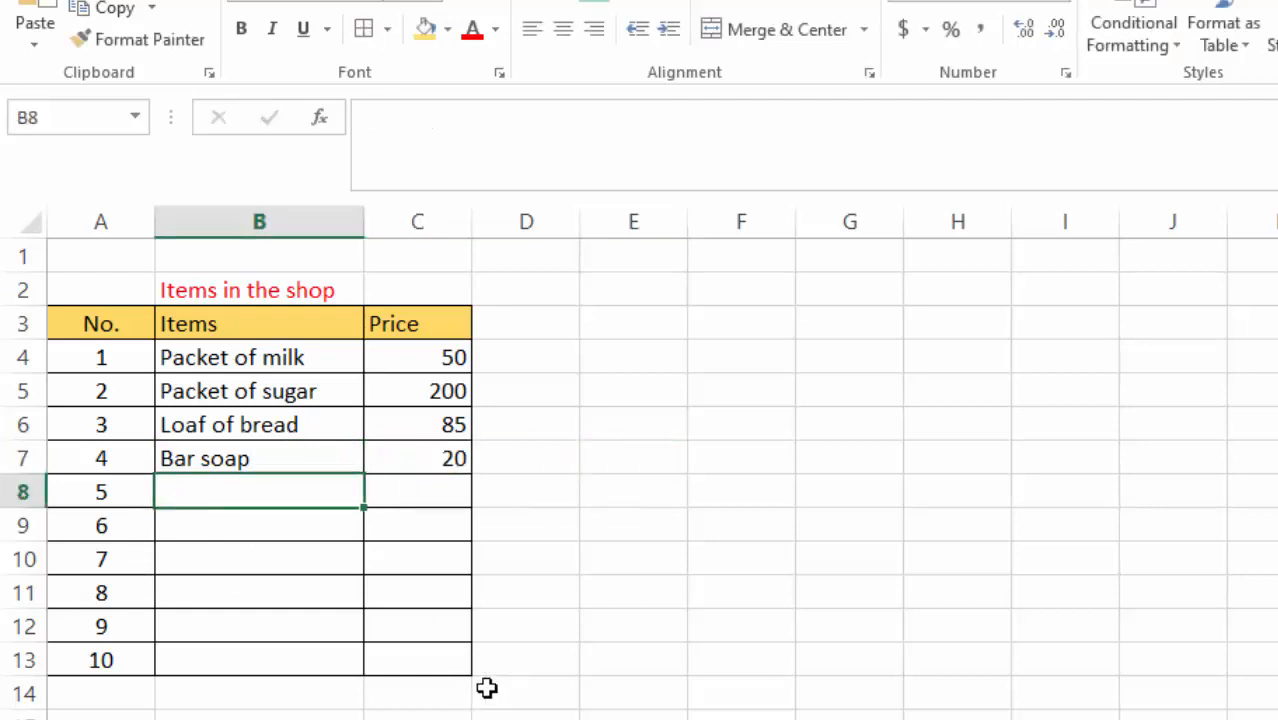
pyautogui.write('Ex')
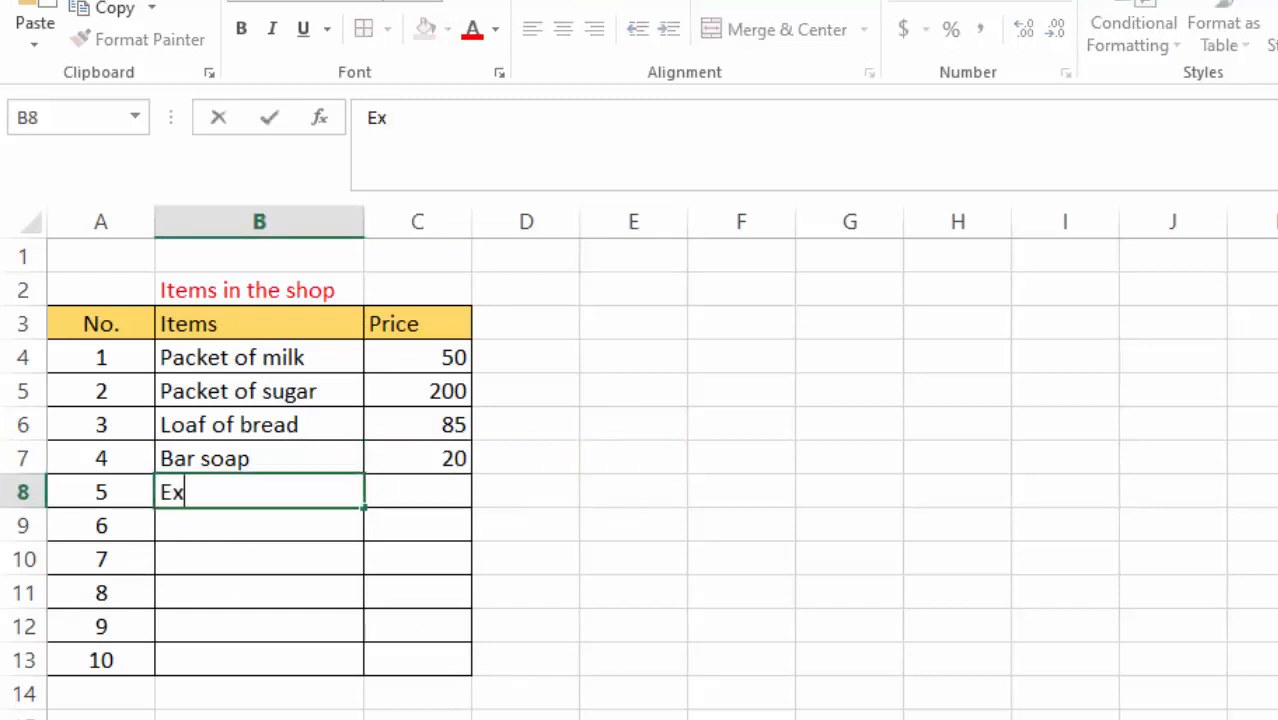
pyautogui.write('ercise ')
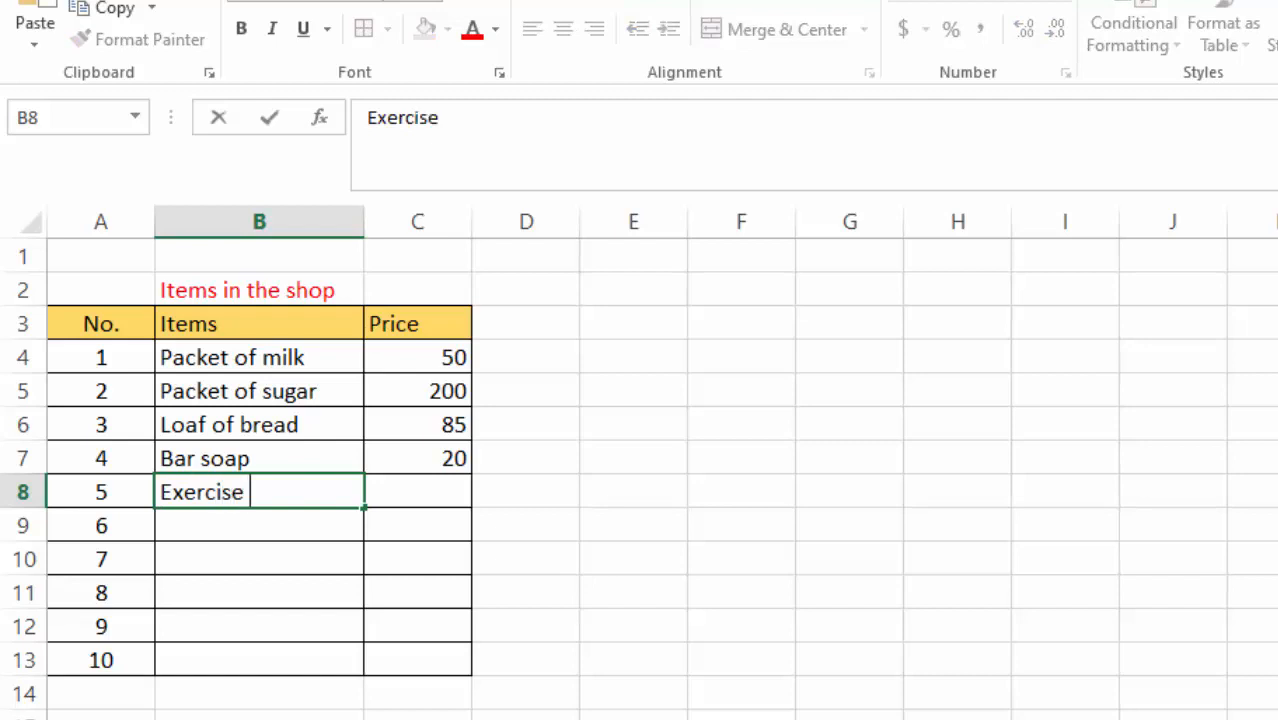
pyautogui.write('book')
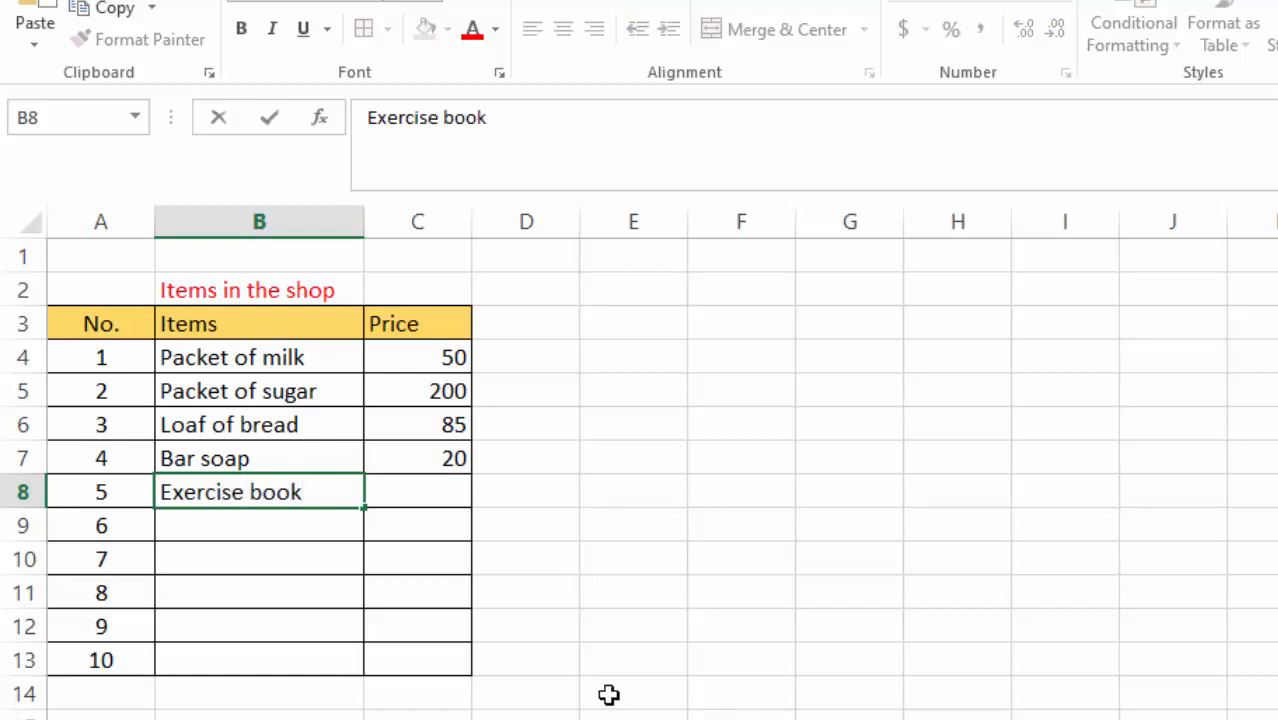
pyautogui.click(408, 500)
pyautogui.write('65')
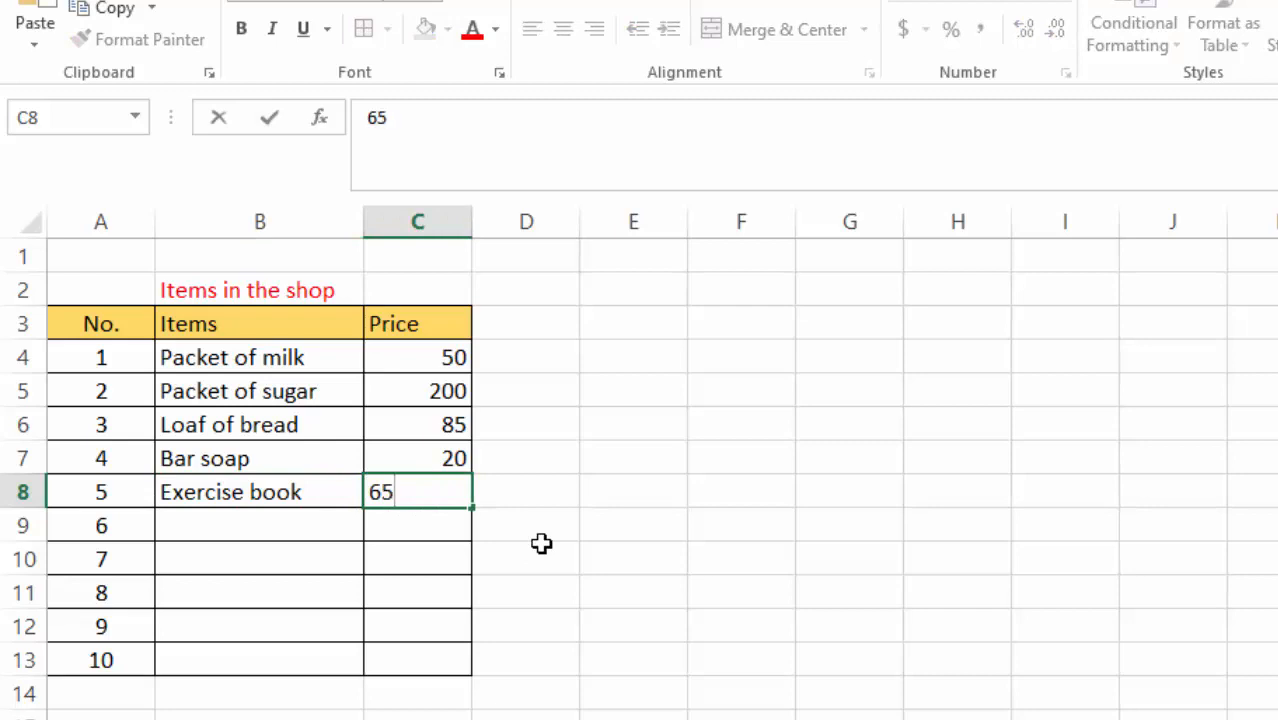
# Step: Enter Pen as item 6 in cell B9 with a price of 20 in C9
pyautogui.click(206, 531)
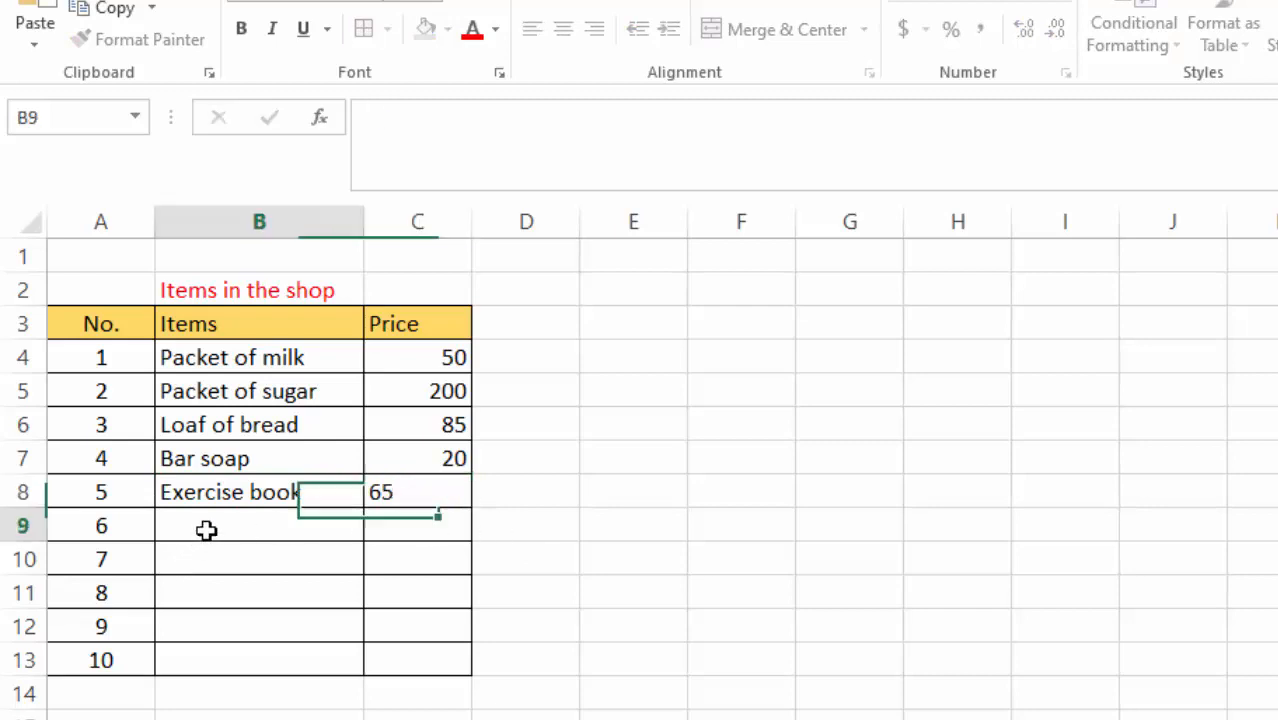
pyautogui.write('Pen')
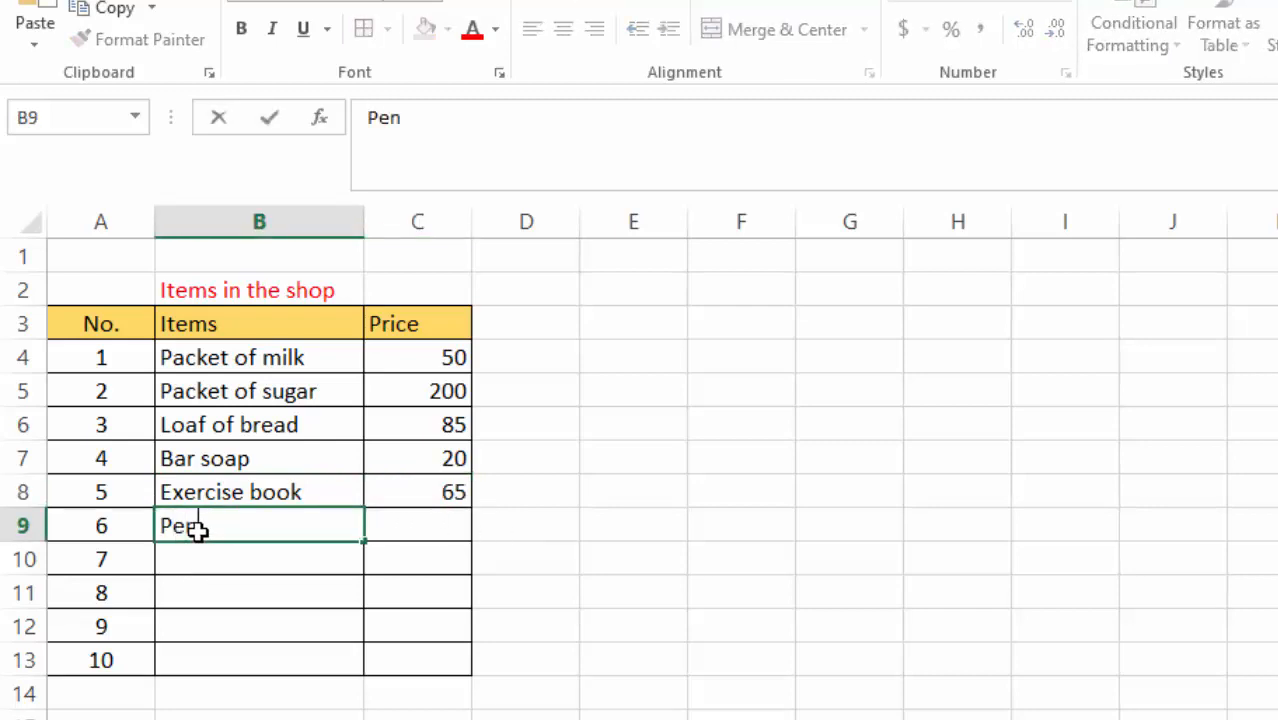
pyautogui.click(410, 526)
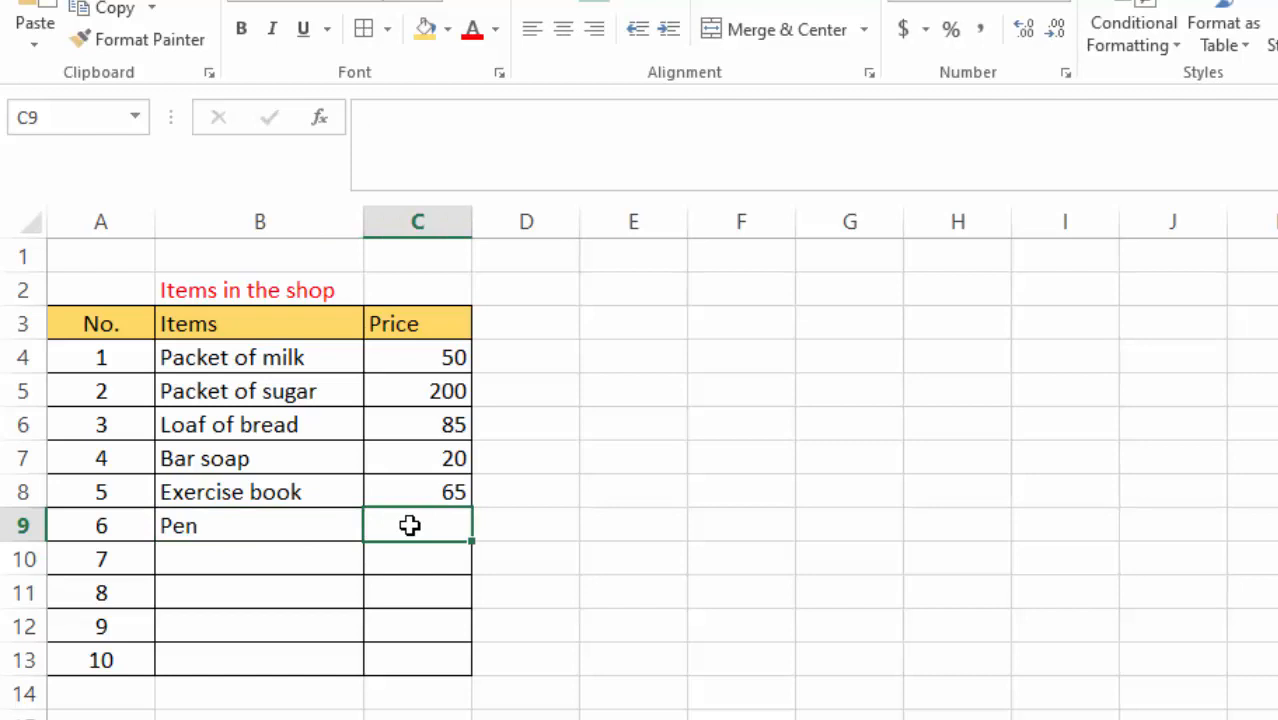
pyautogui.write('20')
# Step: Enter Pencil as item 7 in cell B10 with a price of 15 in C10
pyautogui.click(200, 568)
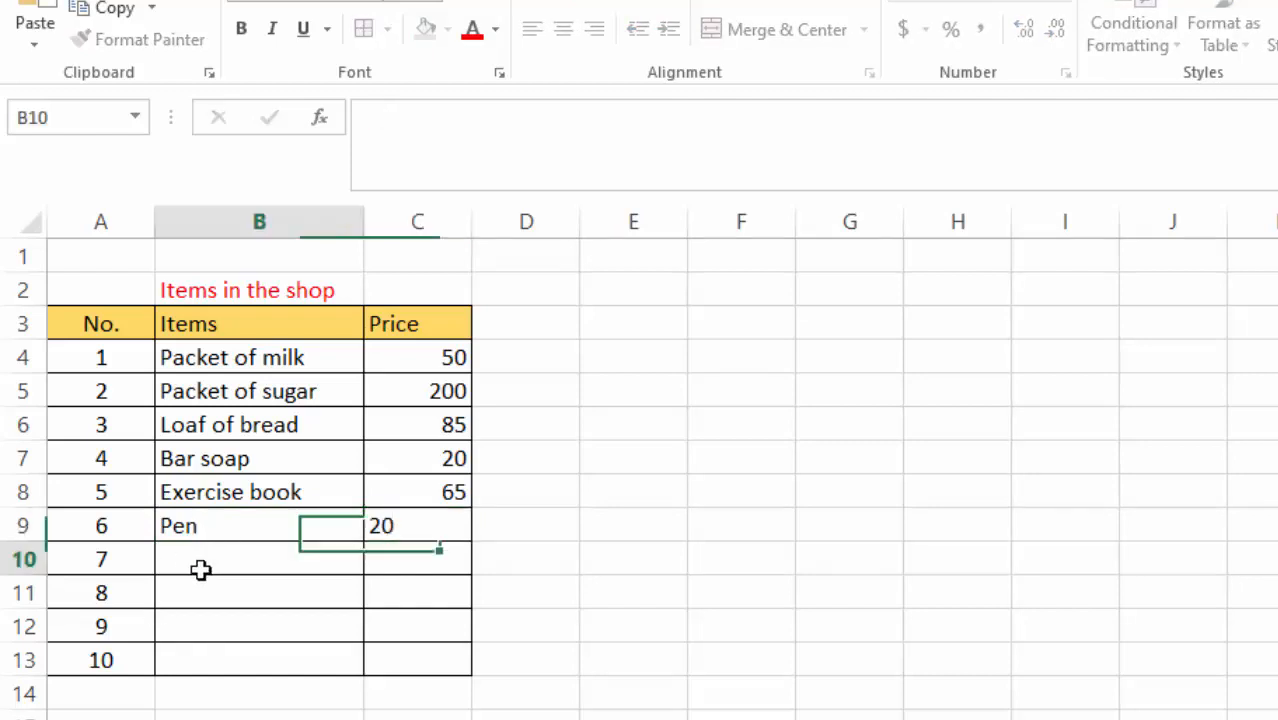
pyautogui.write('P')
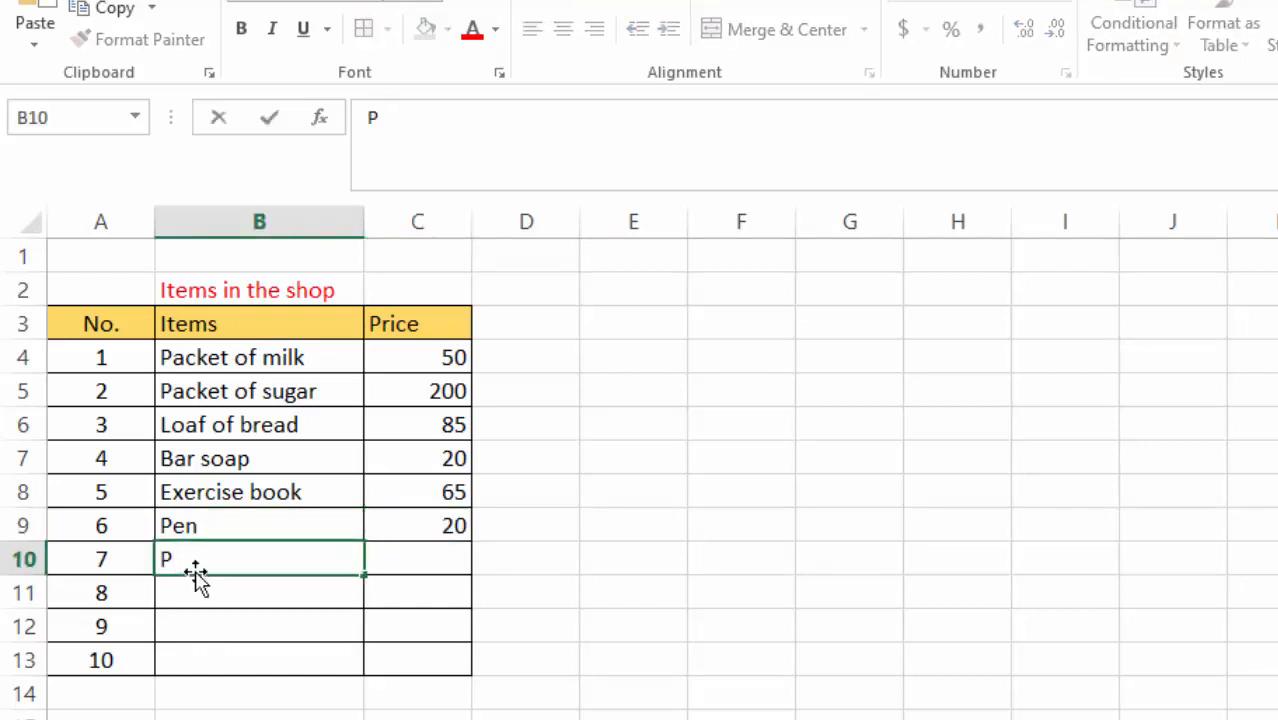
pyautogui.write('encil')
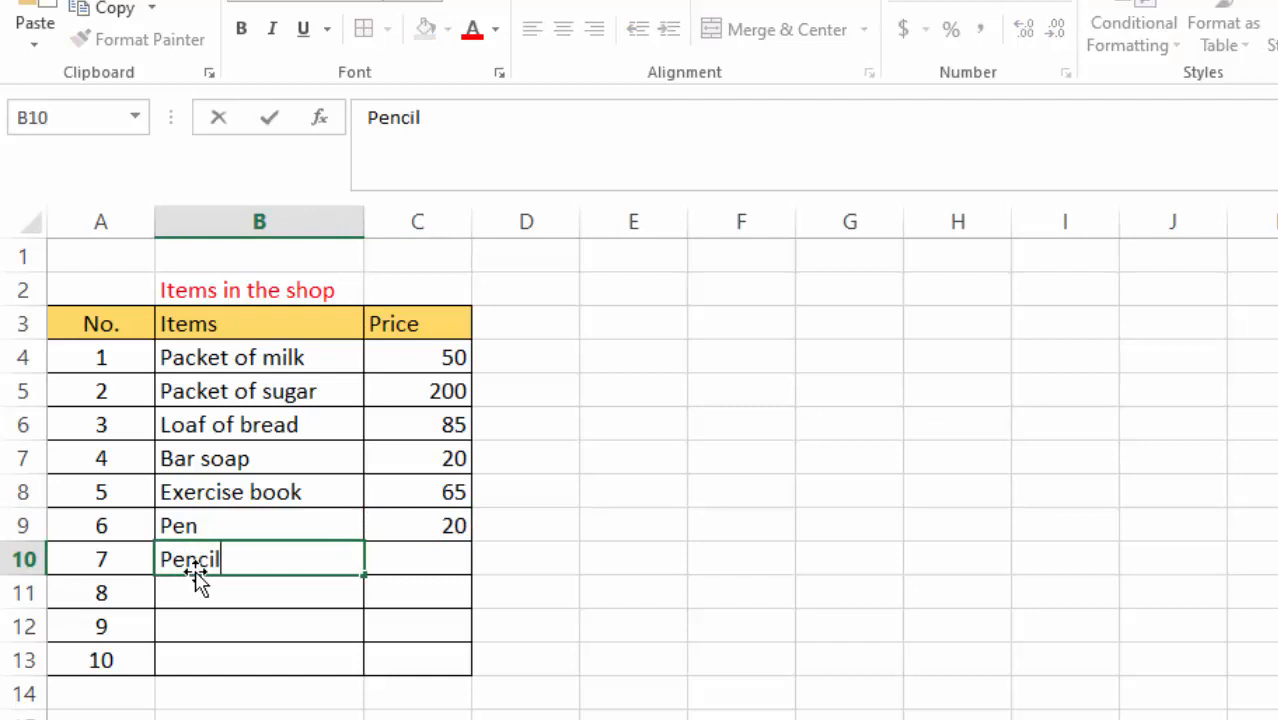
pyautogui.click(433, 557)
pyautogui.write('15')
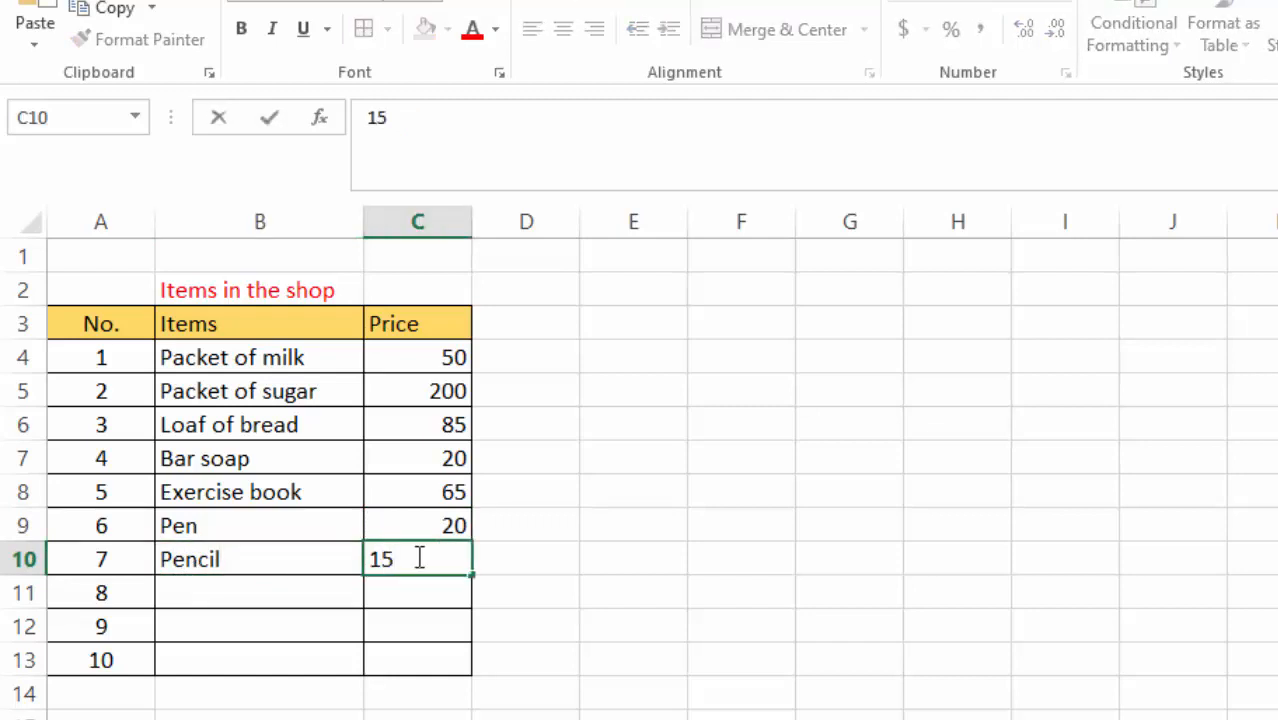
# Step: Enter Ruler as item 8 in cell B11 with a price of 25 in C11
pyautogui.click(204, 598)
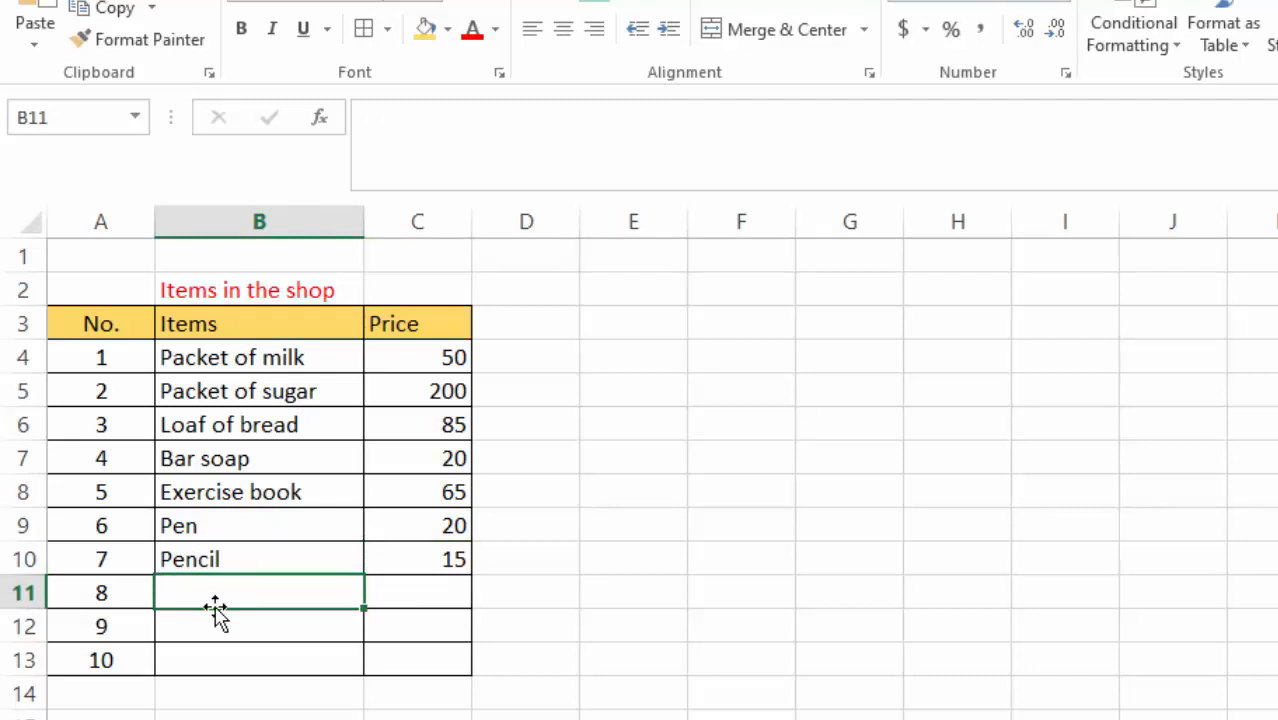
pyautogui.write('Ruler')
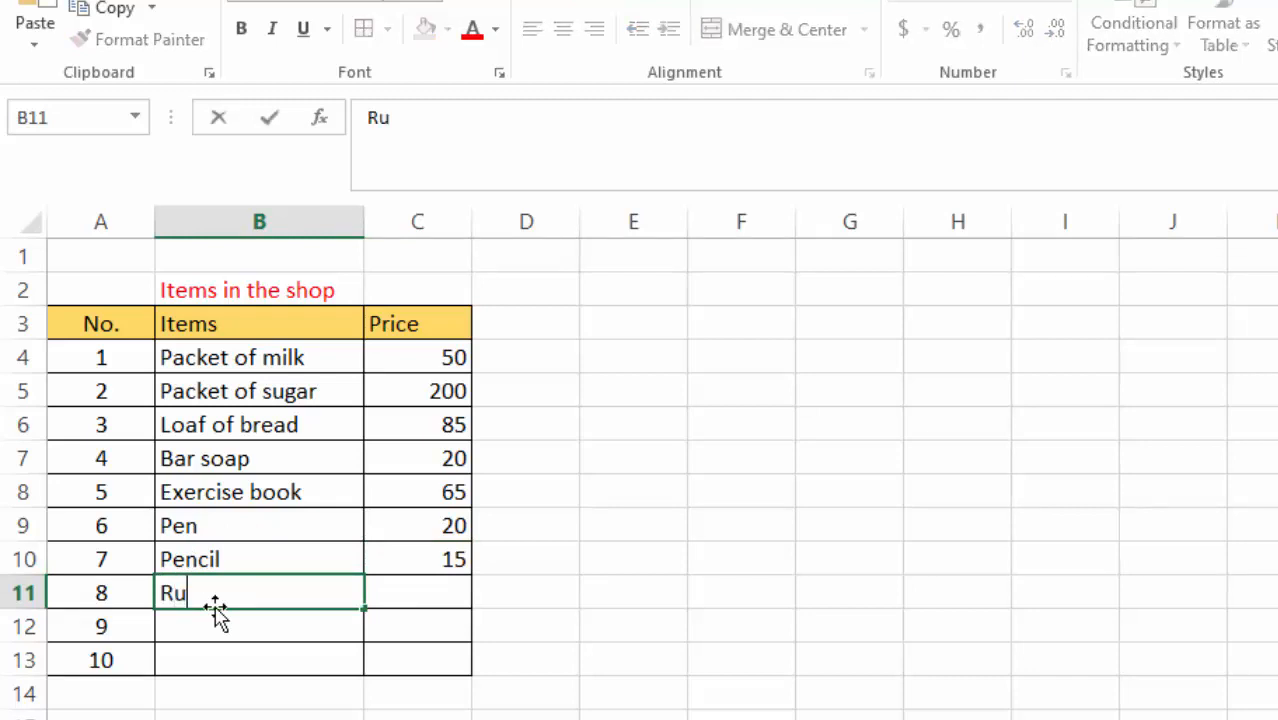
pyautogui.click(393, 602)
pyautogui.write('2')
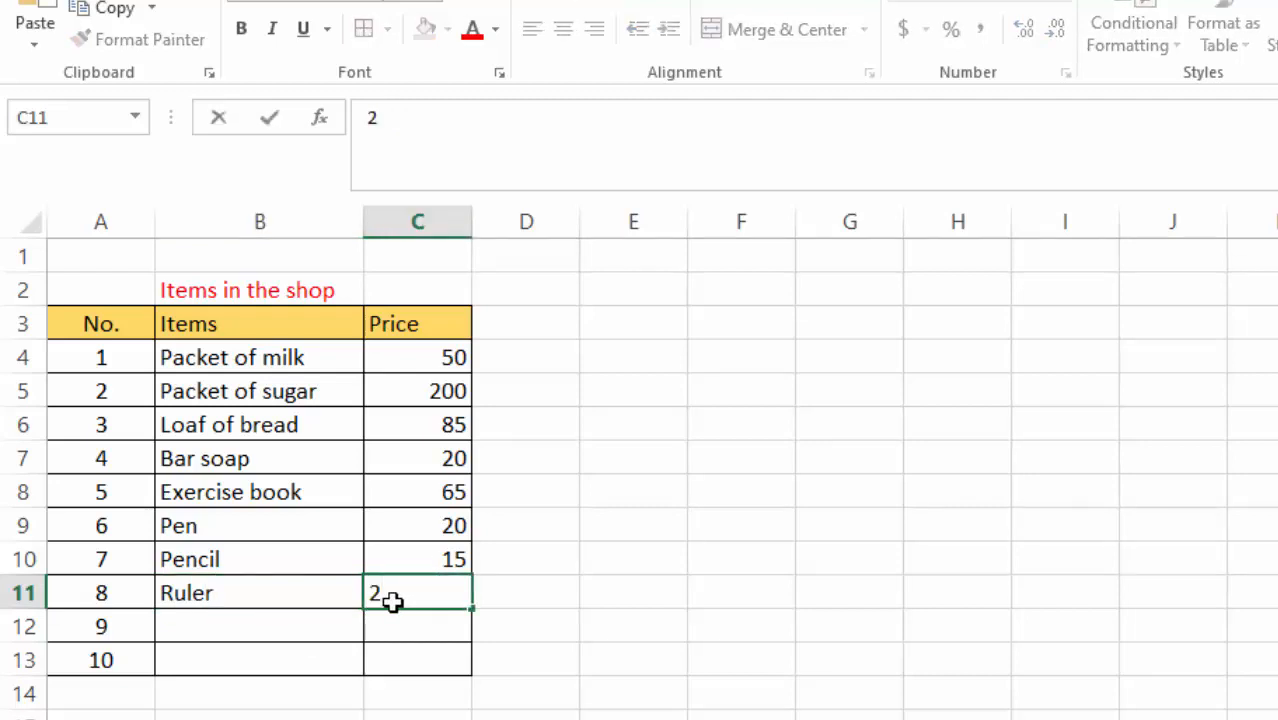
pyautogui.write('5')
pyautogui.click(782, 583)
# Step: Enter Drawing book as item 9 in cell B12 with a price of 40 in C12
pyautogui.click(234, 625)
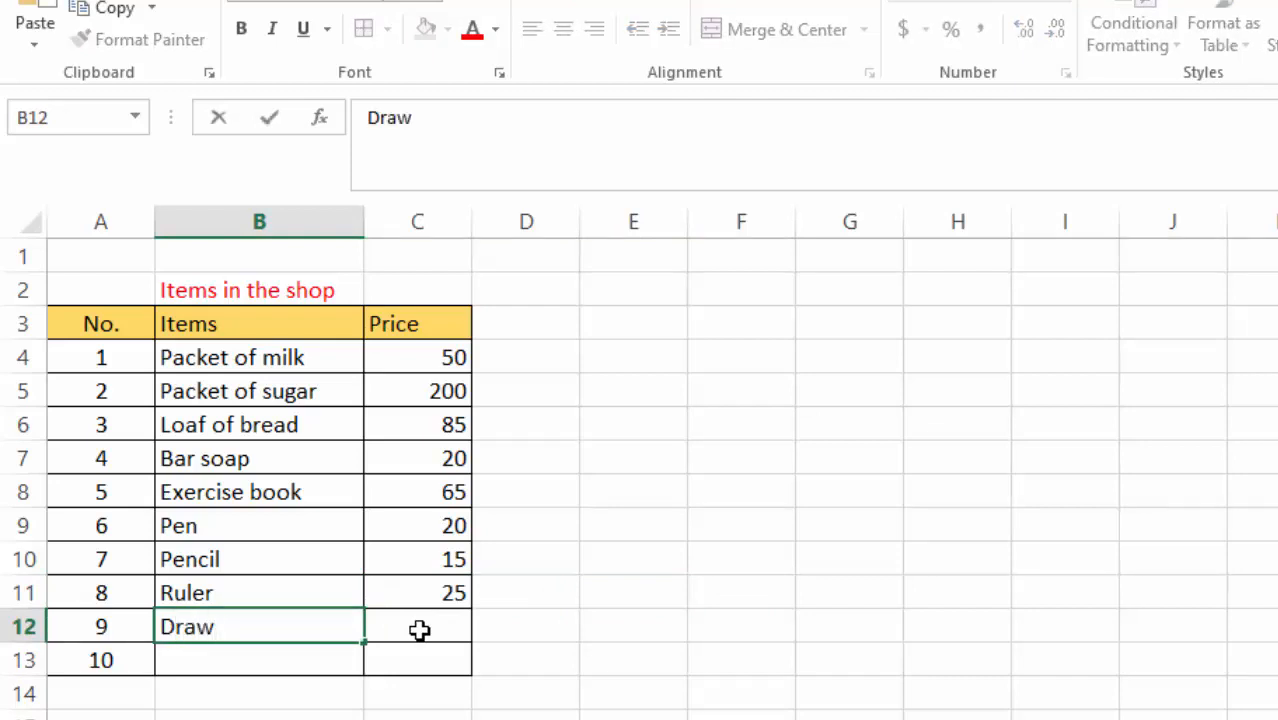
pyautogui.write('Drawing b')
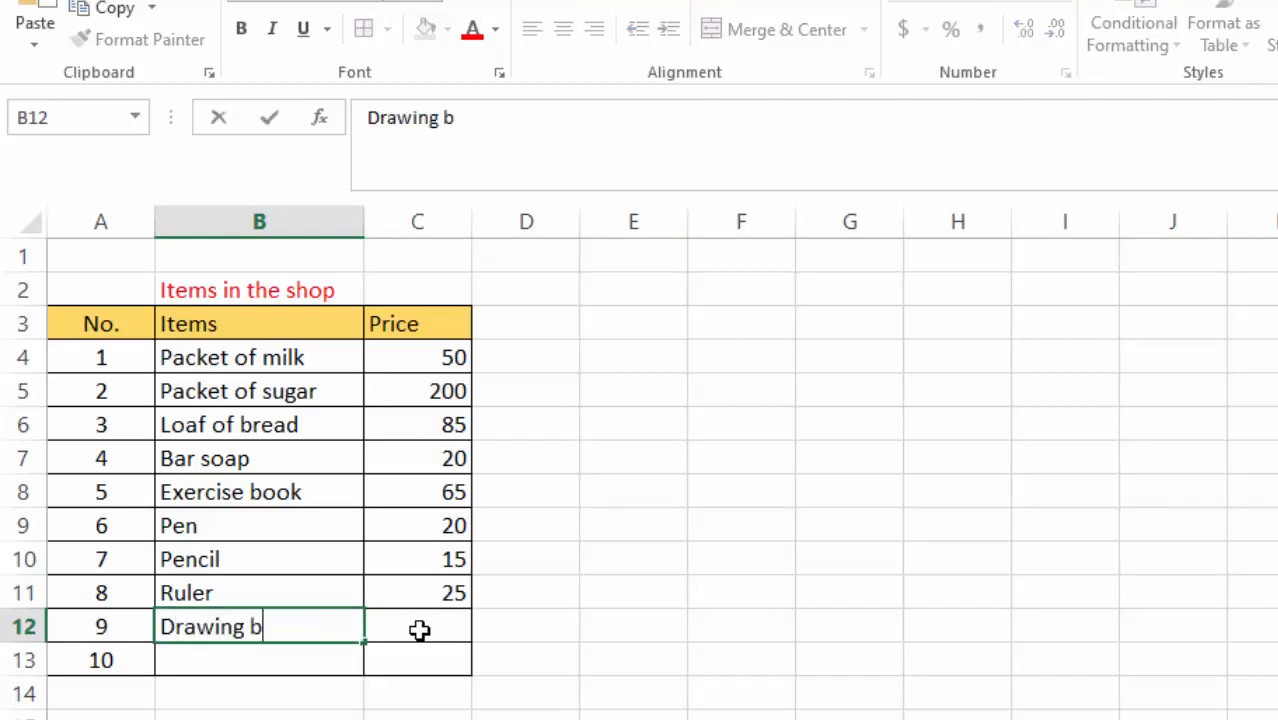
pyautogui.write('ook')
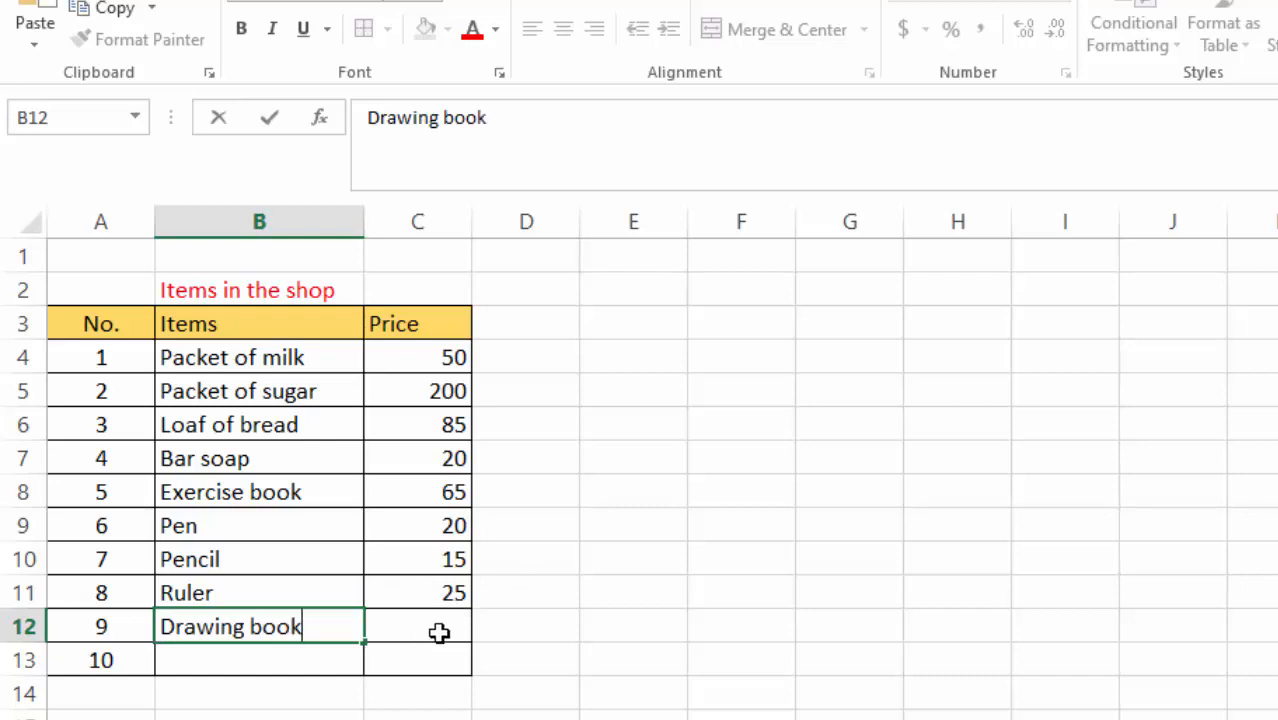
pyautogui.click(437, 635)
pyautogui.write('40')
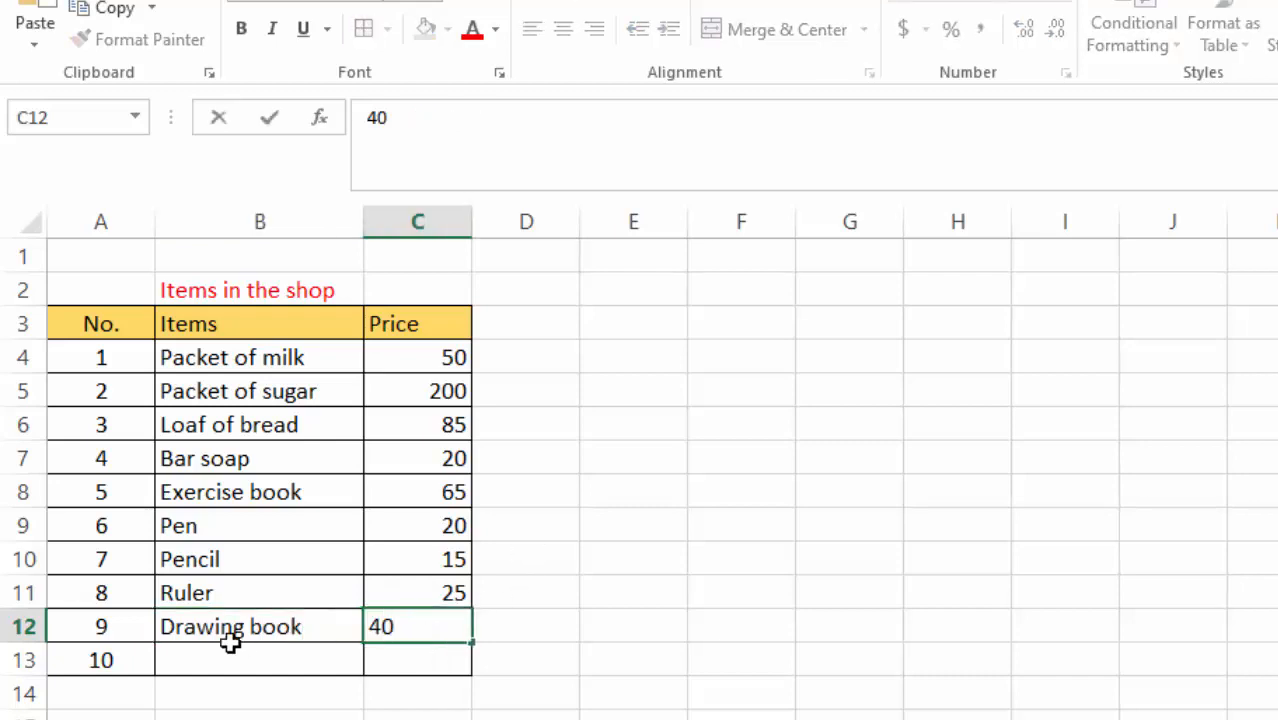
pyautogui.click(702, 487)
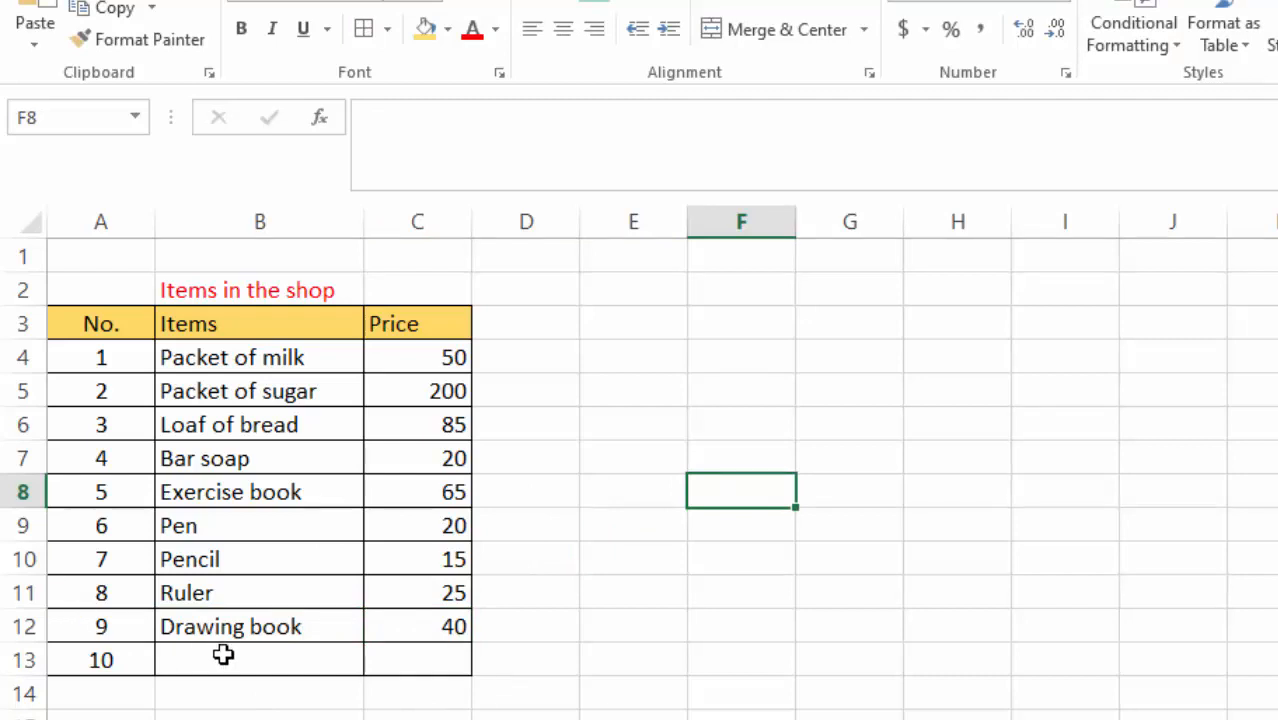
# Step: Enter Eraser as item 10 in cell B13 with a price of 15 in C13
pyautogui.click(180, 656)
pyautogui.write('Eraser')
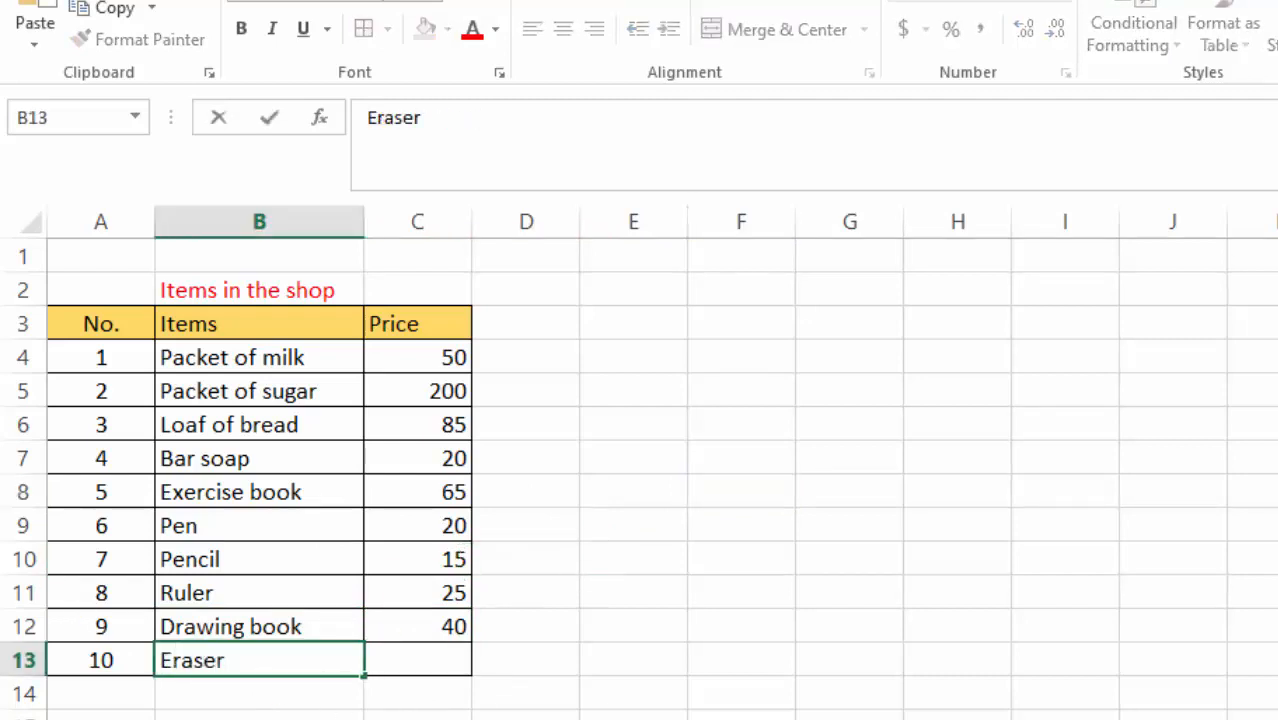
pyautogui.click(437, 662)
pyautogui.write('15')
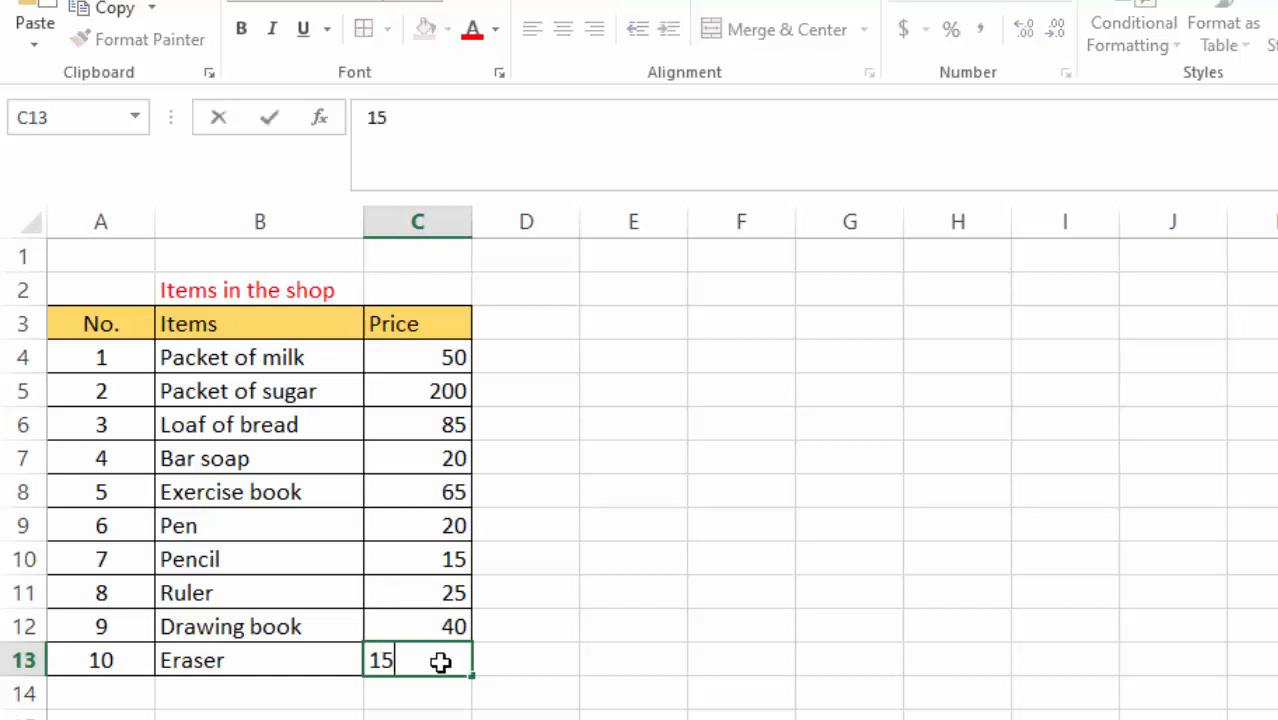
pyautogui.click(890, 520)
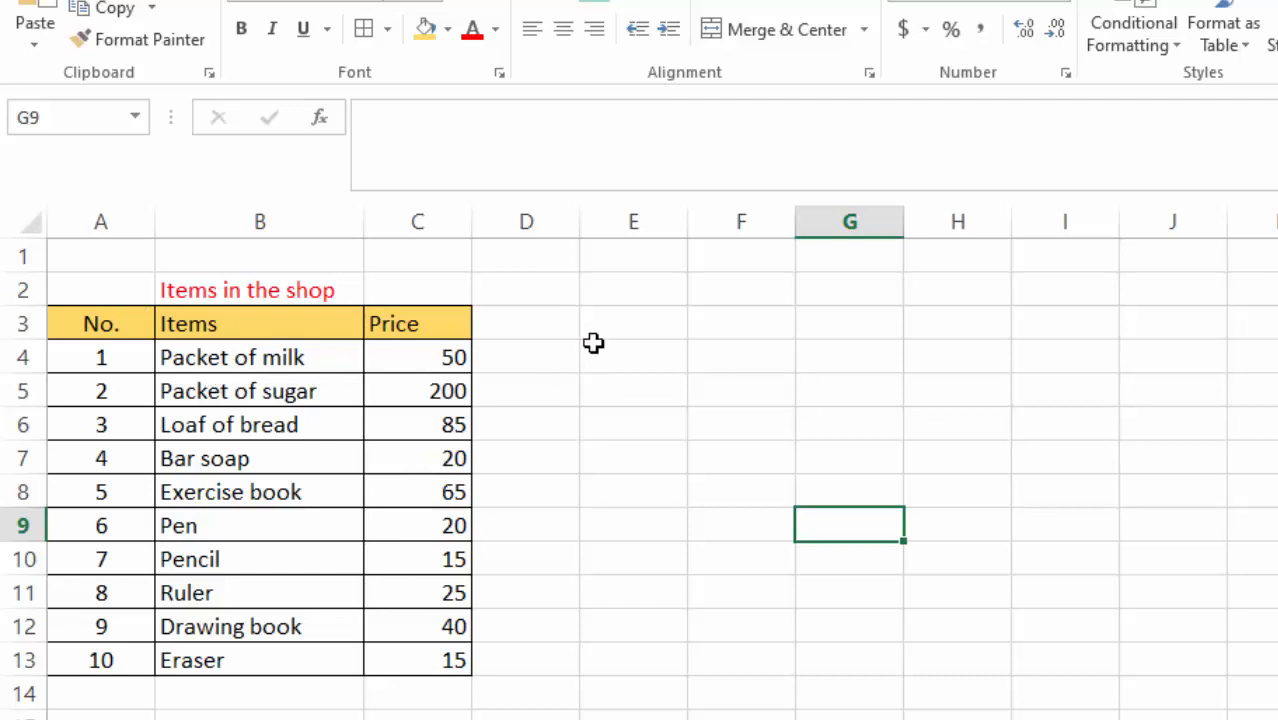
# Step: Change the table title in cell B2 to "Items to buy"
pyautogui.click(652, 330)
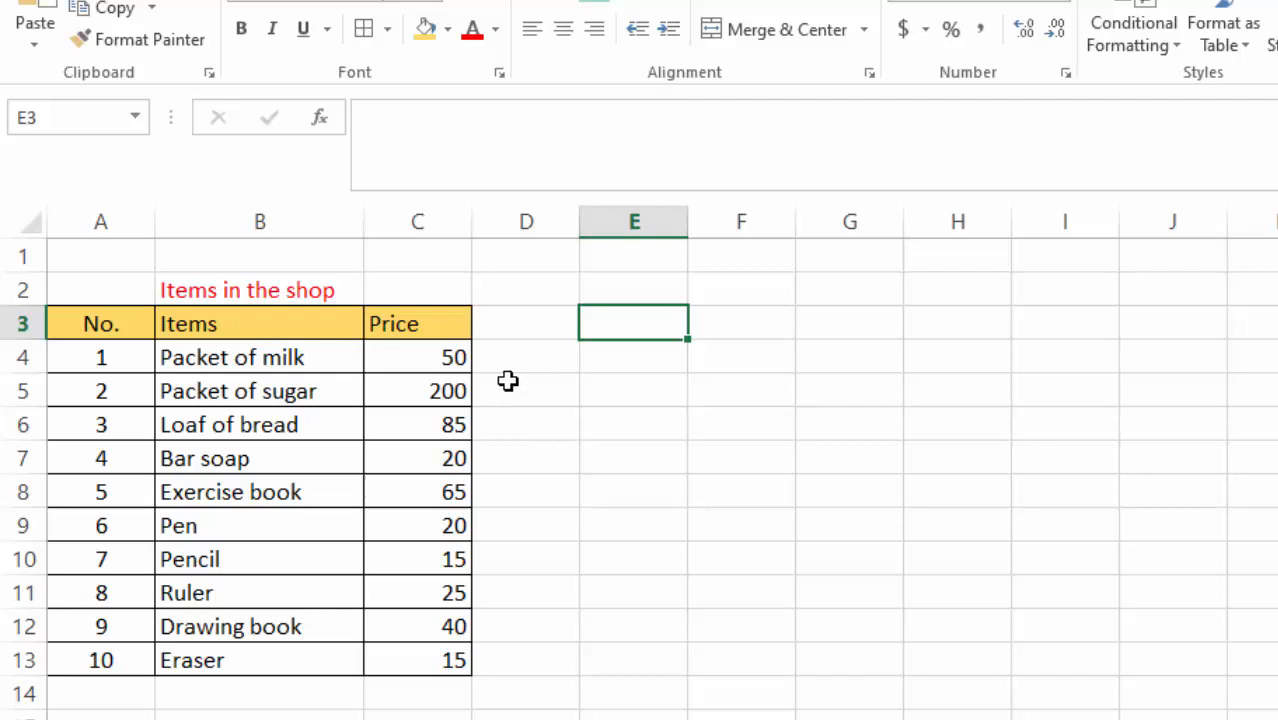
pyautogui.click(200, 291)
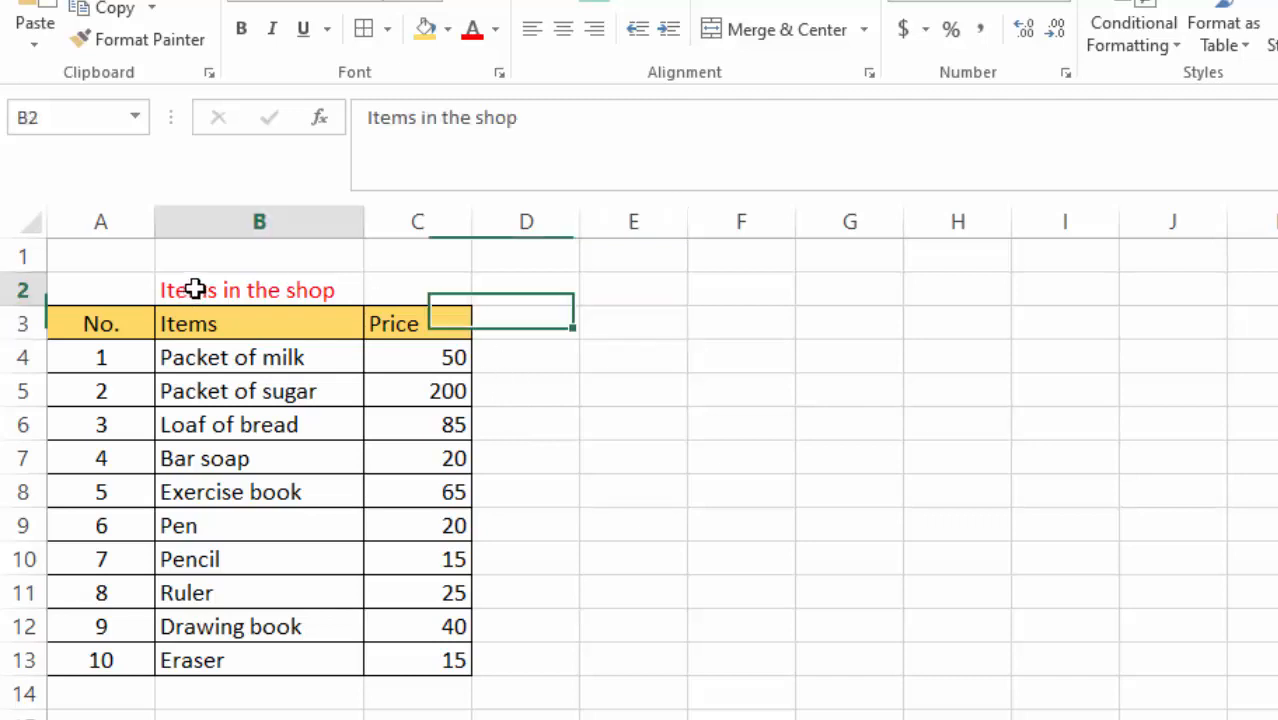
pyautogui.doubleClick(288, 289)
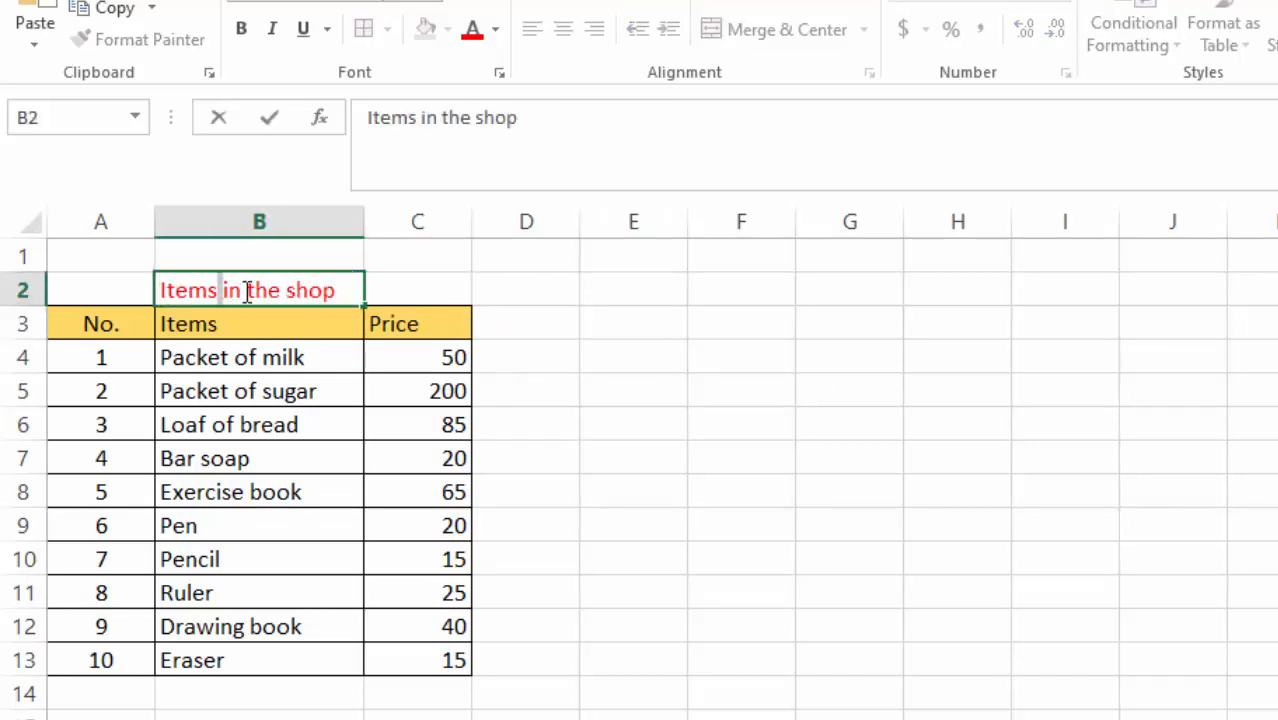
pyautogui.moveTo(247, 291); pyautogui.dragTo(809, 284)
pyautogui.press('BackSpace')
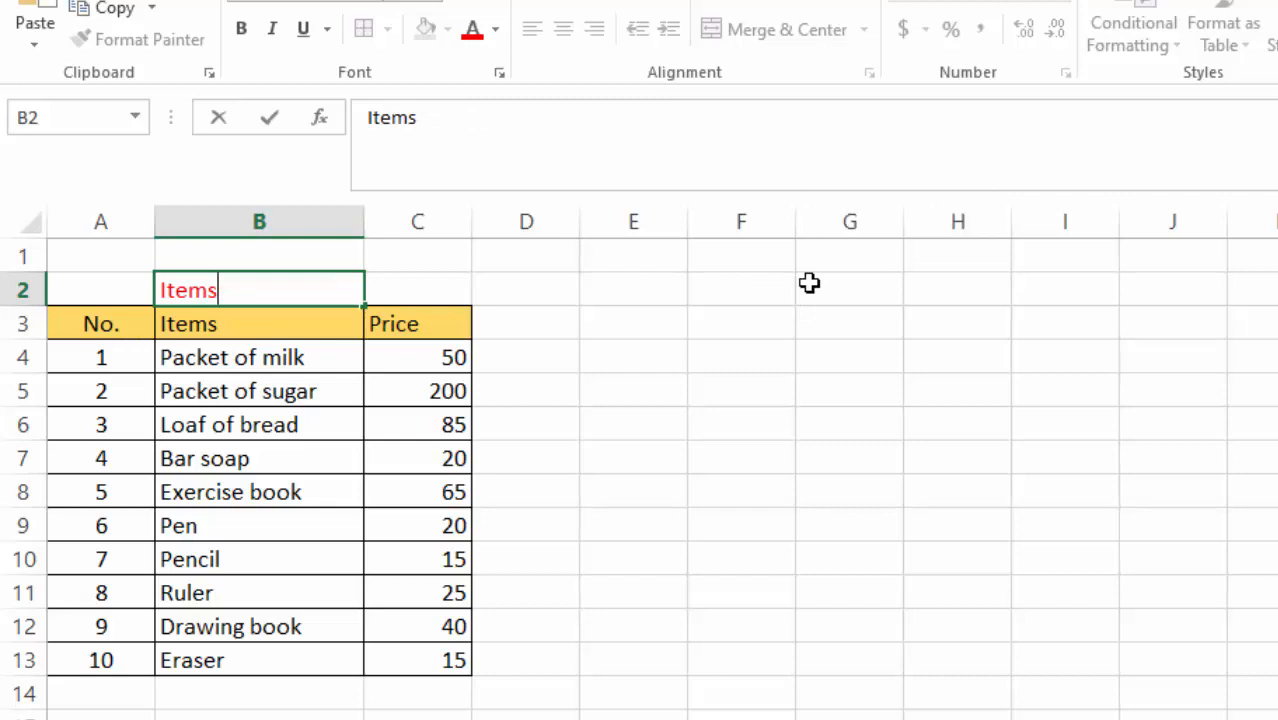
pyautogui.write('toi')
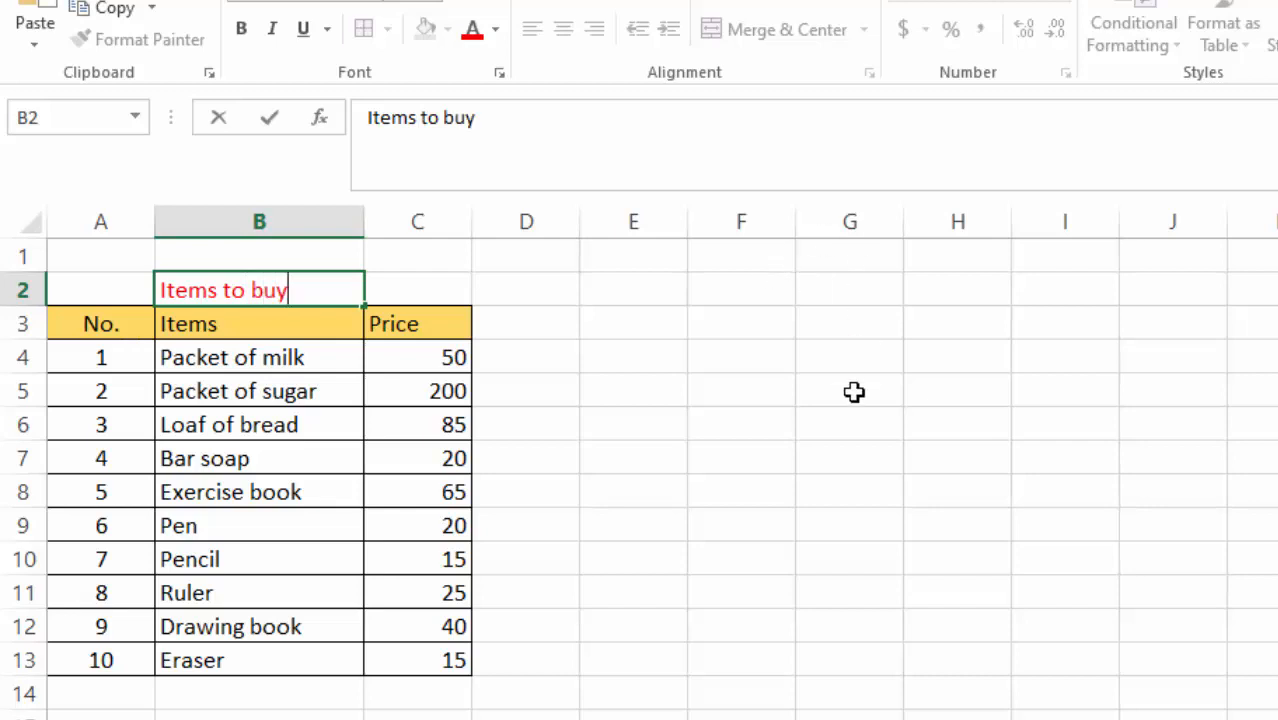
pyautogui.click(868, 462)
pyautogui.click(410, 686)
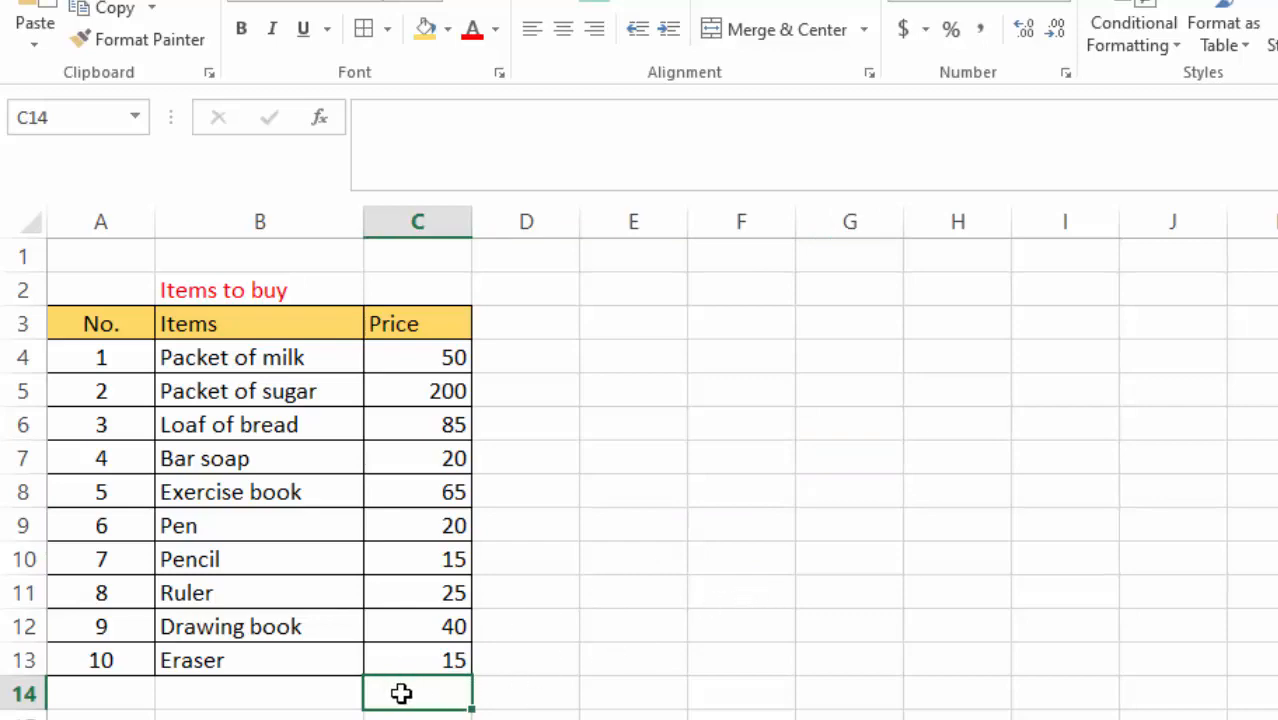
pyautogui.click(750, 530)
pyautogui.moveTo(654, 634); pyautogui.dragTo(598, 650)
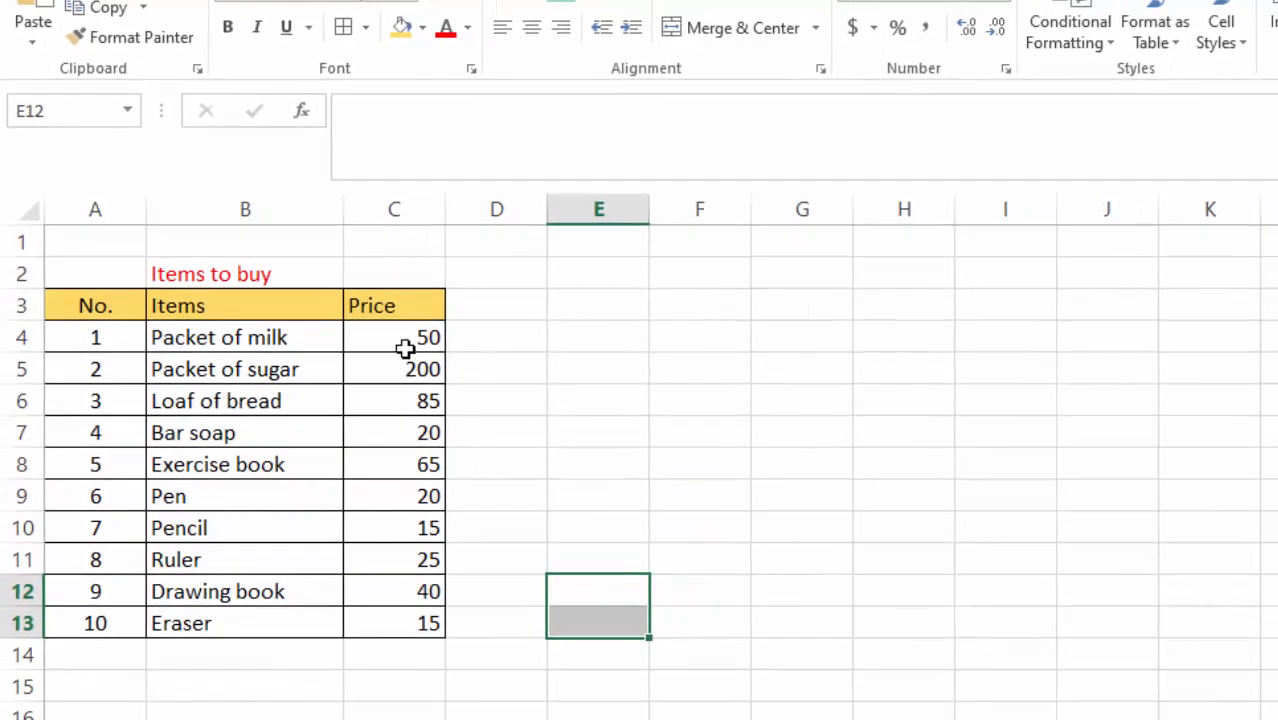
pyautogui.moveTo(405, 348); pyautogui.dragTo(398, 623)
pyautogui.click(379, 665)
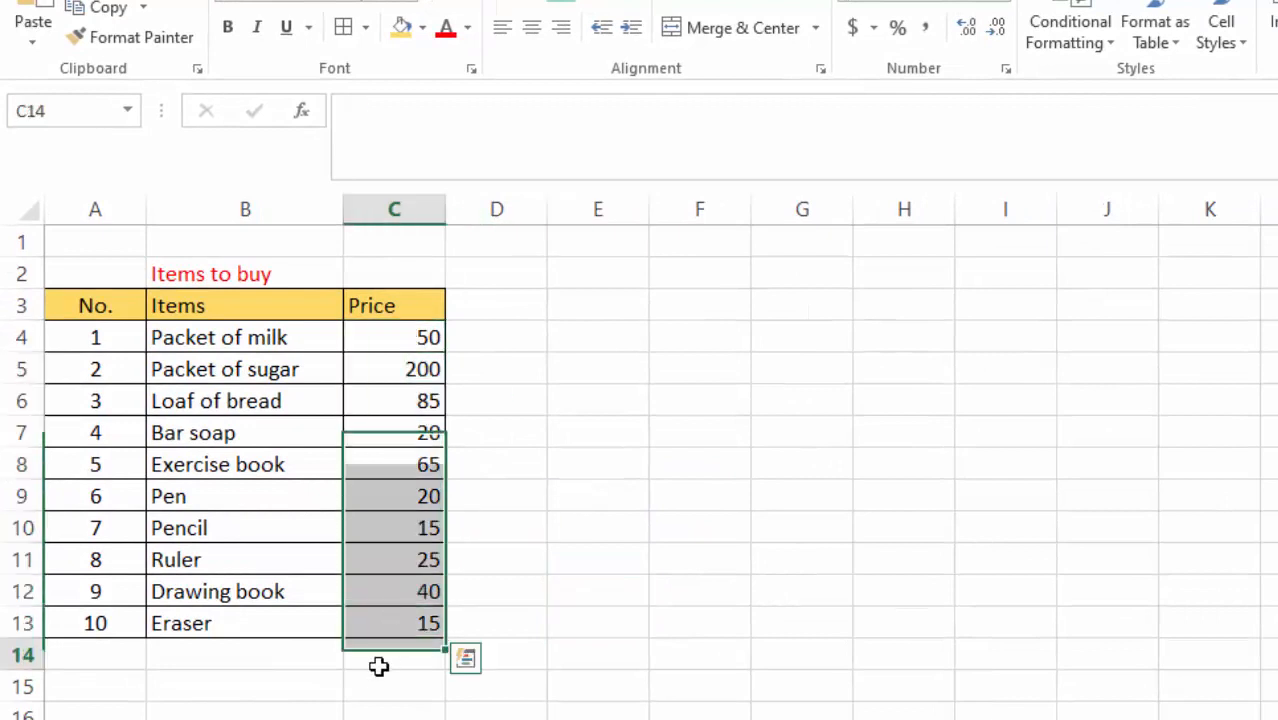
pyautogui.click(876, 425)
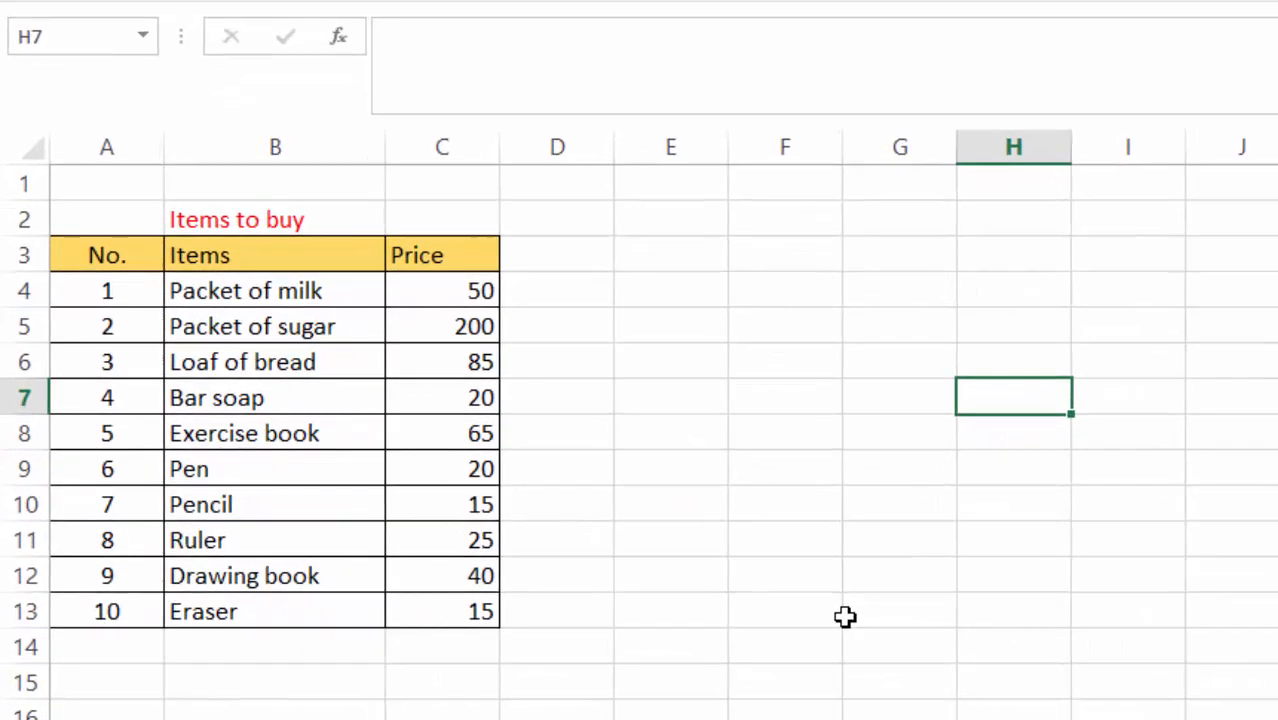
# Step: Total the prices in cell C14 with the formula =C4+C5+C6+C7+C8+C9+C10+C11+C12+C13
pyautogui.click(420, 651)
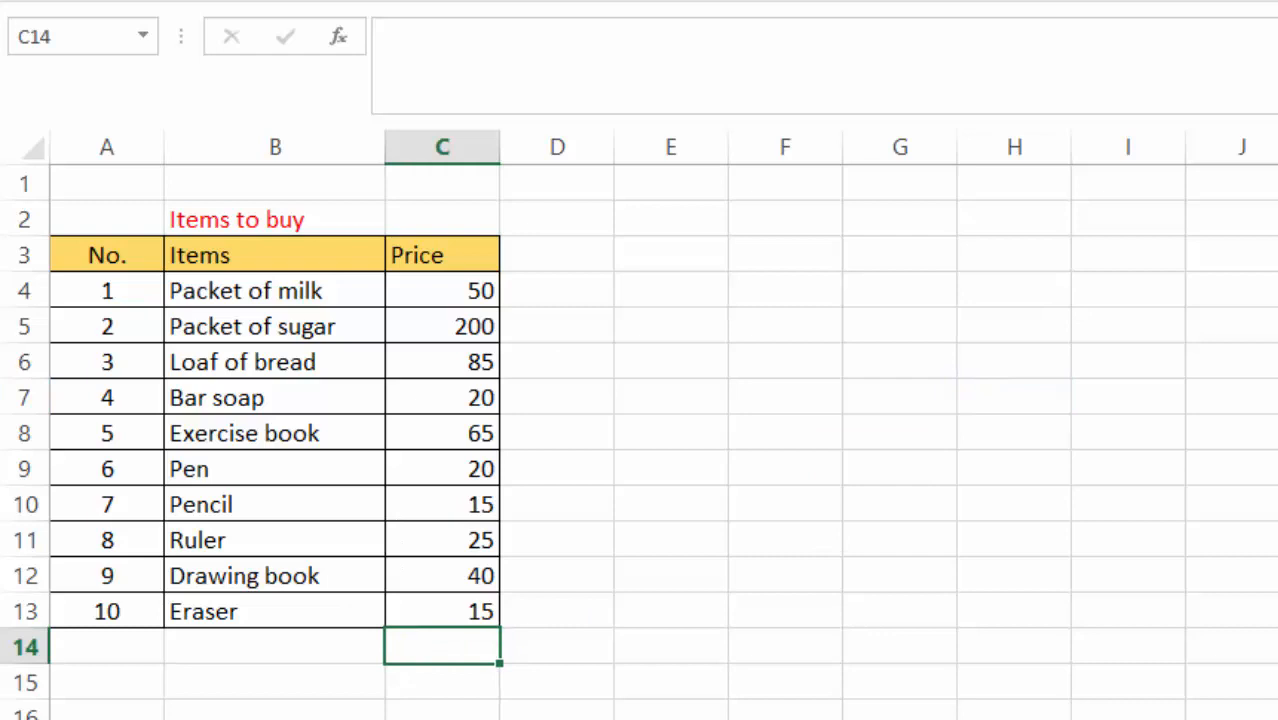
pyautogui.write('=')
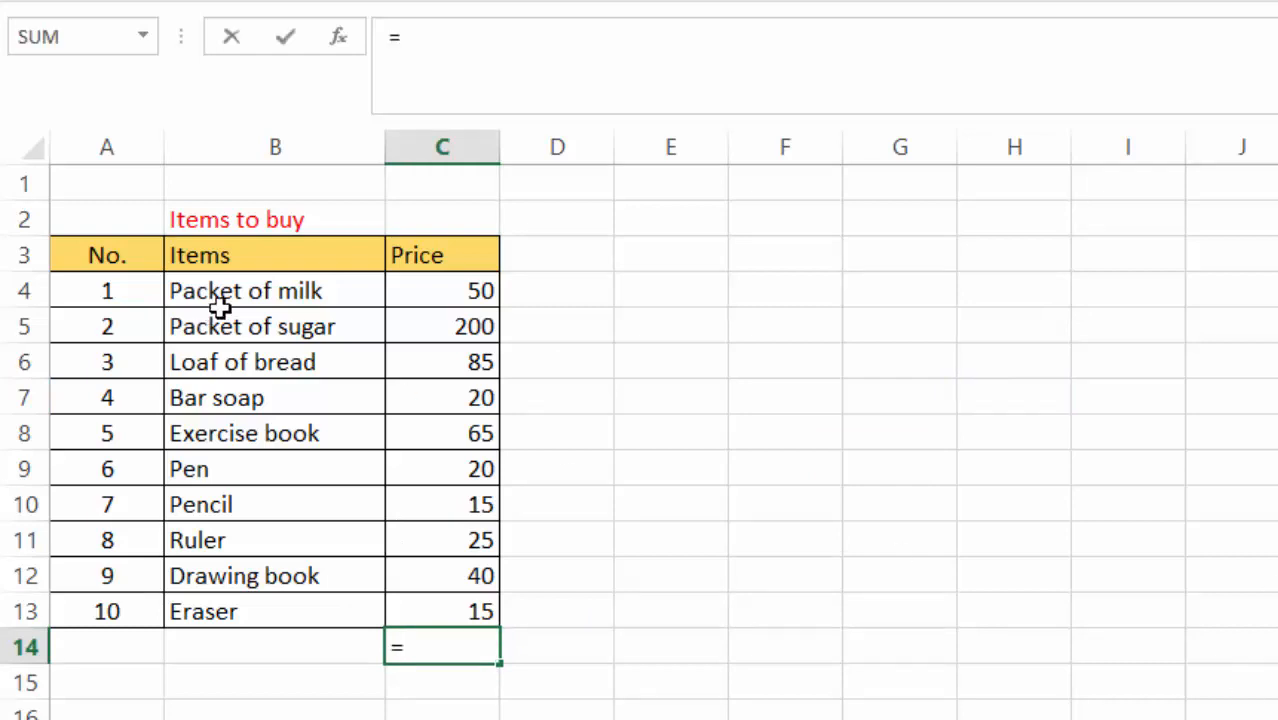
pyautogui.click(448, 292)
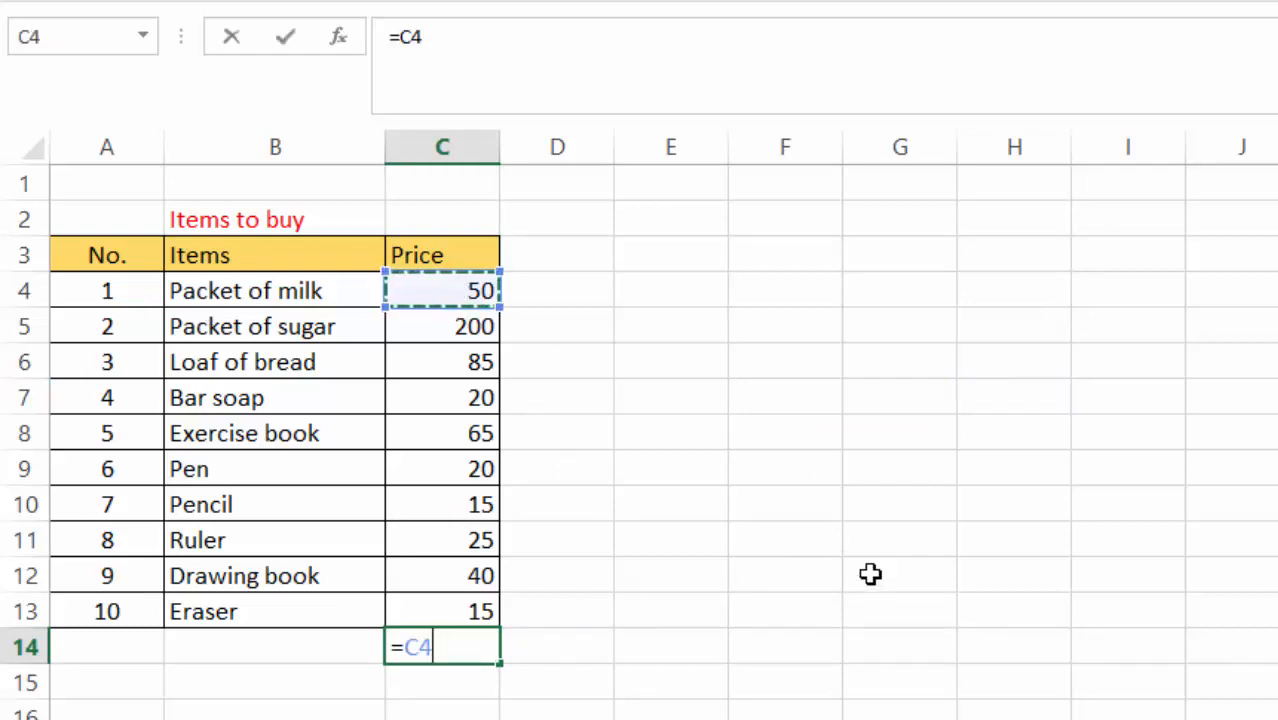
pyautogui.write('+')
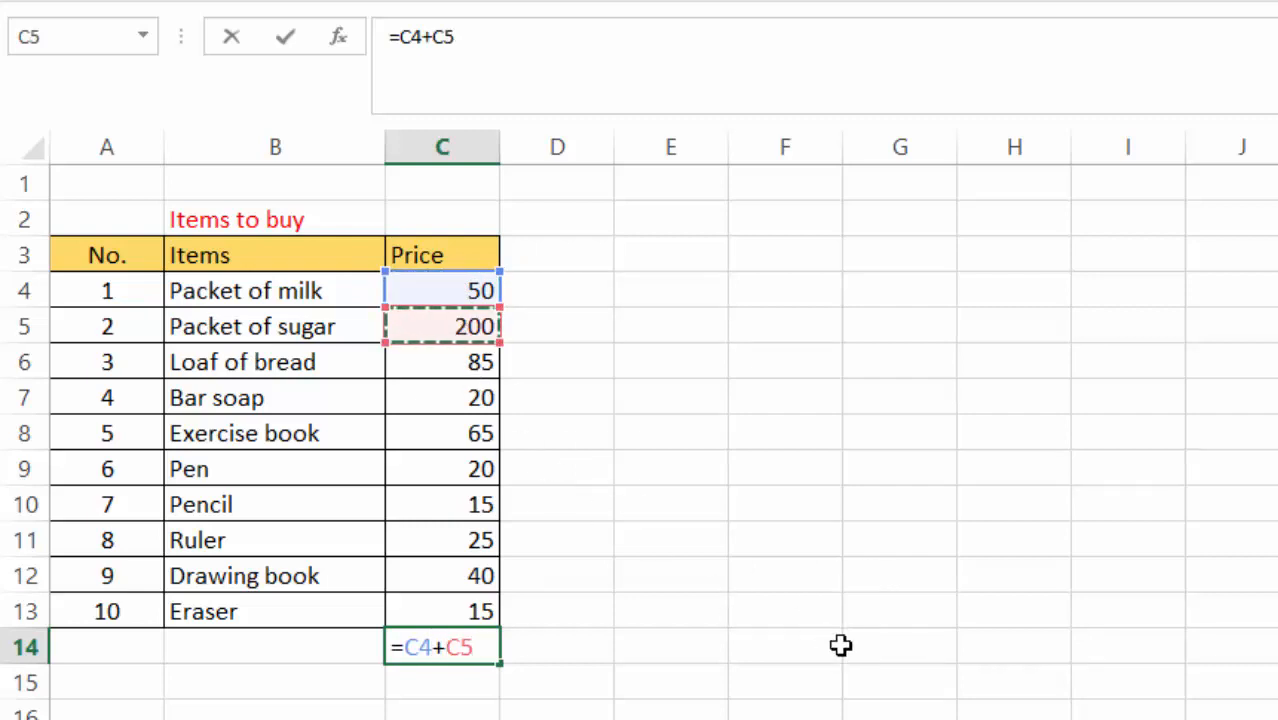
pyautogui.write('+')
pyautogui.click(458, 372)
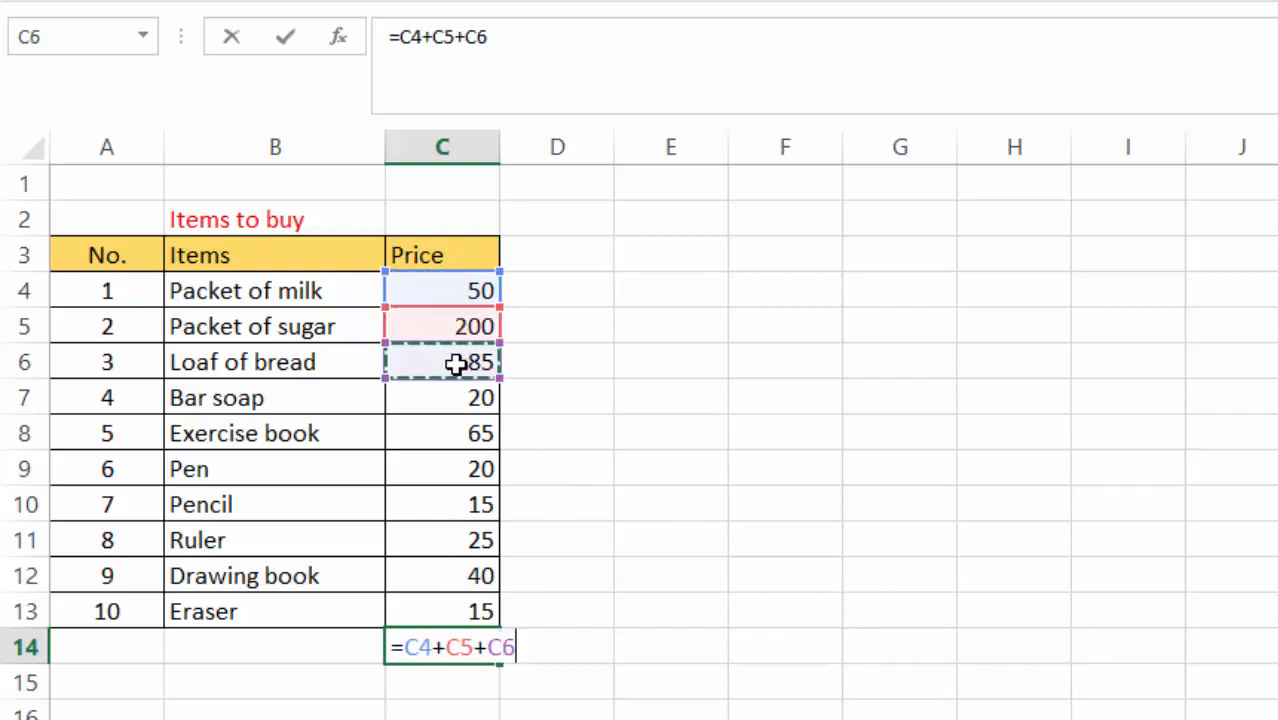
pyautogui.write('+')
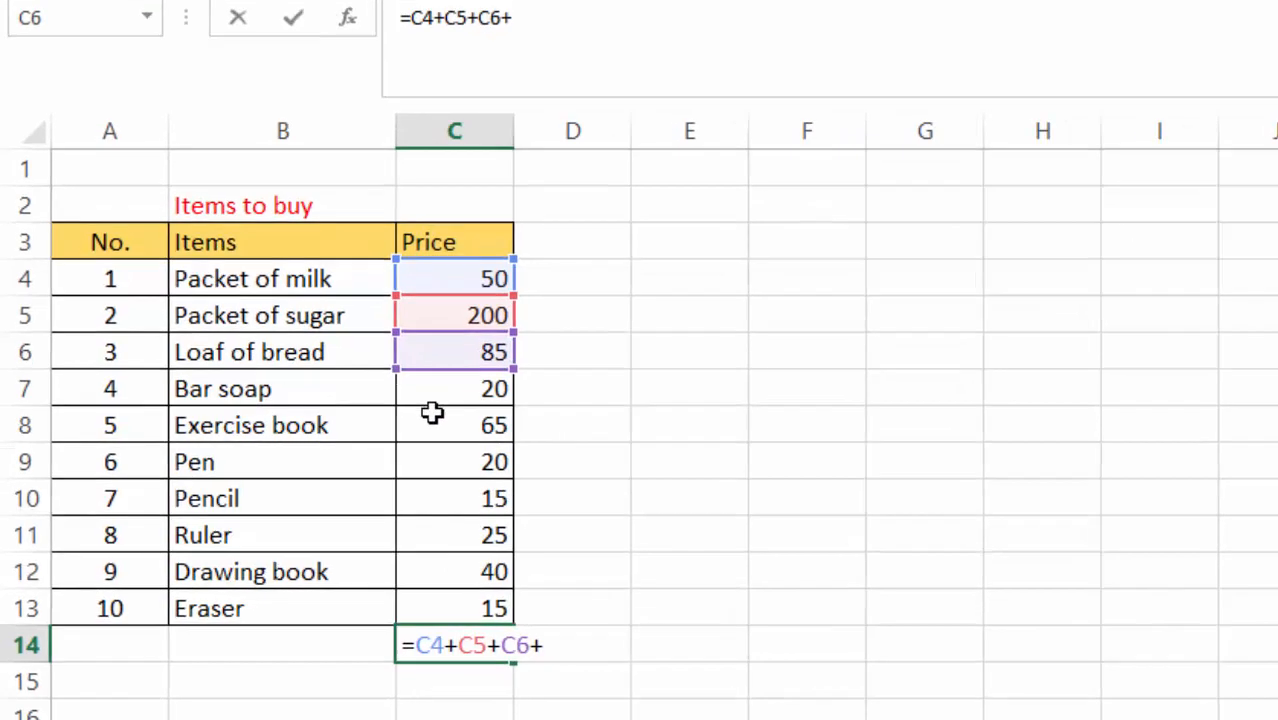
pyautogui.click(432, 400)
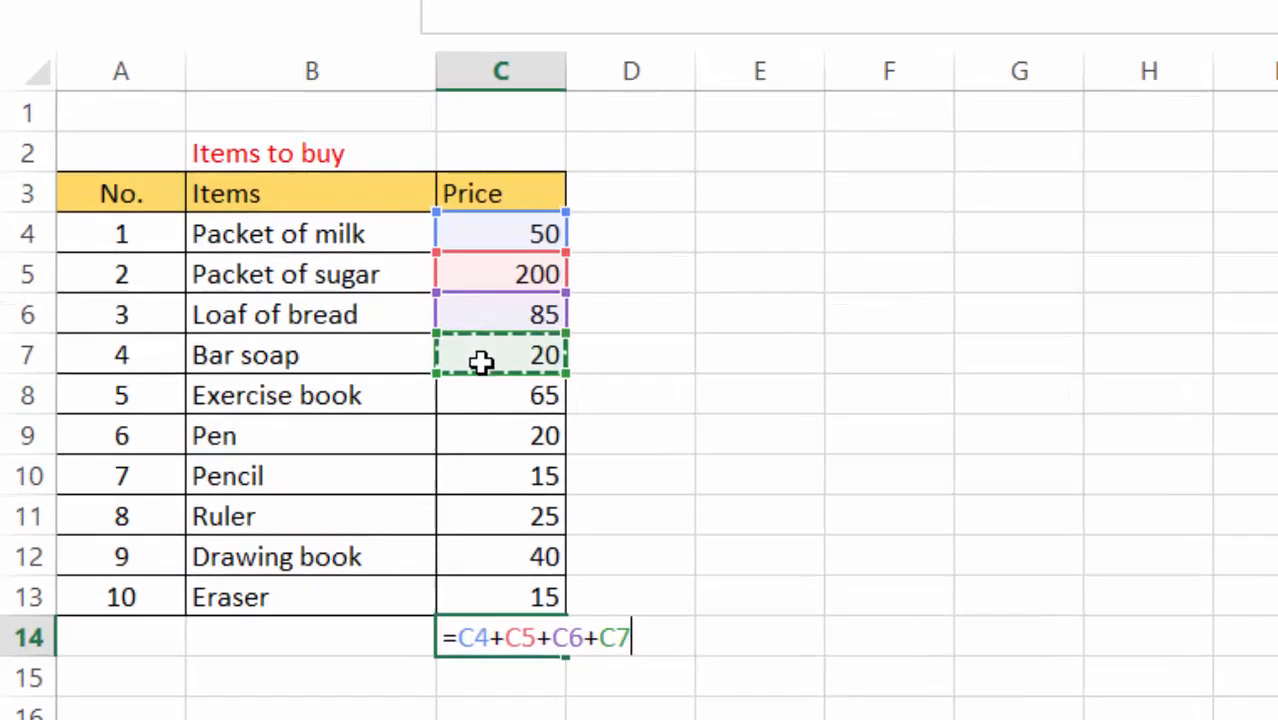
pyautogui.write('+')
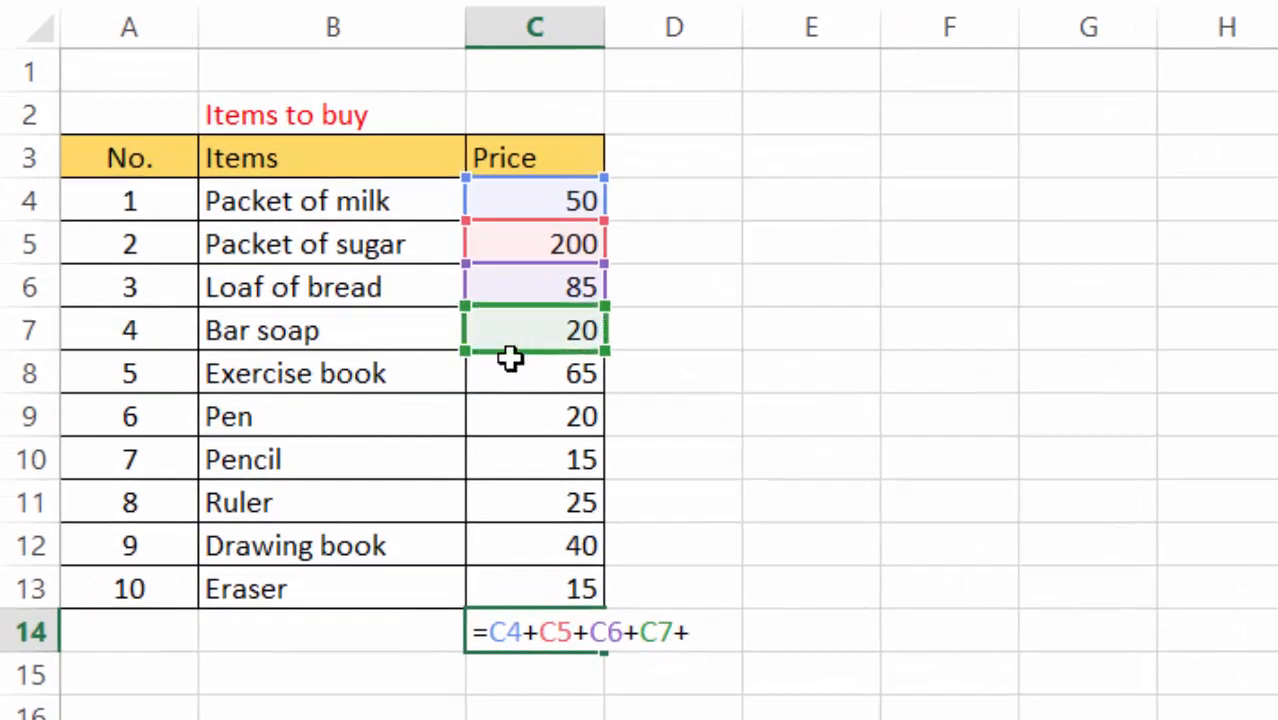
pyautogui.click(516, 380)
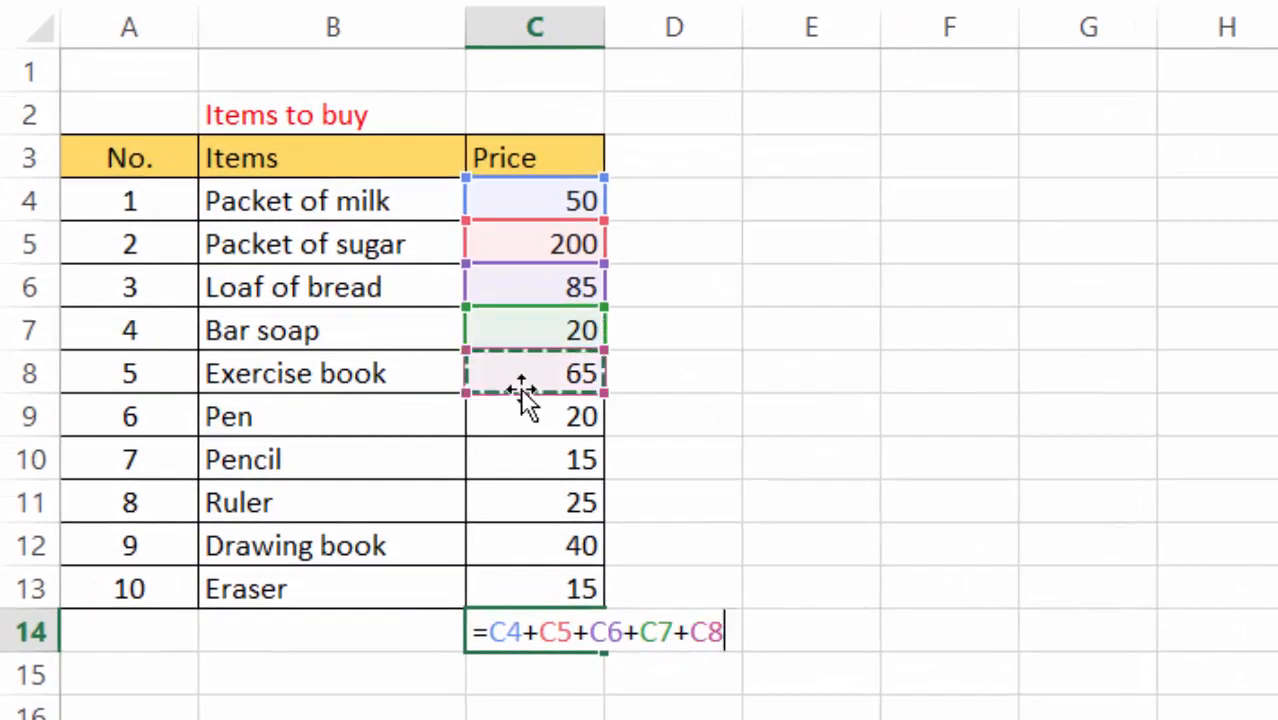
pyautogui.write('+')
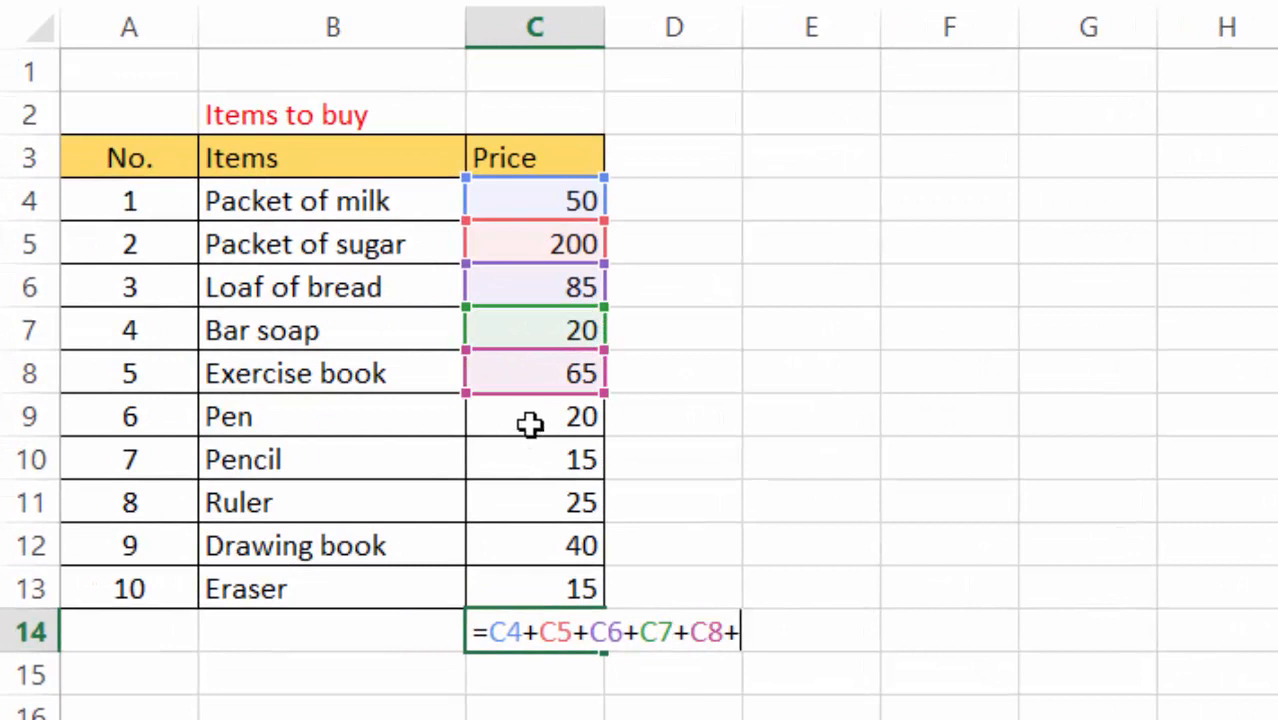
pyautogui.click(528, 423)
pyautogui.write('+')
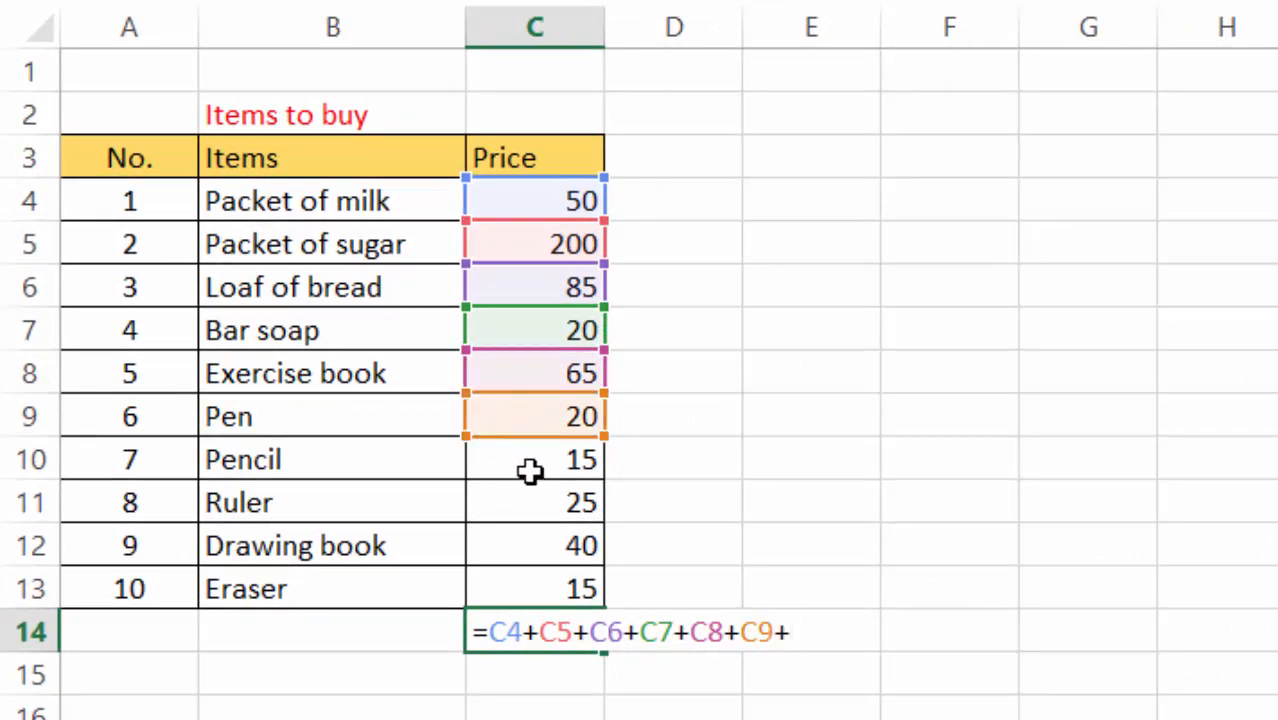
pyautogui.click(531, 468)
pyautogui.write('+')
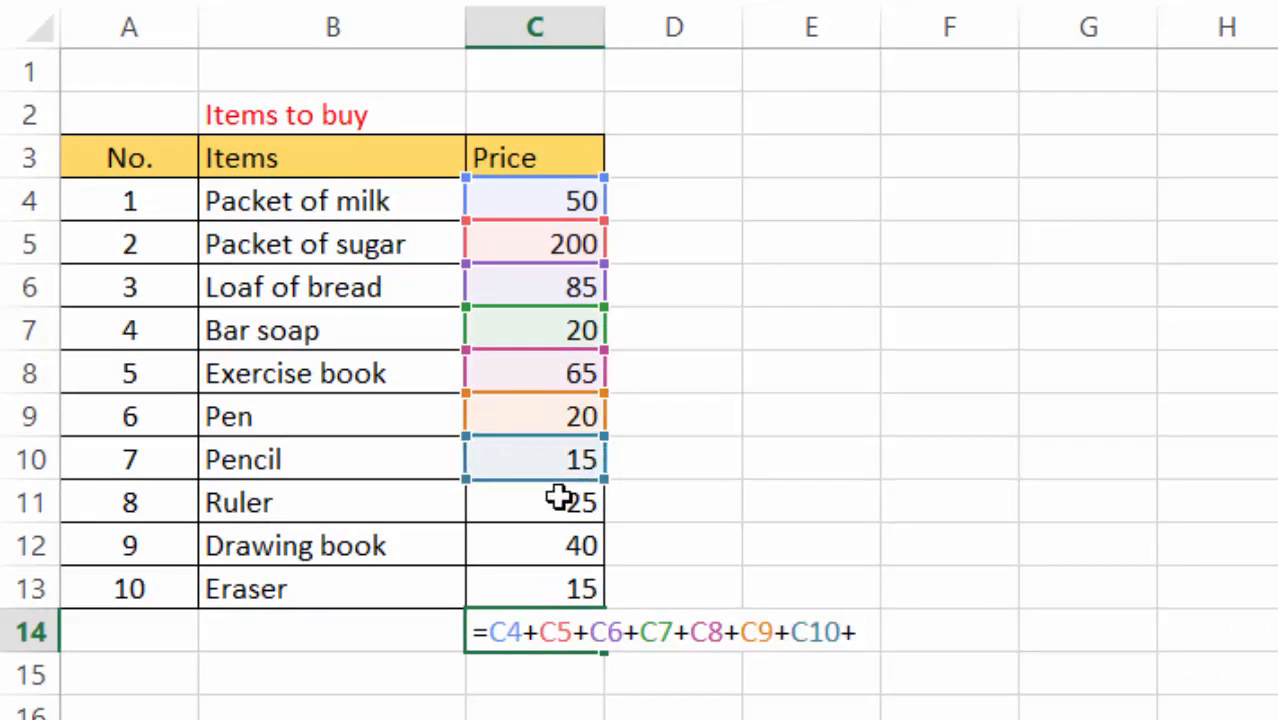
pyautogui.click(543, 505)
pyautogui.write('+')
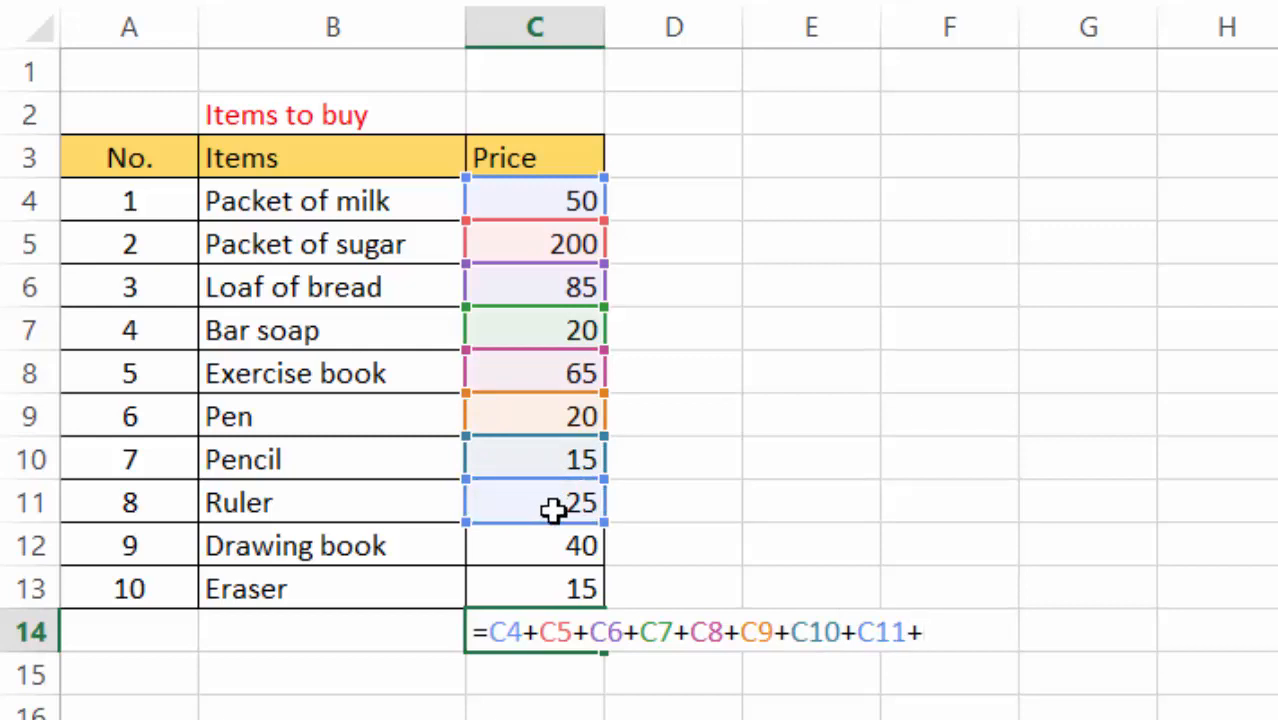
pyautogui.click(535, 546)
pyautogui.write('+')
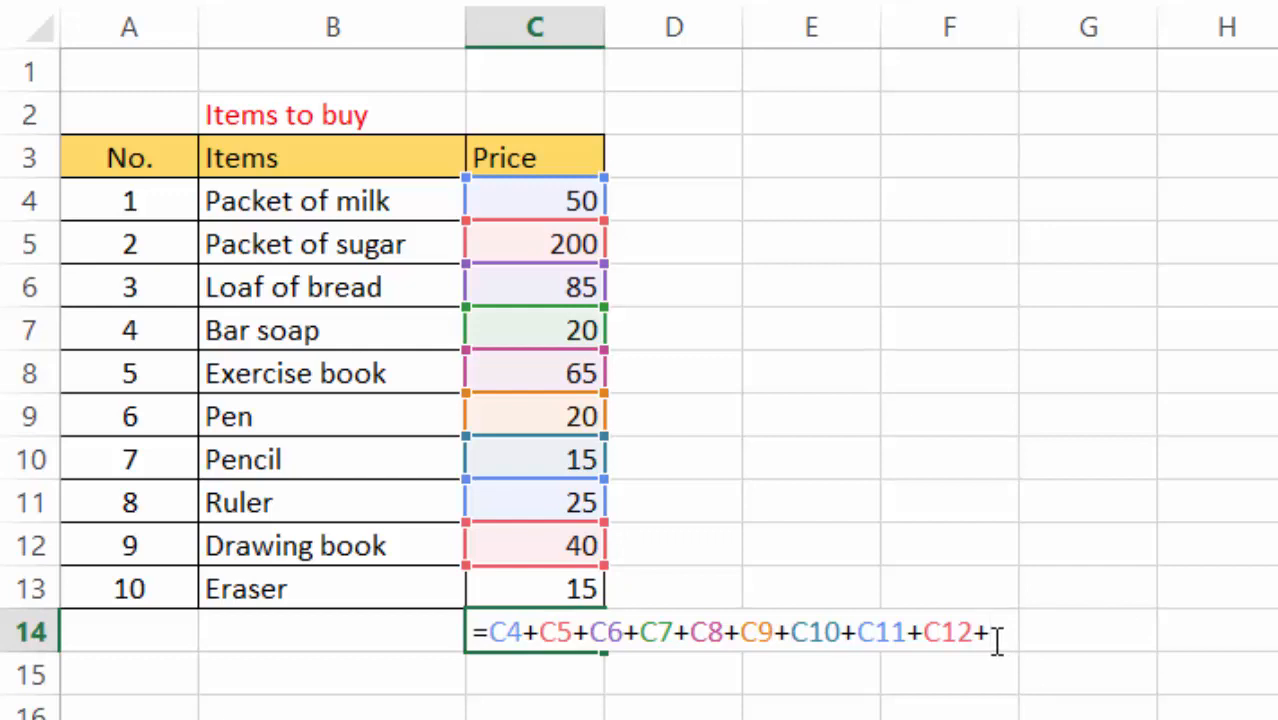
pyautogui.click(527, 590)
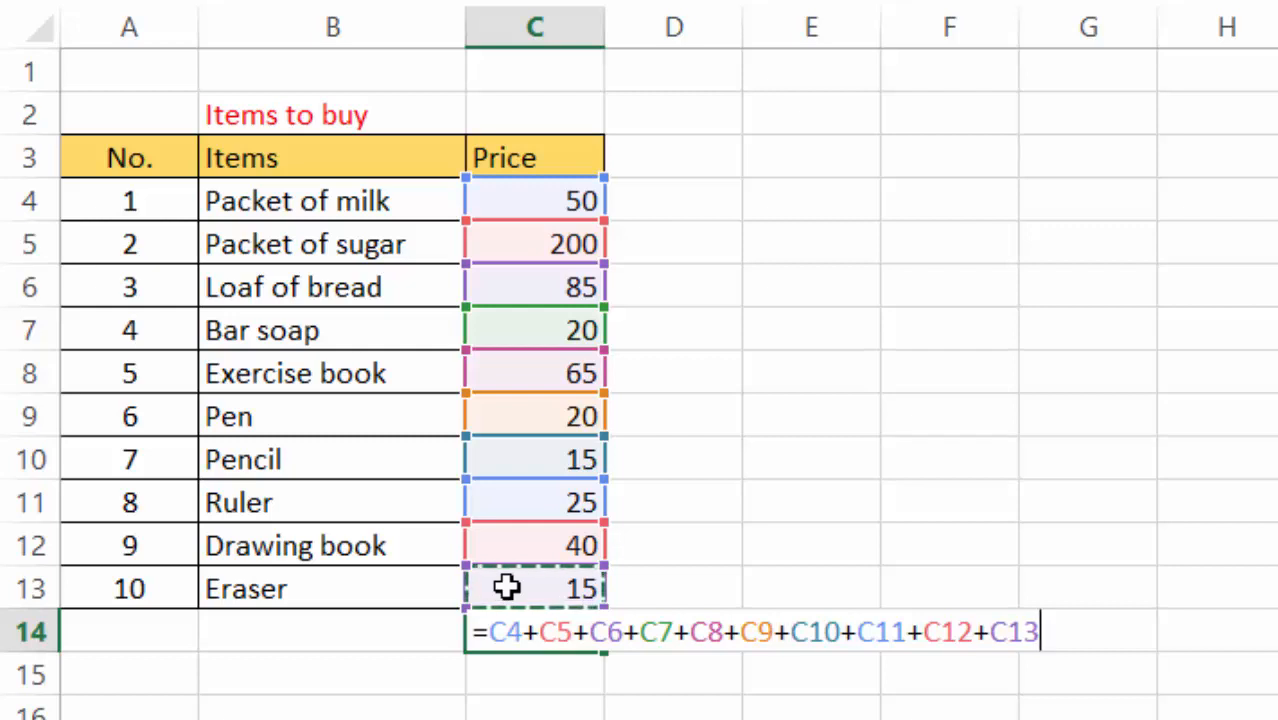
pyautogui.press('Return')
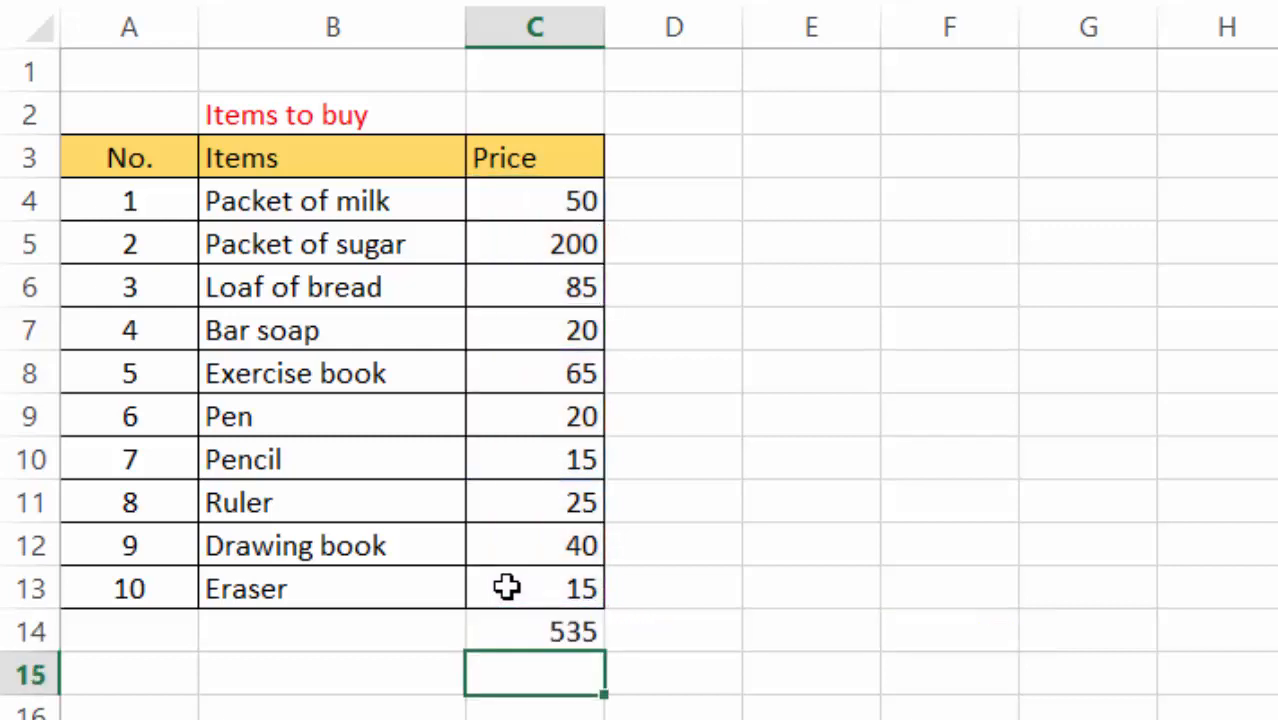
pyautogui.click(1219, 558)
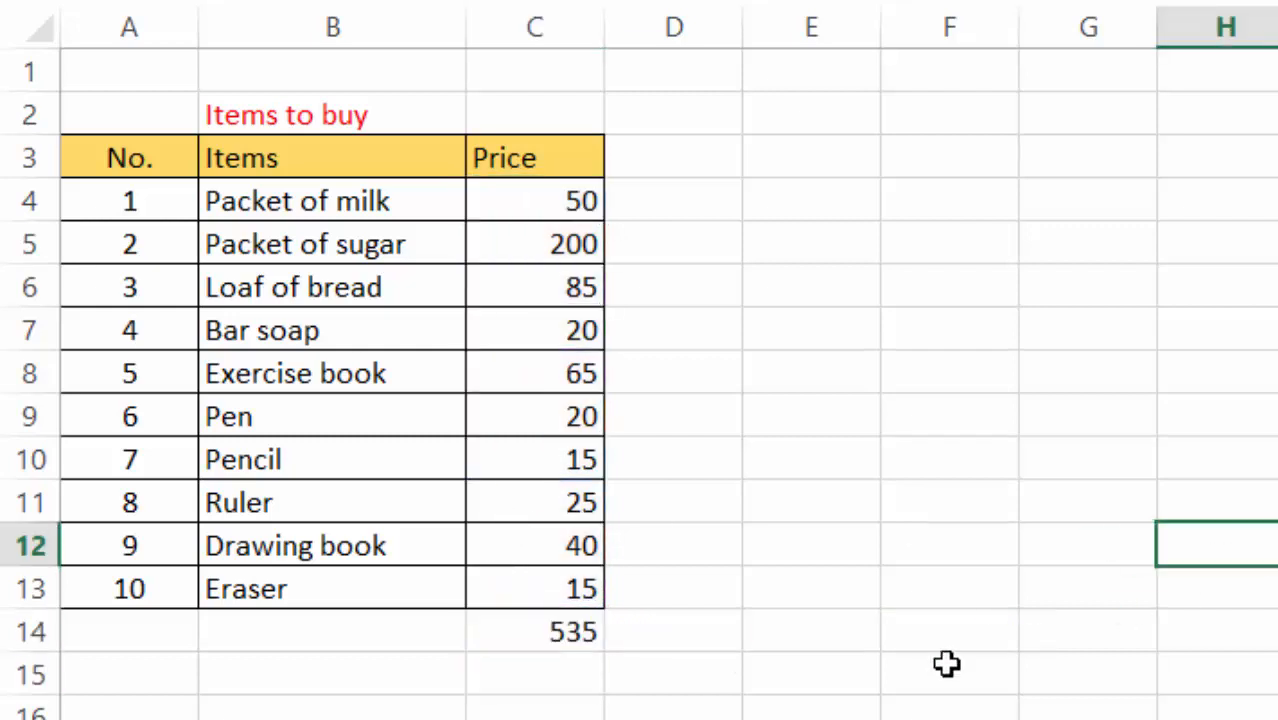
pyautogui.click(516, 631)
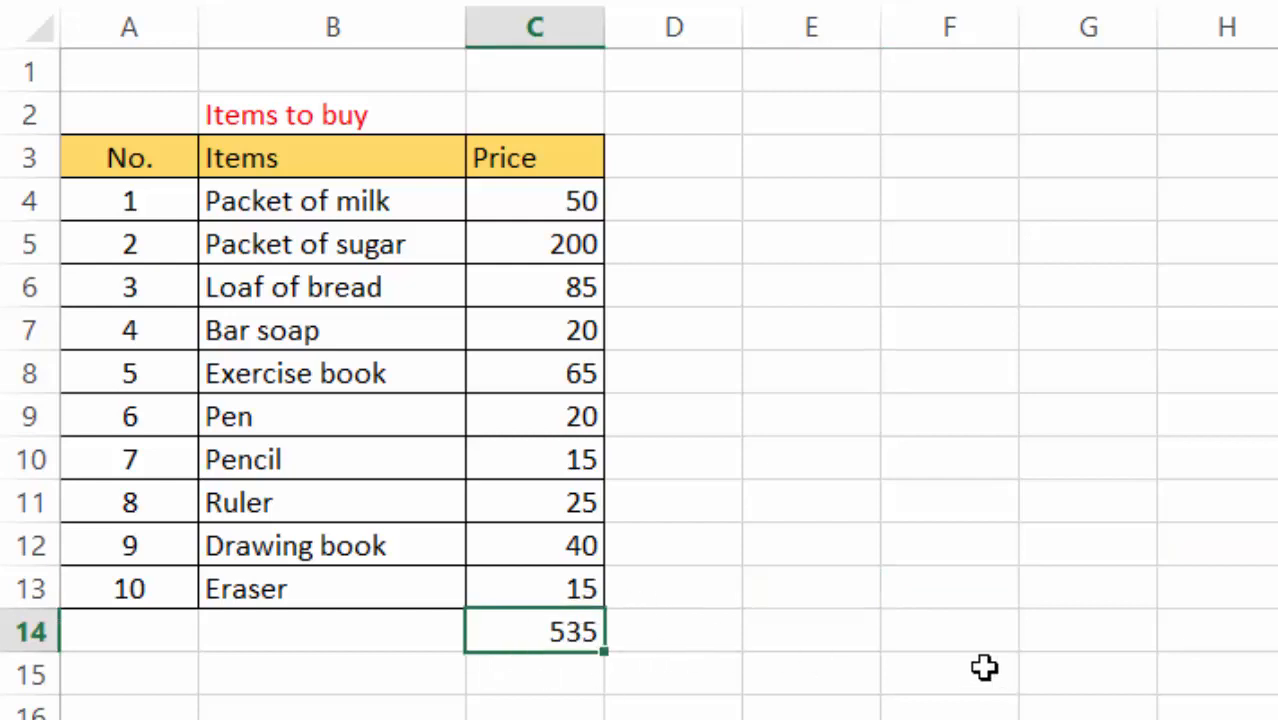
# Step: Enter 535 in cell E14 for comparison and clear the total in cell C14
pyautogui.click(792, 634)
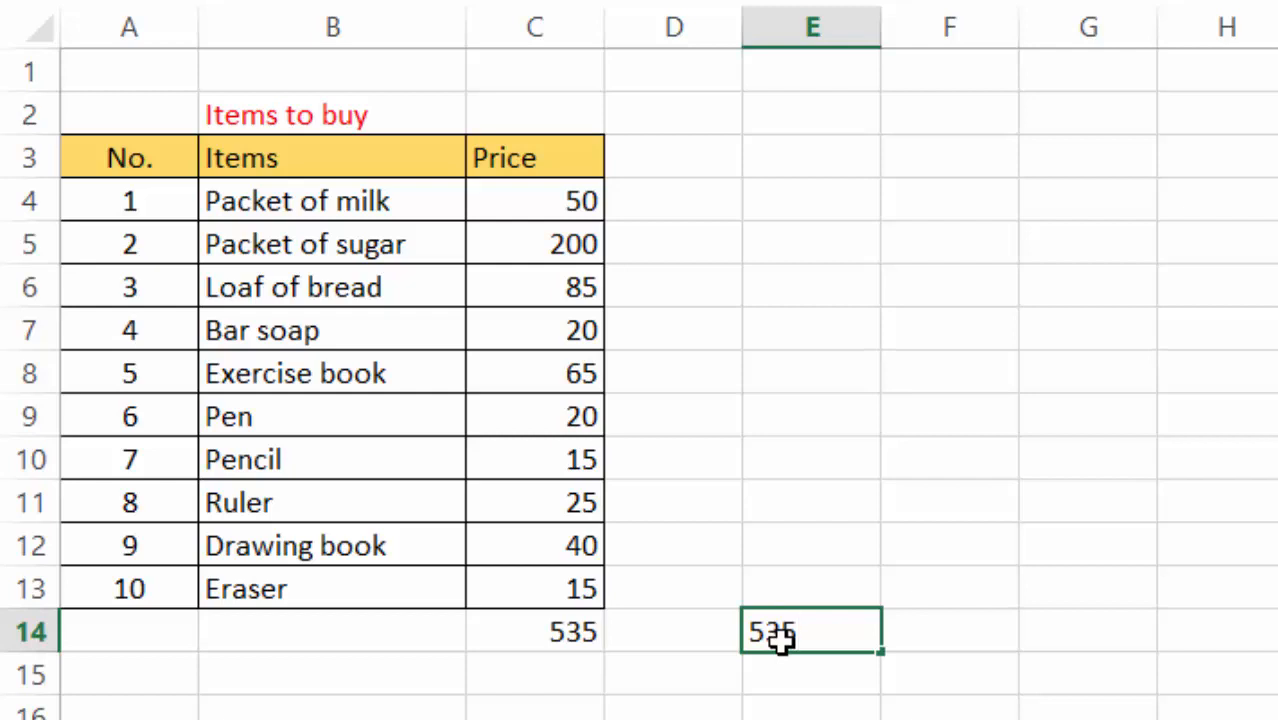
pyautogui.click(992, 374)
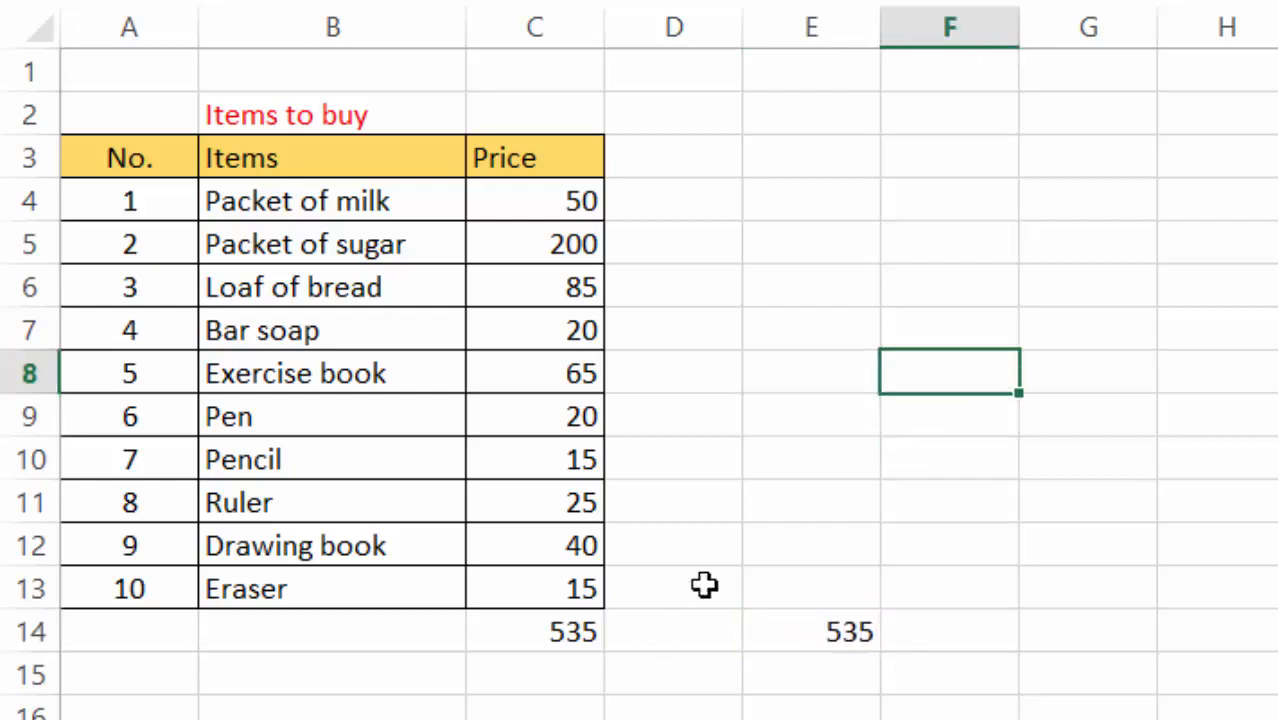
pyautogui.click(545, 634)
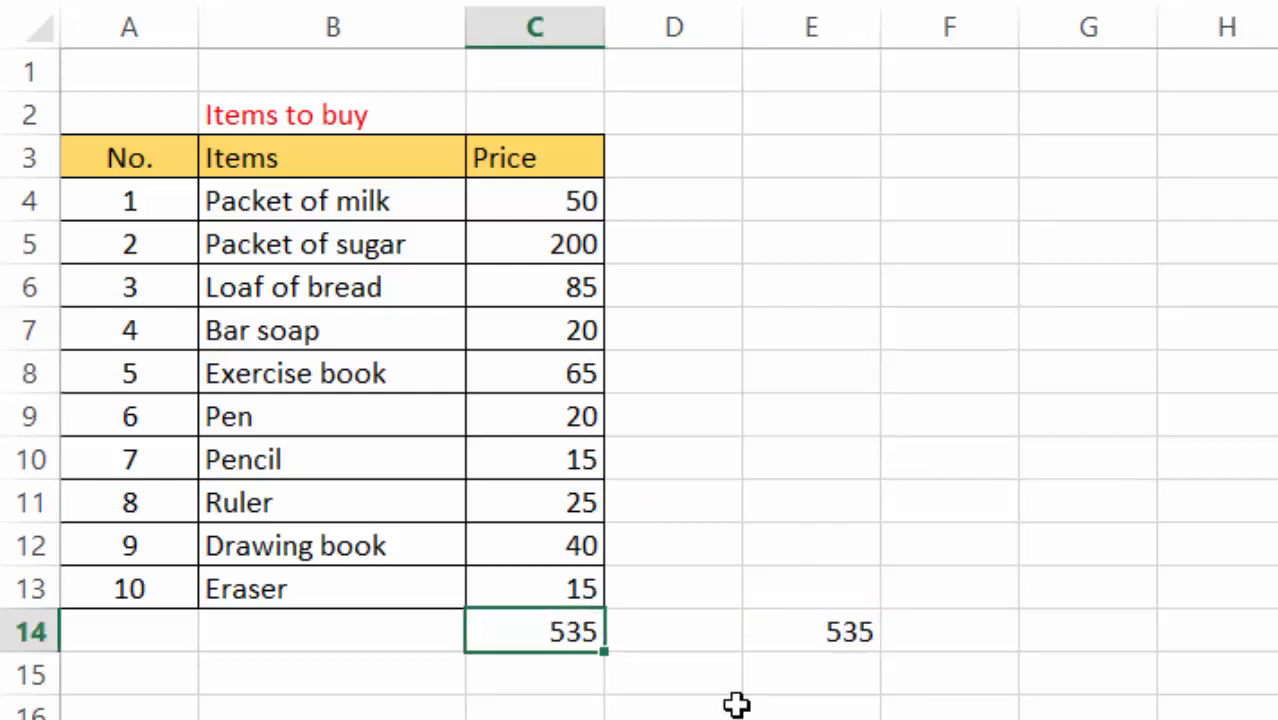
pyautogui.click(1088, 373)
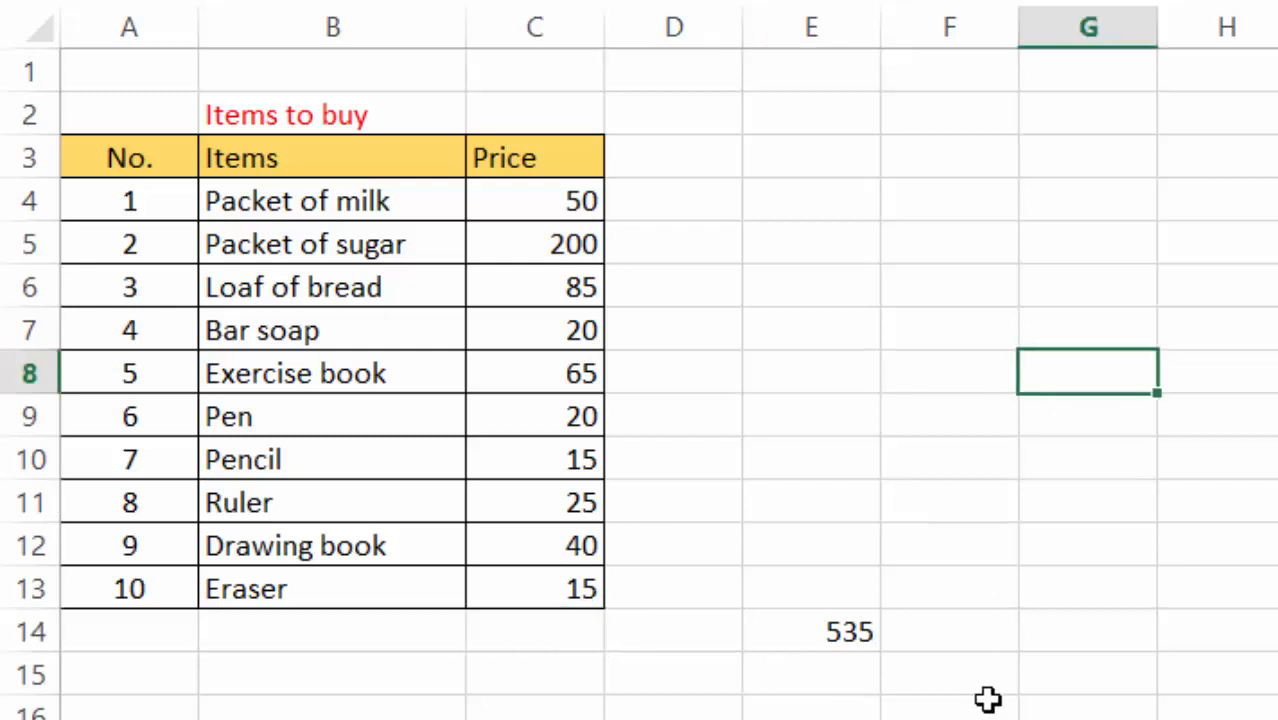
pyautogui.click(860, 636)
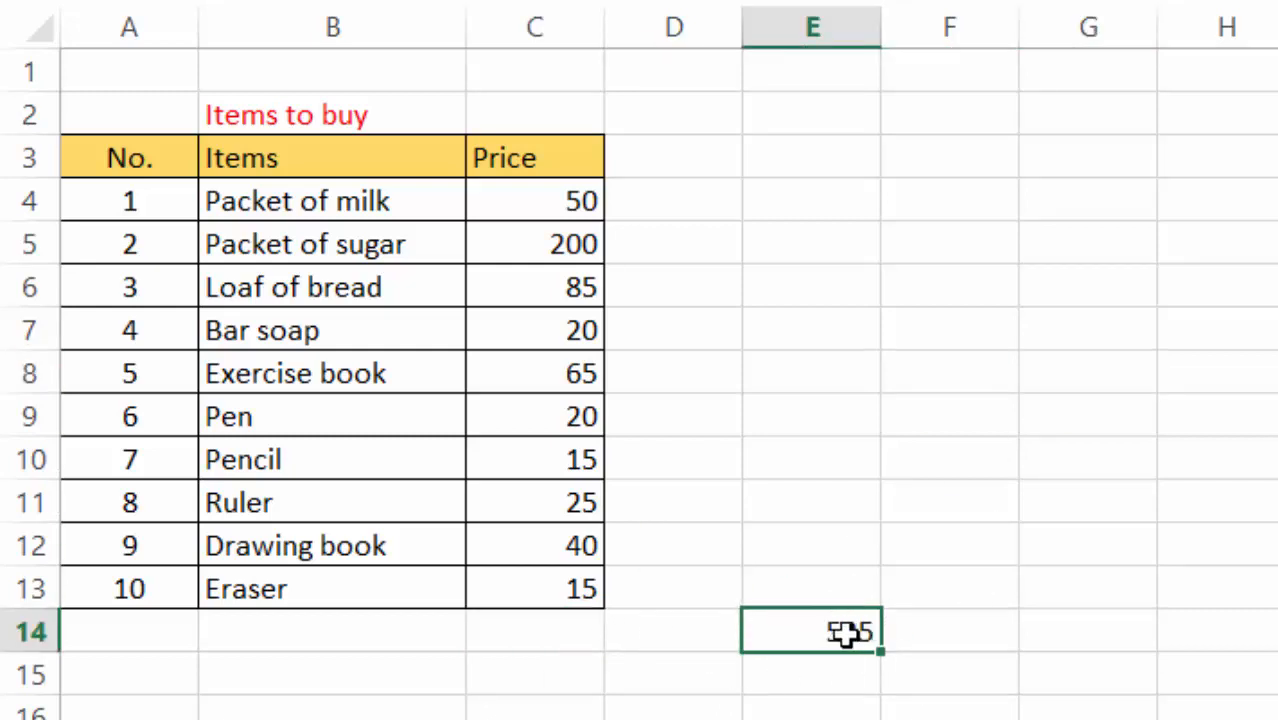
# Step: Total the prices in cell C14 with the formula =SUM(C4:C13)
pyautogui.click(489, 597)
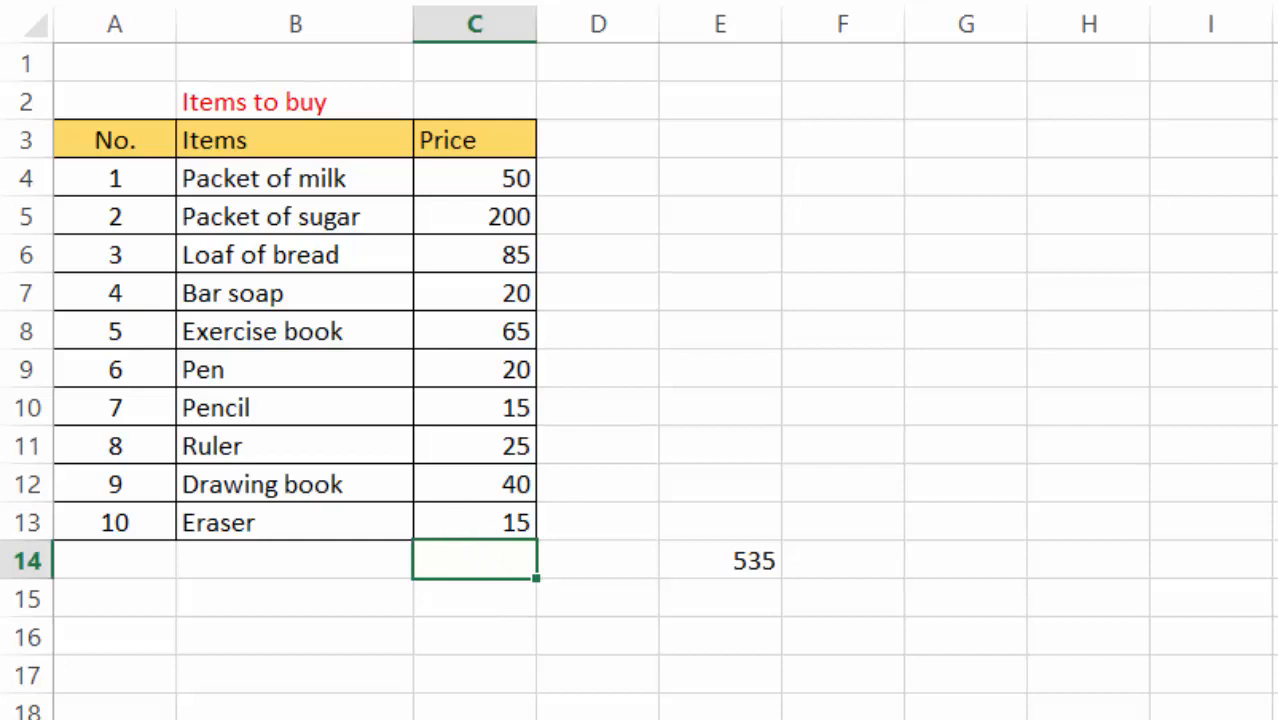
pyautogui.click(474, 220)
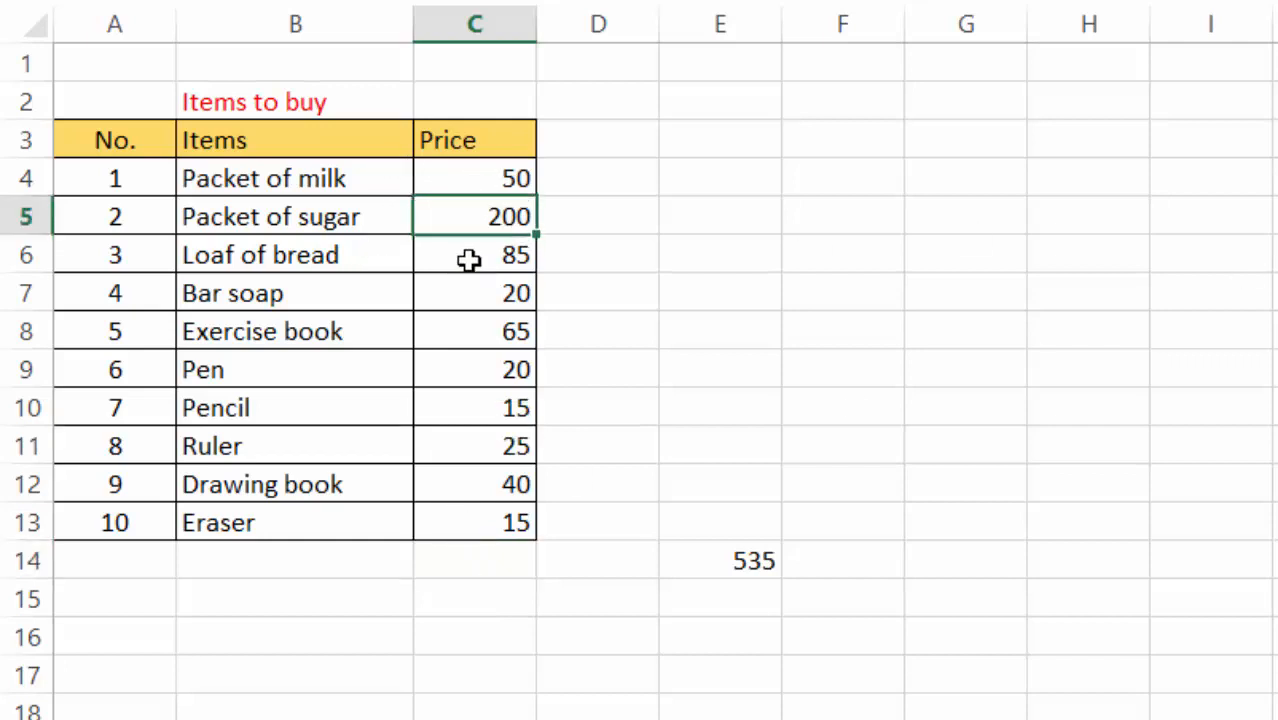
pyautogui.click(463, 562)
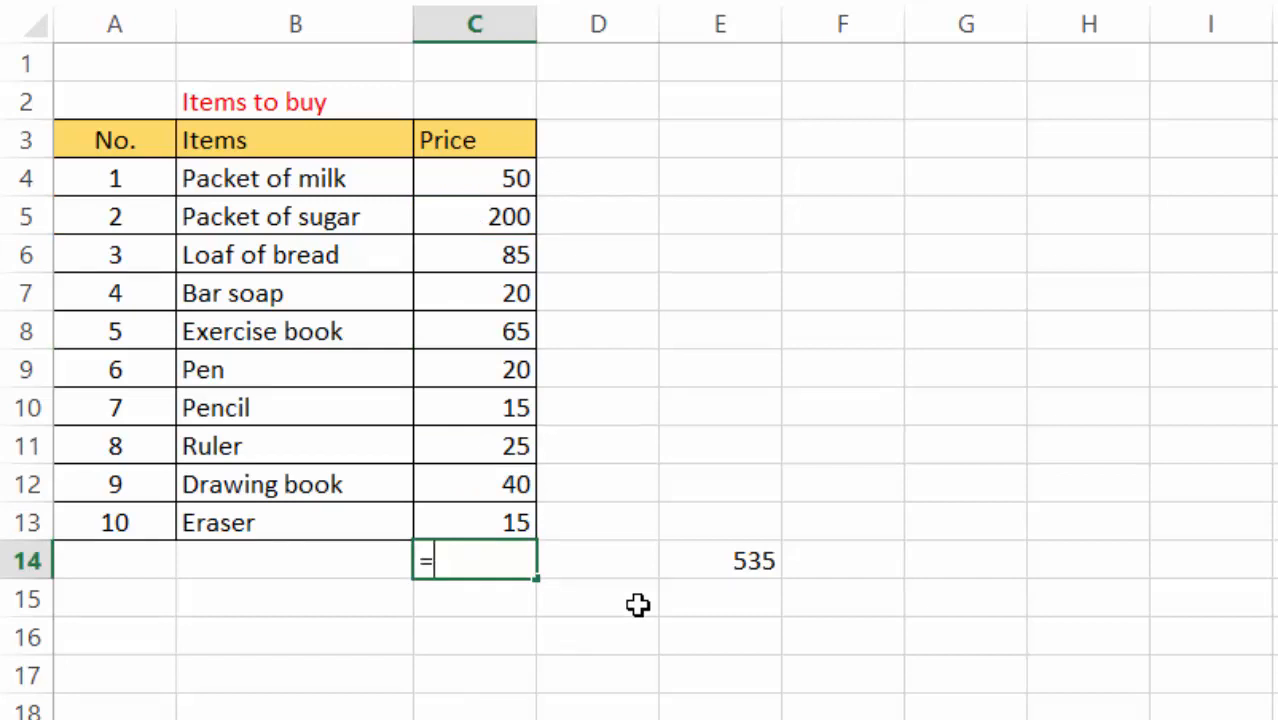
pyautogui.write('=sum')
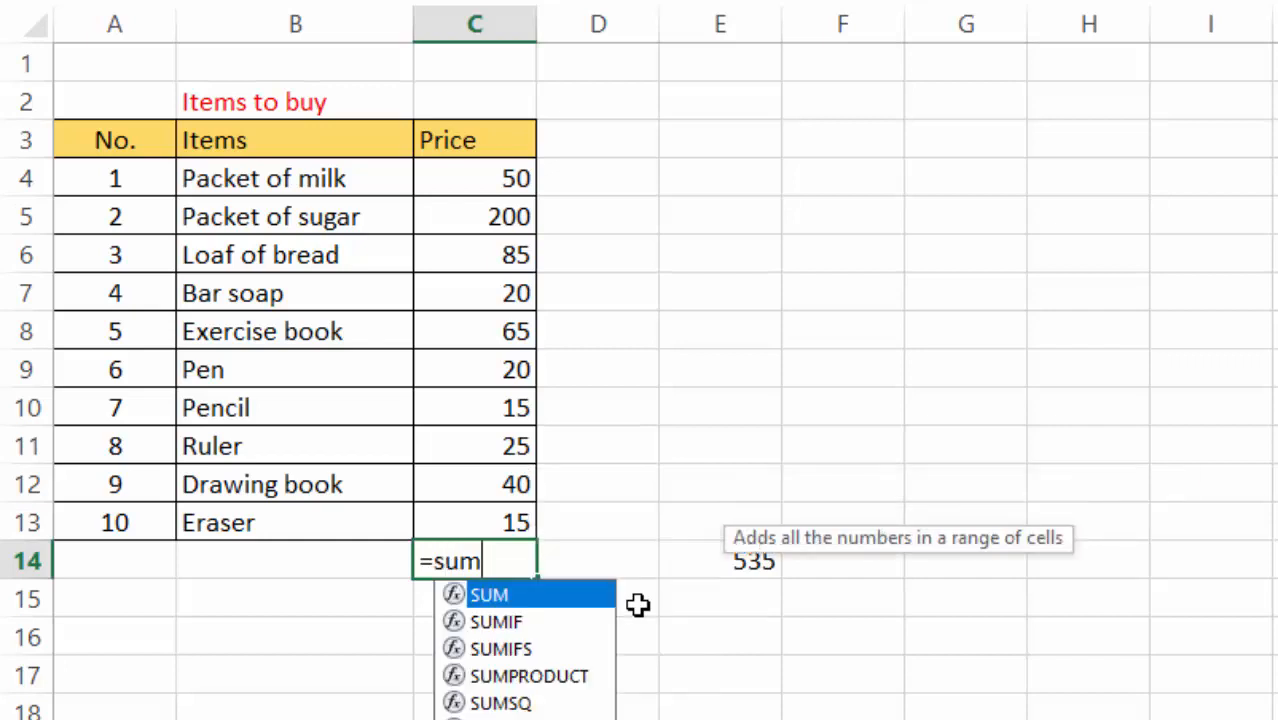
pyautogui.doubleClick(515, 598)
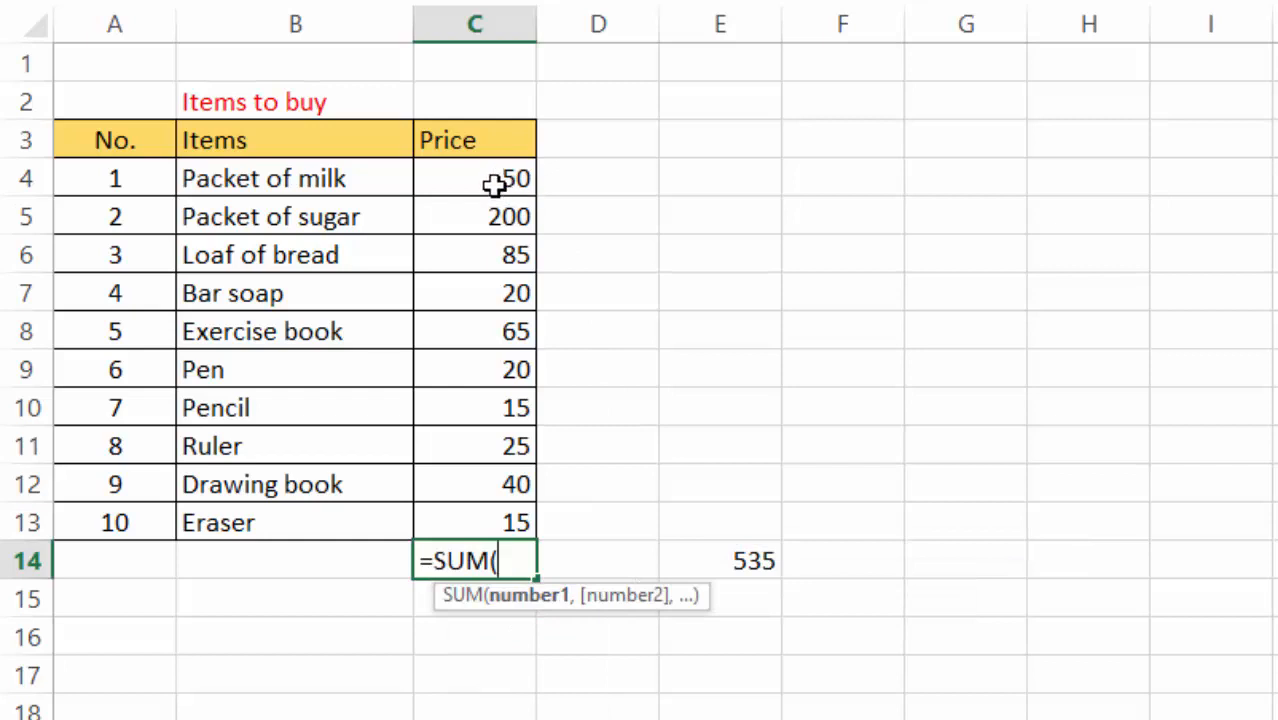
pyautogui.moveTo(494, 183); pyautogui.dragTo(502, 519)
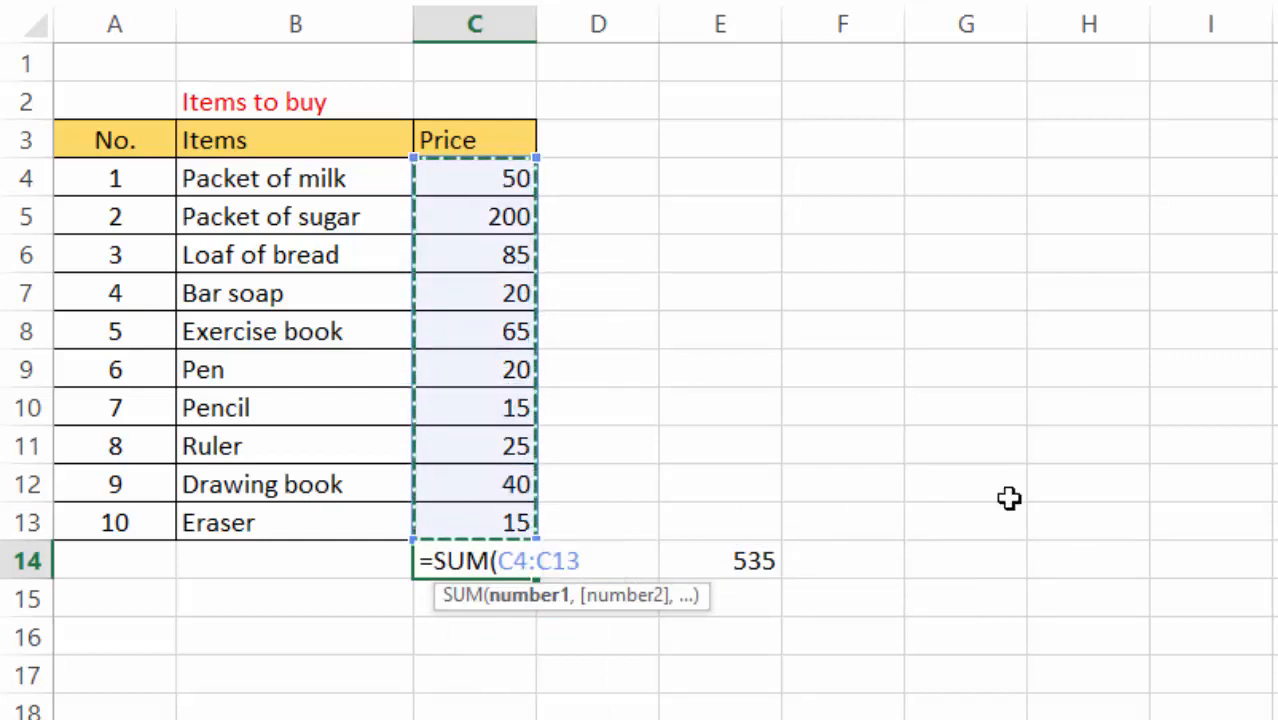
pyautogui.press('Return')
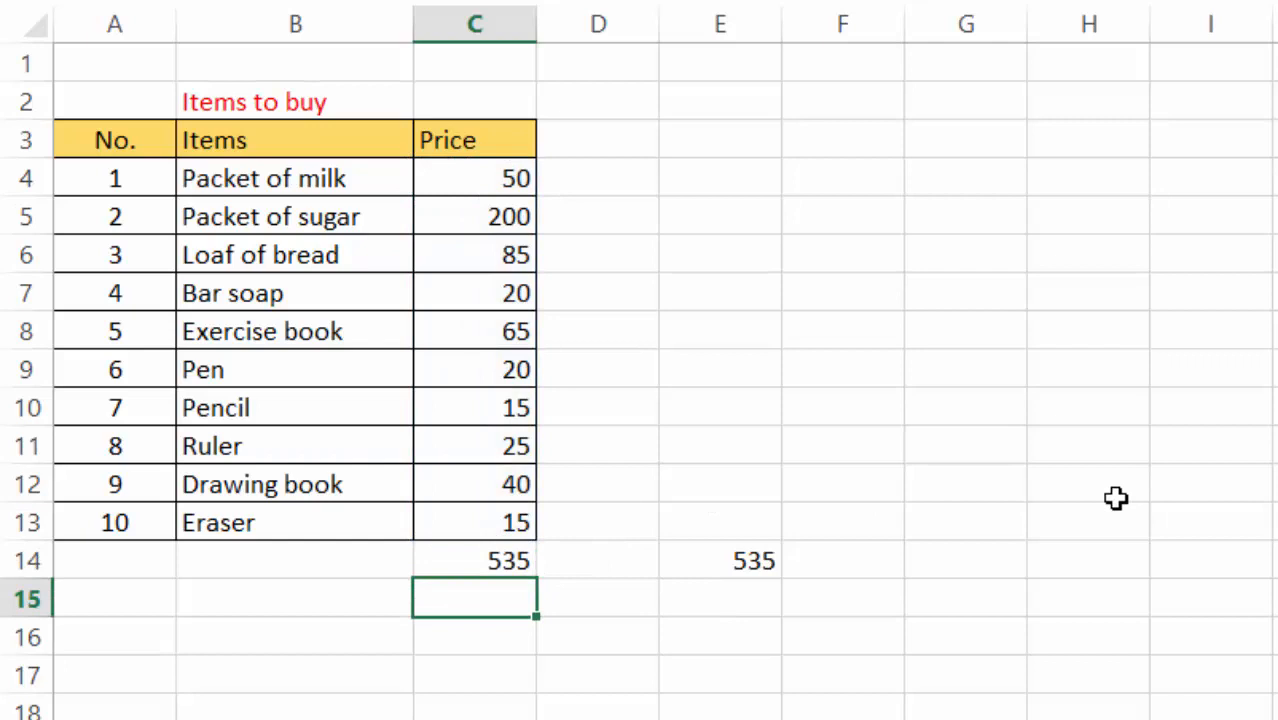
# Step: Clear cell C14 and total the prices in C4:C13 there using the AutoSum Sum function
pyautogui.click(474, 559)
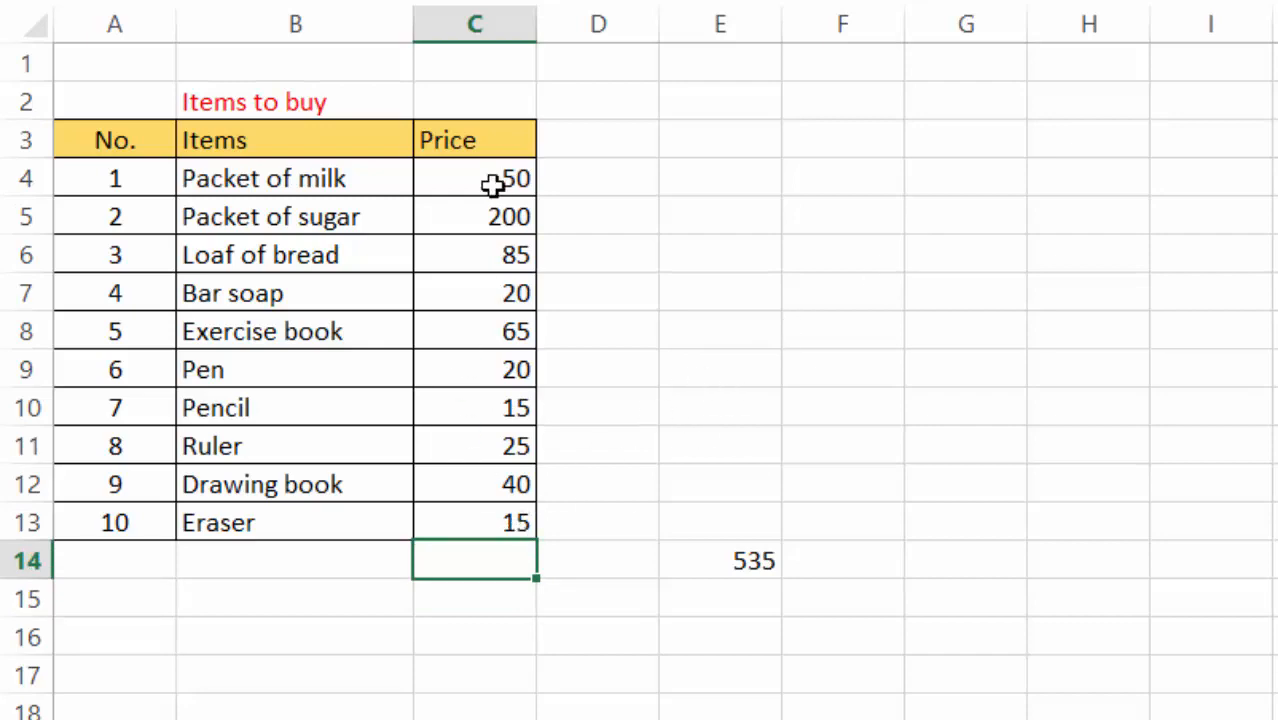
pyautogui.moveTo(490, 185); pyautogui.dragTo(484, 538)
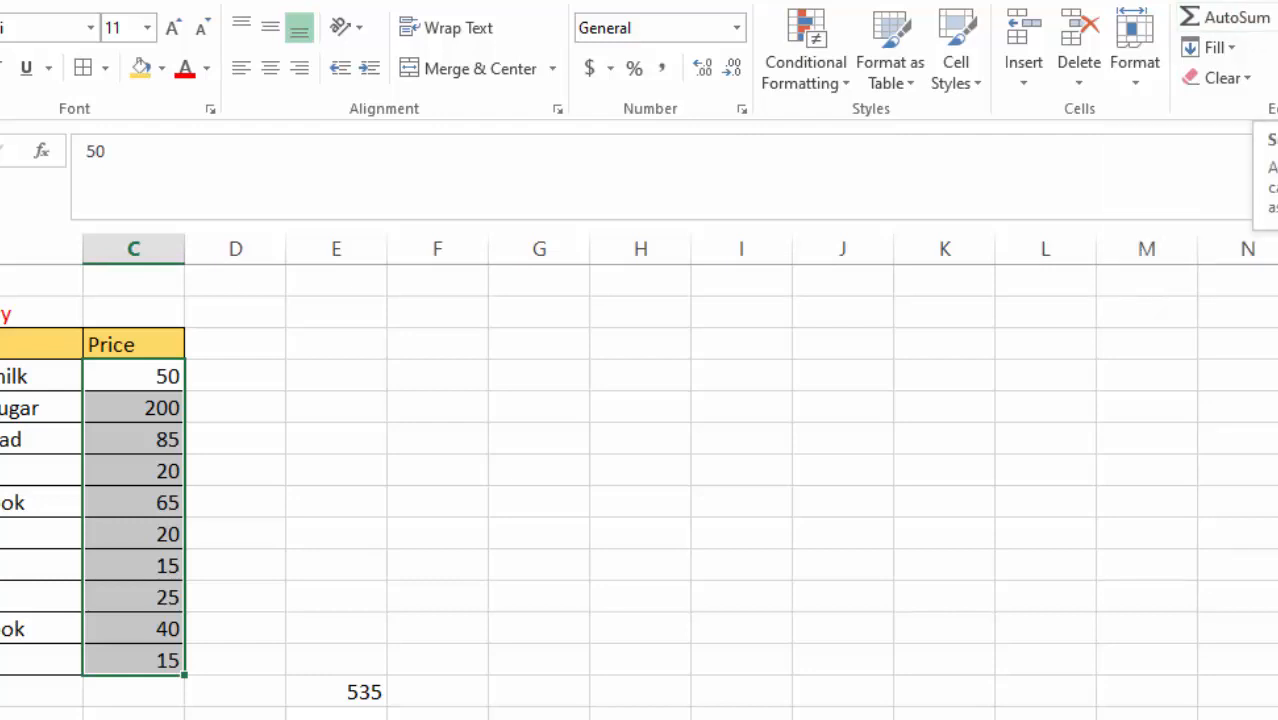
pyautogui.click(1264, 20)
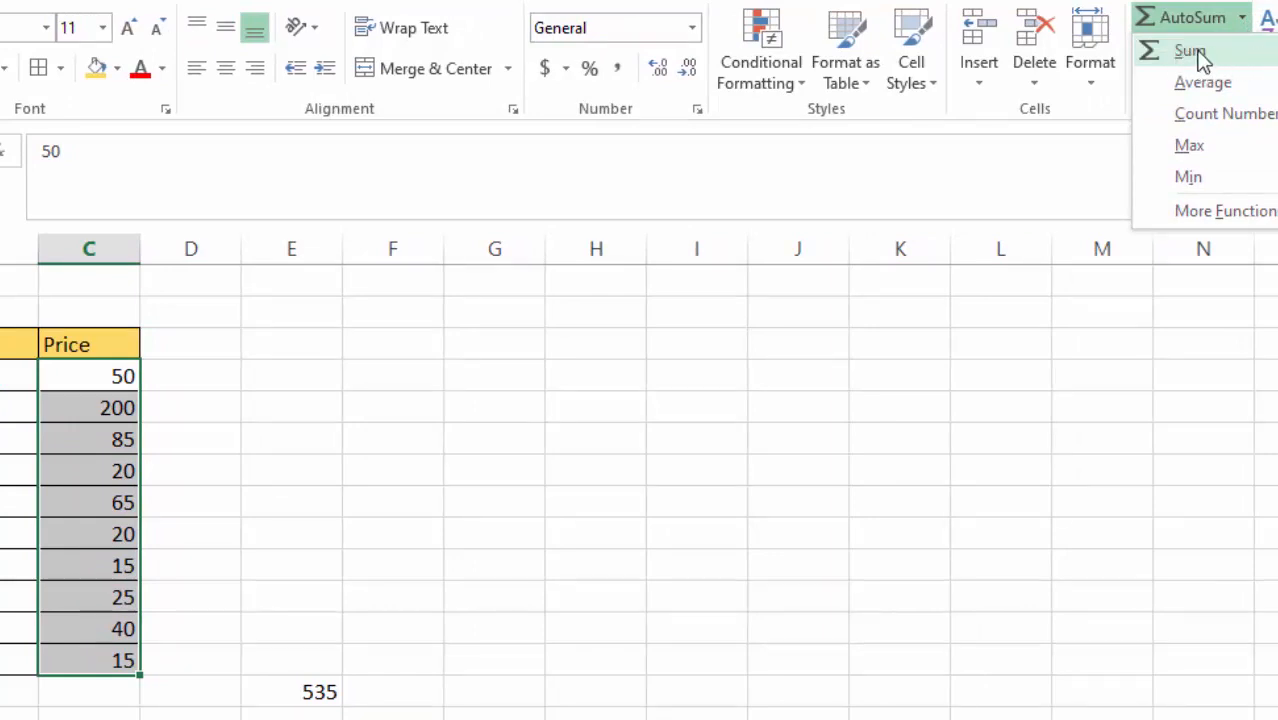
pyautogui.click(1193, 53)
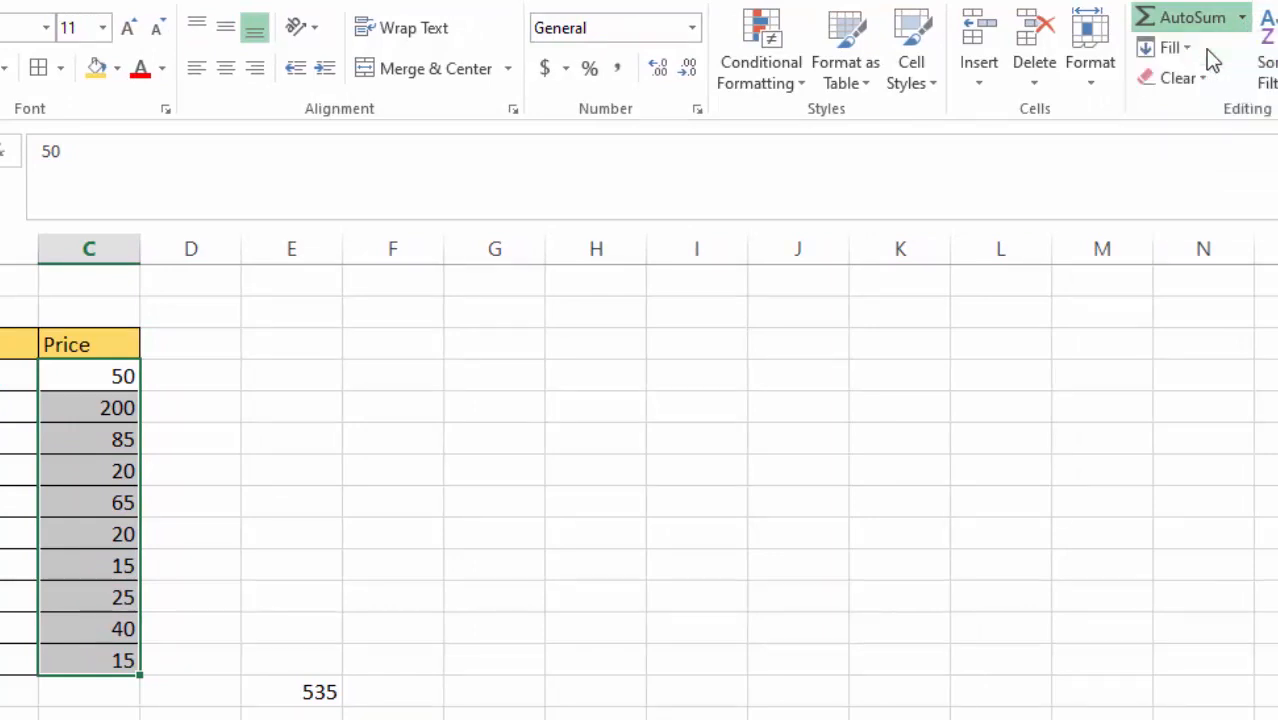
pyautogui.click(231, 640)
pyautogui.click(105, 692)
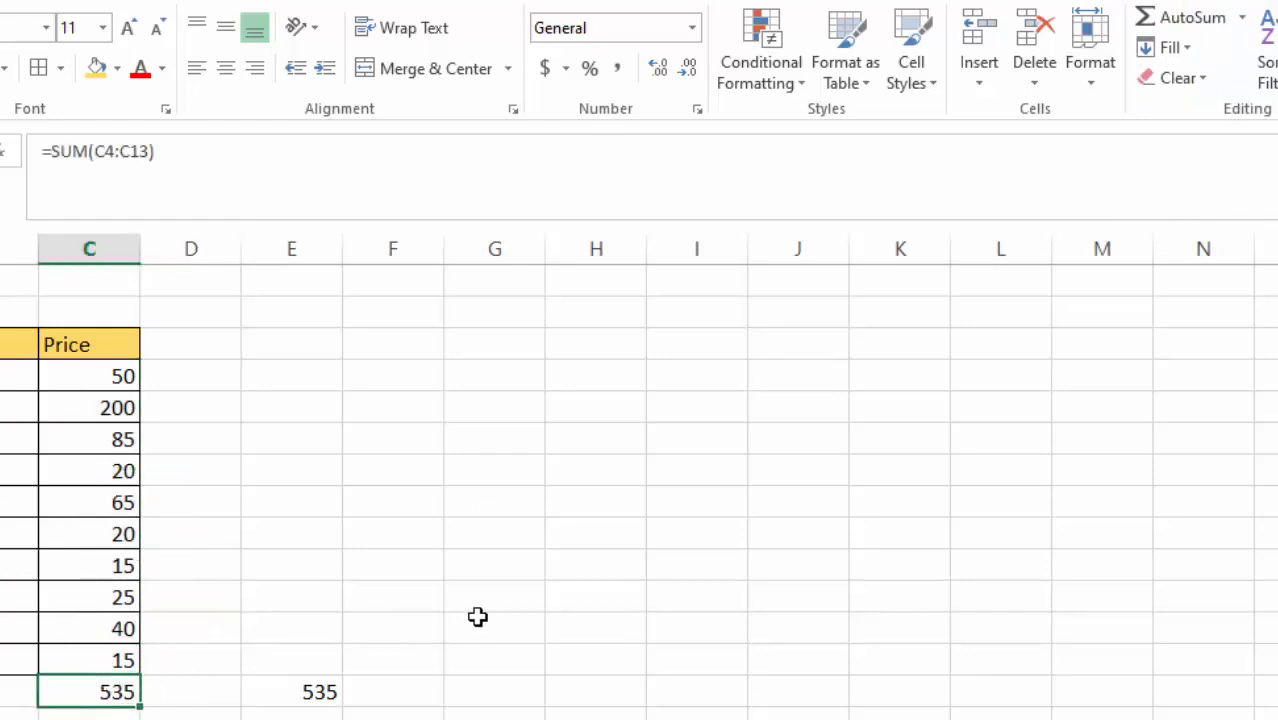
pyautogui.moveTo(552, 442); pyautogui.dragTo(517, 466)
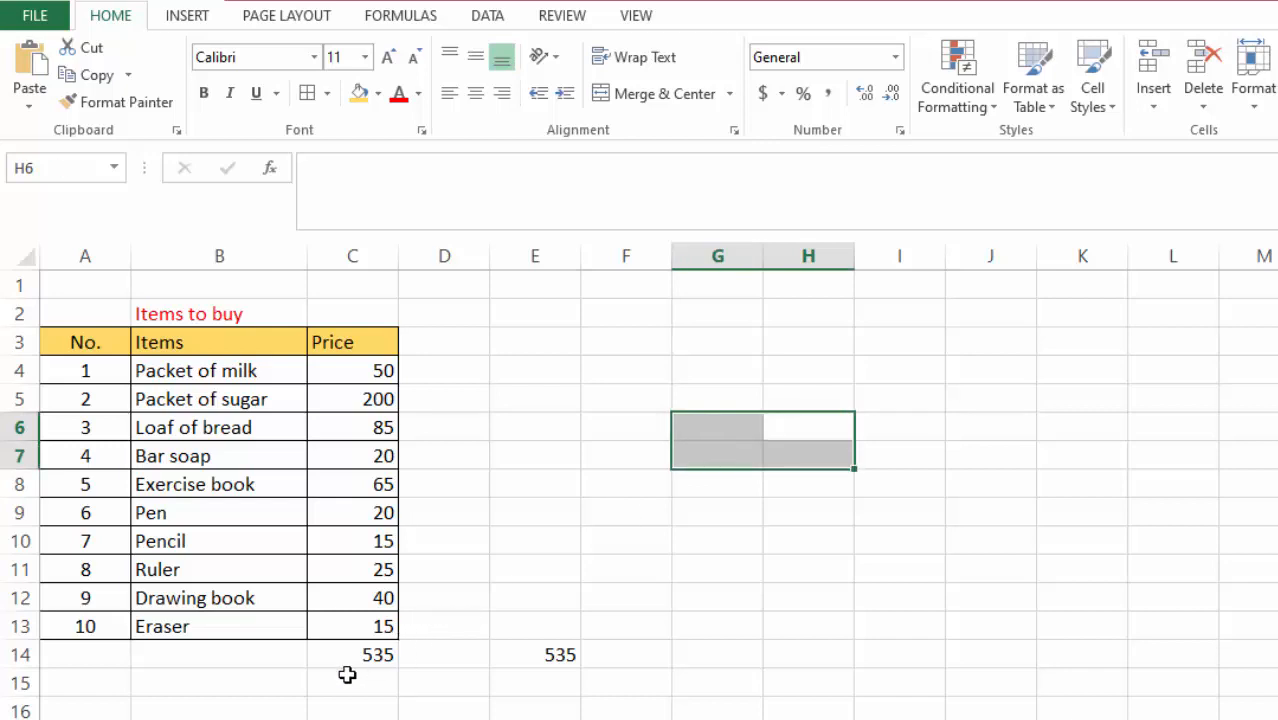
pyautogui.click(343, 652)
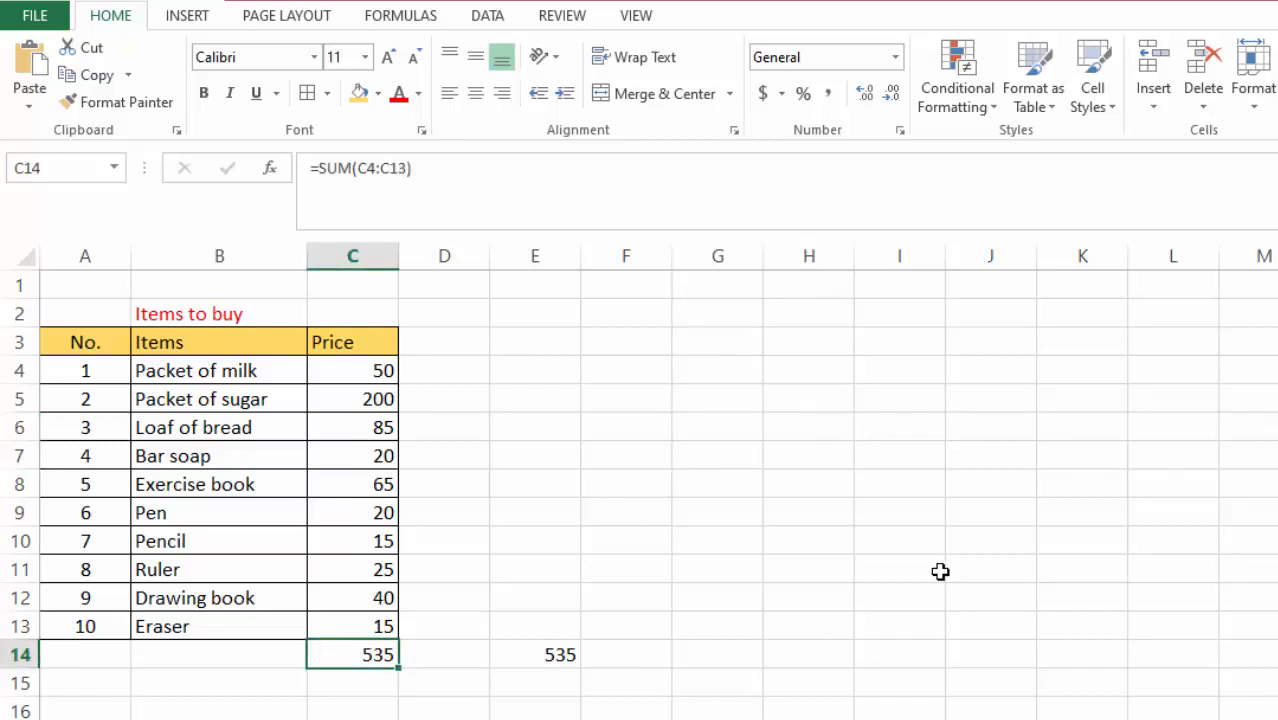
pyautogui.click(899, 512)
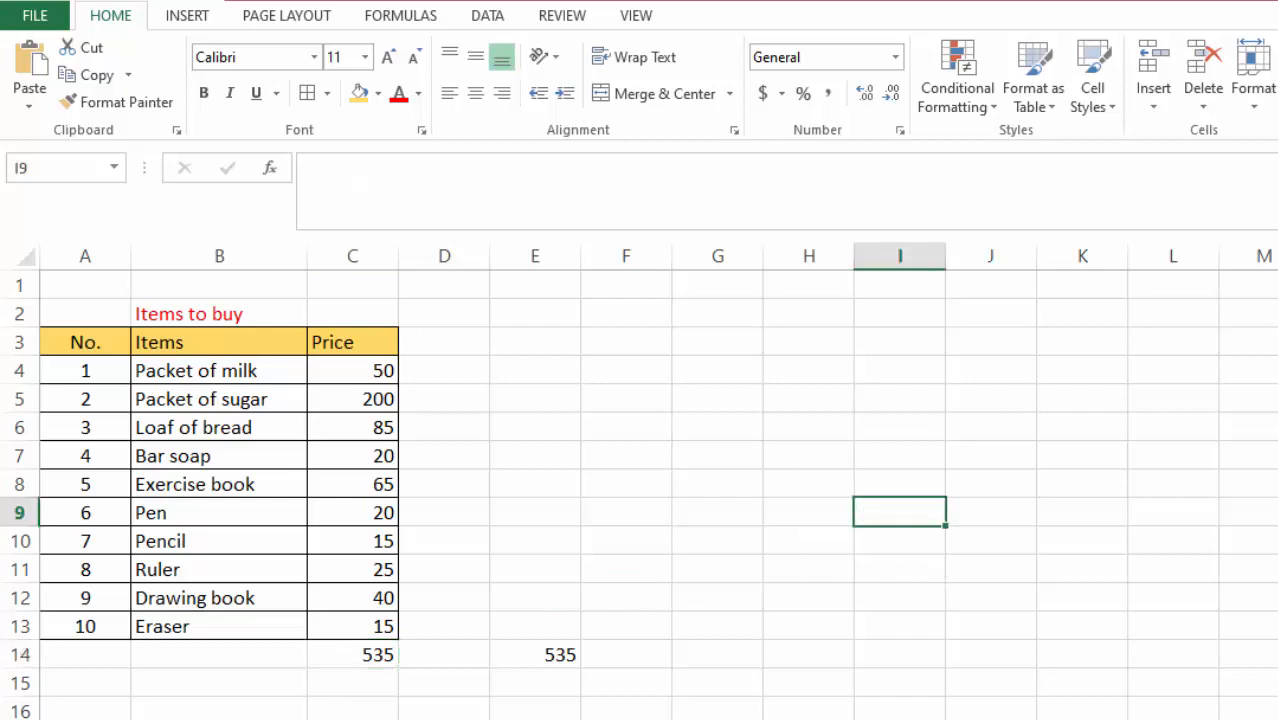
pyautogui.click(345, 653)
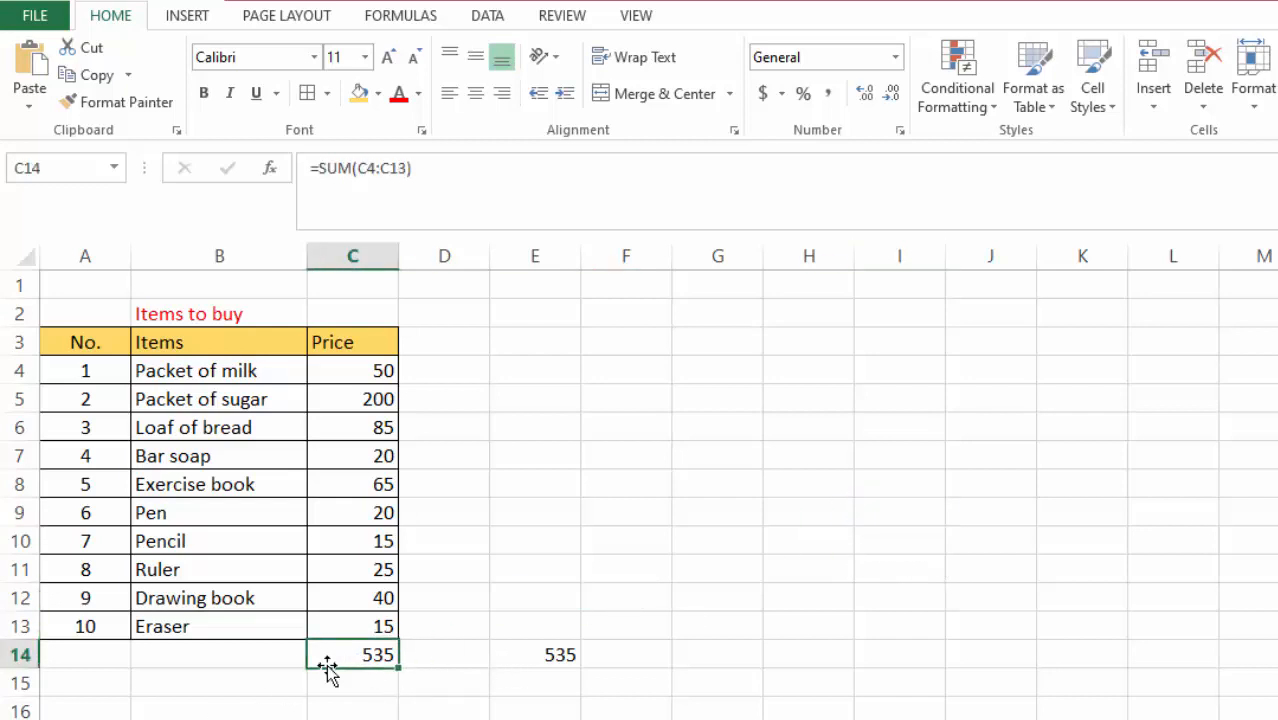
pyautogui.click(542, 569)
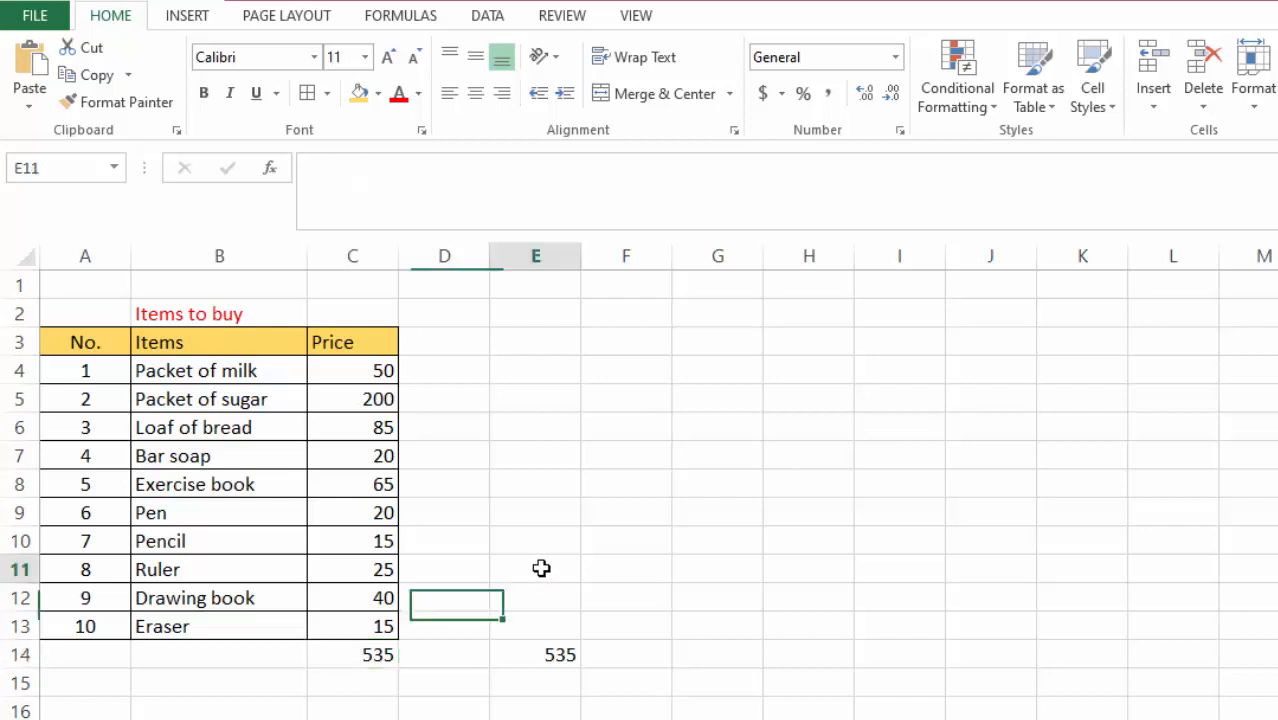
pyautogui.click(345, 654)
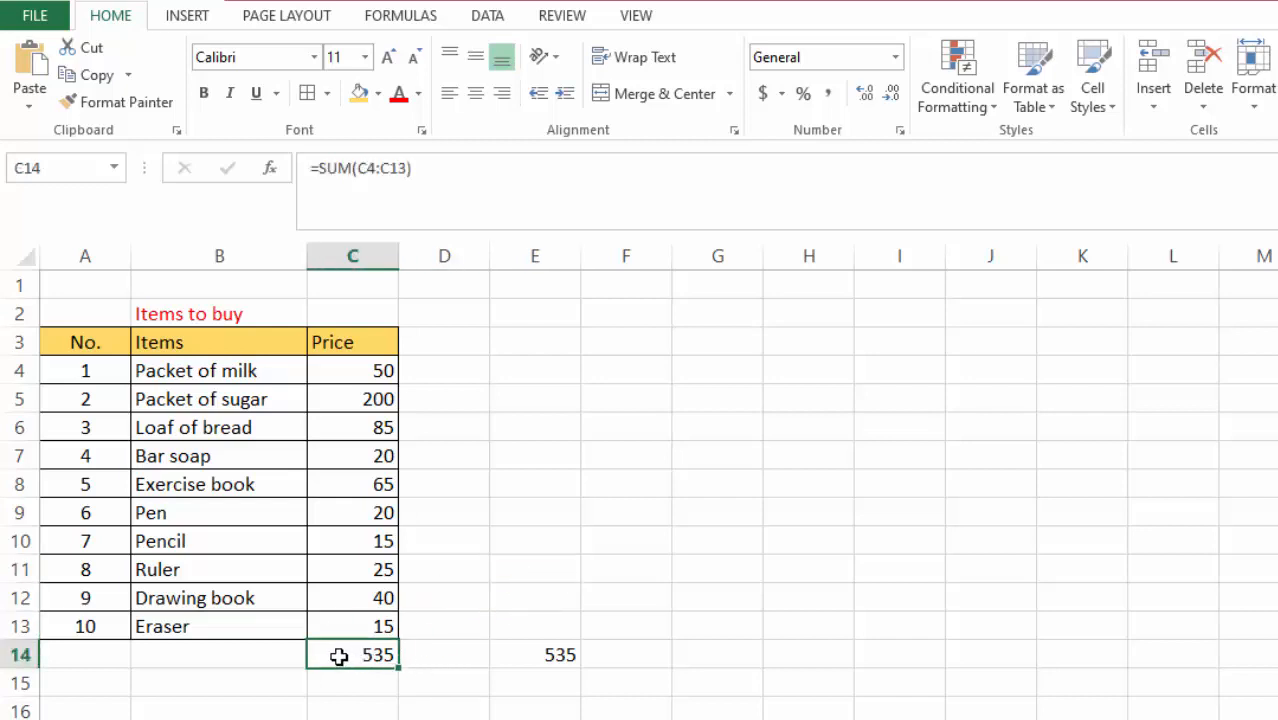
pyautogui.click(584, 537)
# Step: Apply a Bottom Double Border to the price total in cell C14
pyautogui.click(352, 646)
pyautogui.click(327, 94)
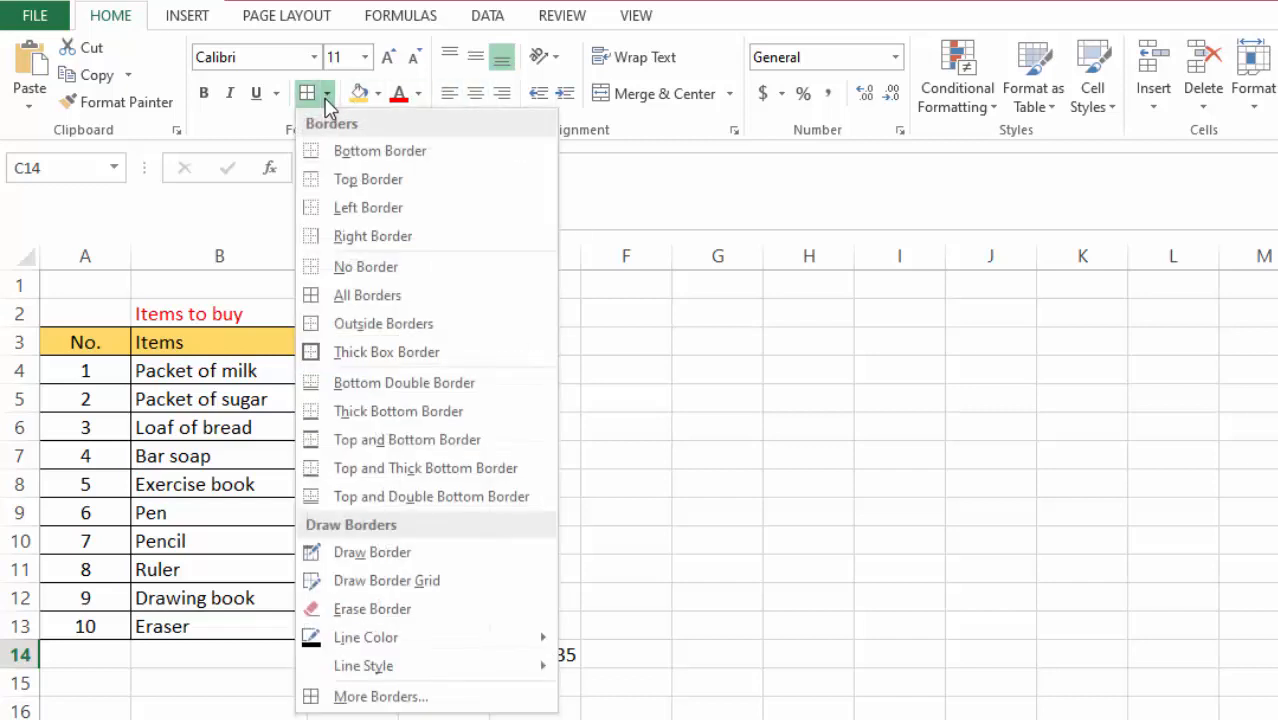
pyautogui.click(362, 387)
pyautogui.click(755, 518)
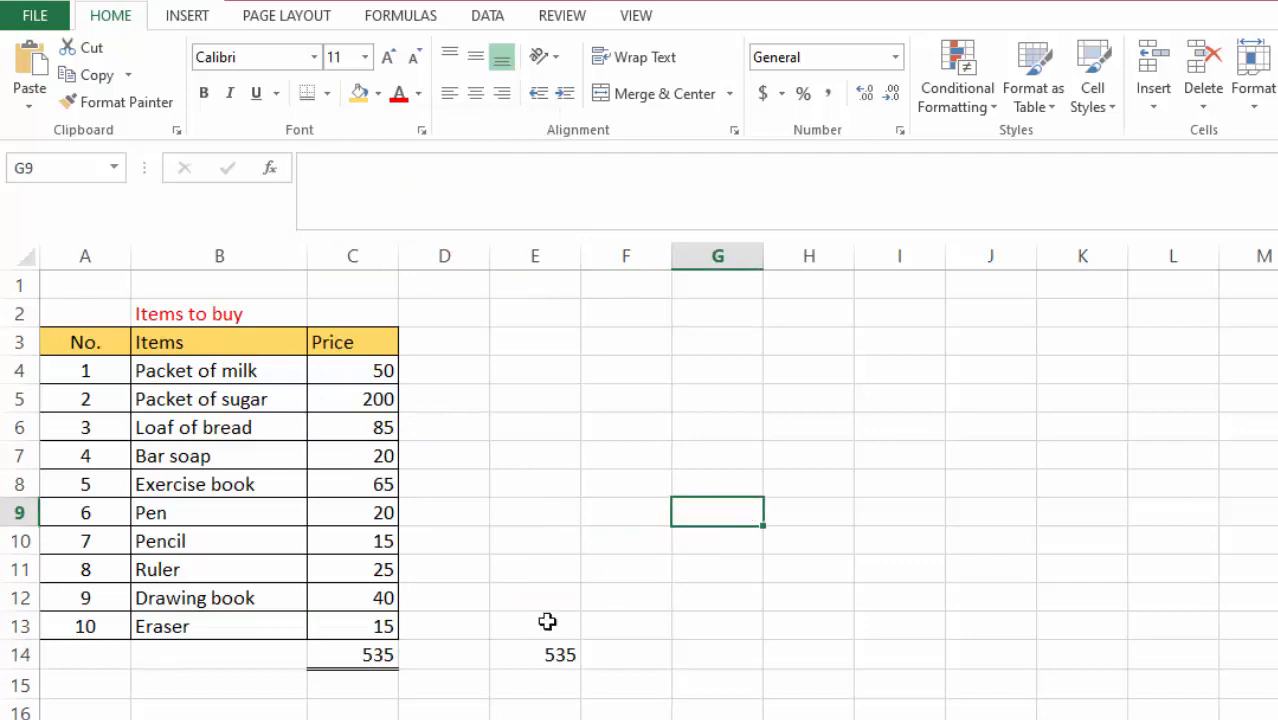
pyautogui.click(343, 712)
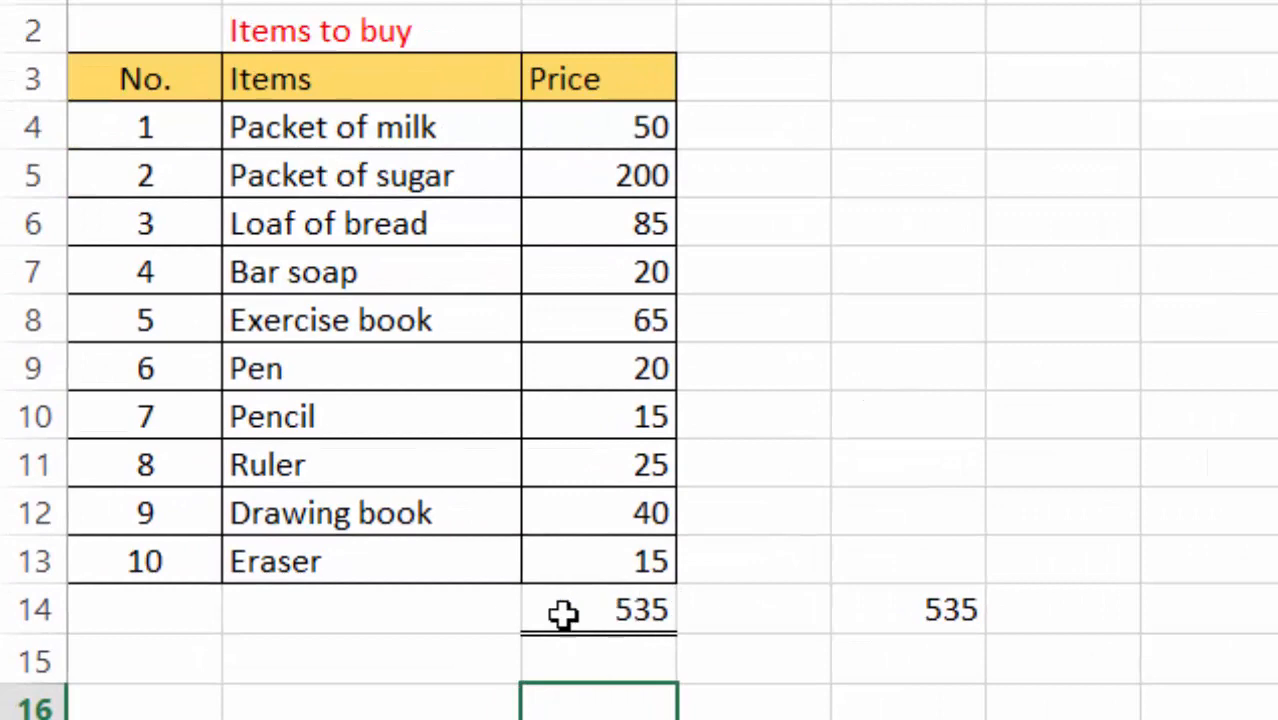
pyautogui.click(1012, 300)
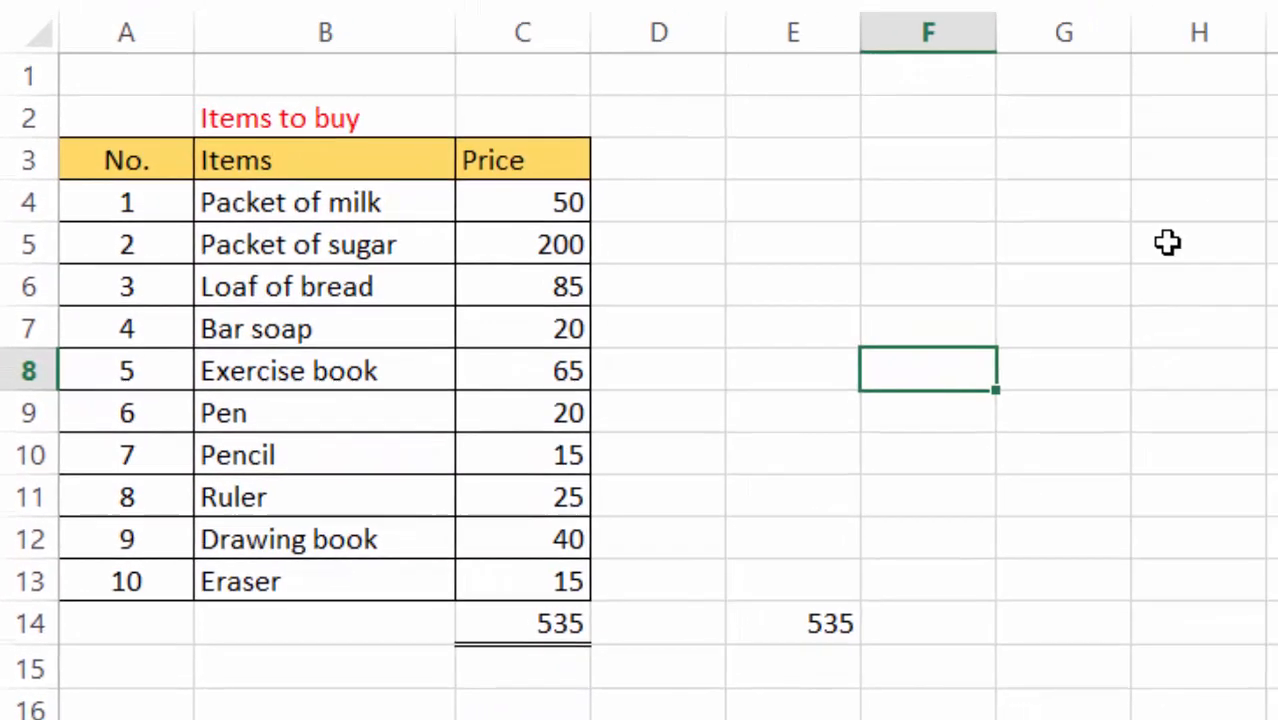
pyautogui.click(1168, 242)
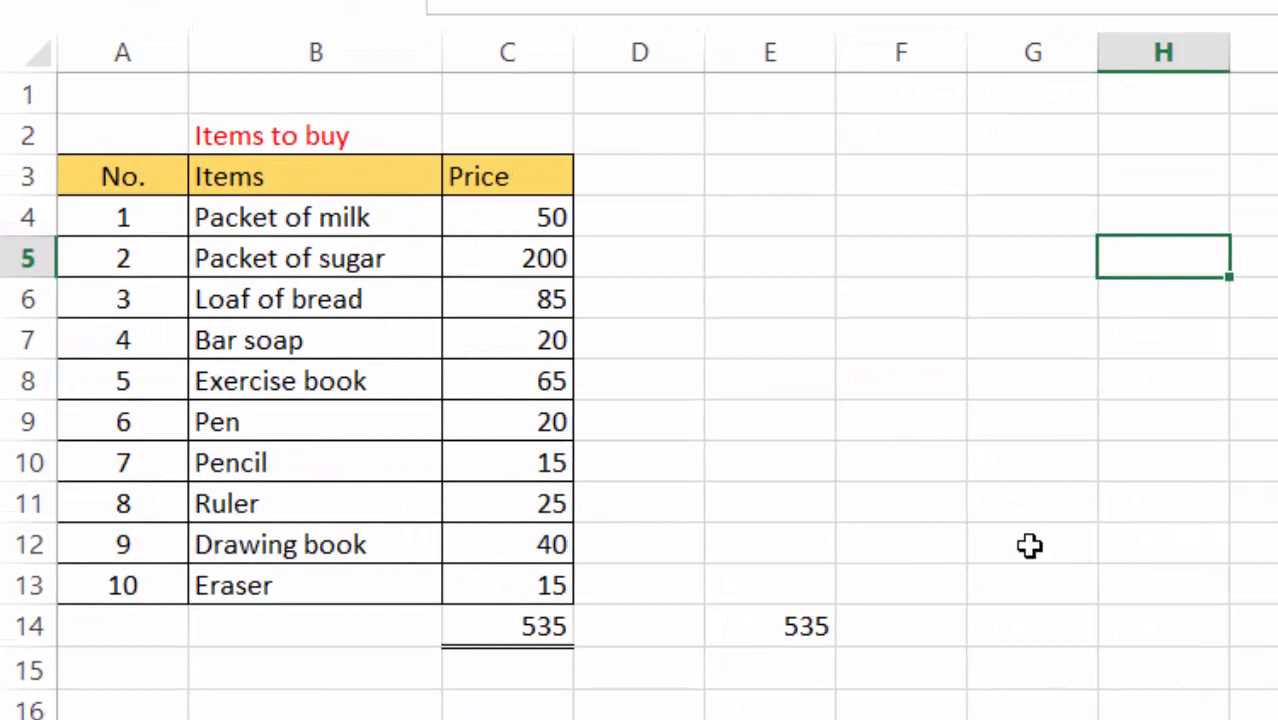
pyautogui.click(816, 306)
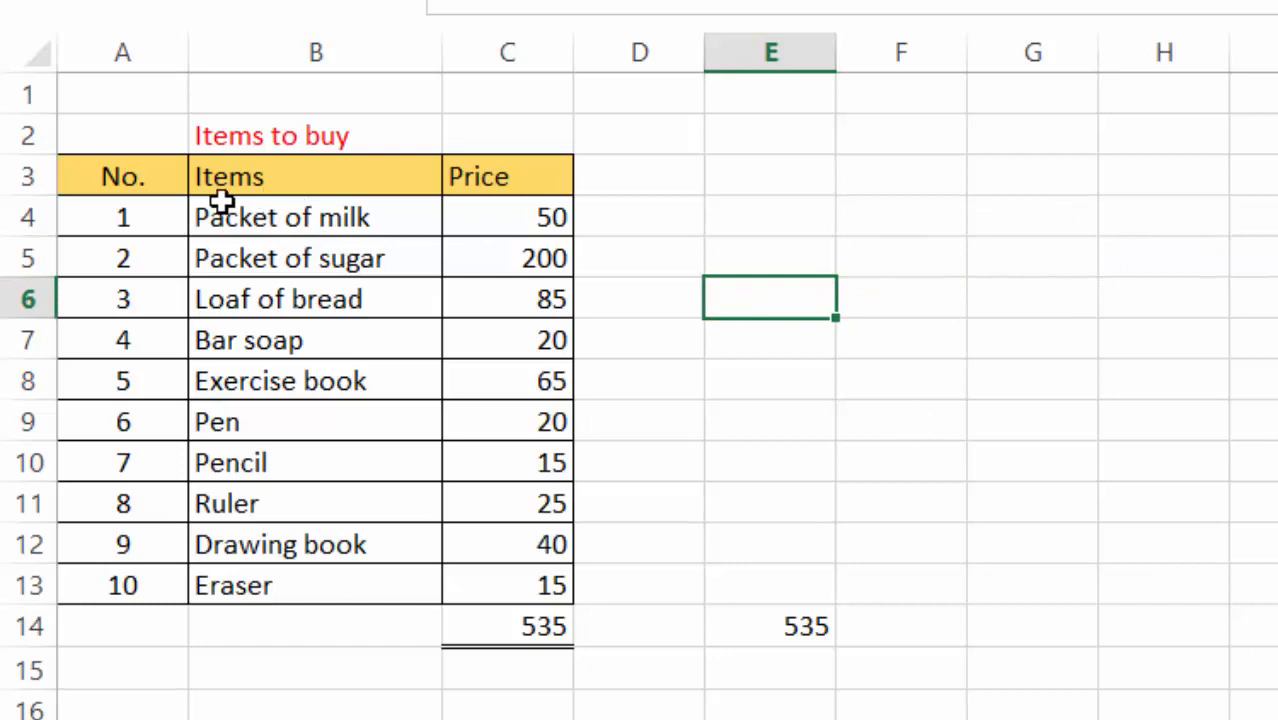
pyautogui.moveTo(94, 174)
pyautogui.mouseDown()
pyautogui.moveTo(334, 265)
pyautogui.moveTo(494, 465)
pyautogui.moveTo(520, 610)
pyautogui.moveTo(524, 580)
pyautogui.mouseUp()
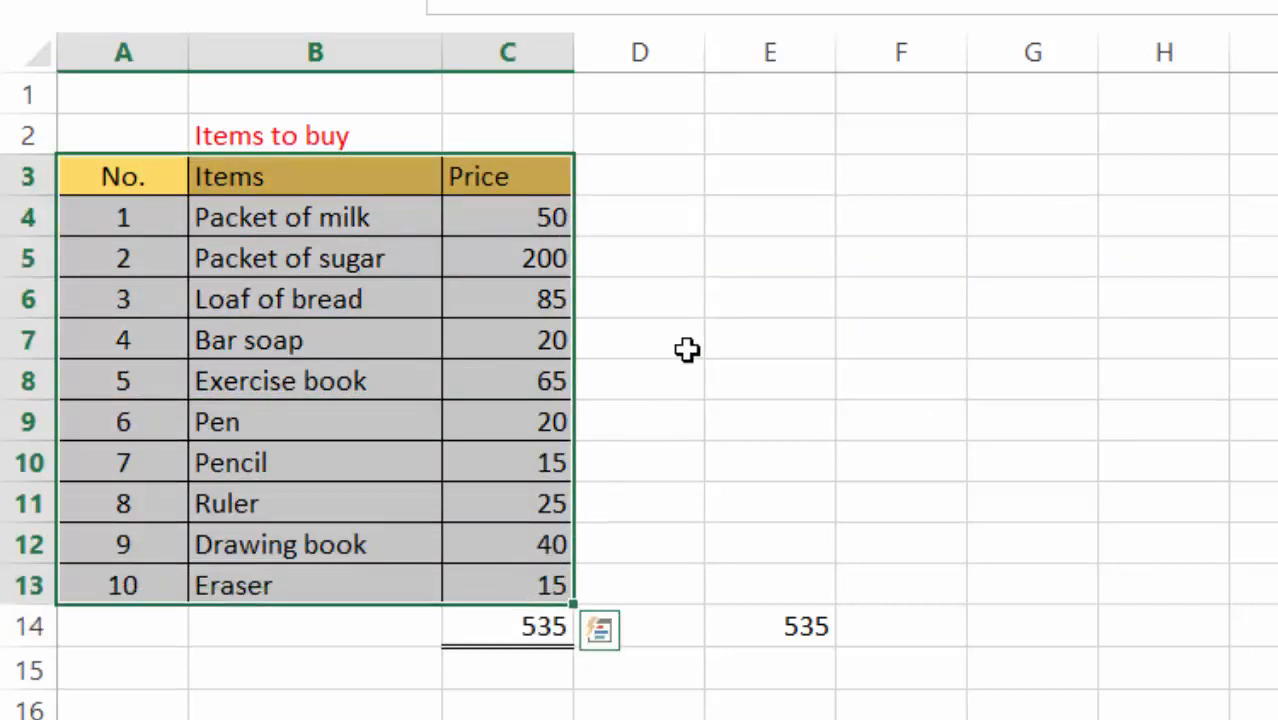
pyautogui.click(520, 215)
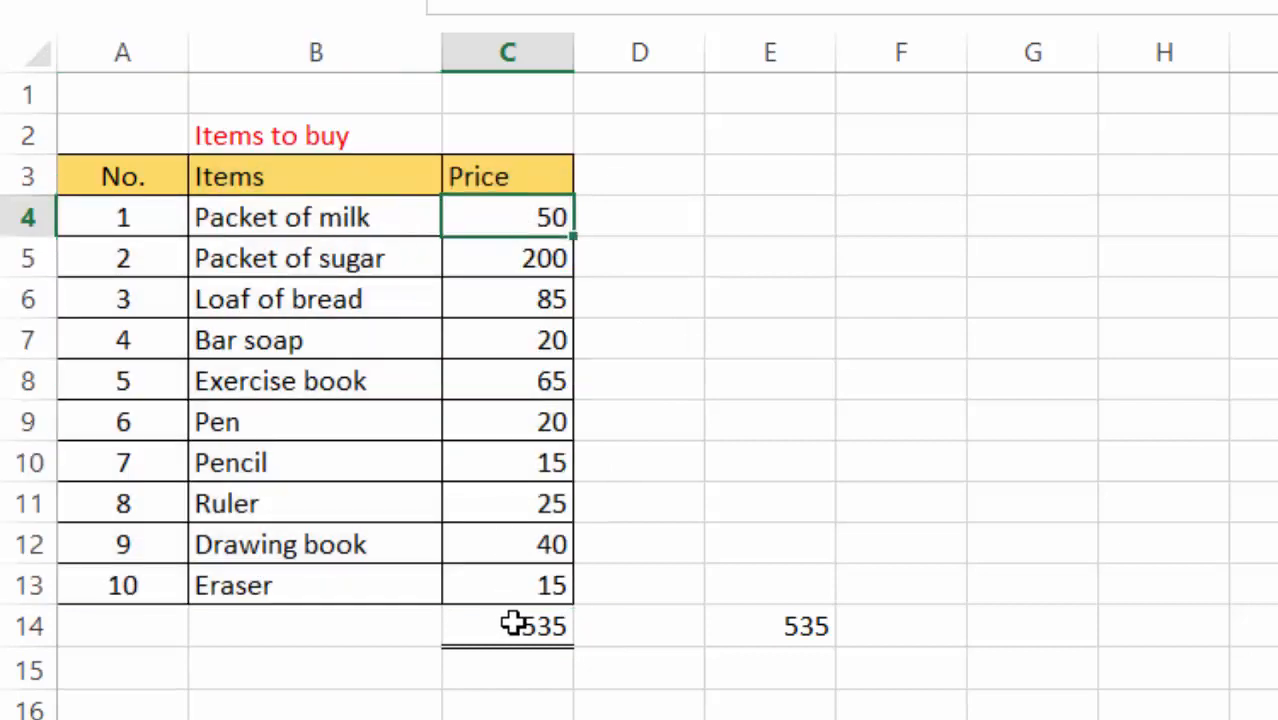
pyautogui.click(524, 586)
pyautogui.click(959, 276)
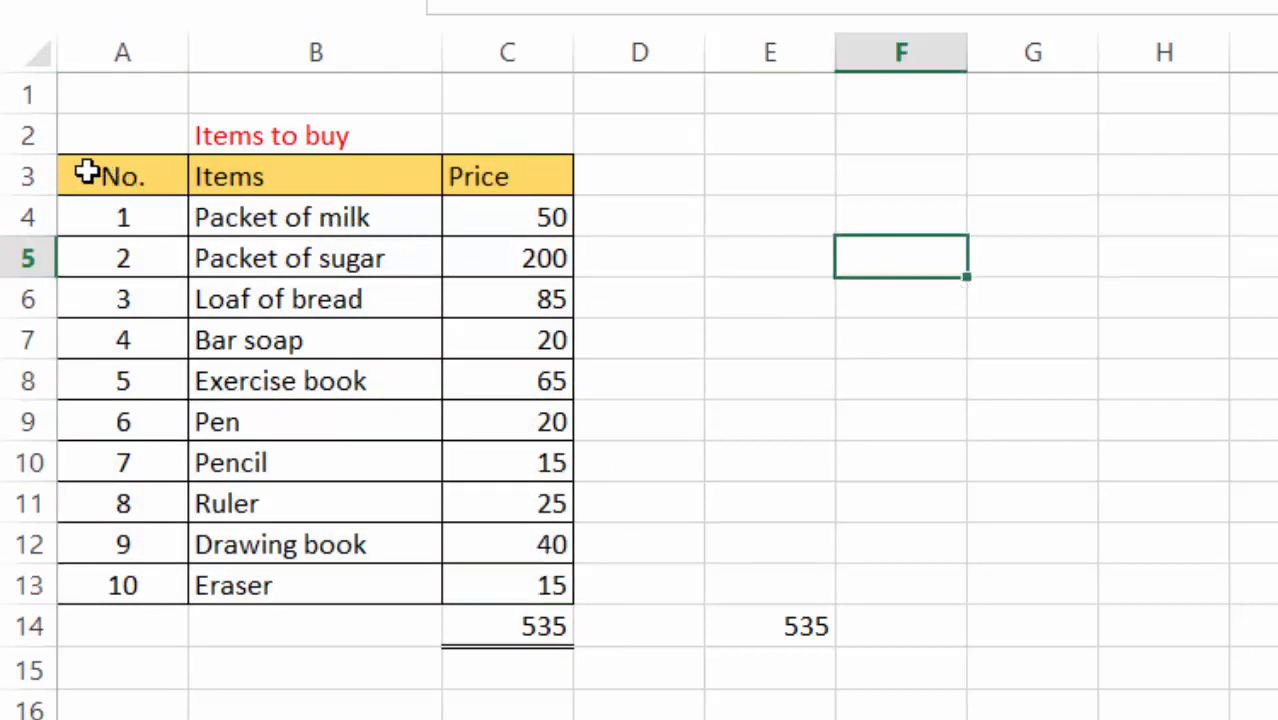
# Step: Sort the table A3:C13 with a custom sort by Price, on values, from Largest to Smallest
pyautogui.moveTo(88, 173); pyautogui.dragTo(528, 586)
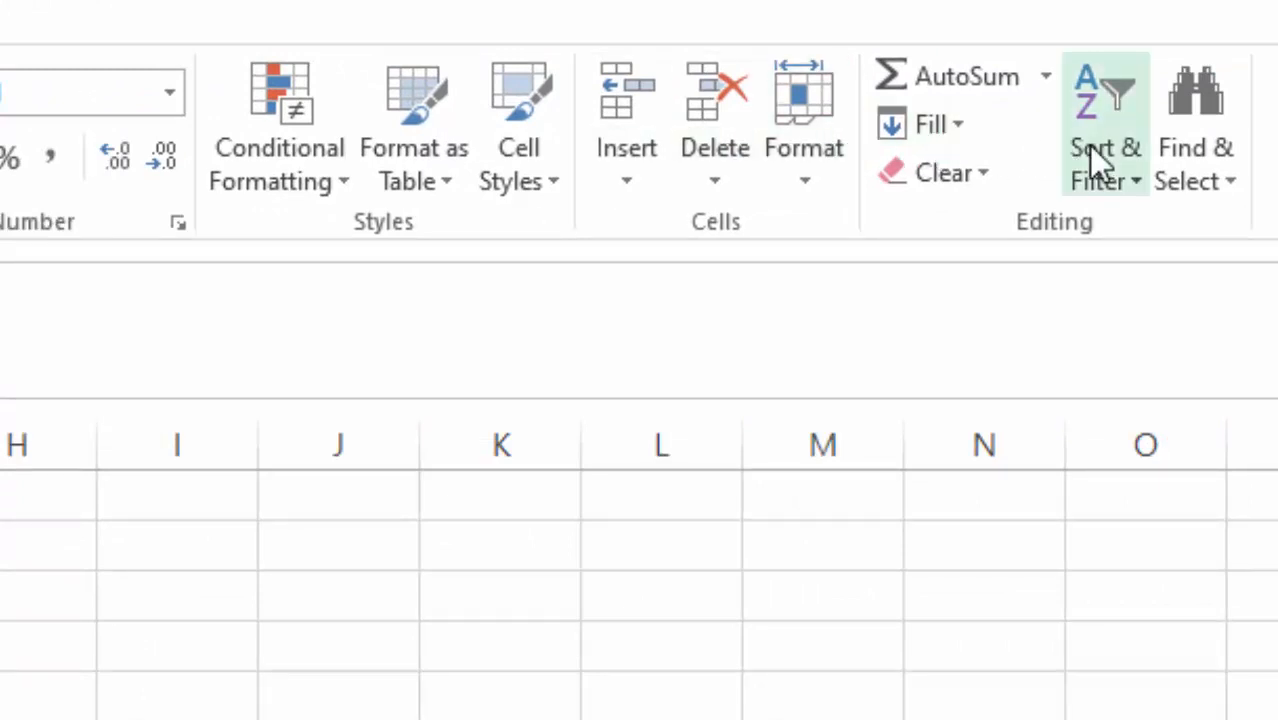
pyautogui.click(1130, 183)
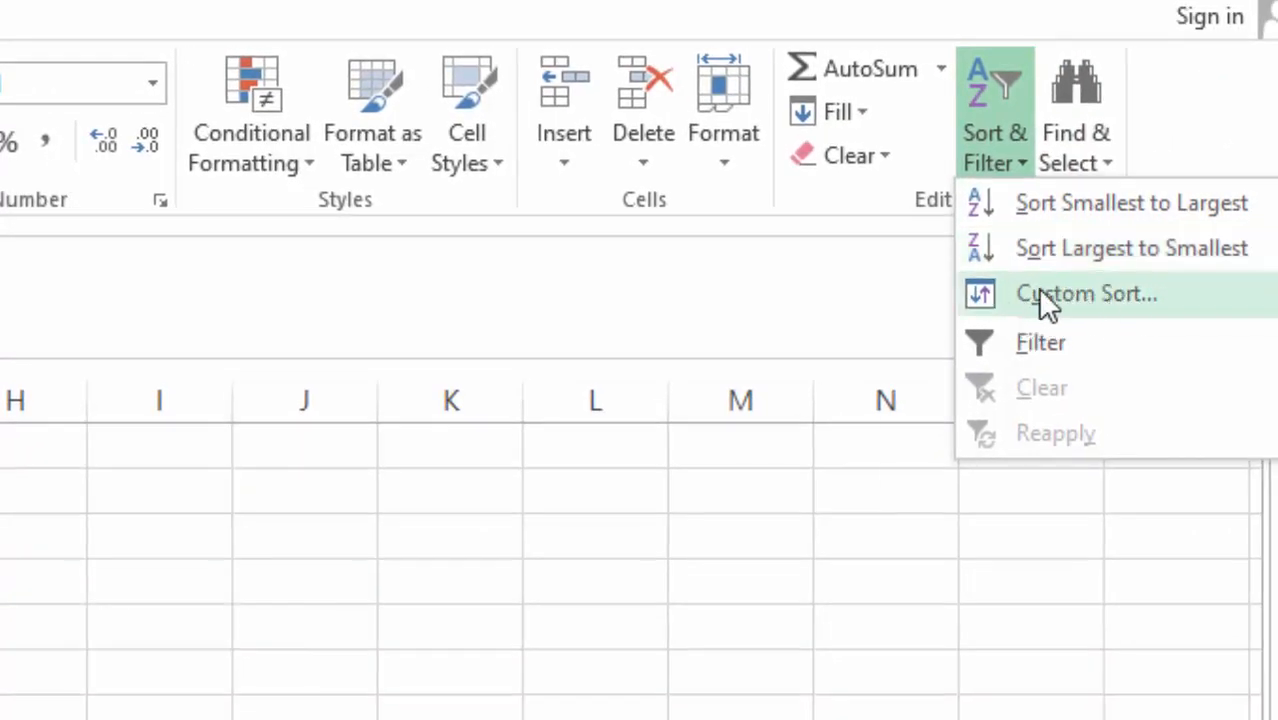
pyautogui.click(1037, 292)
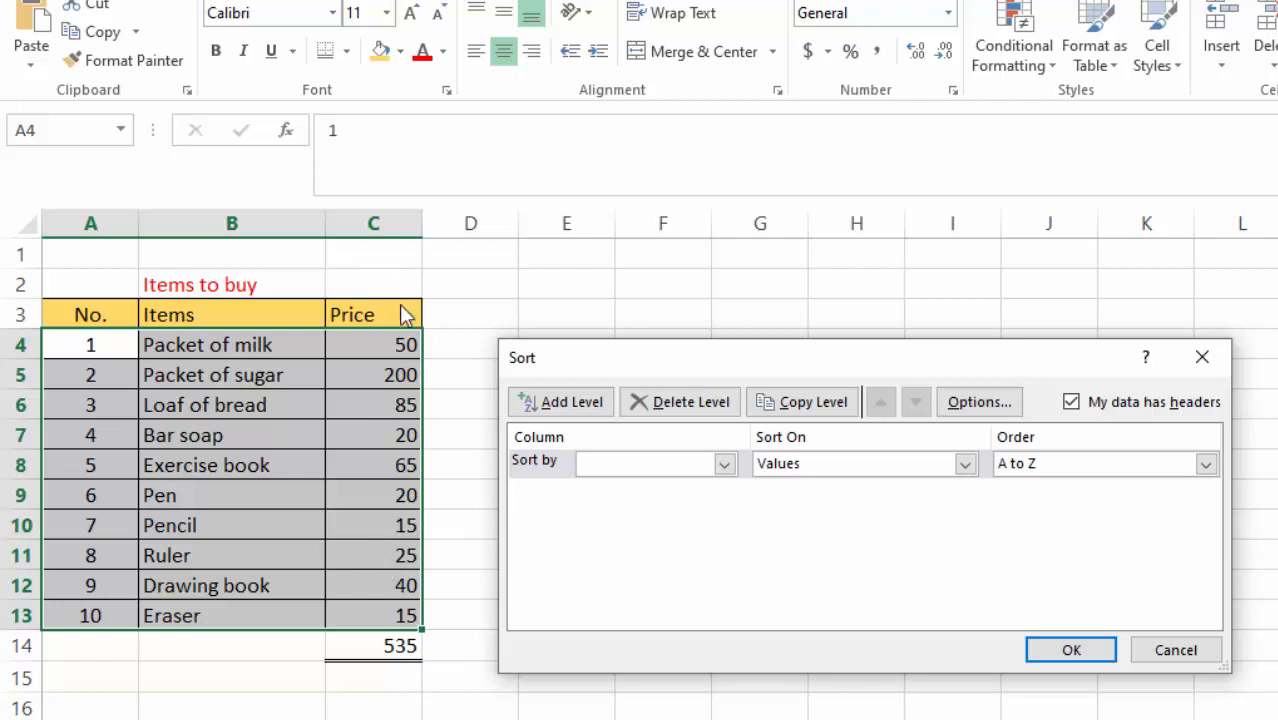
pyautogui.click(725, 464)
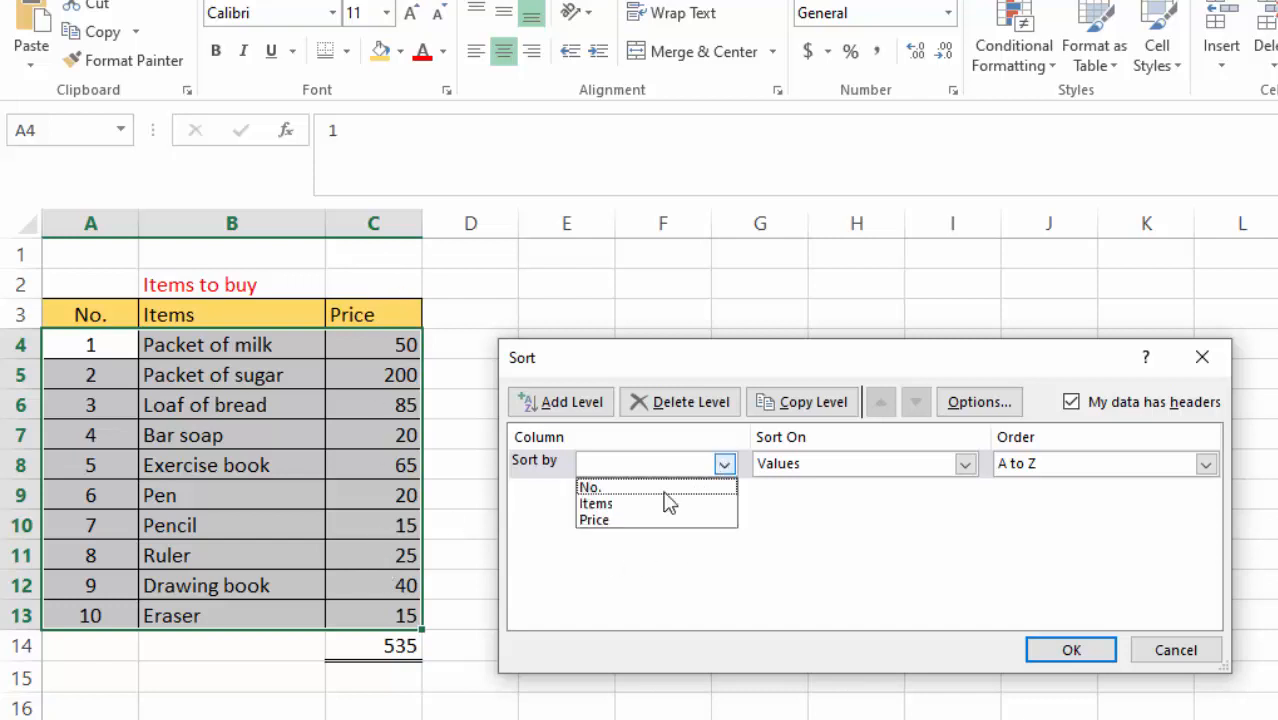
pyautogui.click(628, 522)
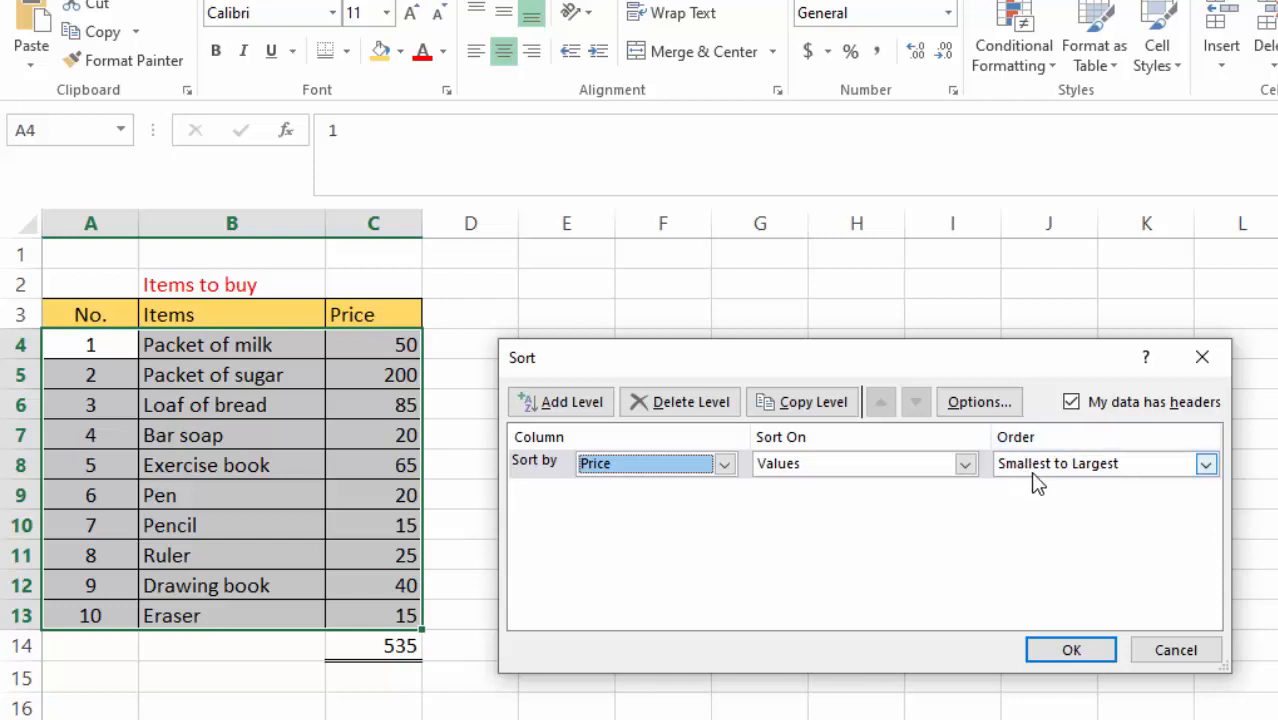
pyautogui.click(1206, 466)
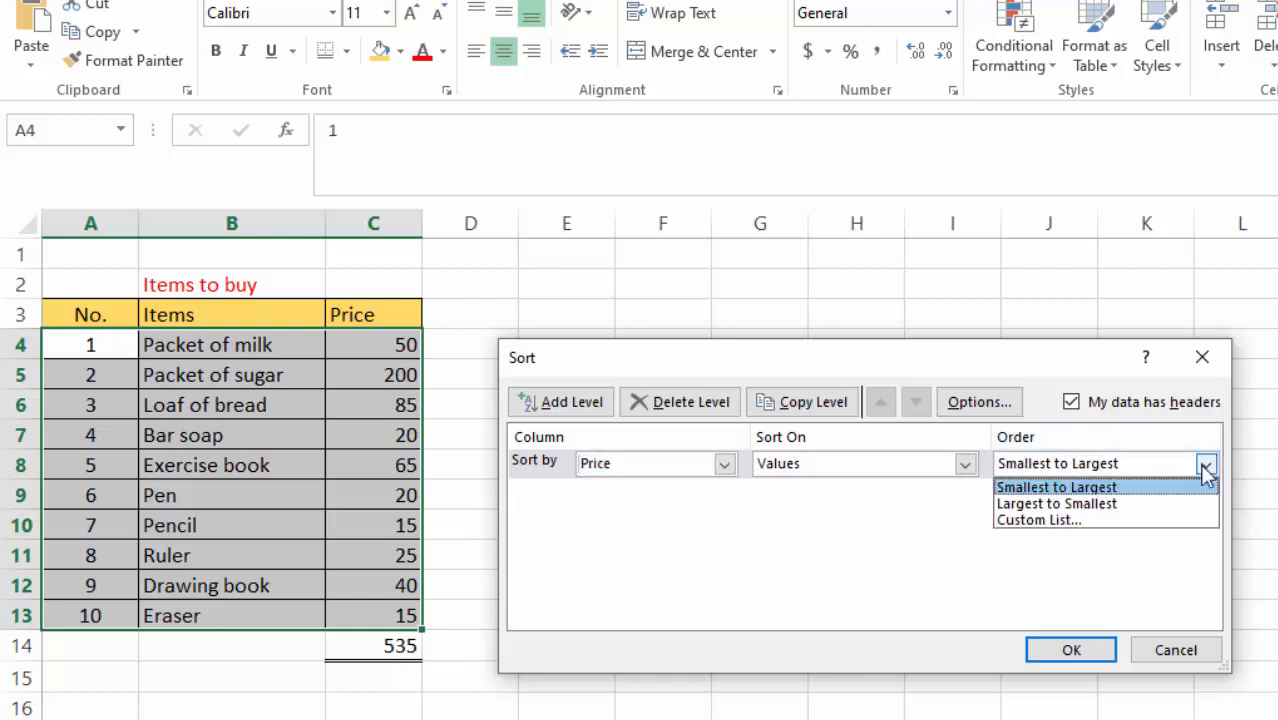
pyautogui.click(1072, 508)
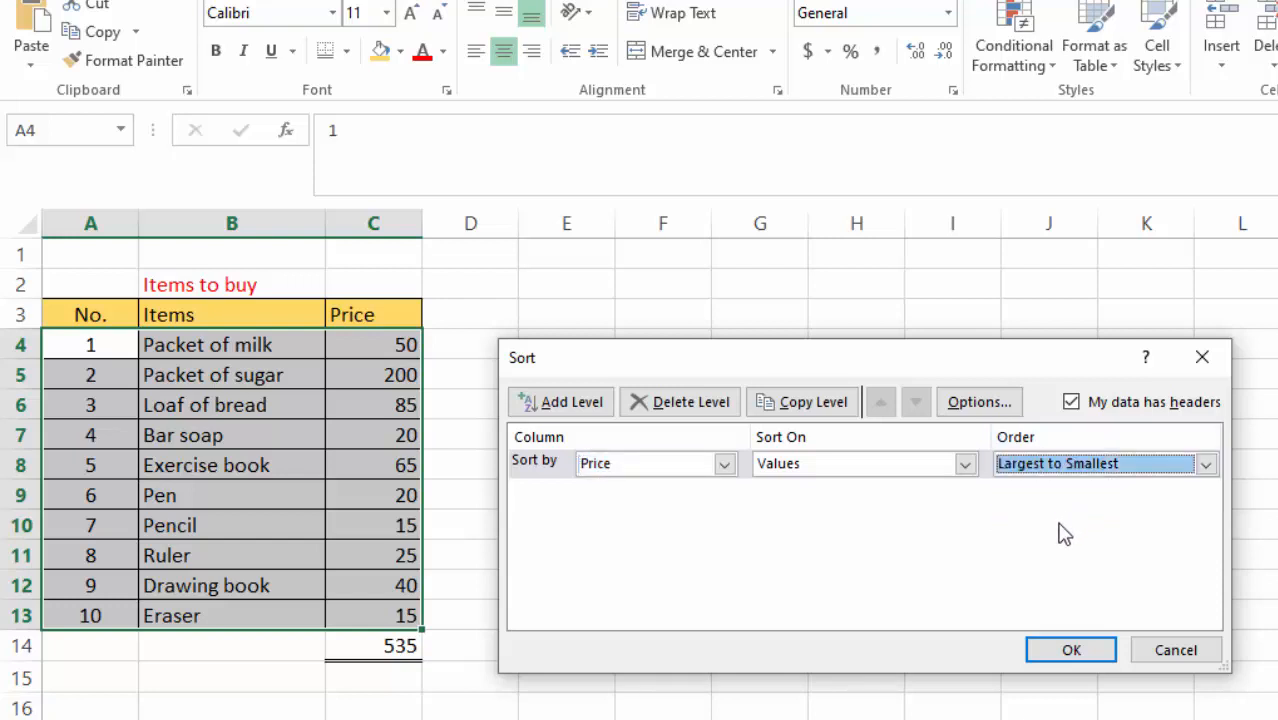
pyautogui.click(1067, 648)
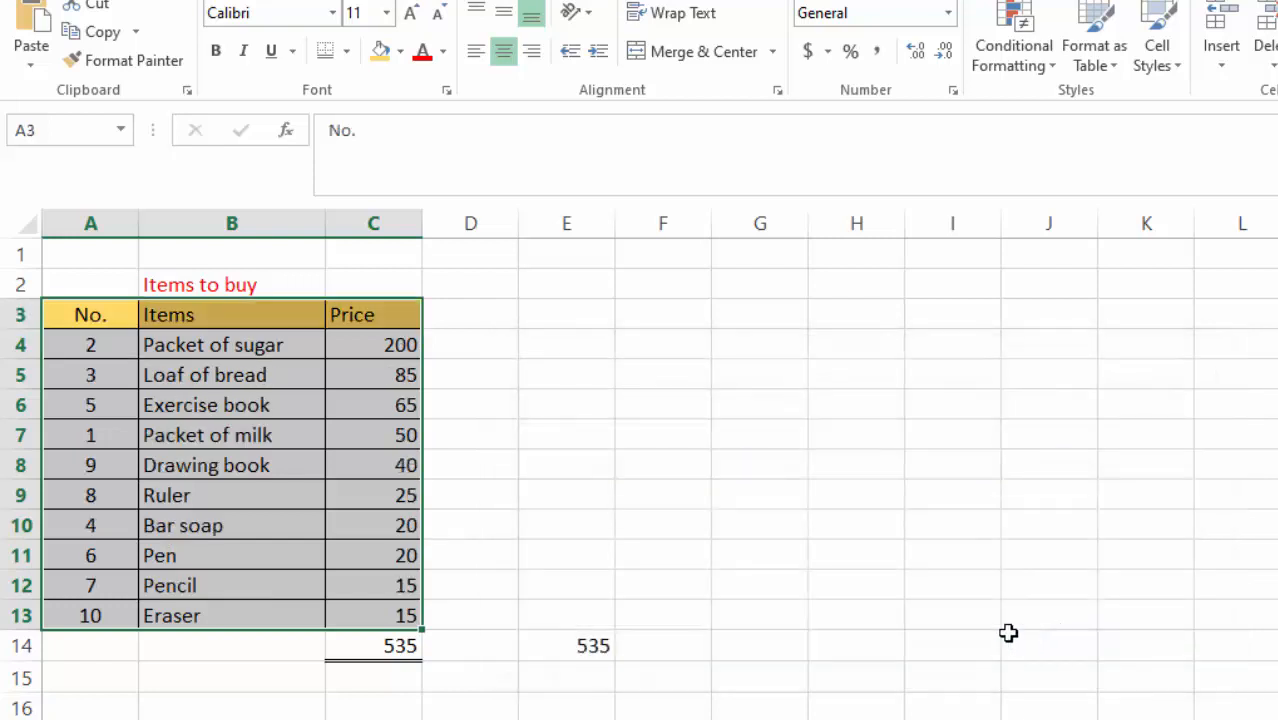
pyautogui.click(760, 314)
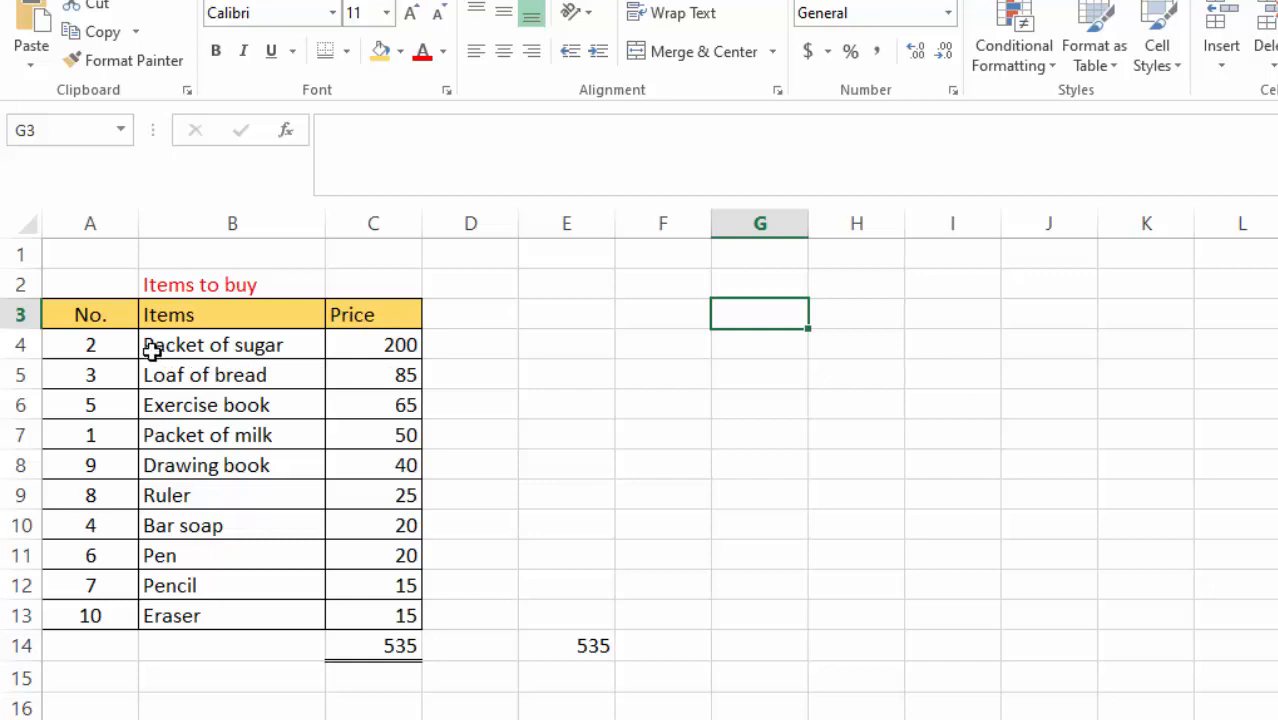
# Step: Examine the price of the first item and the names and prices of the last two items in the sorted table
pyautogui.click(377, 352)
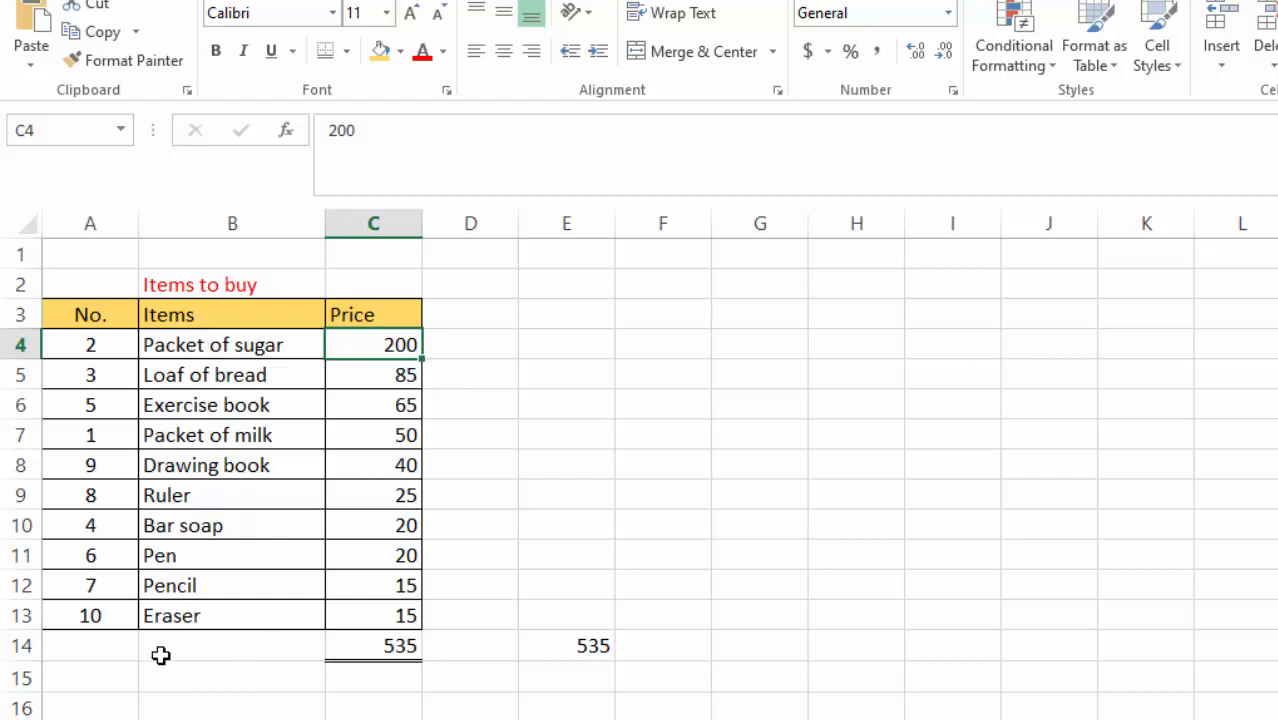
pyautogui.click(209, 589)
pyautogui.click(200, 612)
pyautogui.click(402, 590)
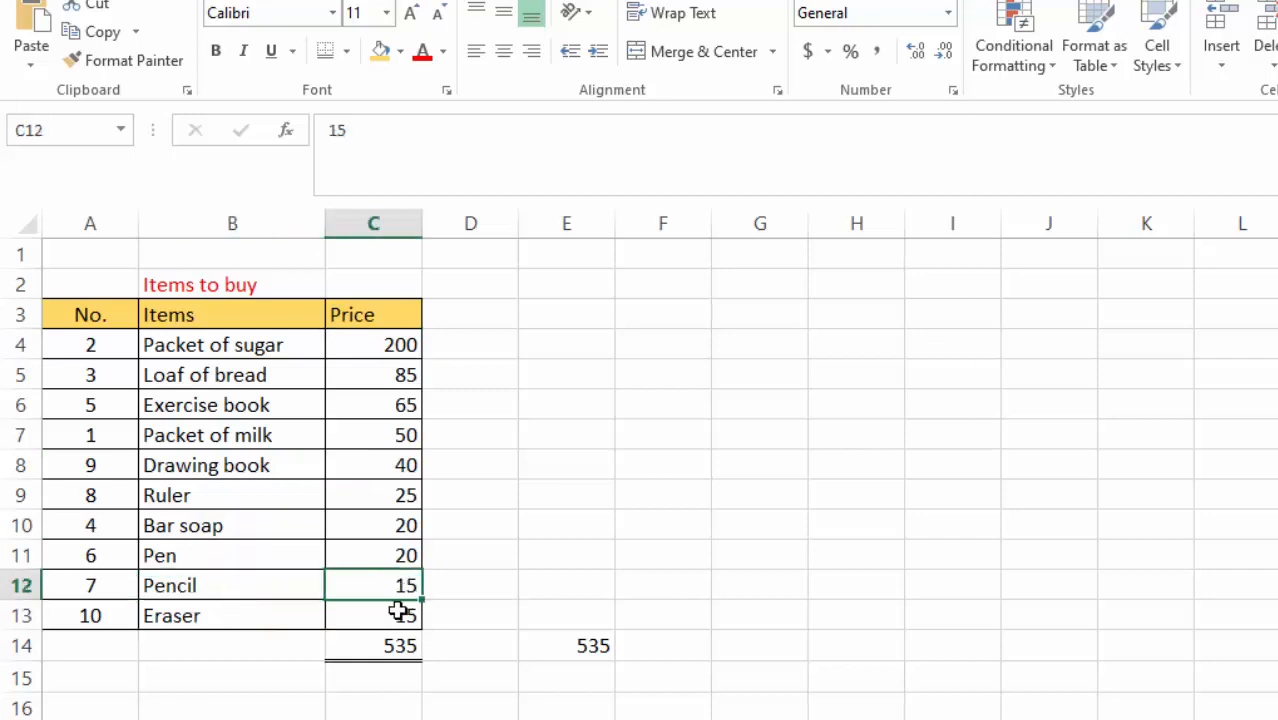
pyautogui.click(390, 620)
pyautogui.click(708, 363)
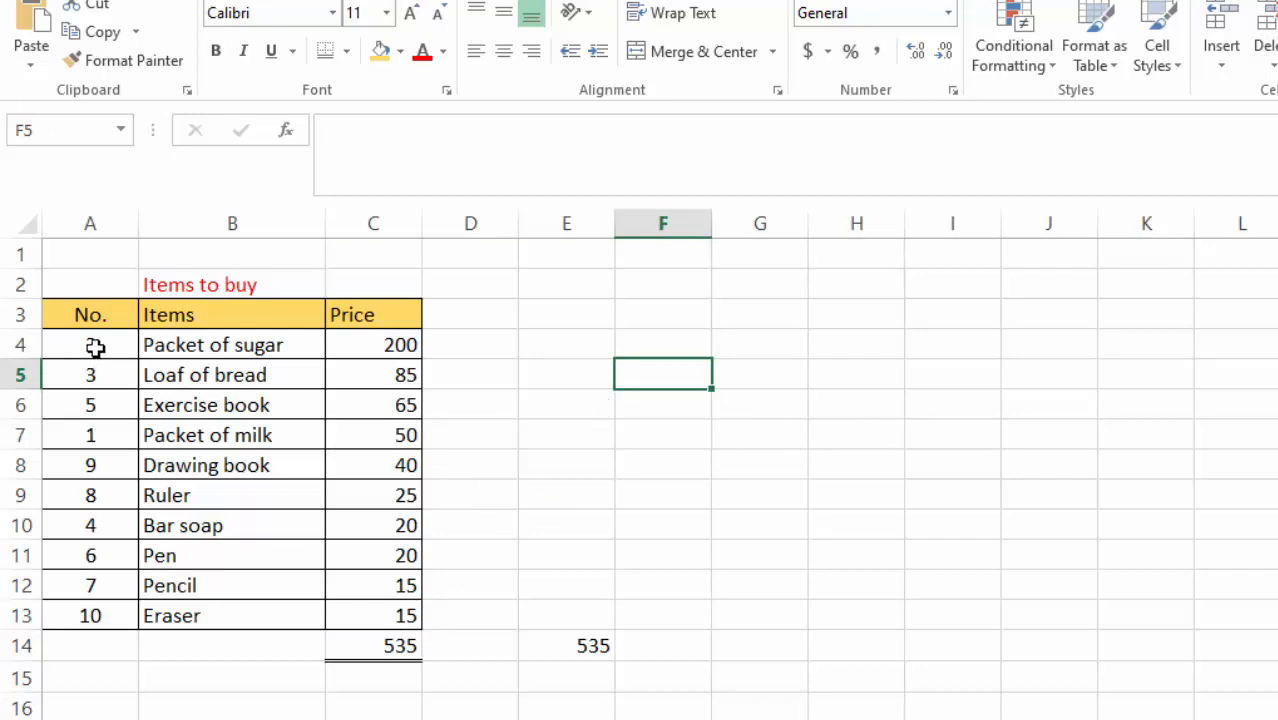
# Step: Clear the out-of-order numbers in A4:A13 and enter 1, 2 and 3 in cells A4:A6
pyautogui.moveTo(91, 347); pyautogui.dragTo(99, 628)
pyautogui.press('Delete')
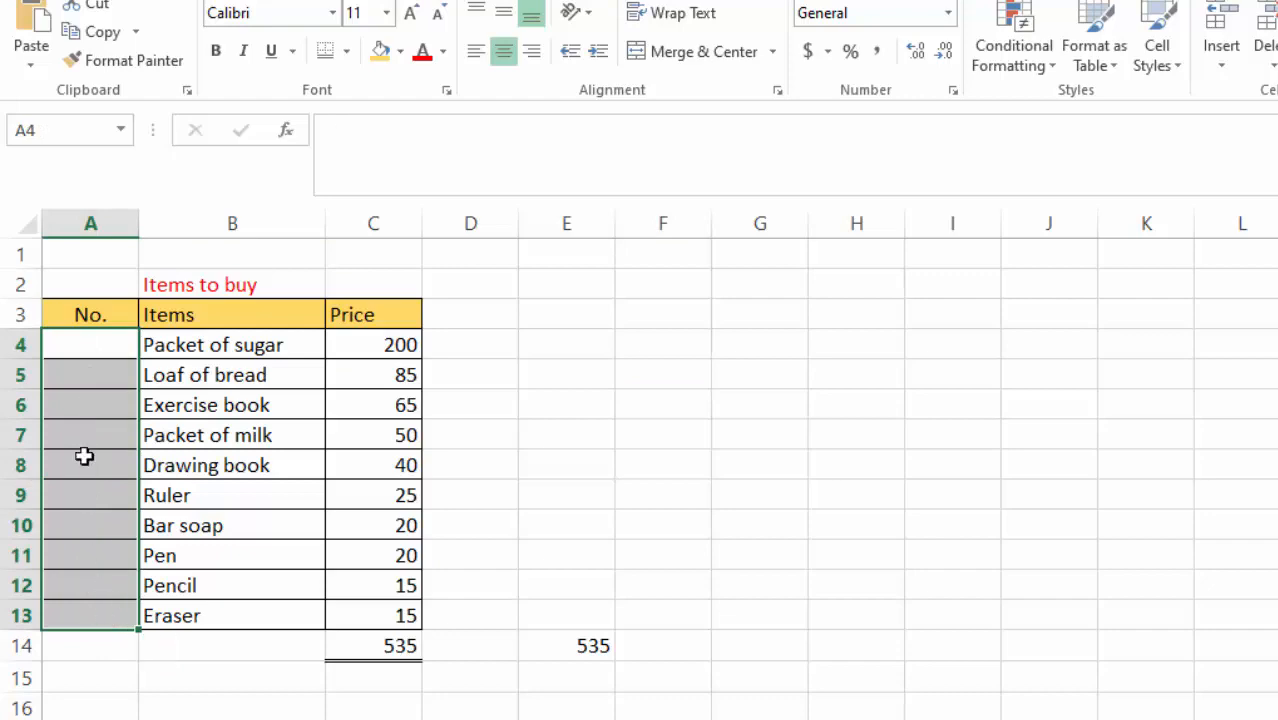
pyautogui.click(82, 345)
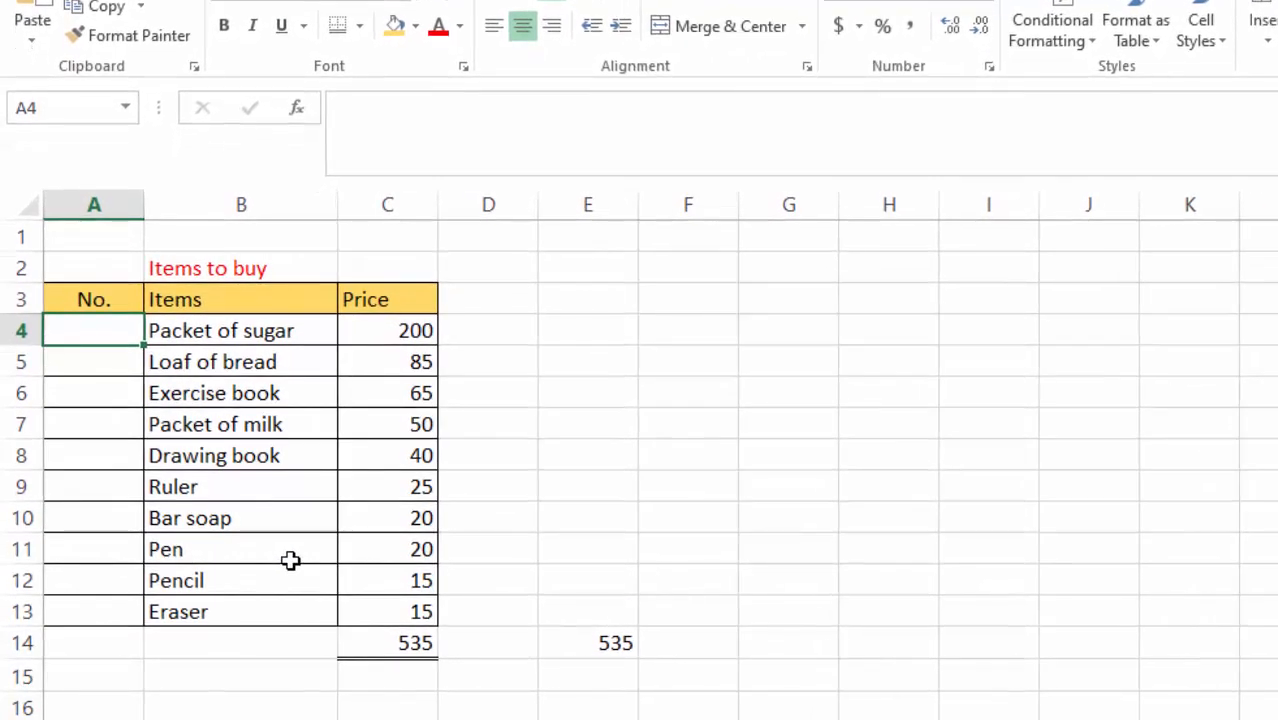
pyautogui.write('1')
pyautogui.moveTo(89, 379); pyautogui.dragTo(88, 374)
pyautogui.click(98, 360)
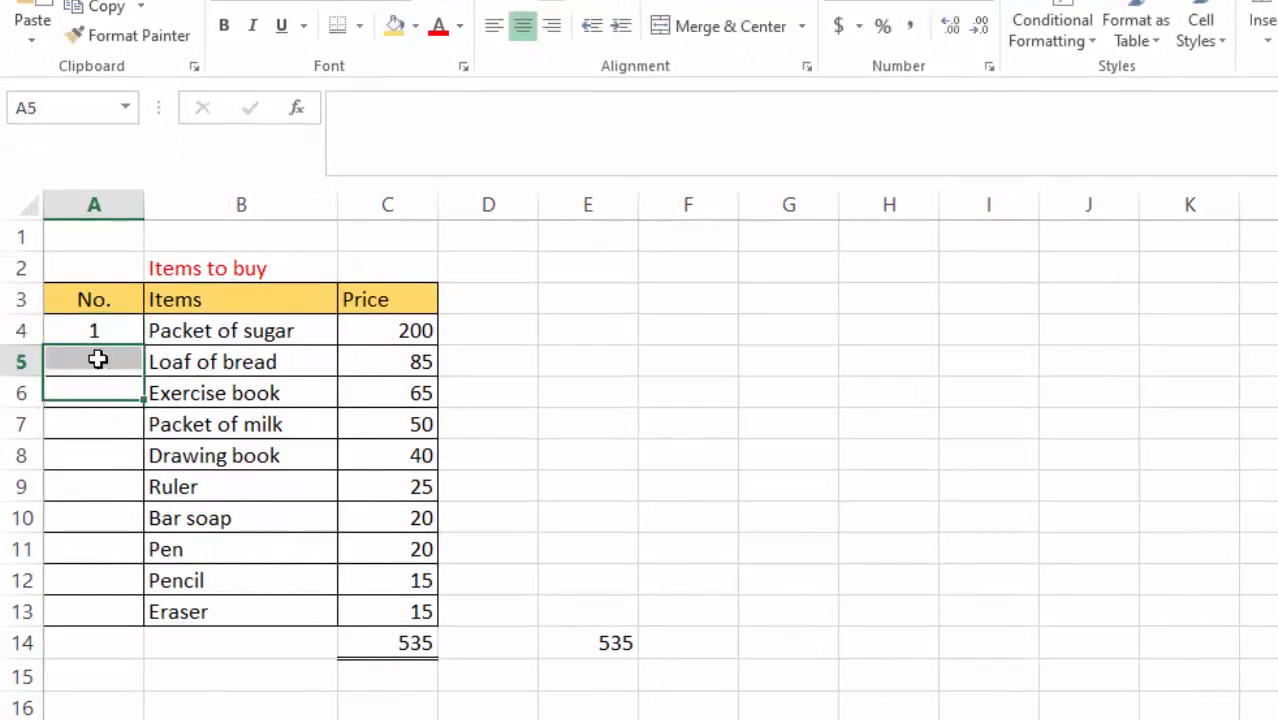
pyautogui.write('2')
pyautogui.click(86, 391)
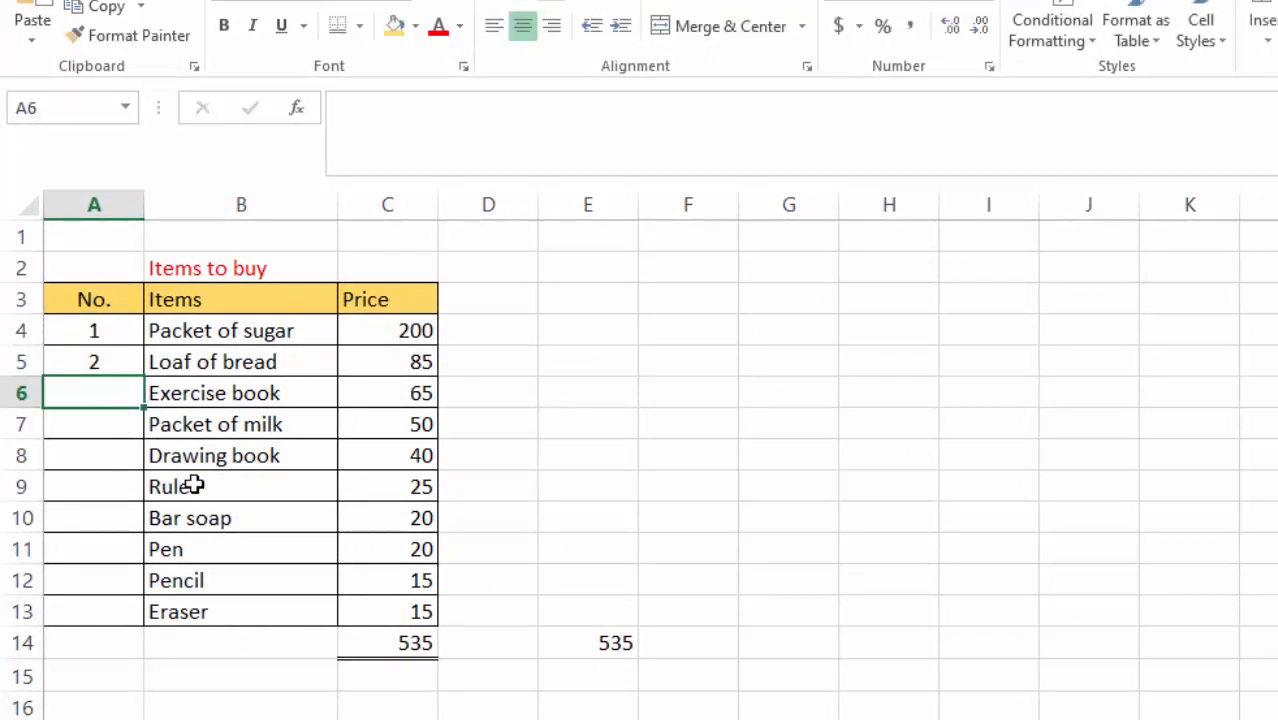
pyautogui.write('3')
pyautogui.click(930, 420)
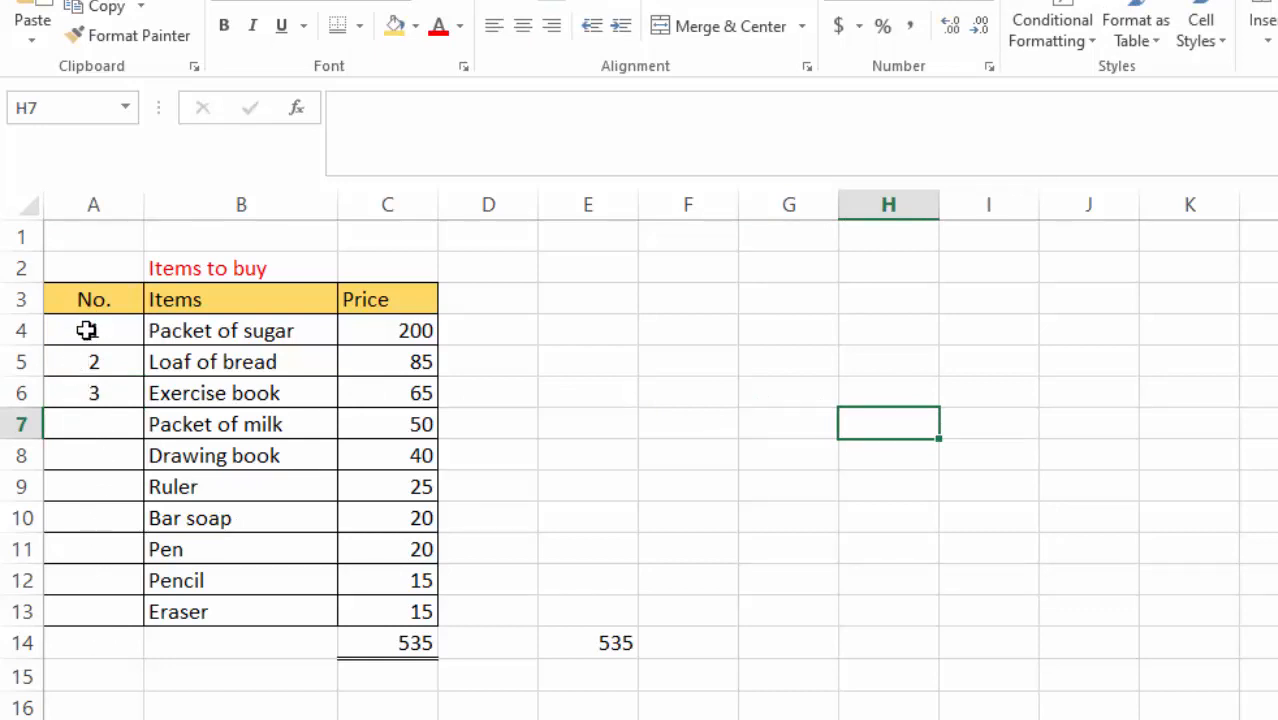
# Step: Auto-fill the number series from A4:A6 down to the last item in row 13
pyautogui.moveTo(87, 330); pyautogui.dragTo(88, 390)
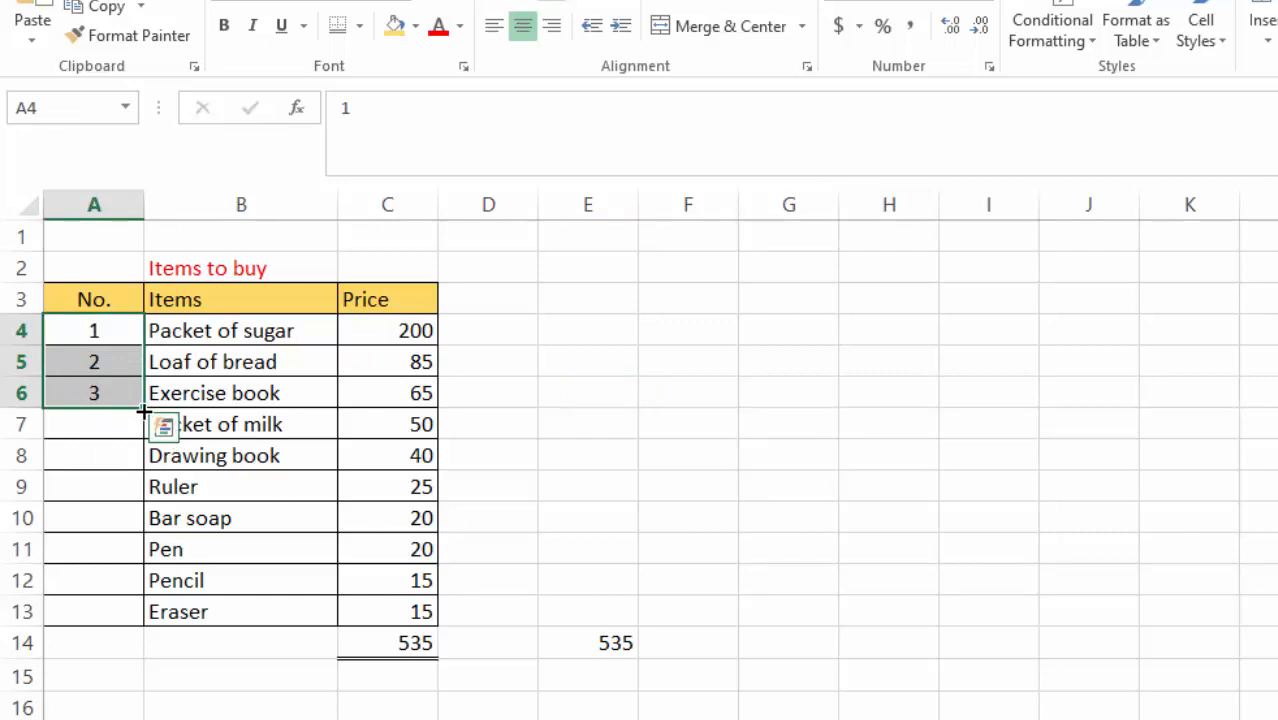
pyautogui.doubleClick(144, 410)
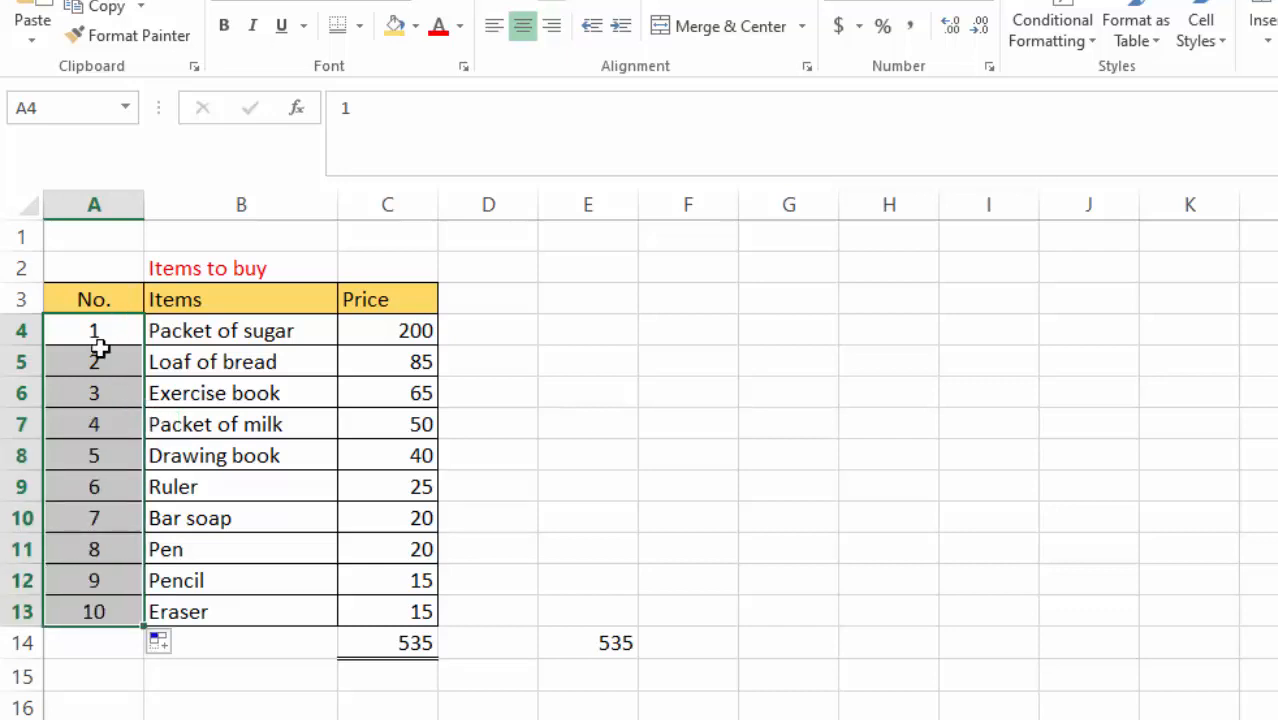
pyautogui.click(703, 514)
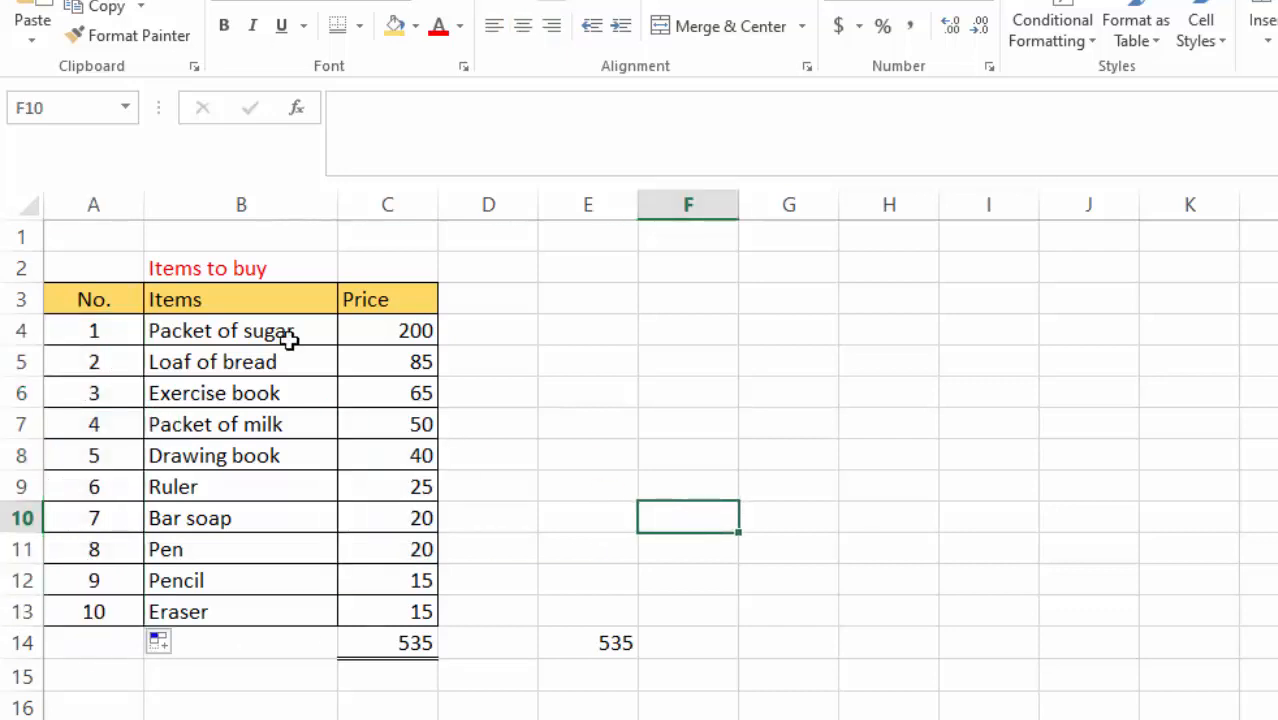
# Step: Empty the No. column in A4:A13 again and number the first three items 1, 2 and 3
pyautogui.moveTo(94, 331); pyautogui.dragTo(83, 602)
pyautogui.press('Delete')
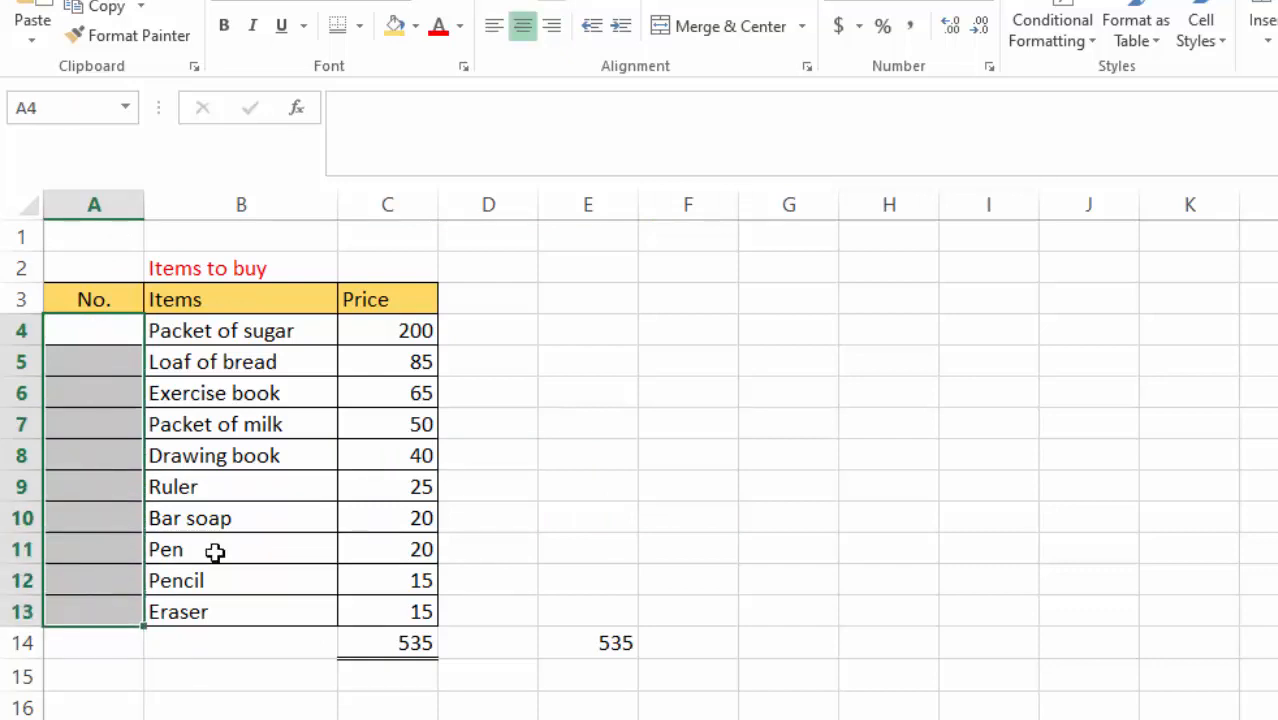
pyautogui.click(91, 341)
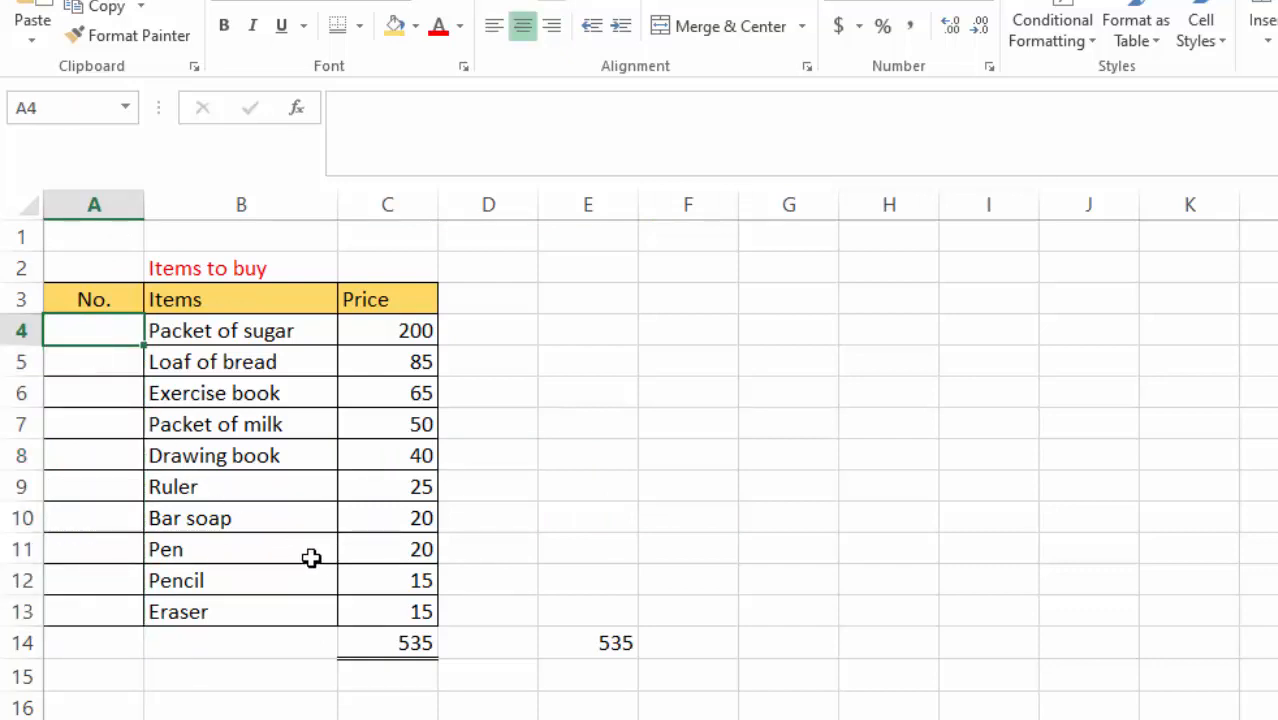
pyautogui.write('1')
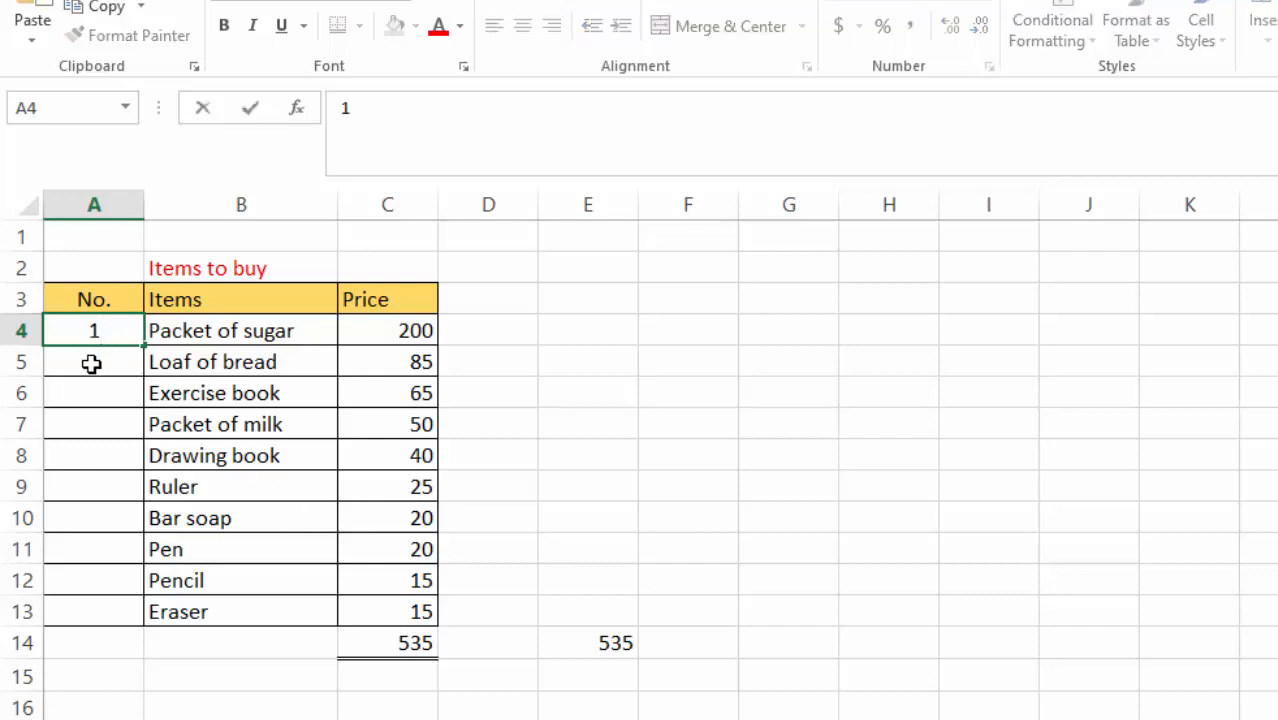
pyautogui.click(94, 362)
pyautogui.write('2')
pyautogui.click(100, 397)
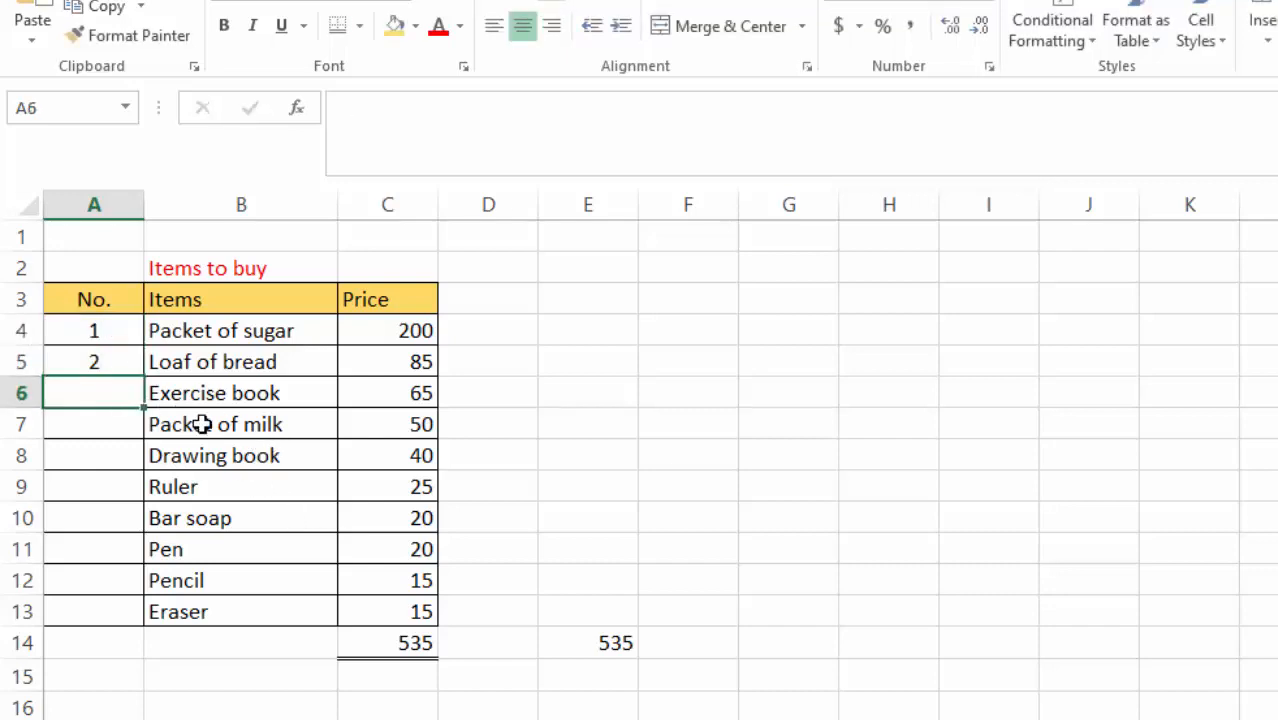
pyautogui.write('3')
# Step: Extend the 1, 2, 3 series in A4:A6 through cell A13 so the items are numbered up to 10
pyautogui.moveTo(94, 340); pyautogui.dragTo(94, 400)
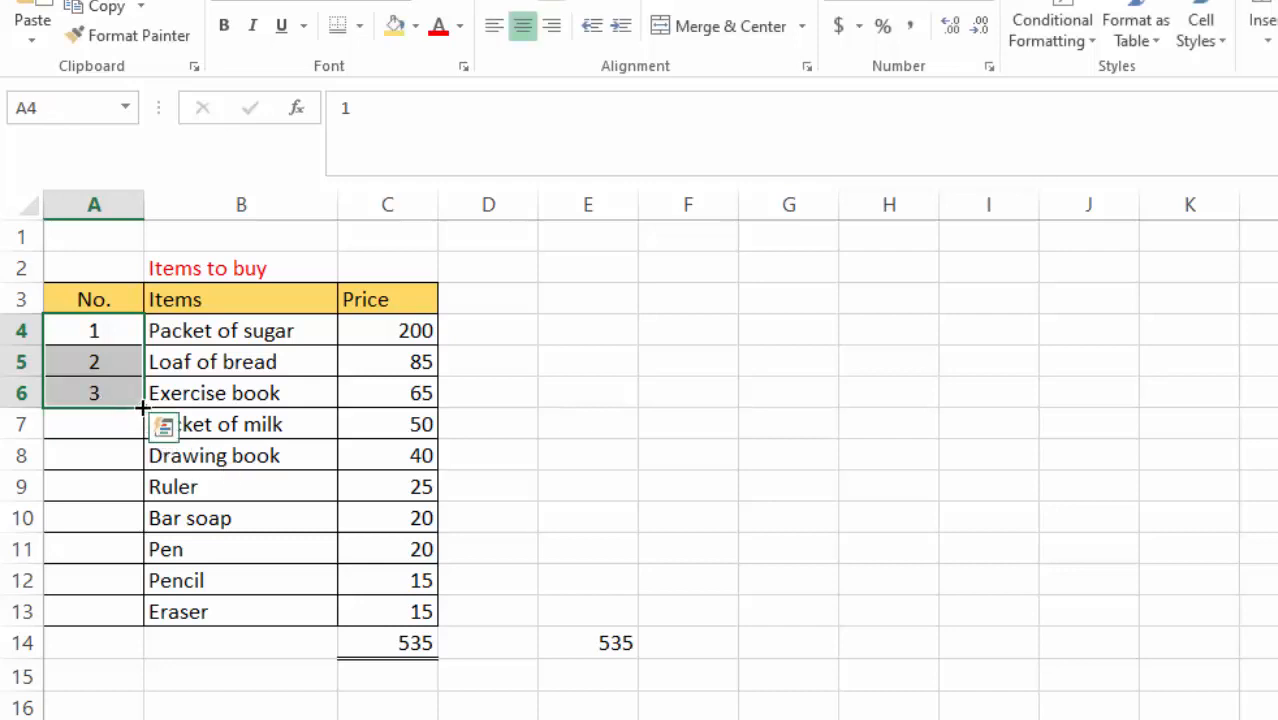
pyautogui.moveTo(143, 405); pyautogui.dragTo(143, 625)
pyautogui.click(829, 552)
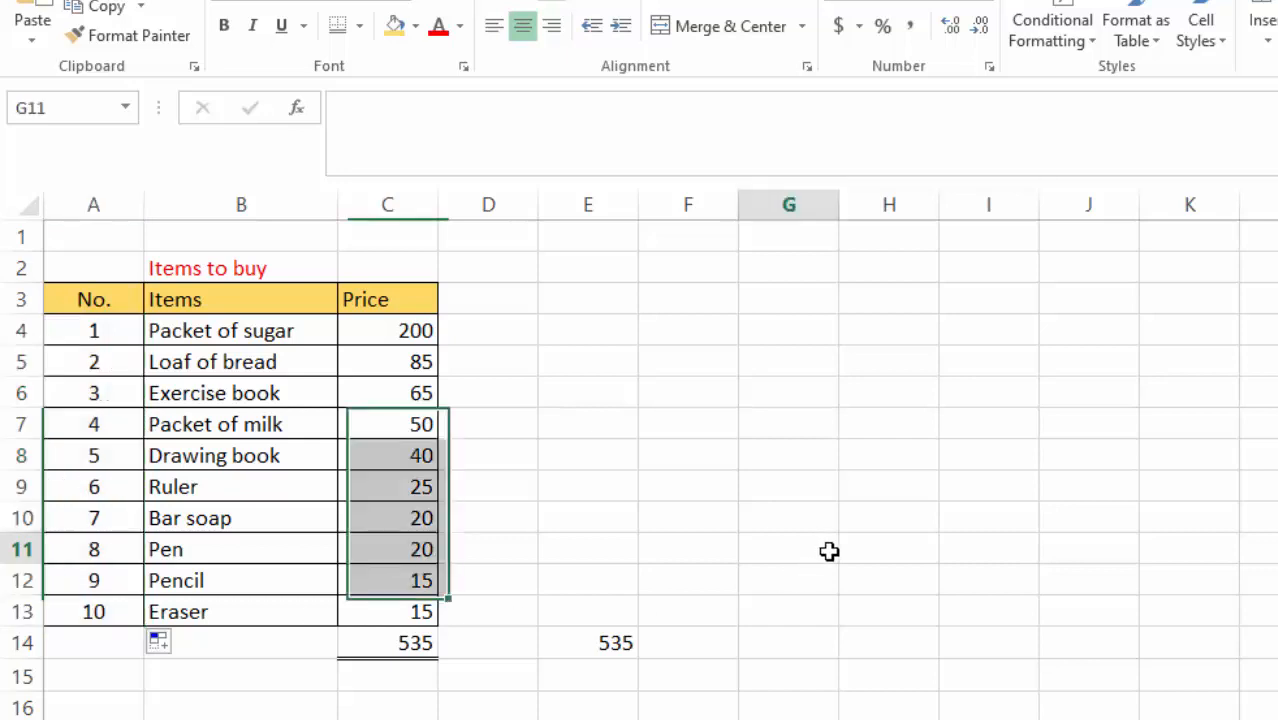
pyautogui.click(893, 365)
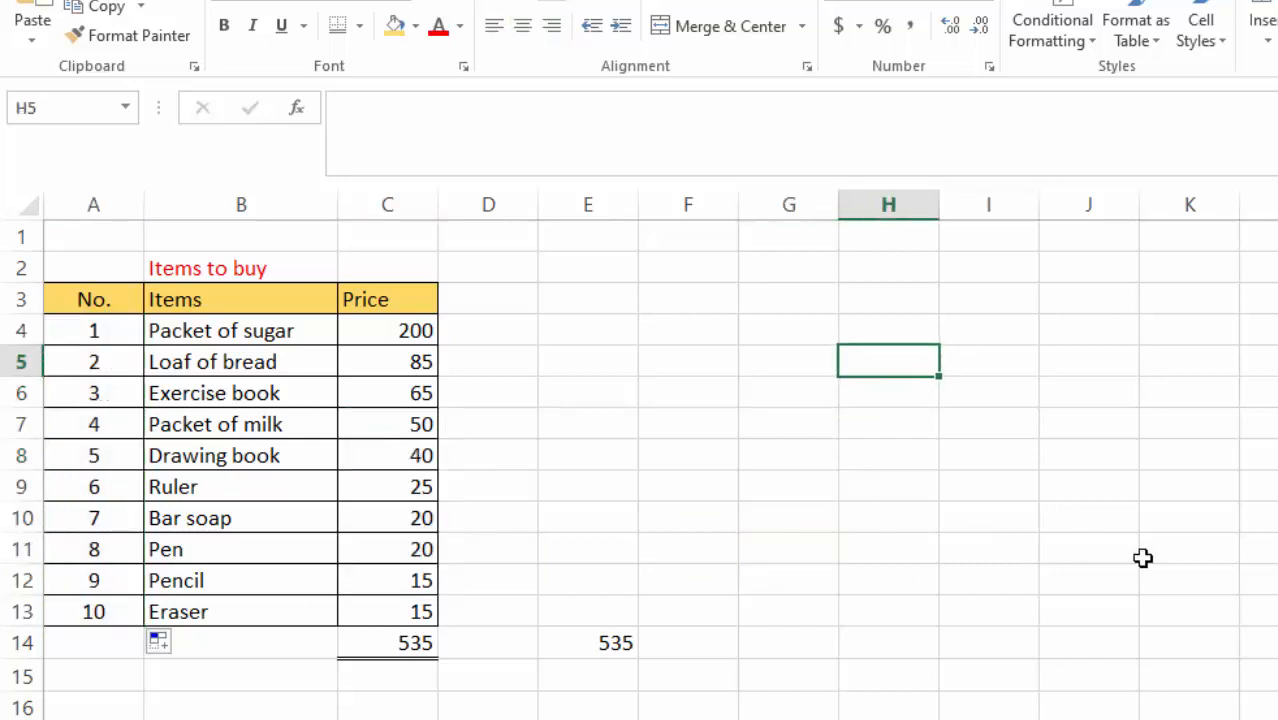
# Step: Clear the comparison total in cell E14
pyautogui.click(598, 652)
pyautogui.press('Delete')
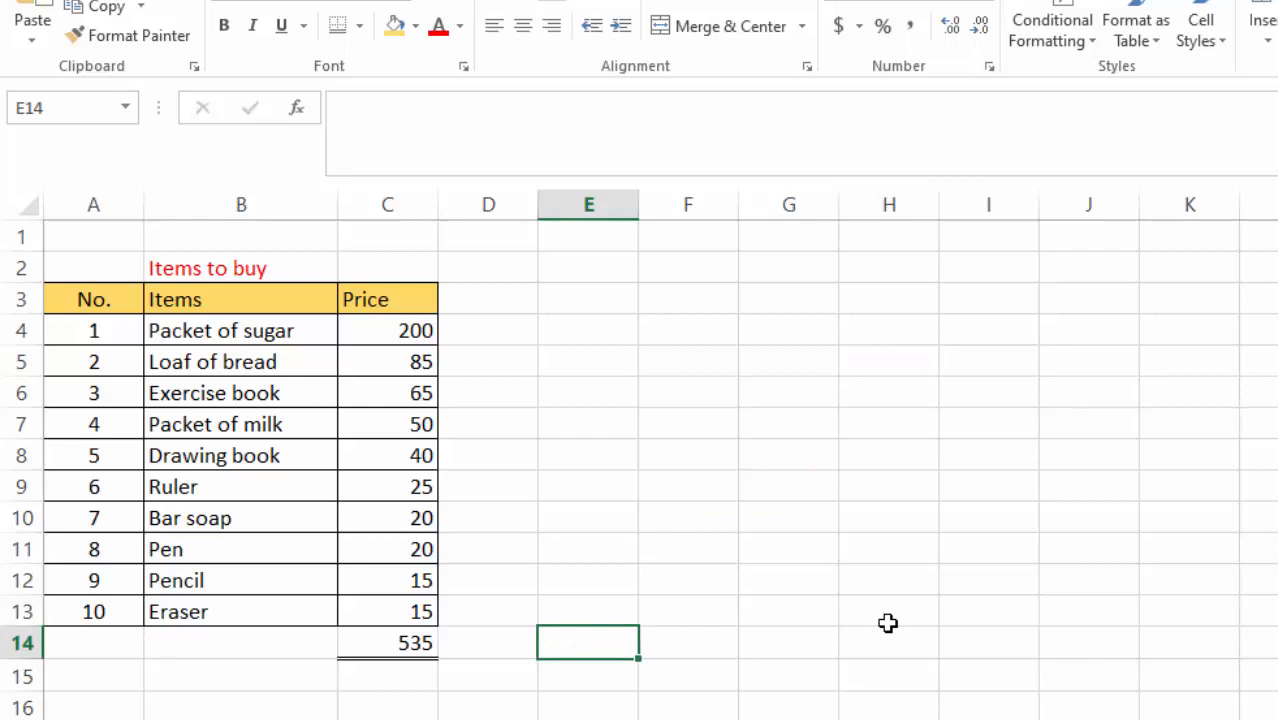
pyautogui.click(628, 332)
pyautogui.click(710, 357)
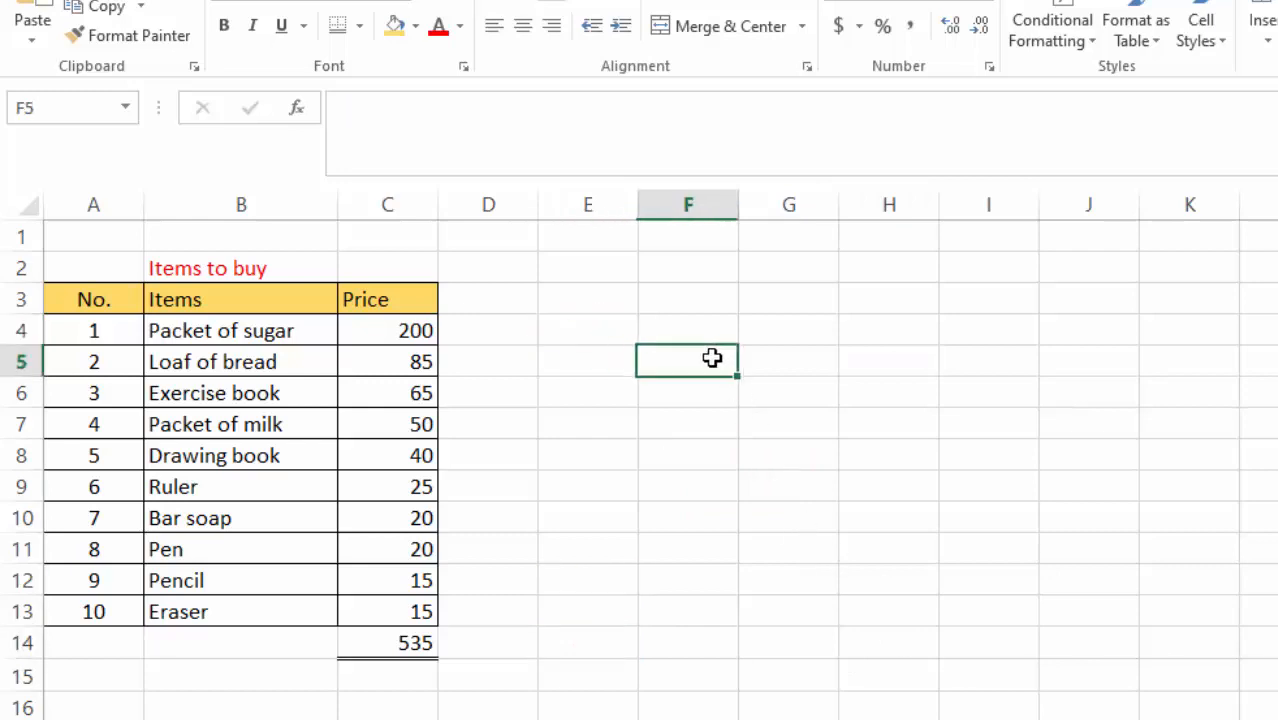
pyautogui.click(967, 357)
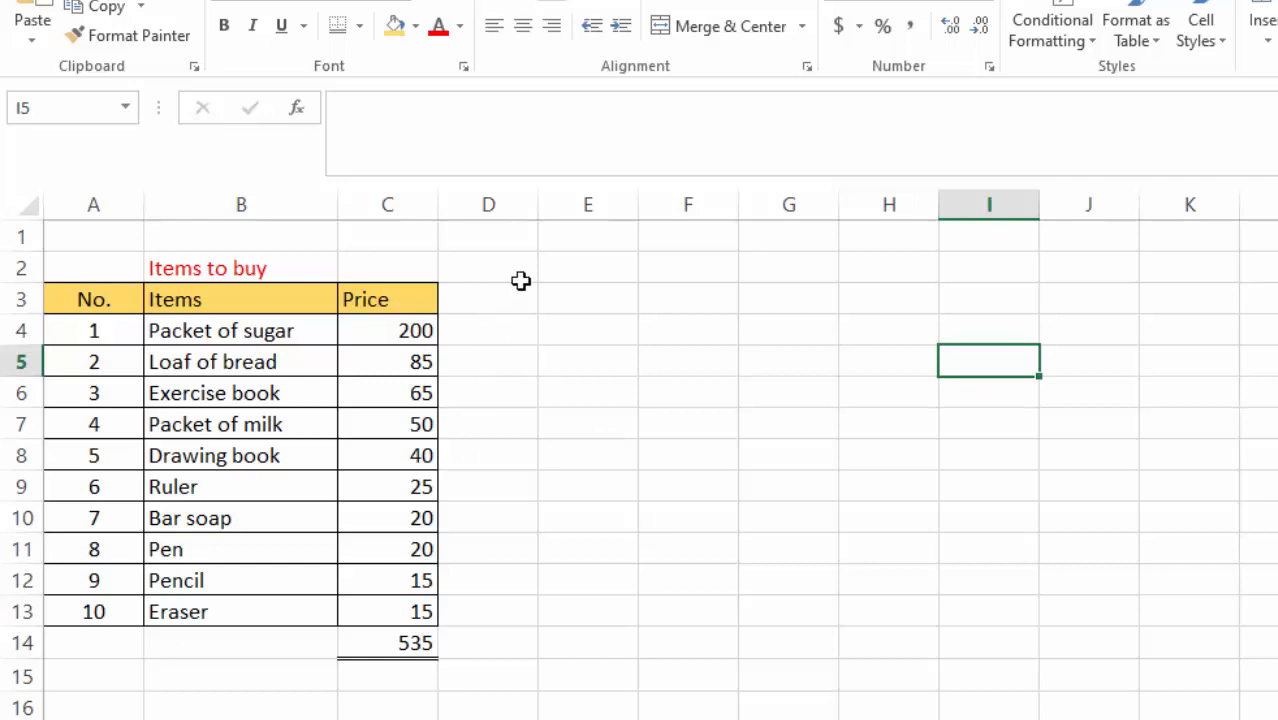
# Step: Make the table title "Items to buy" in cell B2 bold and set its font to Consolas
pyautogui.click(184, 268)
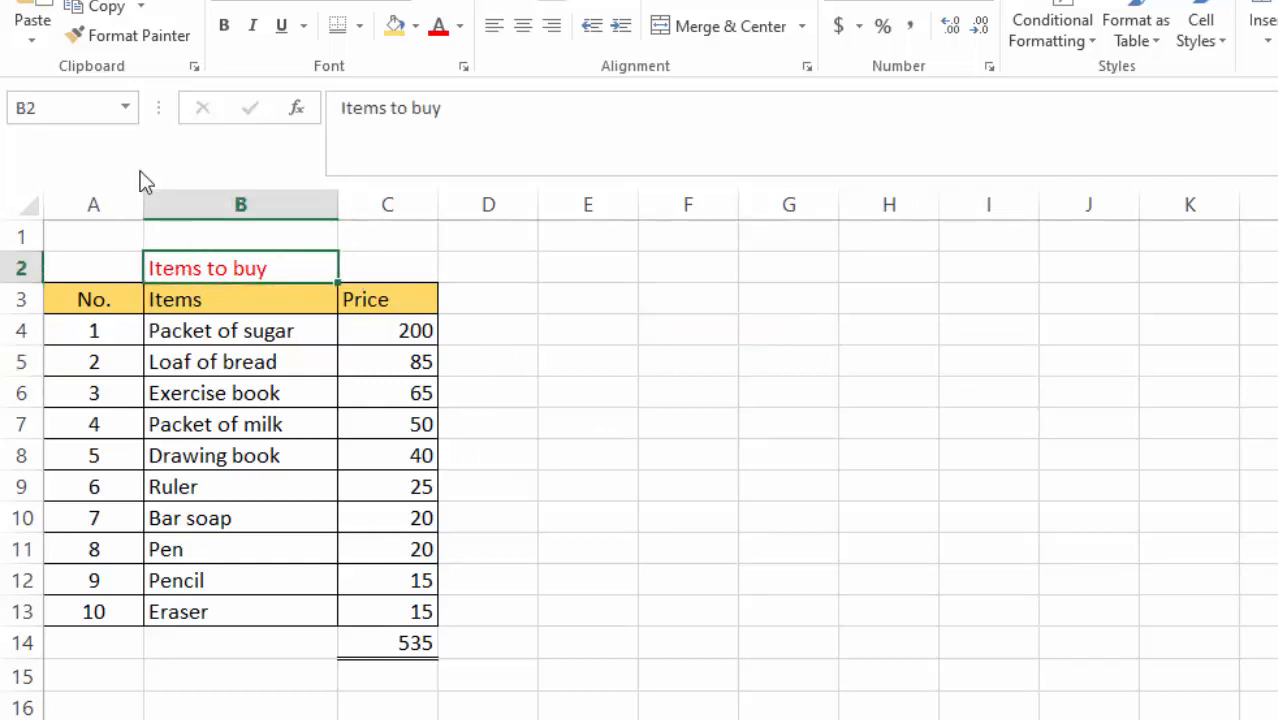
pyautogui.click(224, 27)
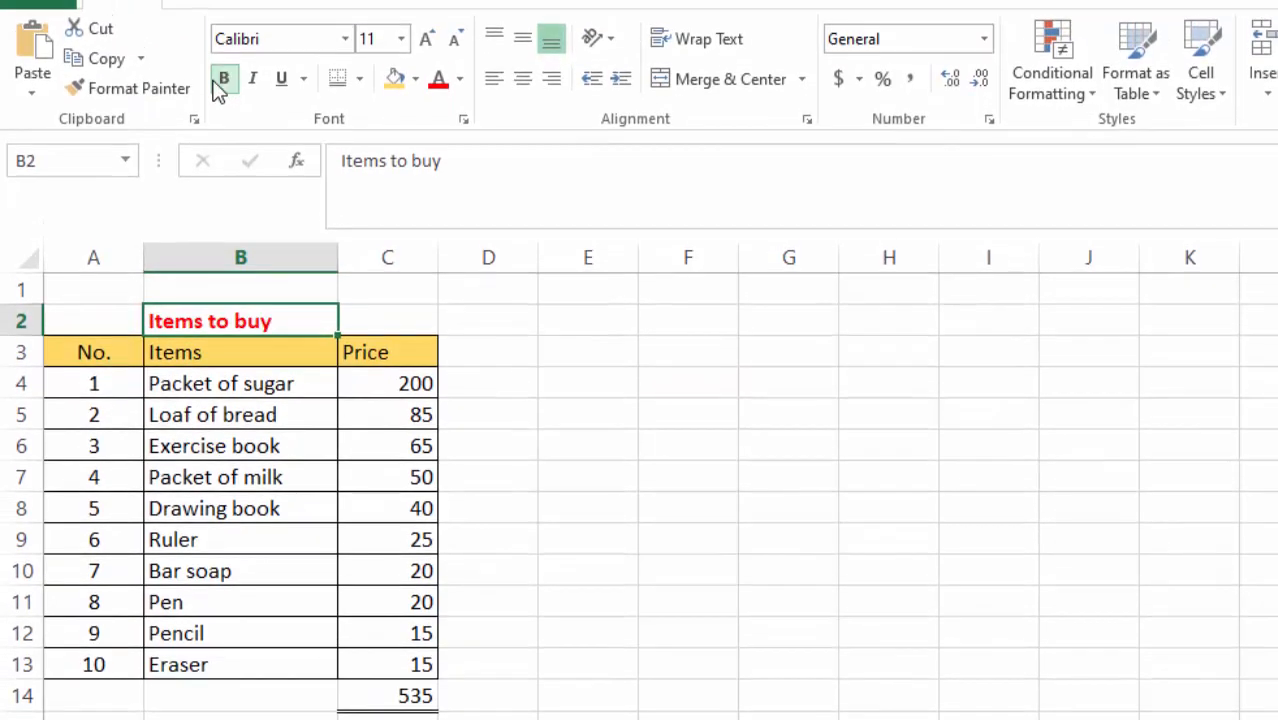
pyautogui.click(345, 40)
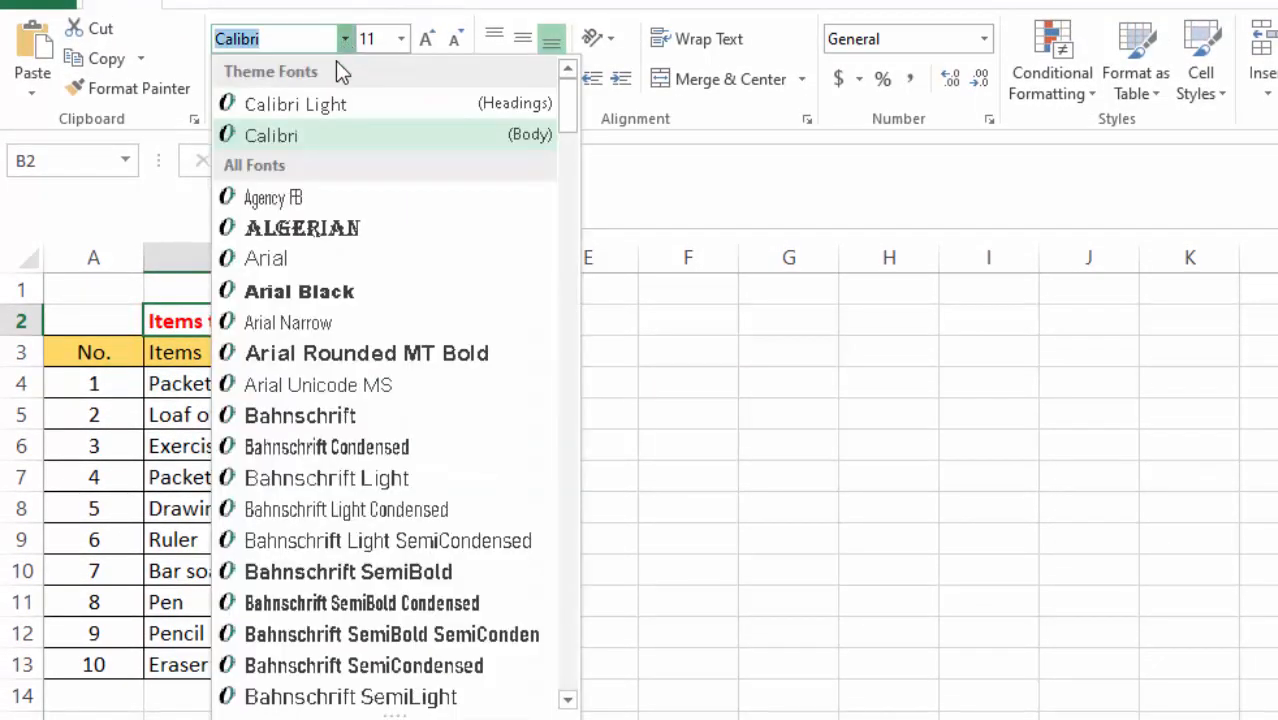
pyautogui.scroll(-4, 330, 294)
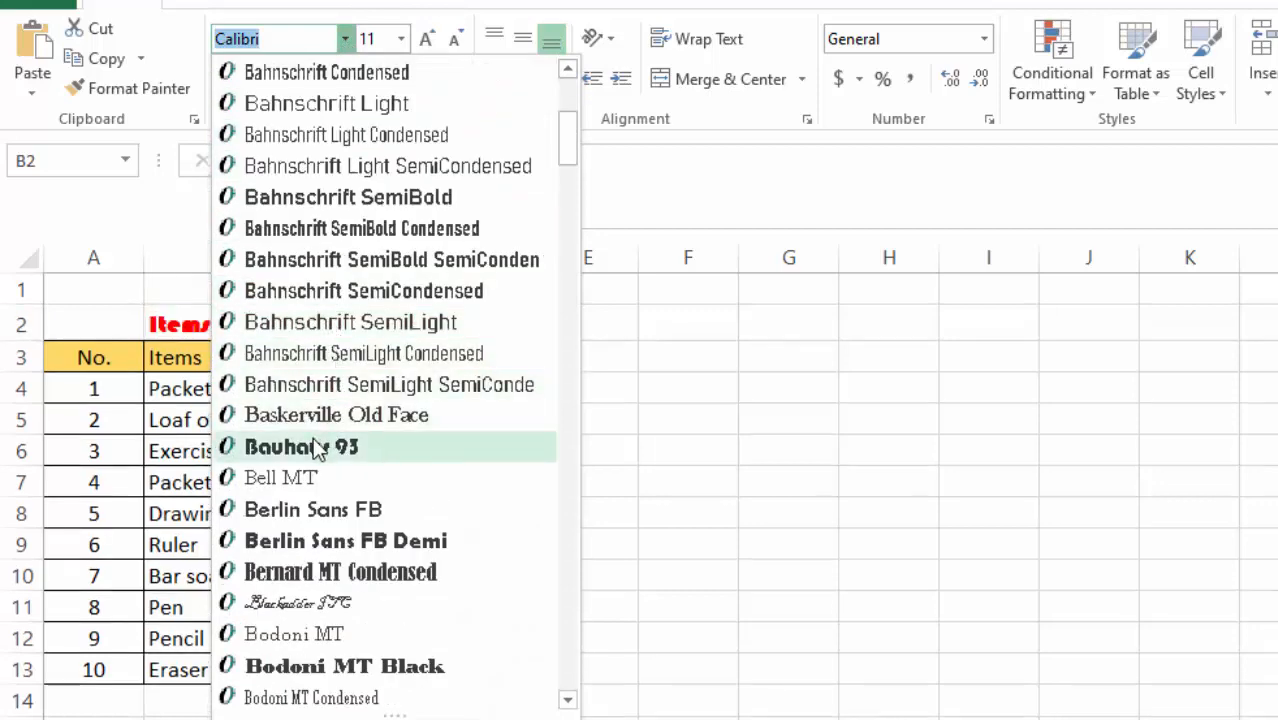
pyautogui.scroll(-3, 360, 485)
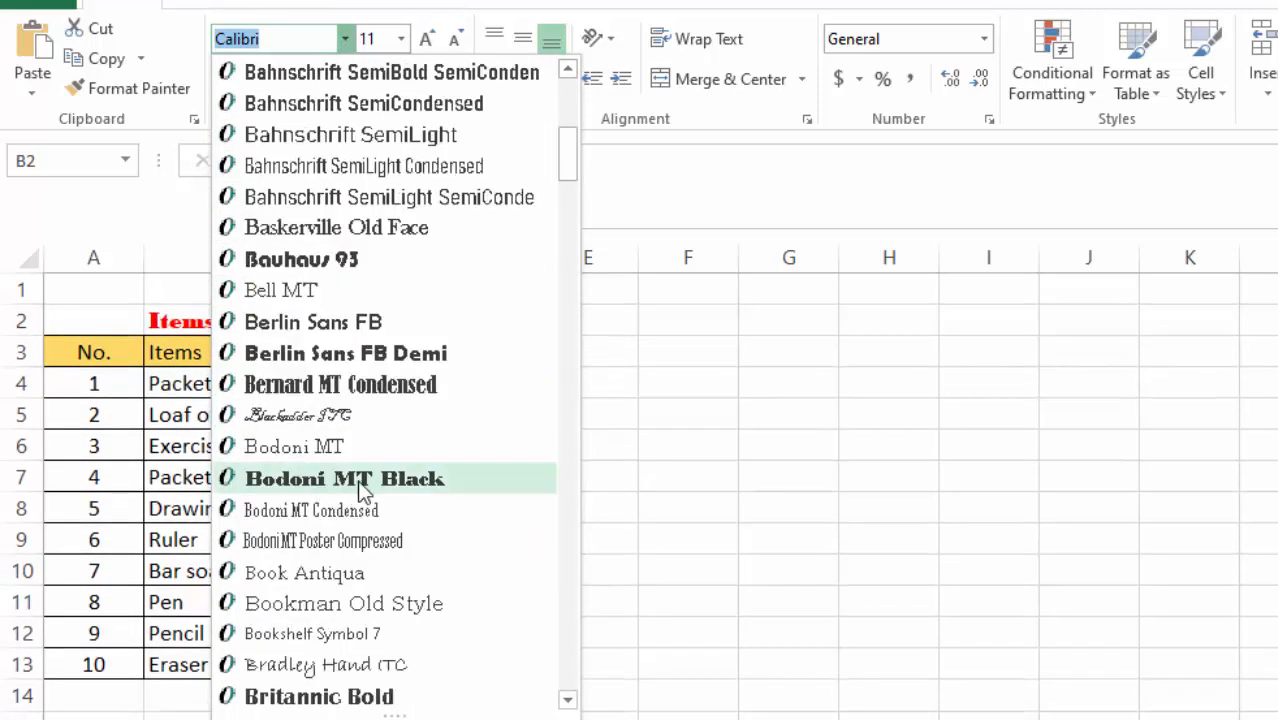
pyautogui.scroll(-1, 362, 495)
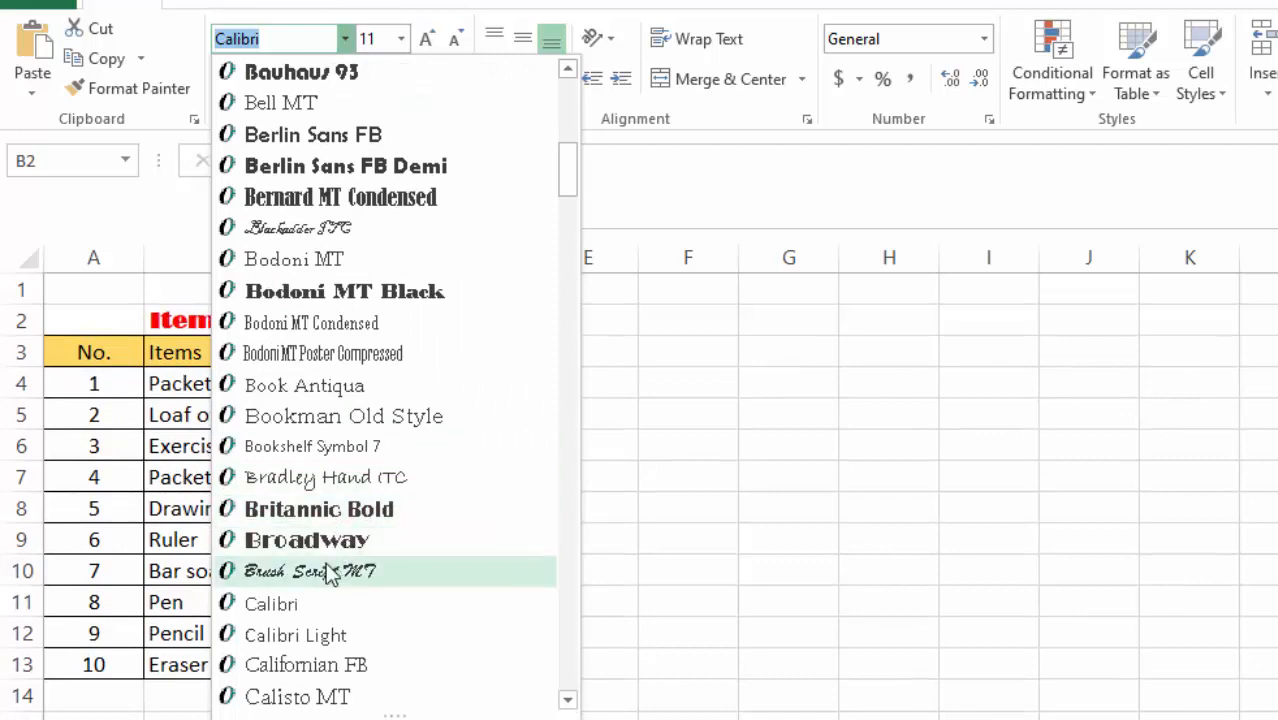
pyautogui.scroll(-2, 326, 580)
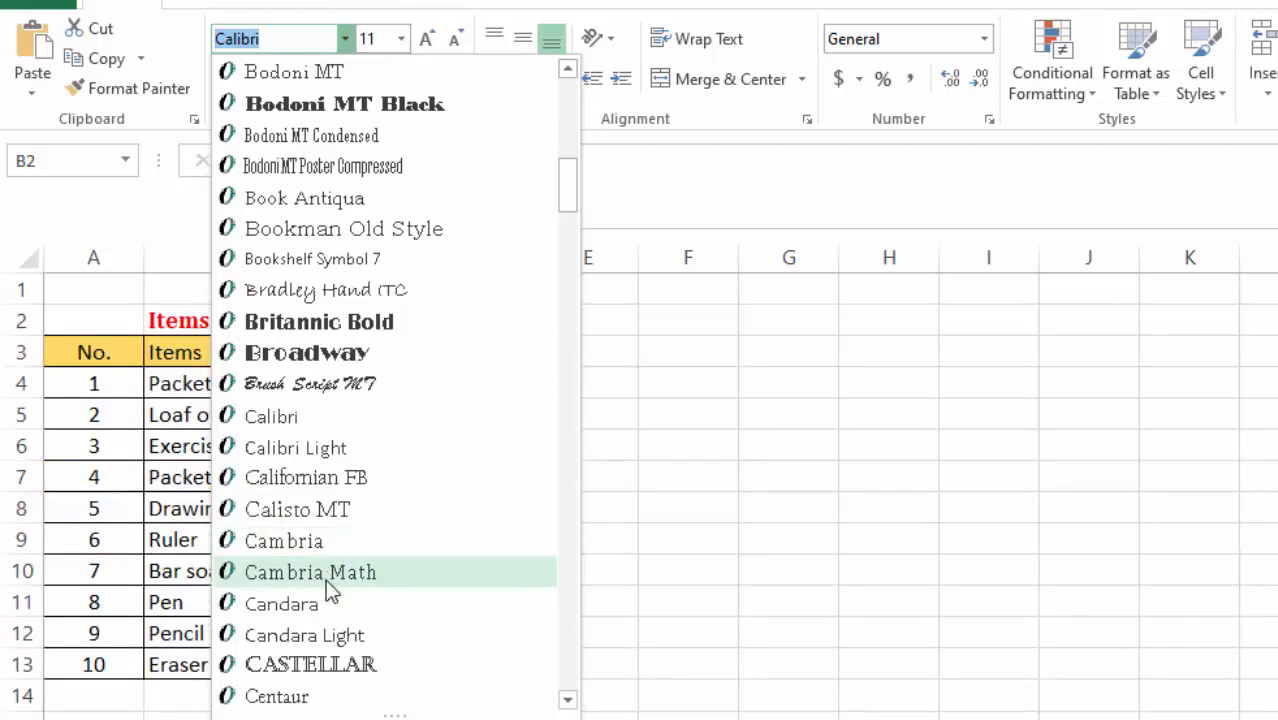
pyautogui.scroll(-3, 326, 585)
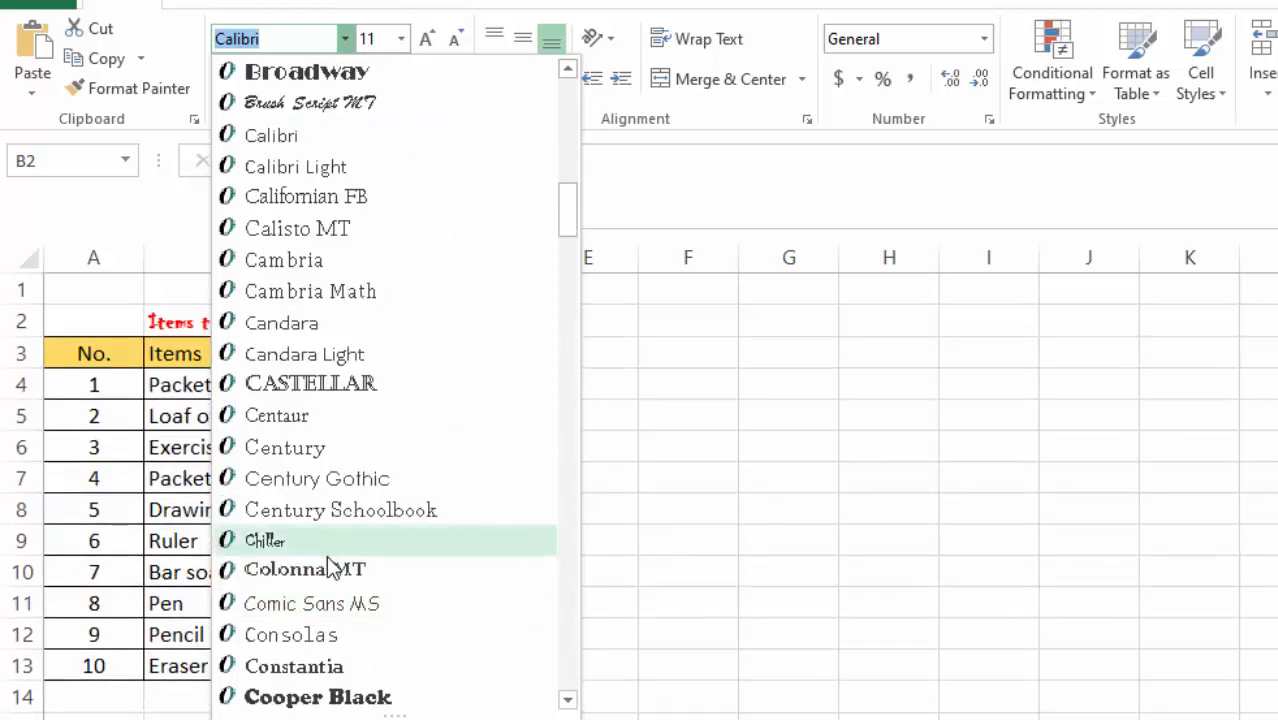
pyautogui.scroll(-1, 326, 552)
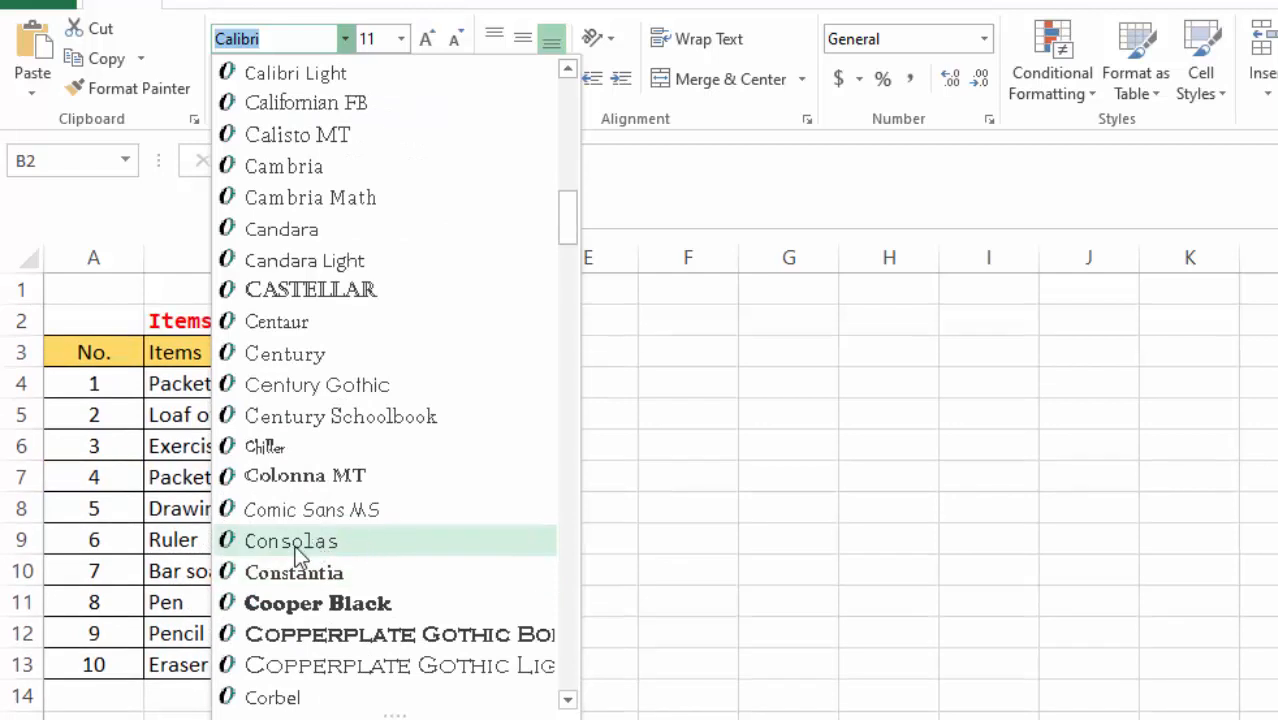
pyautogui.click(303, 547)
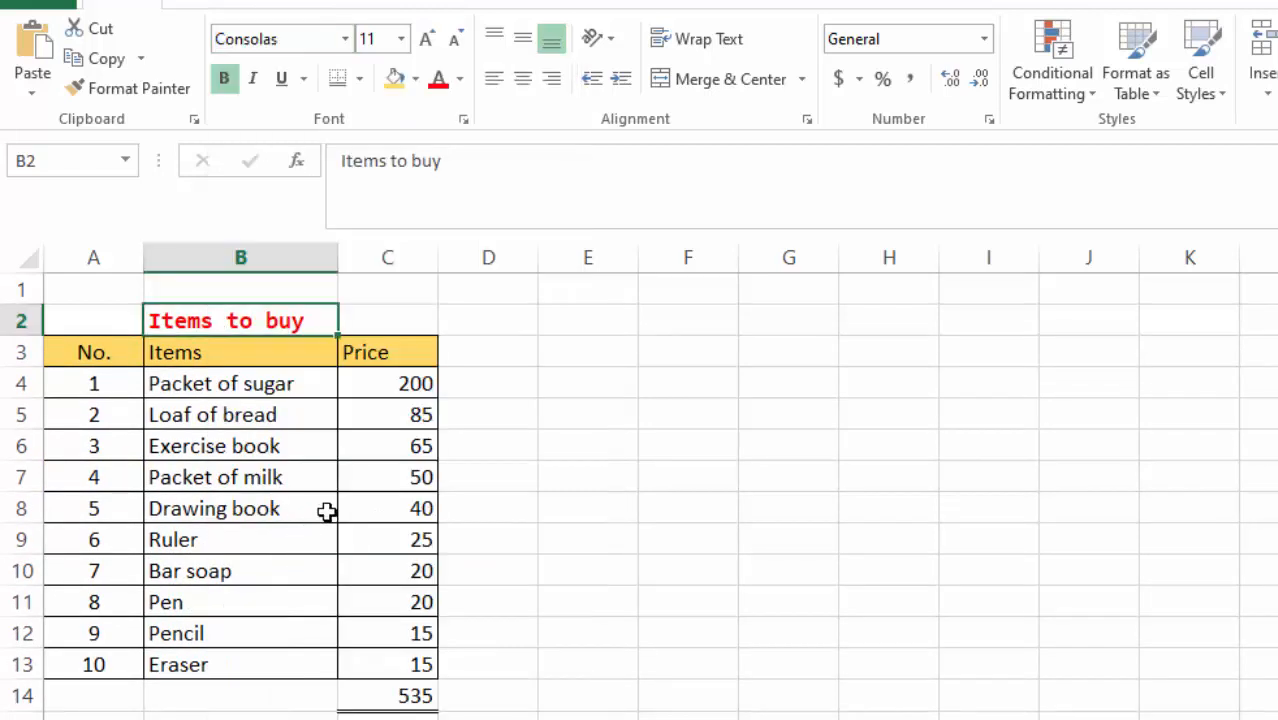
pyautogui.click(587, 387)
pyautogui.click(720, 560)
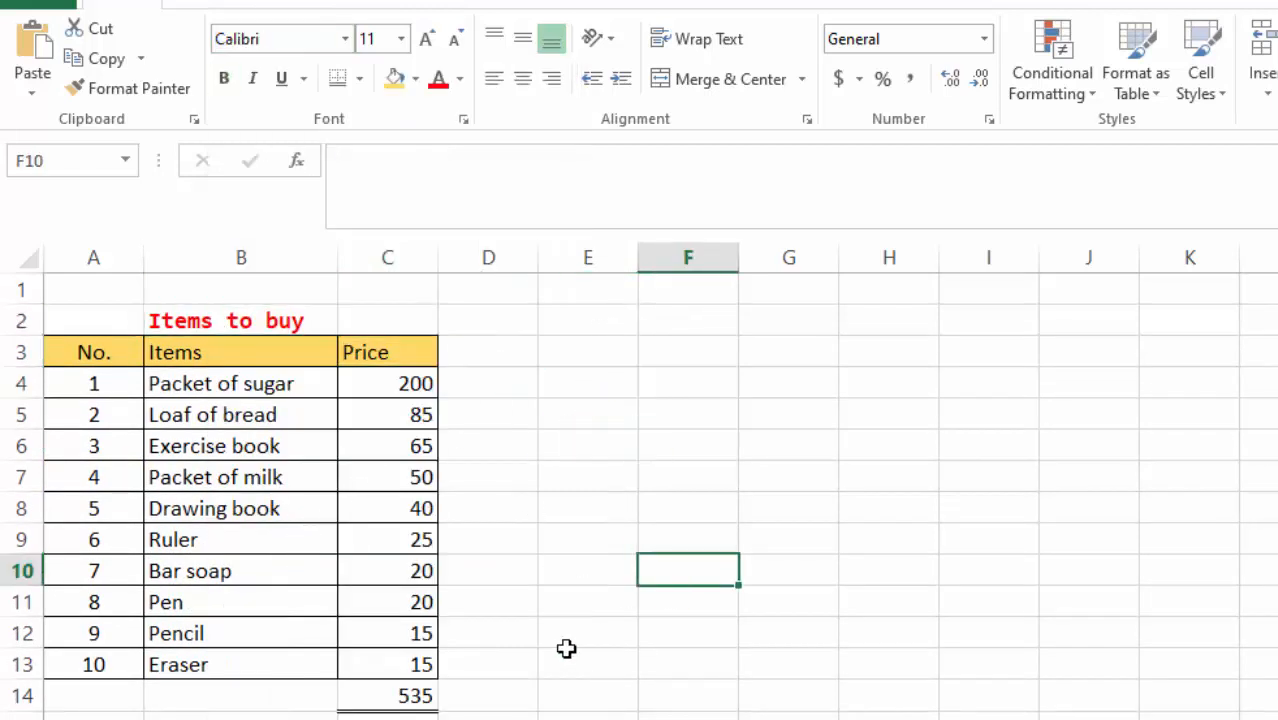
pyautogui.click(535, 716)
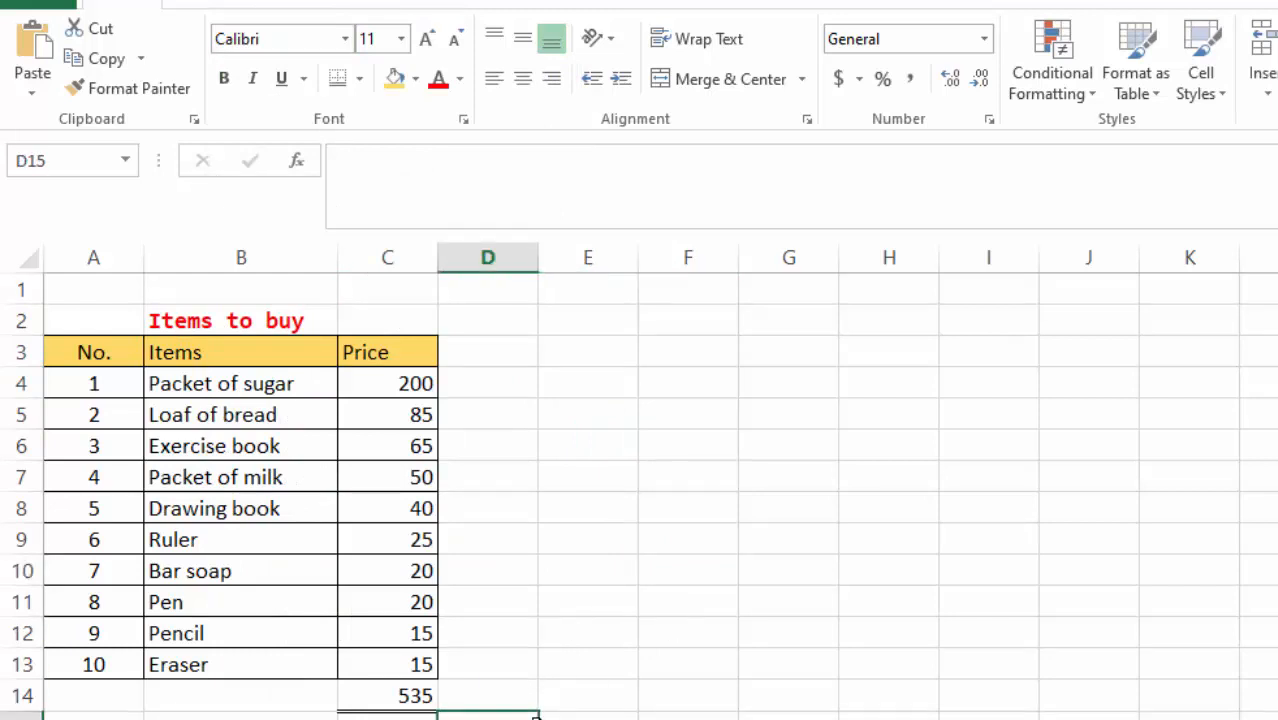
pyautogui.click(410, 719)
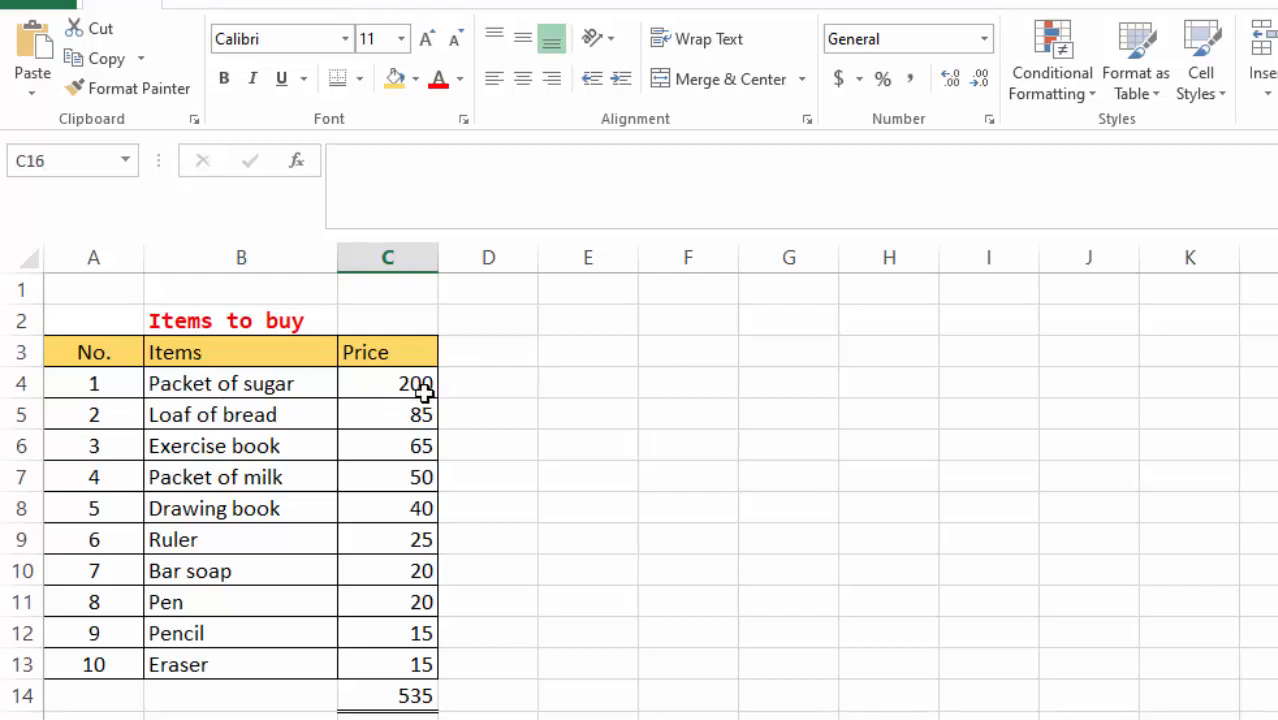
pyautogui.click(628, 376)
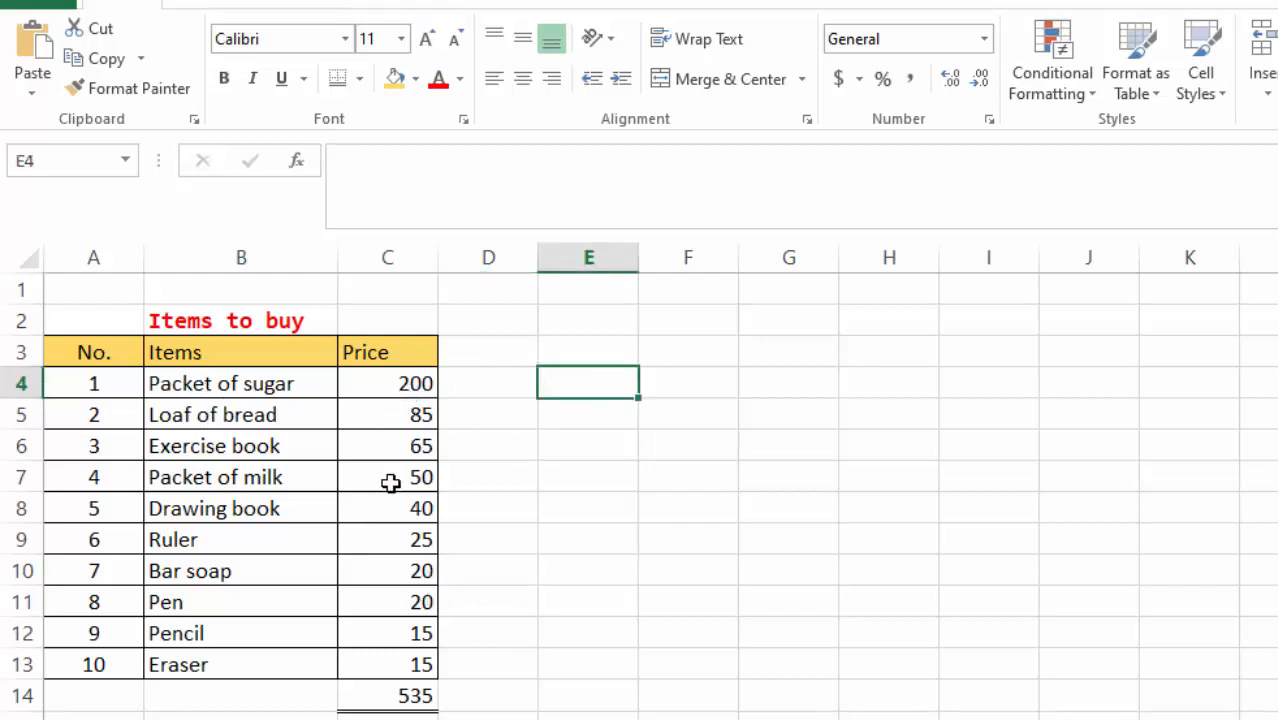
# Step: Insert the first 2-D column chart type for the items and prices in B3:C13 and move it slightly up beside the table
pyautogui.click(200, 354)
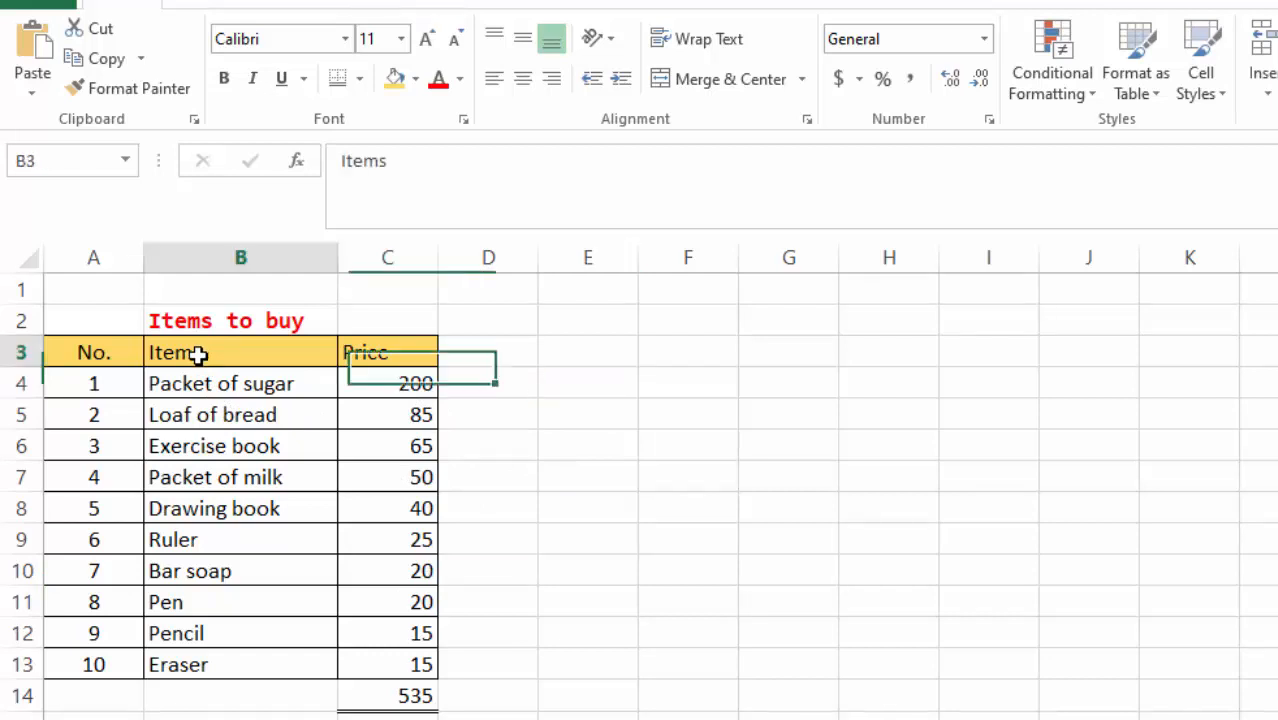
pyautogui.moveTo(200, 354); pyautogui.dragTo(381, 675)
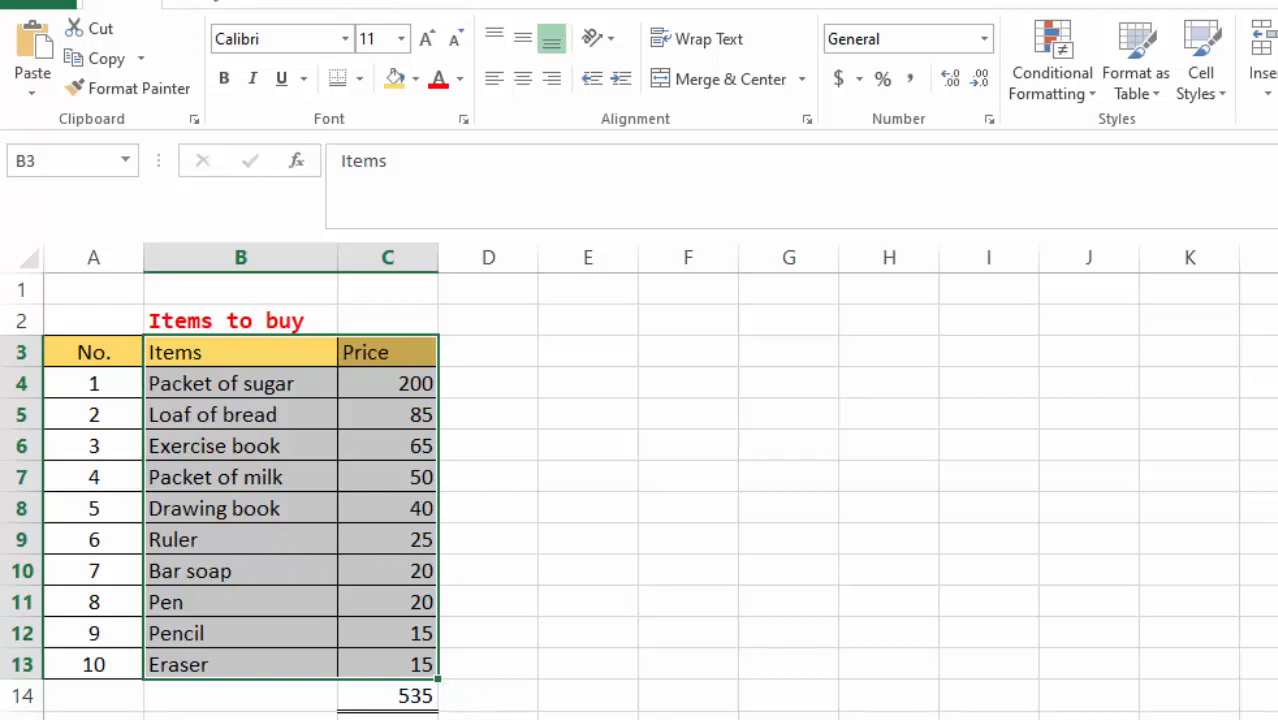
pyautogui.click(206, 12)
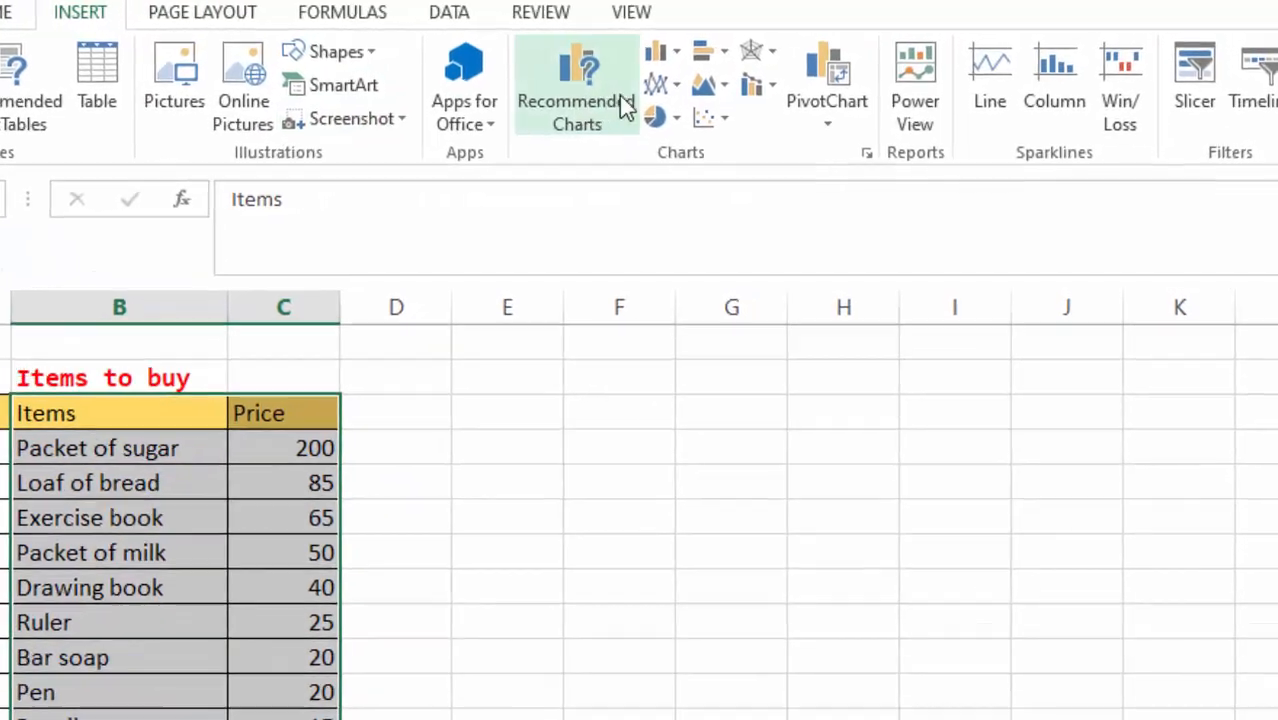
pyautogui.click(660, 58)
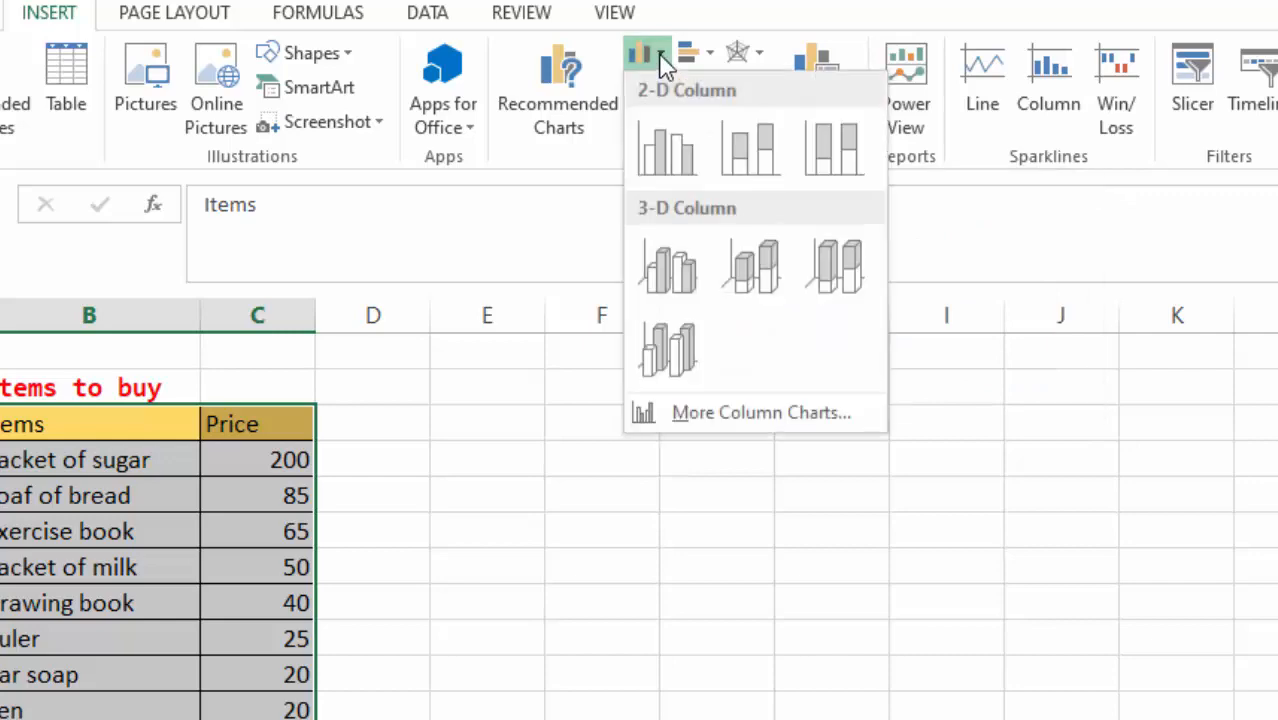
pyautogui.click(666, 150)
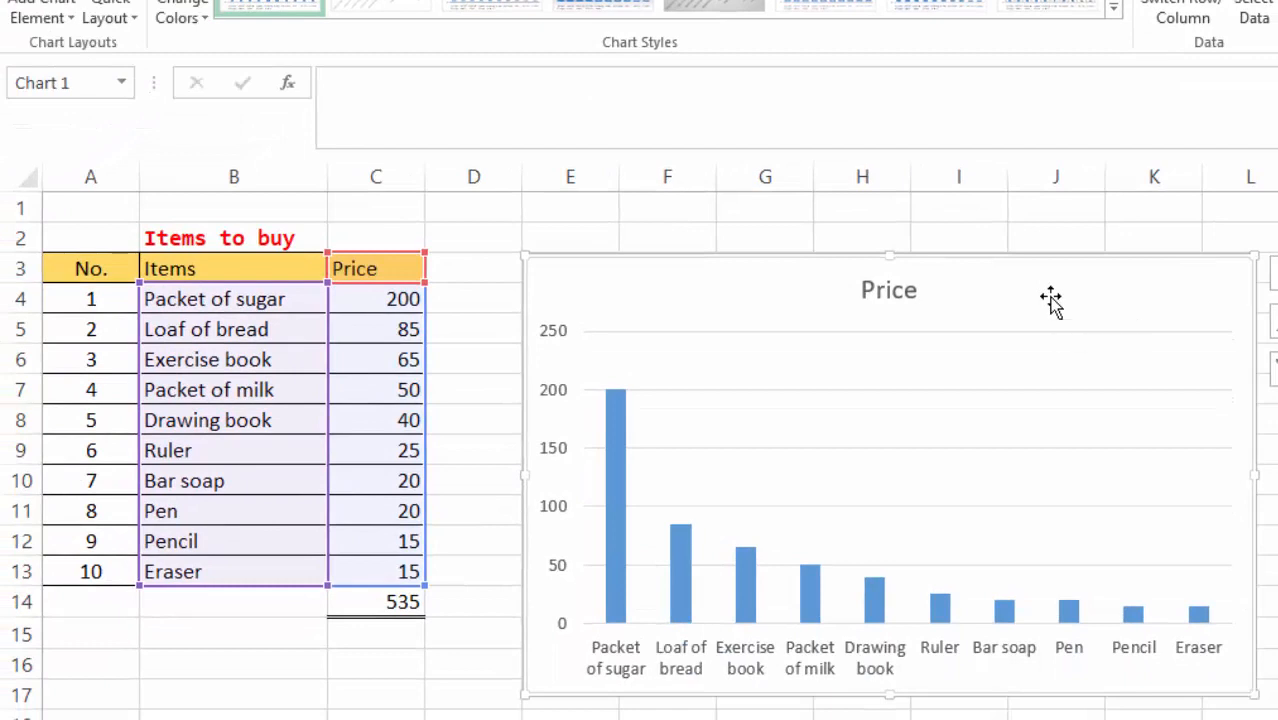
pyautogui.moveTo(1050, 300); pyautogui.dragTo(1008, 254)
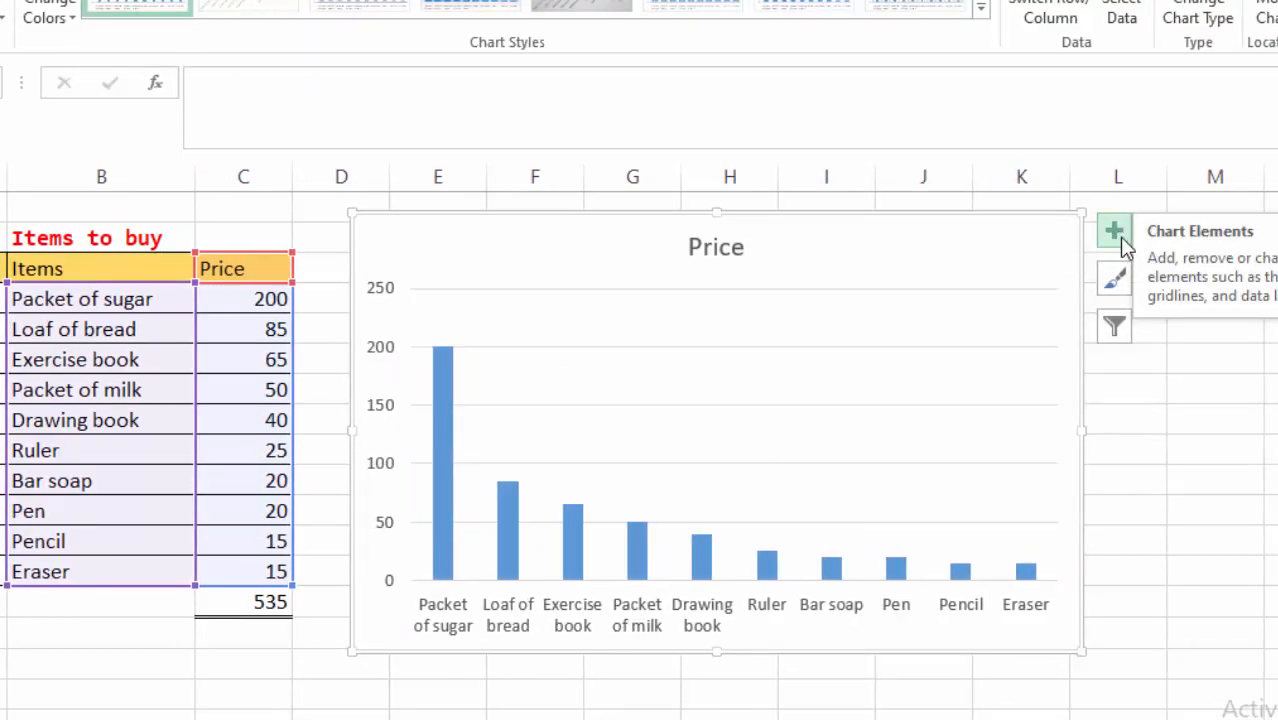
# Step: Add data labels to the columns of the Price chart
pyautogui.click(1116, 236)
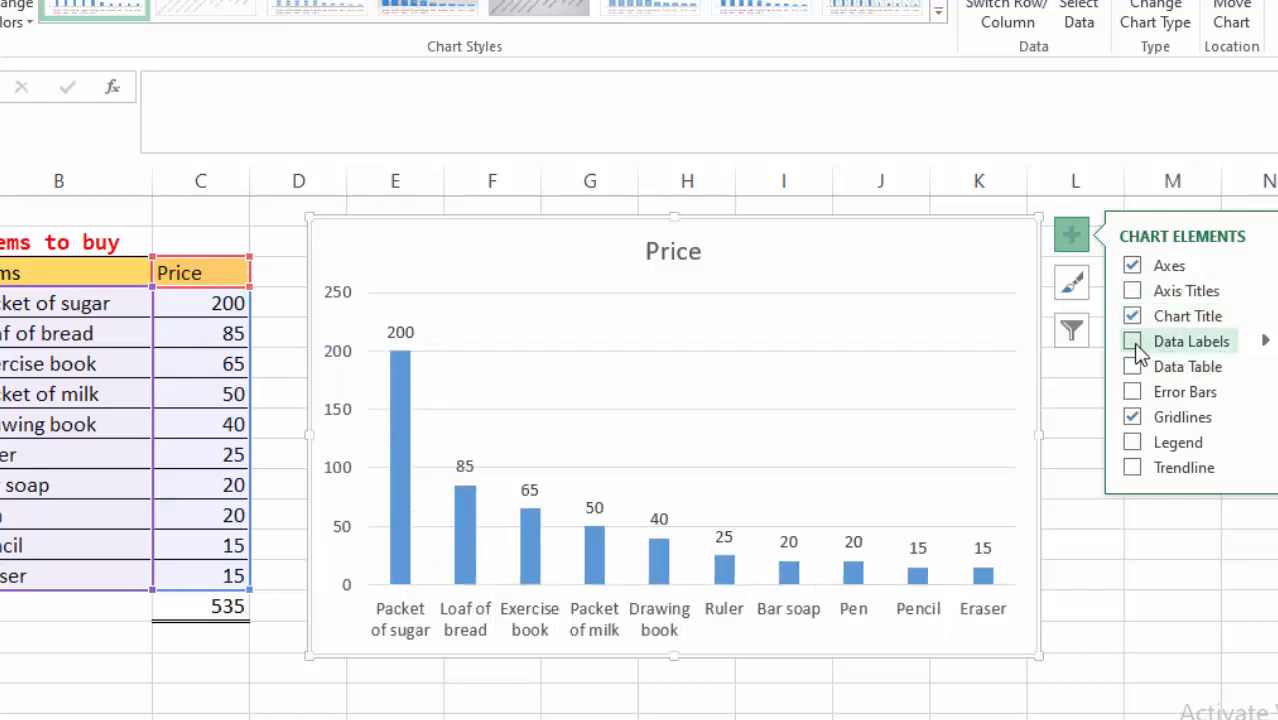
pyautogui.click(1133, 343)
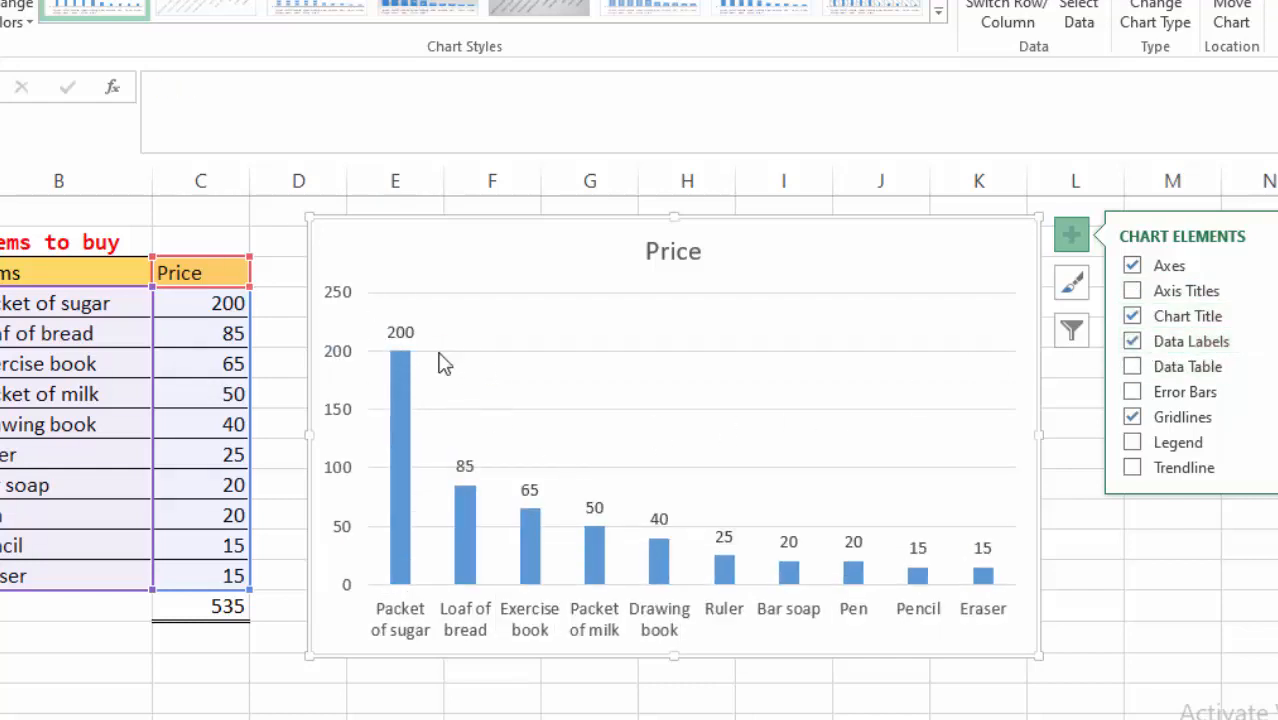
pyautogui.click(1115, 588)
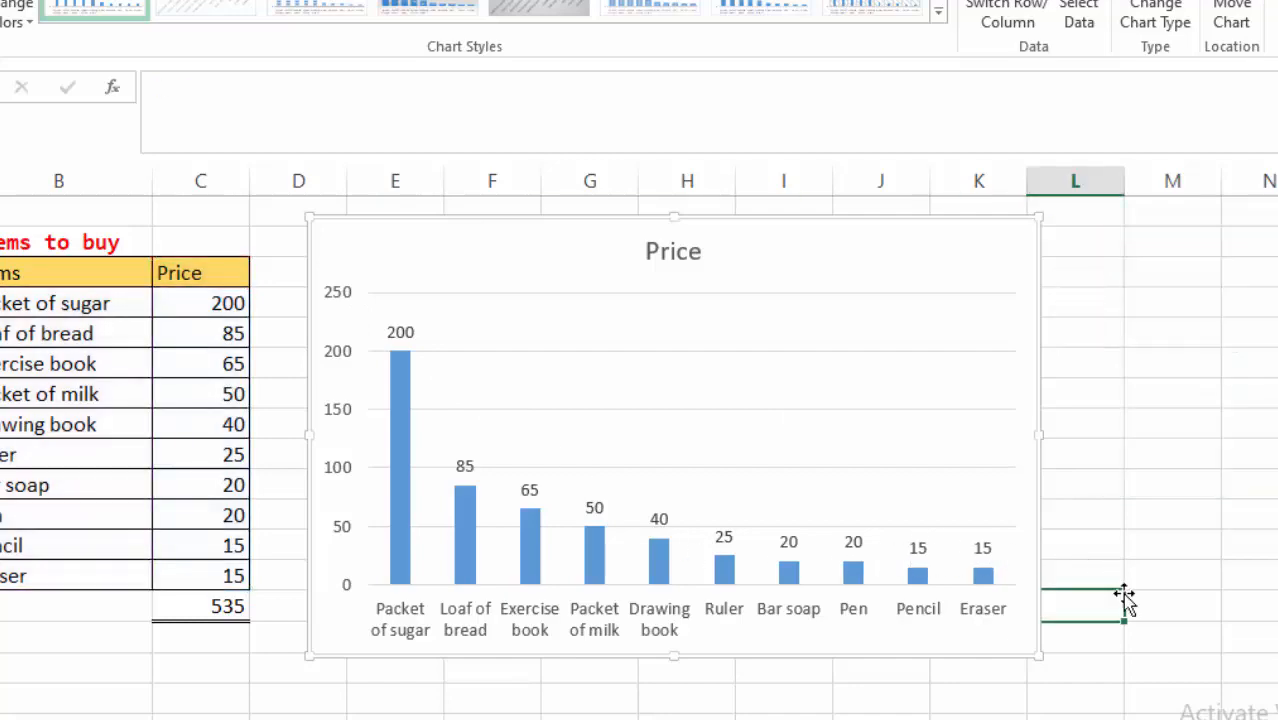
pyautogui.click(1212, 358)
pyautogui.click(1212, 418)
pyautogui.click(1177, 644)
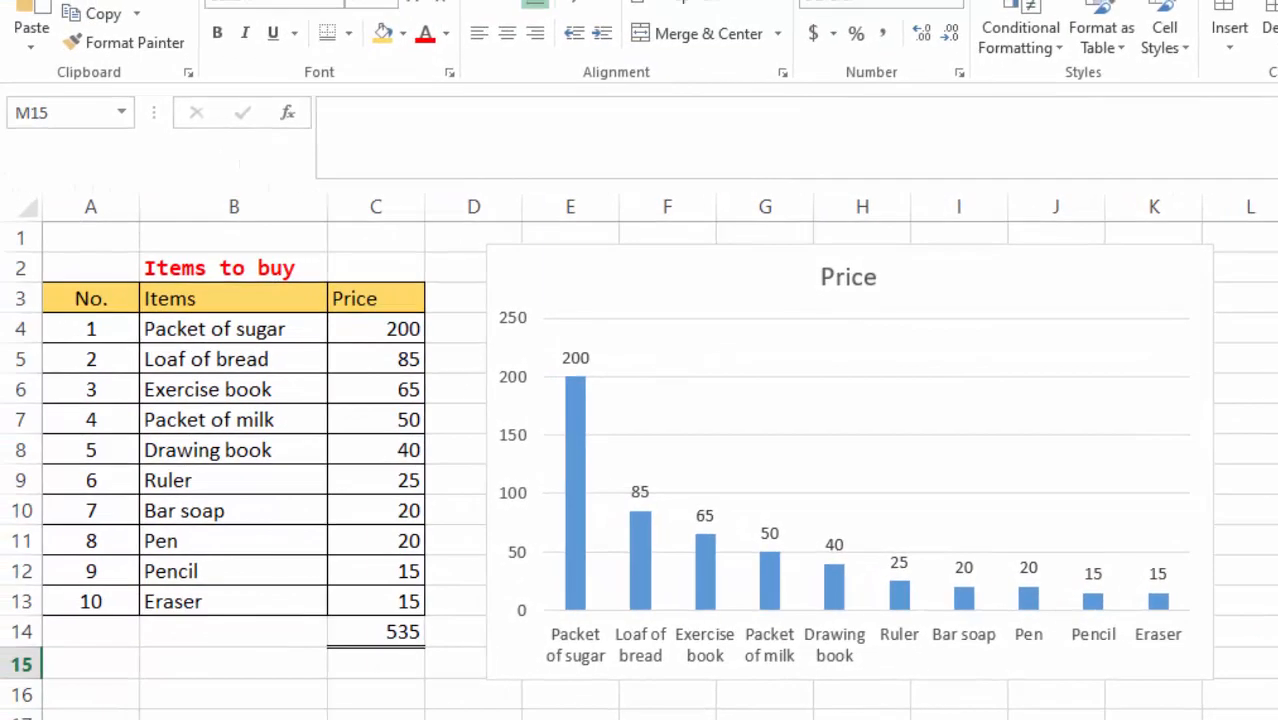
pyautogui.click(1277, 329)
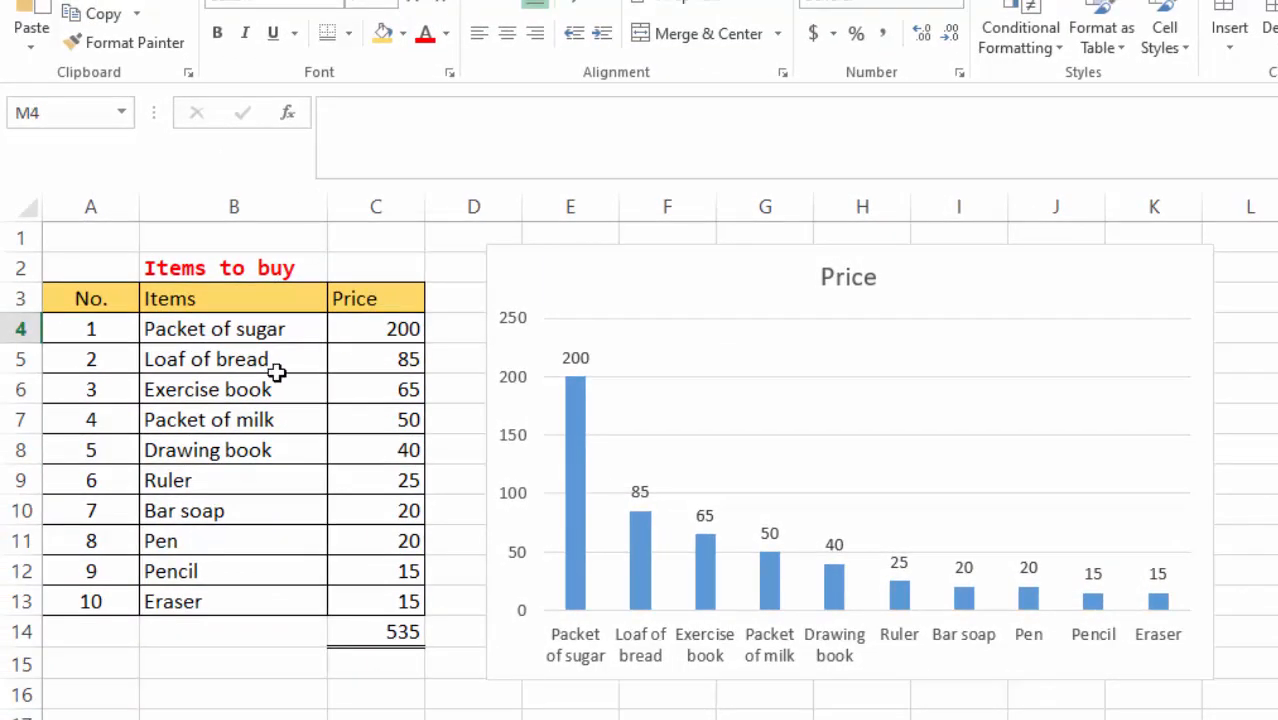